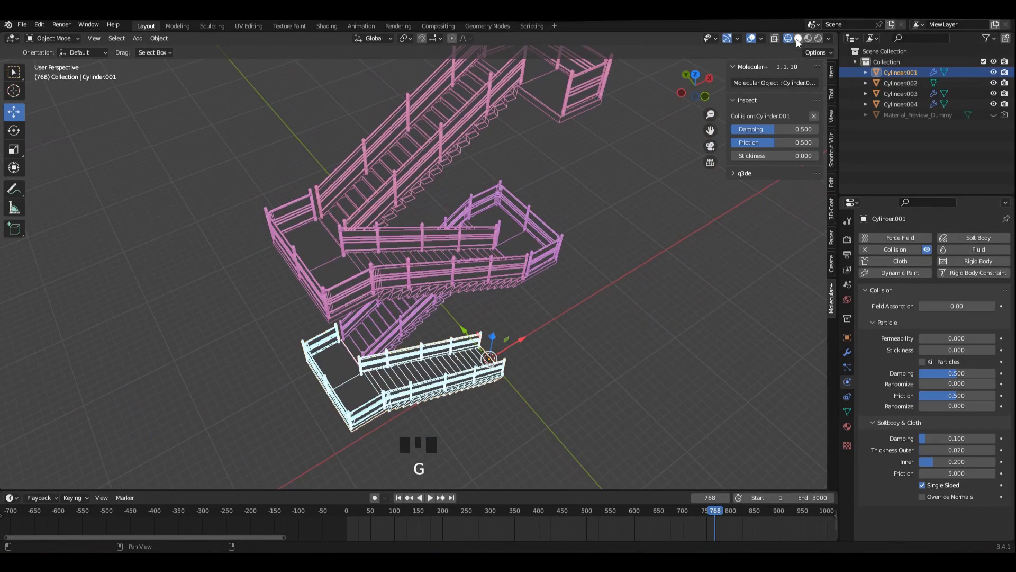
- Examine the finished staircase model in solid, material preview and rendered shading
{"action": "left_click", "coordinate": [798, 40]}
{"action": "mouse_move", "coordinate": [574, 197]}
{"action": "middle_mouse_down"}
{"action": "mouse_move", "coordinate": [589, 199]}
{"action": "mouse_move", "coordinate": [527, 188]}
{"action": "mouse_move", "coordinate": [578, 175]}
{"action": "middle_mouse_up"}
{"action": "left_click", "coordinate": [808, 39]}
{"action": "middle_click_drag", "start_coordinate": [540, 251], "coordinate": [557, 258]}
{"action": "left_click_drag", "start_coordinate": [573, 489], "coordinate": [582, 550]}
{"action": "scroll", "coordinate": [444, 301], "scroll_direction": "up", "scroll_amount": 2}
{"action": "middle_click_drag", "start_coordinate": [464, 304], "coordinate": [487, 174], "text": "shift"}
{"action": "scroll", "coordinate": [579, 332], "scroll_direction": "up", "scroll_amount": 3}
{"action": "mouse_move", "coordinate": [579, 331]}
{"action": "middle_mouse_down"}
{"action": "mouse_move", "coordinate": [484, 313]}
{"action": "mouse_move", "coordinate": [535, 310]}
{"action": "middle_mouse_up"}
{"action": "left_click", "coordinate": [818, 38]}
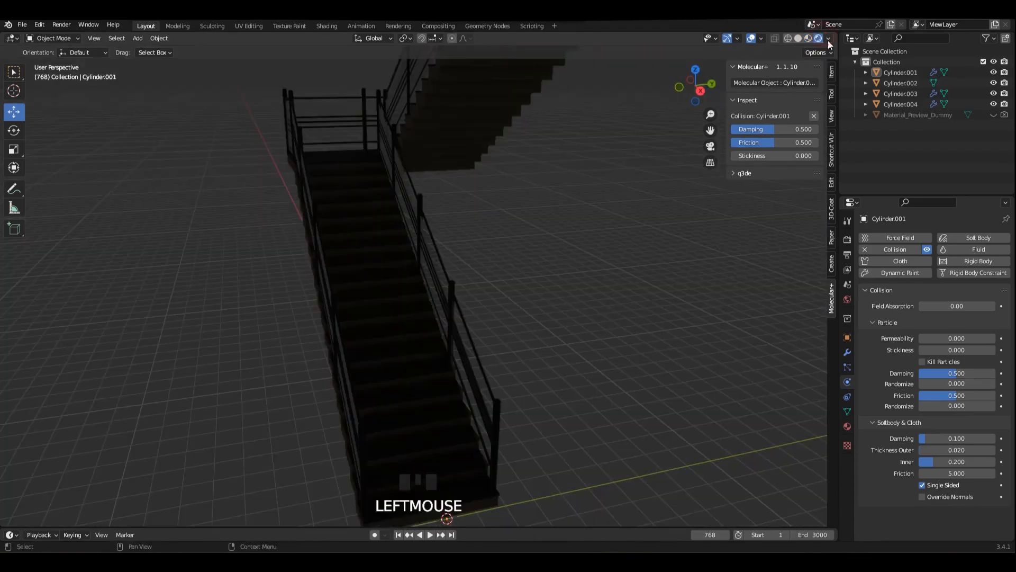
- Return to material preview shading and examine the staircase's railings, landings and steps
{"action": "left_click", "coordinate": [796, 39]}
{"action": "left_click", "coordinate": [808, 39]}
{"action": "left_click", "coordinate": [828, 39]}
{"action": "mouse_move", "coordinate": [511, 204]}
{"action": "middle_mouse_down"}
{"action": "mouse_move", "coordinate": [550, 199]}
{"action": "mouse_move", "coordinate": [563, 154]}
{"action": "mouse_move", "coordinate": [538, 165]}
{"action": "mouse_move", "coordinate": [481, 266]}
{"action": "mouse_move", "coordinate": [327, 171]}
{"action": "mouse_move", "coordinate": [427, 206]}
{"action": "mouse_move", "coordinate": [381, 172]}
{"action": "mouse_move", "coordinate": [426, 169]}
{"action": "middle_mouse_up"}
{"action": "scroll", "coordinate": [563, 197], "scroll_direction": "up", "scroll_amount": 2}
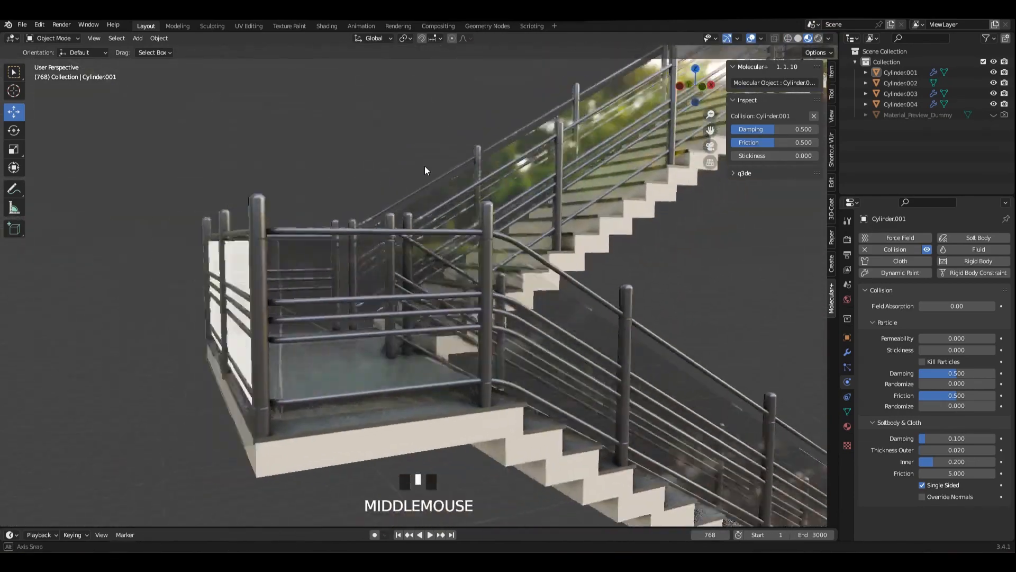
{"action": "scroll", "coordinate": [507, 165], "scroll_direction": "down", "scroll_amount": 5}
{"action": "middle_click_drag", "start_coordinate": [507, 165], "coordinate": [430, 190]}
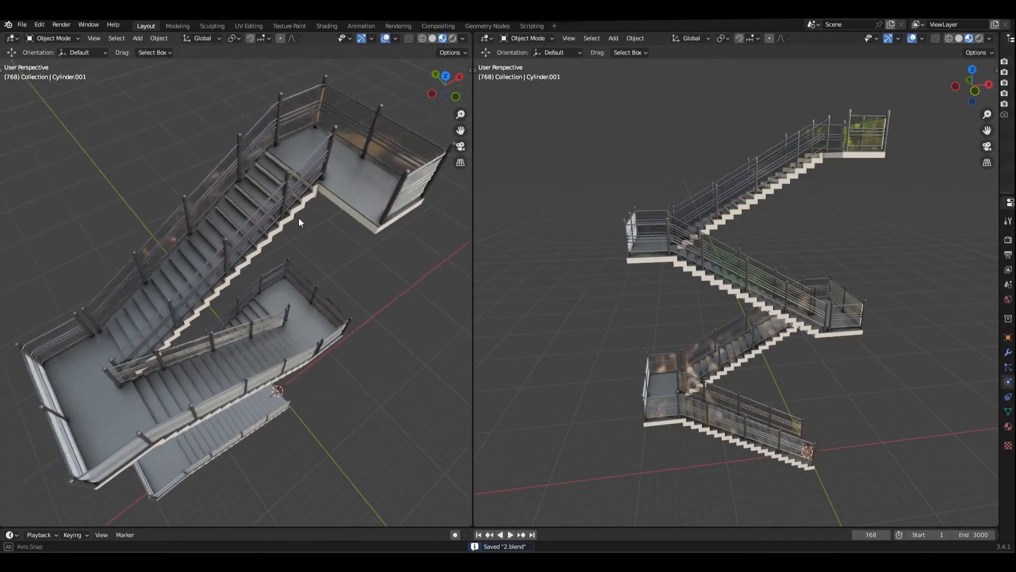
- Examine the staircase from different angles in both viewports and save the file
{"action": "middle_click_drag", "start_coordinate": [298, 218], "coordinate": [338, 222]}
{"action": "scroll", "coordinate": [717, 244], "scroll_direction": "up", "scroll_amount": 6}
{"action": "middle_click_drag", "start_coordinate": [761, 227], "coordinate": [844, 240]}
{"action": "key", "text": "ctrl+s"}
{"action": "middle_click_drag", "start_coordinate": [297, 204], "coordinate": [299, 206]}
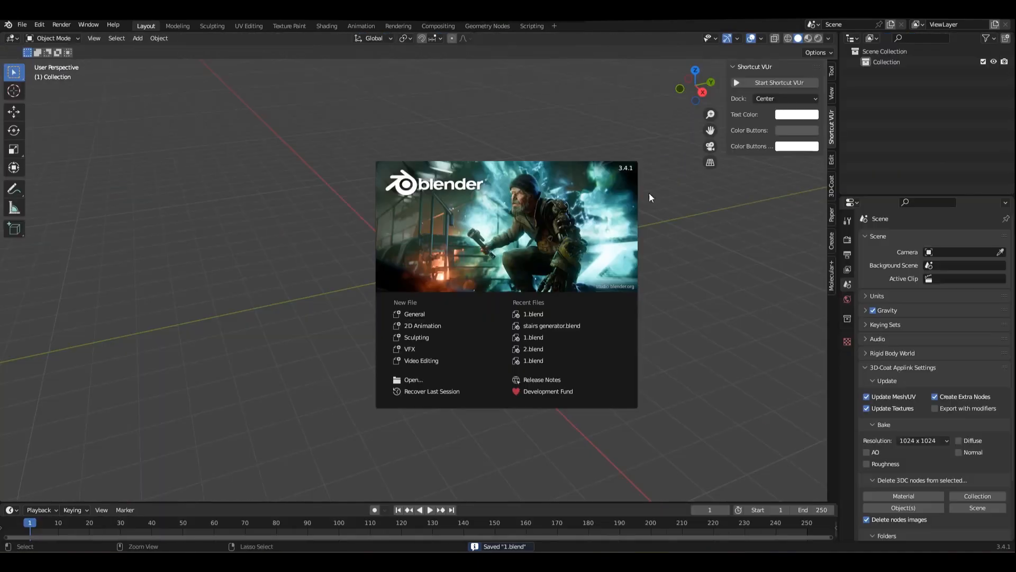
- Start the Shortcut VUr key display in the new empty scene
{"action": "left_click", "coordinate": [768, 82]}
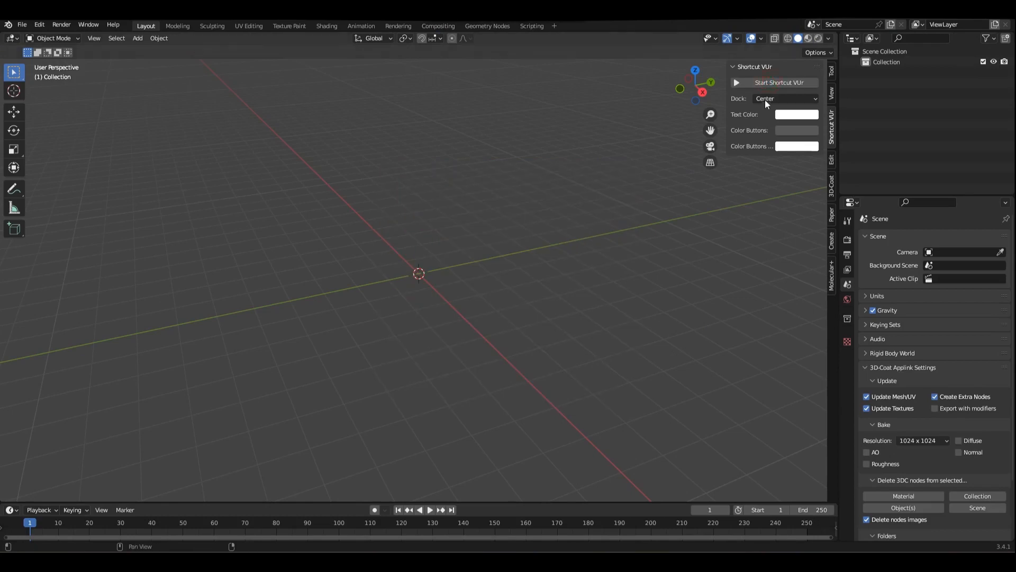
{"action": "middle_click_drag", "start_coordinate": [522, 245], "coordinate": [424, 218]}
{"action": "scroll", "coordinate": [423, 218], "scroll_direction": "up", "scroll_amount": 2}
- Add a plane and a cube mesh at the origin
{"action": "key", "text": "shift+a"}
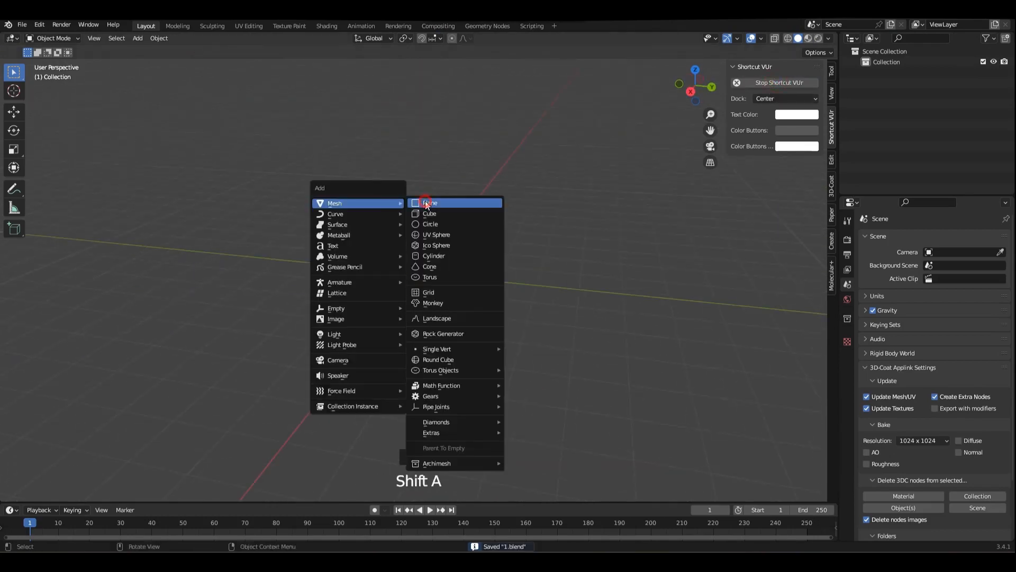
{"action": "left_click", "coordinate": [427, 205]}
{"action": "key", "text": "shift+a"}
{"action": "mouse_move", "coordinate": [430, 205]}
{"action": "left_click", "coordinate": [469, 215]}
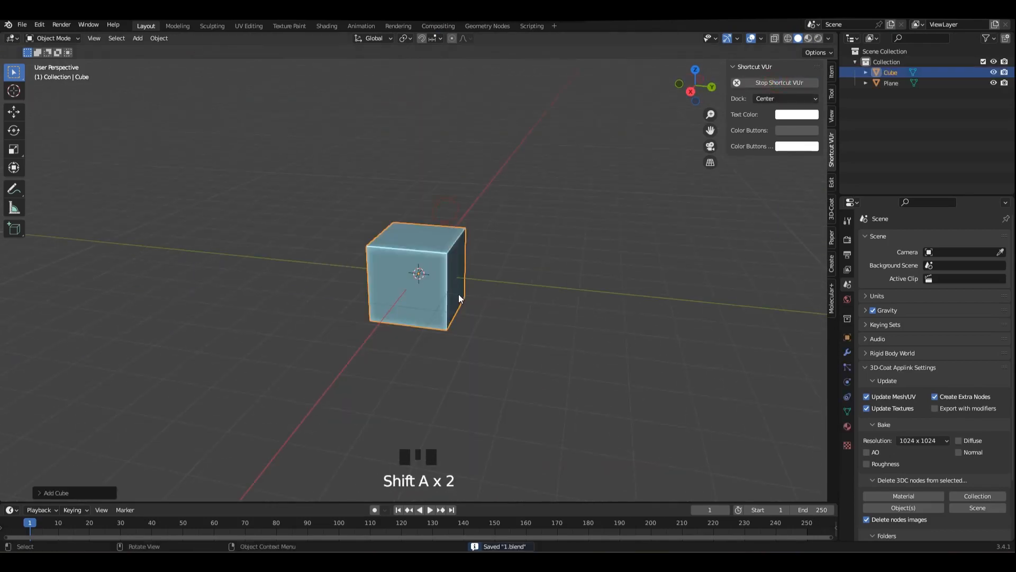
- Delete the plane inside the cube and select the cube
{"action": "middle_click_drag", "start_coordinate": [458, 294], "coordinate": [413, 284]}
{"action": "key", "text": "alt+z"}
{"action": "left_click", "coordinate": [415, 284]}
{"action": "key", "text": "Delete"}
{"action": "left_click", "coordinate": [434, 286]}
- Stretch the cube along the Y axis into a long block in the right orthographic view
{"action": "key", "text": "KP_3"}
{"action": "scroll", "coordinate": [419, 268], "scroll_direction": "up", "scroll_amount": 4}
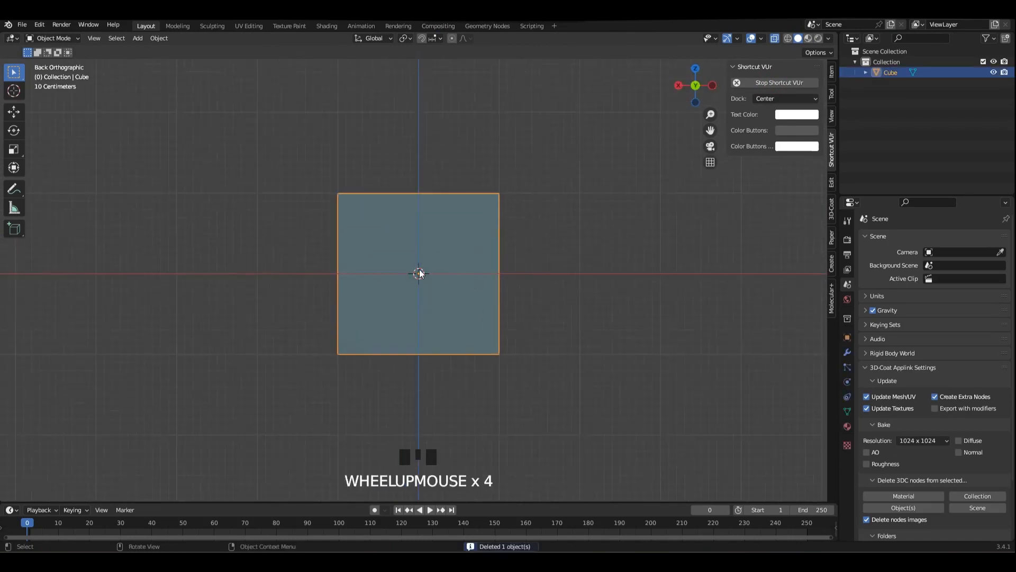
{"action": "scroll", "coordinate": [419, 268], "scroll_direction": "down", "scroll_amount": 2}
{"action": "key", "text": "s"}
{"action": "key", "text": "s"}
{"action": "key", "text": "y"}
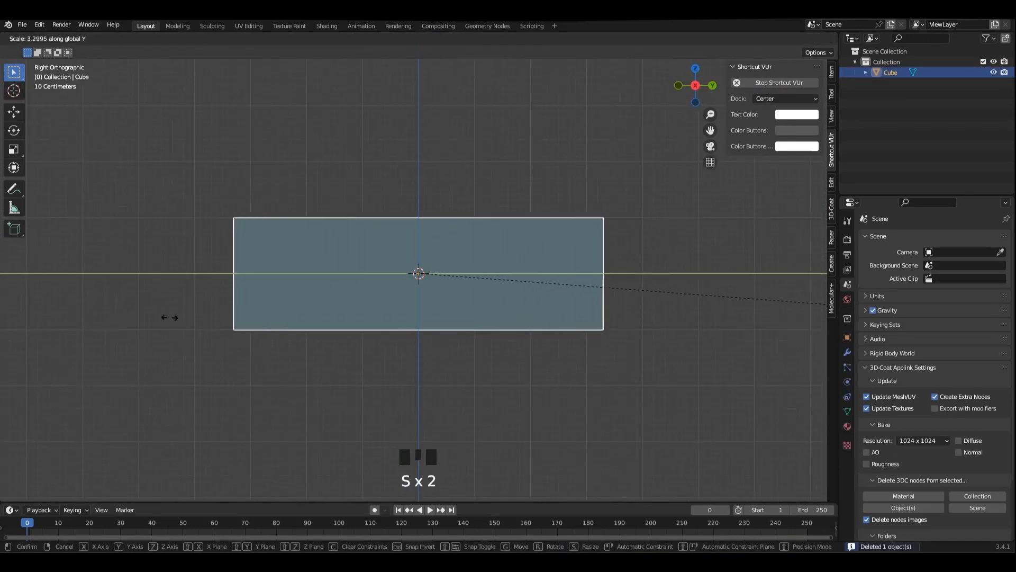
{"action": "left_click", "coordinate": [428, 320]}
- Scale the block along the X axis to set the depth of the stair tread
{"action": "middle_click_drag", "start_coordinate": [428, 321], "coordinate": [462, 269], "text": "alt"}
{"action": "key", "text": "alt+z"}
{"action": "key", "text": "s"}
{"action": "key", "text": "x"}
{"action": "left_click", "coordinate": [485, 255]}
{"action": "scroll", "coordinate": [453, 250], "scroll_direction": "down", "scroll_amount": 2}
{"action": "mouse_move", "coordinate": [468, 262]}
{"action": "middle_mouse_down"}
{"action": "mouse_move", "coordinate": [482, 283]}
{"action": "mouse_move", "coordinate": [503, 276]}
{"action": "mouse_move", "coordinate": [470, 275]}
{"action": "mouse_move", "coordinate": [460, 259]}
{"action": "middle_mouse_up"}
{"action": "key", "text": "s"}
{"action": "key", "text": "x"}
{"action": "left_click", "coordinate": [485, 283]}
- Adjust the block's width by scaling it along the Y axis
{"action": "key", "text": "s"}
{"action": "key", "text": "x"}
{"action": "right_click", "coordinate": [512, 281]}
{"action": "key", "text": "s"}
{"action": "key", "text": "y"}
{"action": "left_click", "coordinate": [520, 286]}
- Delete the block's bottom, back and two end faces, keeping only the tread and the riser
{"action": "key", "text": "Tab"}
{"action": "key", "text": "3"}
{"action": "left_click", "coordinate": [391, 331]}
{"action": "middle_click_drag", "start_coordinate": [450, 318], "coordinate": [402, 304]}
{"action": "left_click", "coordinate": [426, 285], "text": "shift"}
{"action": "middle_click_drag", "start_coordinate": [545, 284], "coordinate": [470, 312]}
{"action": "left_click", "coordinate": [470, 323], "text": "shift"}
{"action": "left_click", "coordinate": [454, 245], "text": "shift"}
{"action": "middle_click_drag", "start_coordinate": [386, 317], "coordinate": [443, 271]}
{"action": "key", "text": "x"}
{"action": "left_click", "coordinate": [513, 307]}
- Return to Object Mode and apply the step object's transforms
{"action": "key", "text": "Tab"}
{"action": "key", "text": "ctrl+a"}
{"action": "left_click", "coordinate": [450, 269]}
{"action": "key", "text": "Tab"}
{"action": "key", "text": "Tab"}
{"action": "left_click", "coordinate": [442, 271]}
- Add an Array modifier to the step with relative offset factors X 0 and Z 1
{"action": "left_click", "coordinate": [848, 352]}
{"action": "left_click", "coordinate": [902, 239]}
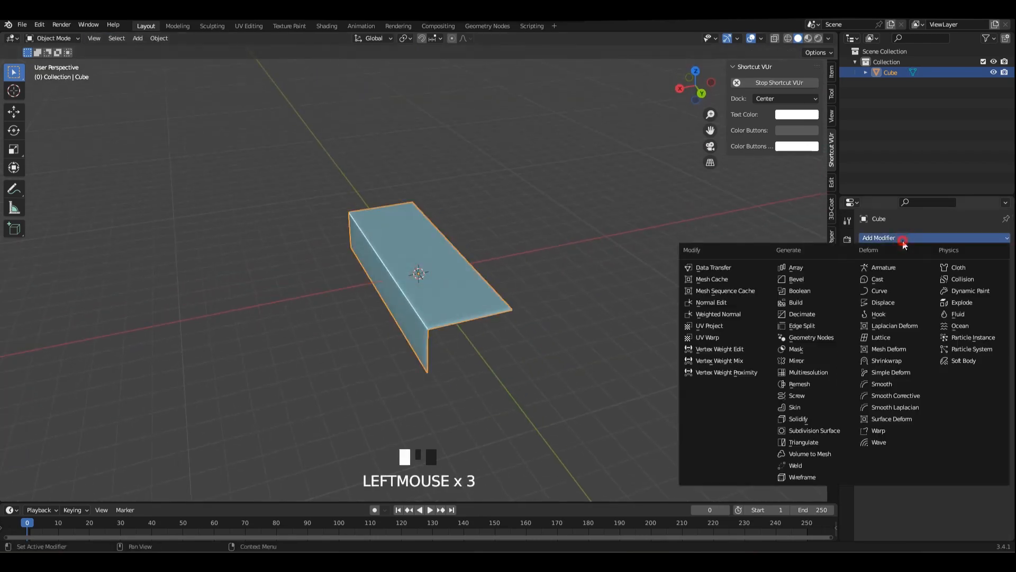
{"action": "left_click", "coordinate": [796, 268]}
{"action": "scroll", "coordinate": [947, 328], "scroll_direction": "down", "scroll_amount": 1}
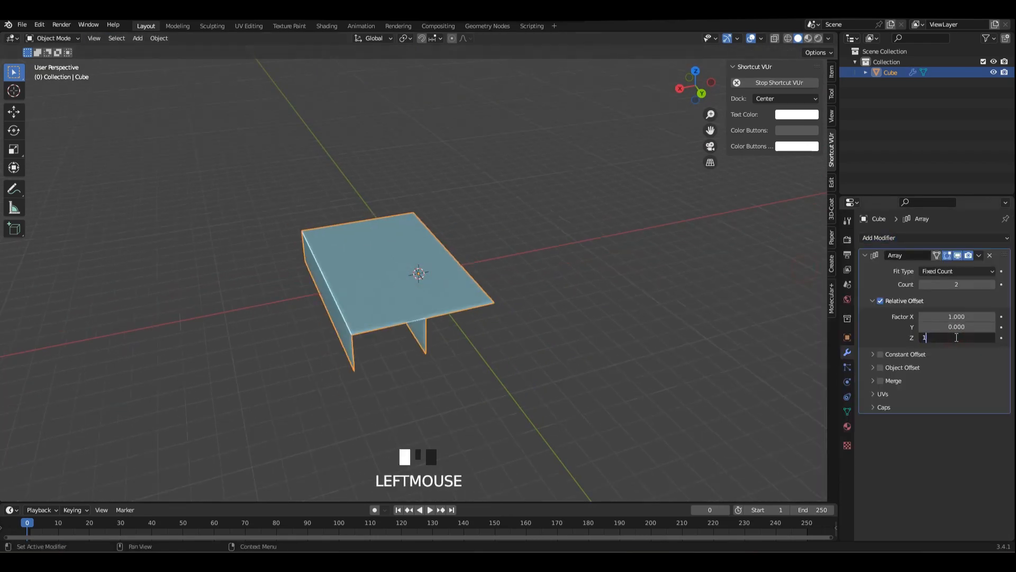
{"action": "key", "text": "Return"}
{"action": "left_click", "coordinate": [961, 316]}
{"action": "type", "text": "0"}
{"action": "key", "text": "Return"}
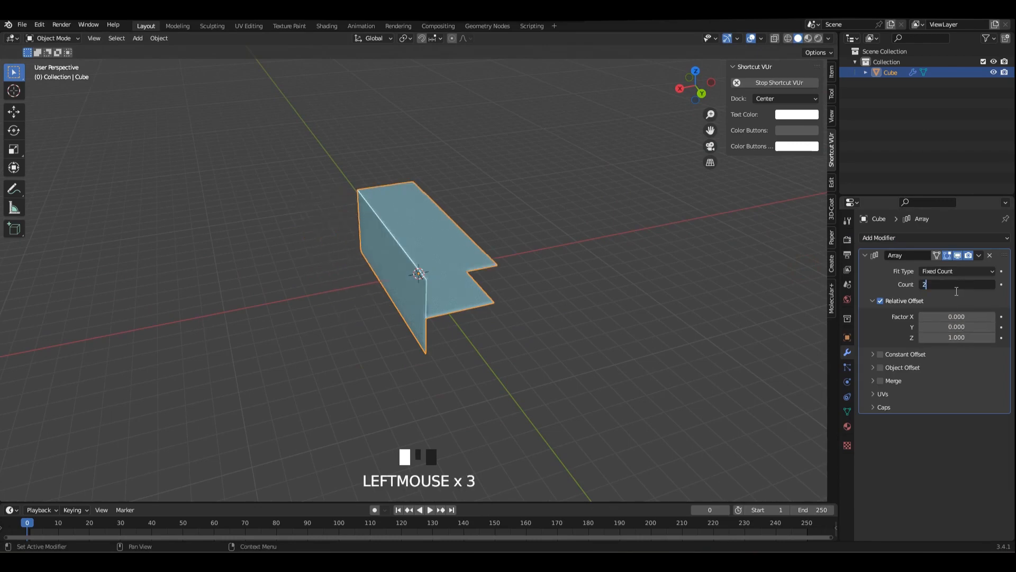
- Set the array count to 20 and the relative offset X factor to -0.990
{"action": "type", "text": "0"}
{"action": "key", "text": "Return"}
{"action": "left_click_drag", "start_coordinate": [960, 326], "coordinate": [906, 316]}
{"action": "key", "text": "ctrl+z"}
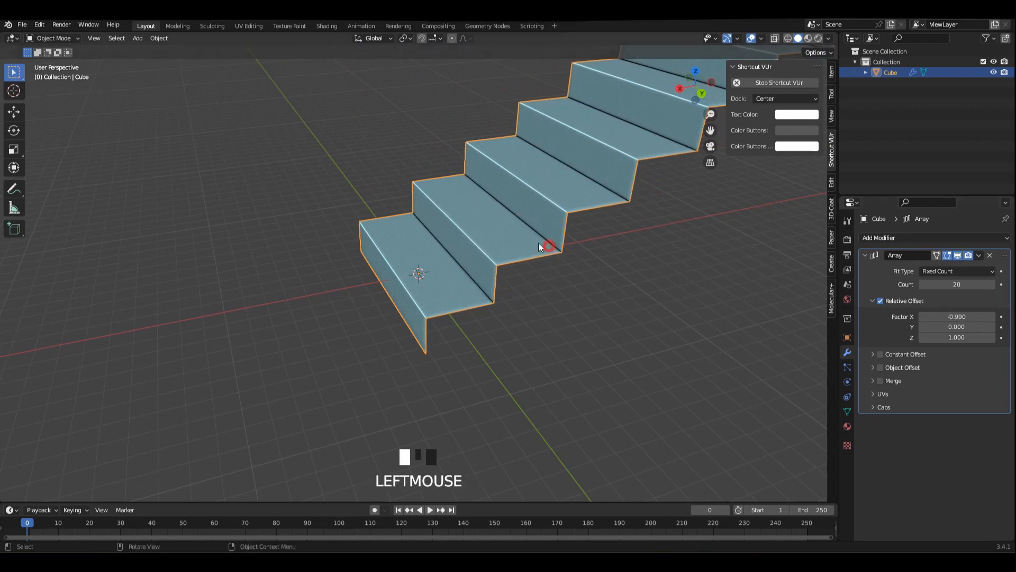
- Move the staircase up along Z so the first step's base rests on the ground line
{"action": "middle_click_drag", "start_coordinate": [465, 323], "coordinate": [540, 320]}
{"action": "scroll", "coordinate": [540, 320], "scroll_direction": "down", "scroll_amount": 3}
{"action": "left_click", "coordinate": [466, 286]}
{"action": "middle_click_drag", "start_coordinate": [459, 280], "coordinate": [369, 289]}
{"action": "left_click", "coordinate": [369, 289]}
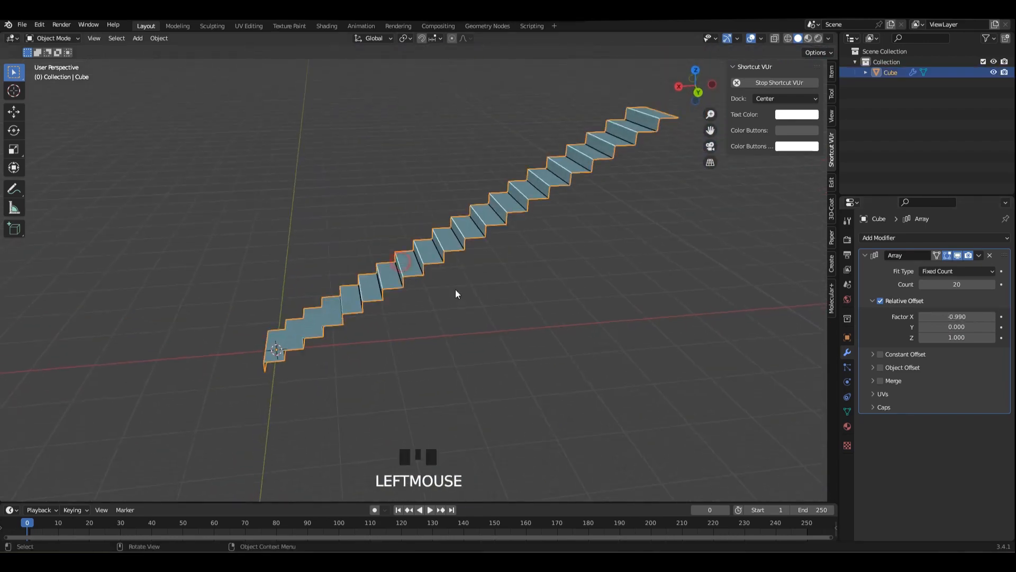
{"action": "middle_click_drag", "start_coordinate": [455, 288], "coordinate": [444, 270], "text": "alt"}
{"action": "left_click", "coordinate": [443, 245]}
{"action": "scroll", "coordinate": [443, 245], "scroll_direction": "up", "scroll_amount": 3}
{"action": "left_click", "coordinate": [14, 111]}
{"action": "scroll", "coordinate": [465, 275], "scroll_direction": "up", "scroll_amount": 5}
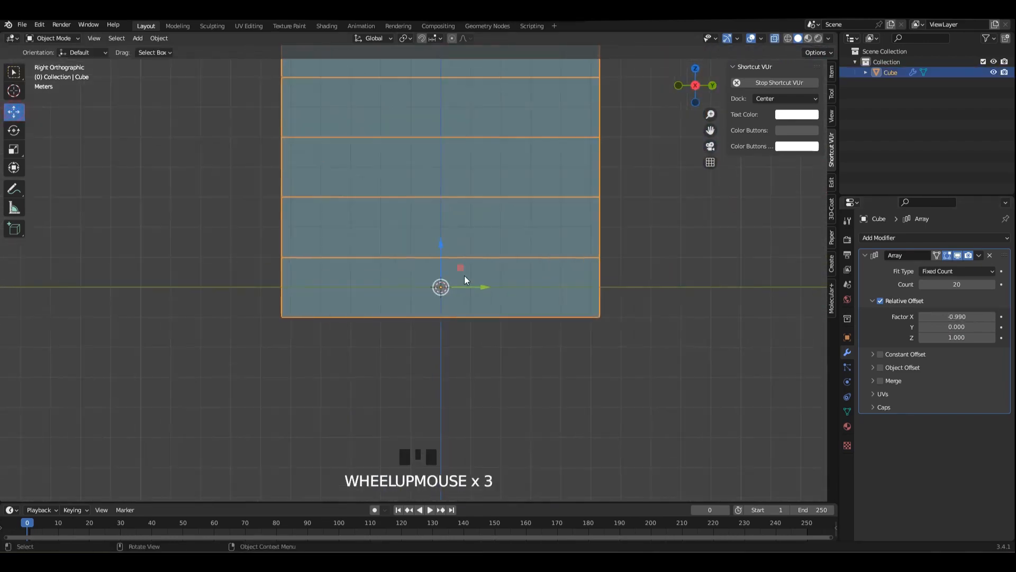
{"action": "left_click_drag", "start_coordinate": [451, 254], "coordinate": [452, 213]}
- Apply all transforms to the staircase object
{"action": "key", "text": "ctrl+a"}
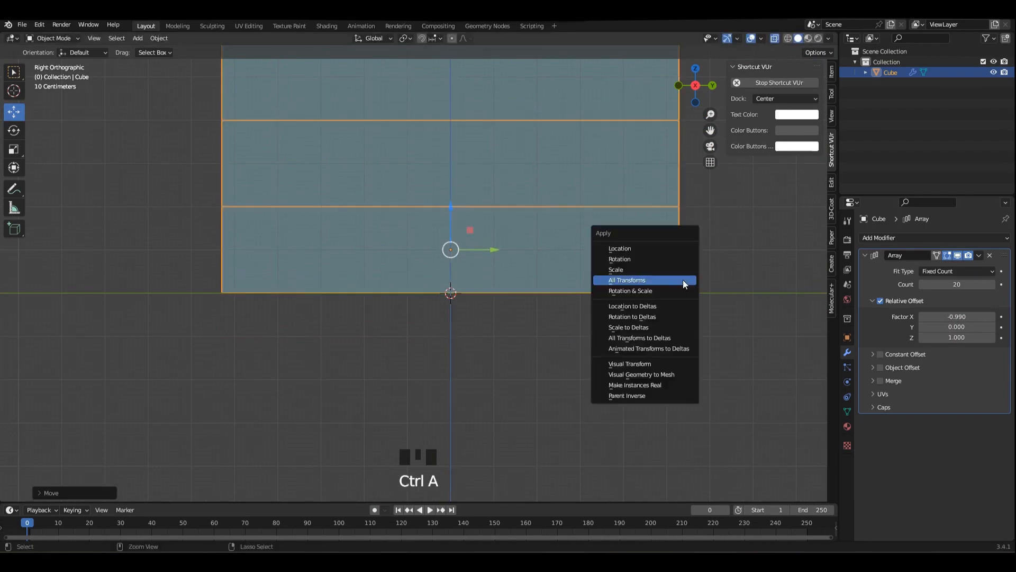
{"action": "left_click", "coordinate": [682, 279]}
{"action": "middle_click_drag", "start_coordinate": [682, 279], "coordinate": [472, 200]}
- Select all of the first step's mesh in Edit Mode and scale it along the Y axis
{"action": "key", "text": "grave"}
{"action": "left_click", "coordinate": [598, 315]}
{"action": "middle_click_drag", "start_coordinate": [598, 315], "coordinate": [562, 266], "text": "shift"}
{"action": "scroll", "coordinate": [371, 263], "scroll_direction": "up", "scroll_amount": 3}
{"action": "left_click", "coordinate": [562, 267]}
{"action": "key", "text": "Tab"}
{"action": "key", "text": "a"}
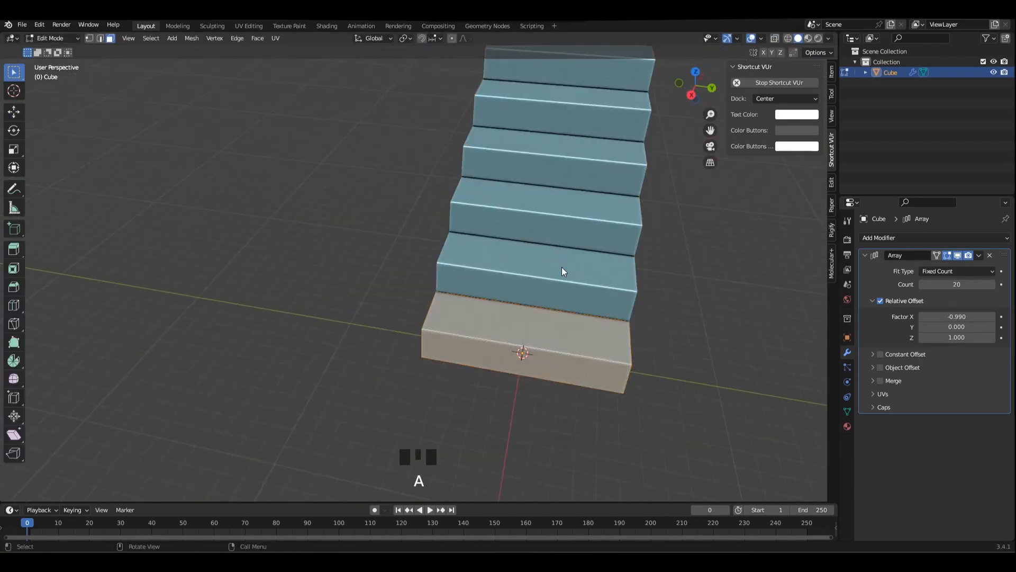
{"action": "key", "text": "x"}
{"action": "key", "text": "s"}
{"action": "key", "text": "y"}
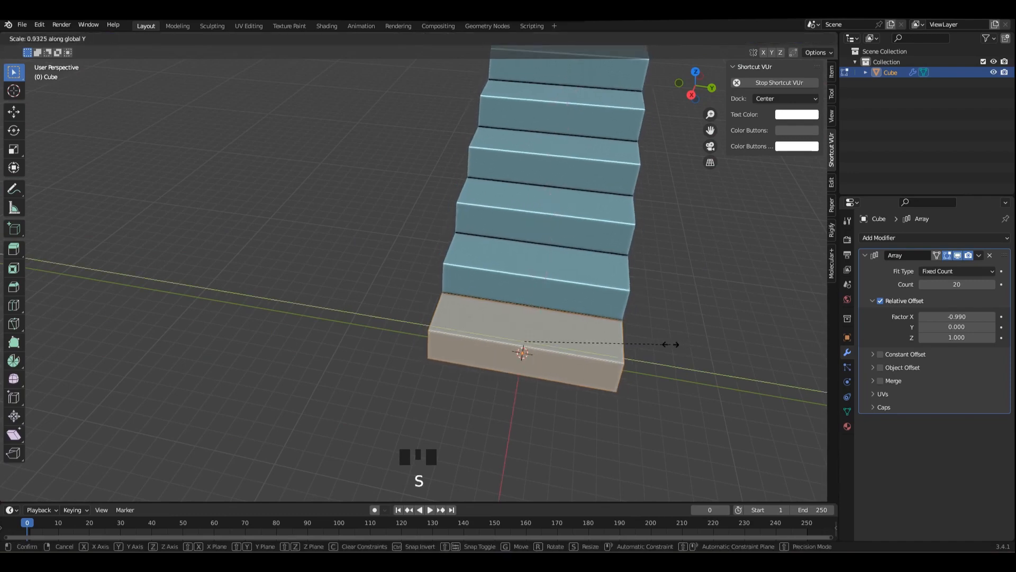
{"action": "left_click", "coordinate": [749, 347]}
- Apply the staircase's transforms and its Array modifier, and save the file
{"action": "key", "text": "Tab"}
{"action": "key", "text": "ctrl+a"}
{"action": "middle_click_drag", "start_coordinate": [630, 320], "coordinate": [515, 267]}
{"action": "left_click", "coordinate": [510, 205]}
{"action": "key", "text": "ctrl+s"}
{"action": "left_click", "coordinate": [952, 265]}
- Merge the staircase's doubled vertices by distance, raising the merge distance until the gaps between steps close
{"action": "key", "text": "Tab"}
{"action": "scroll", "coordinate": [542, 263], "scroll_direction": "up", "scroll_amount": 2}
{"action": "key", "text": "1"}
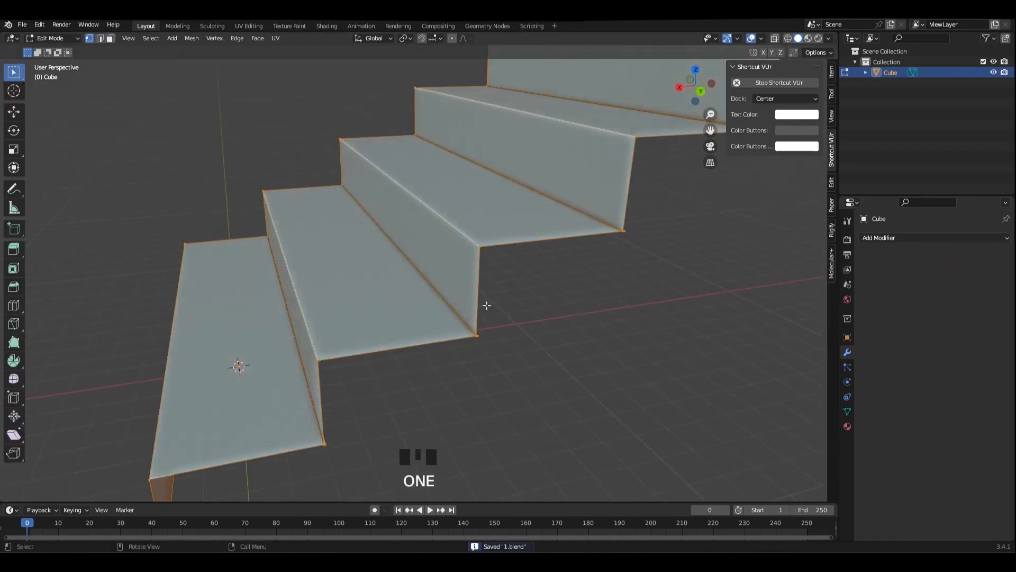
{"action": "middle_click_drag", "start_coordinate": [487, 305], "coordinate": [391, 233], "text": "shift"}
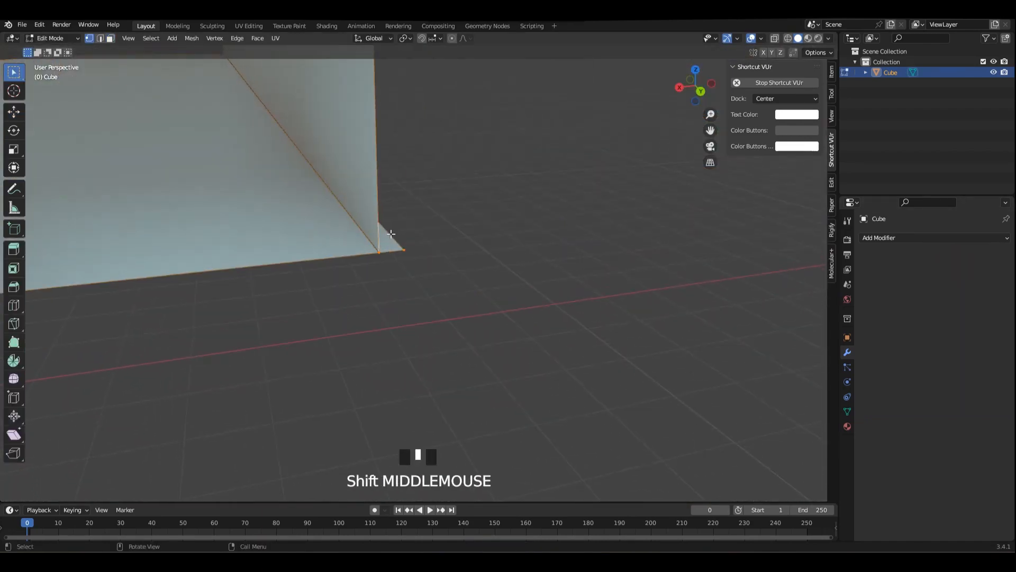
{"action": "key", "text": "m"}
{"action": "left_click", "coordinate": [395, 233]}
{"action": "left_click", "coordinate": [89, 492]}
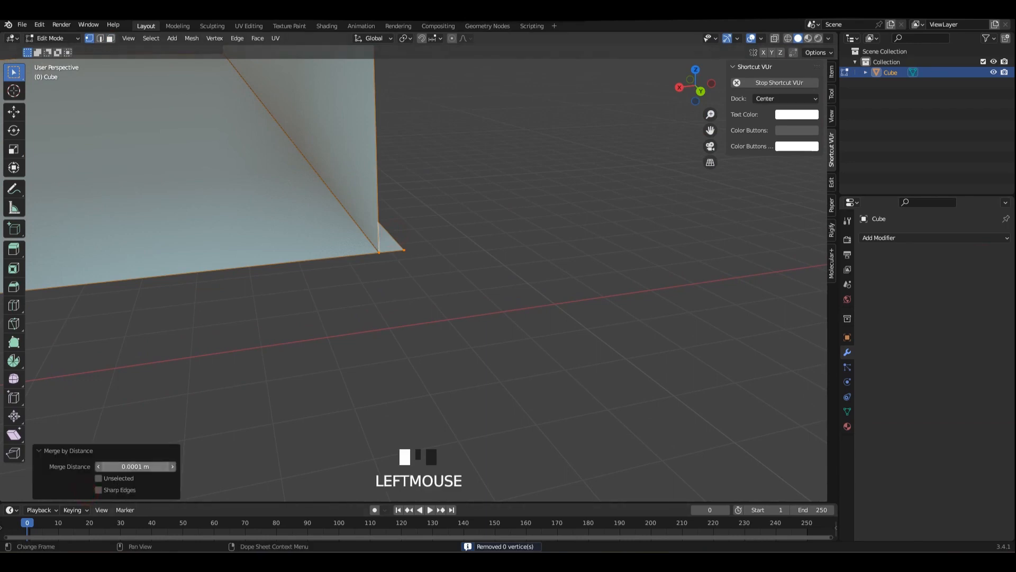
{"action": "left_click_drag", "start_coordinate": [135, 466], "coordinate": [146, 466]}
{"action": "scroll", "coordinate": [391, 243], "scroll_direction": "down", "scroll_amount": 8}
- Try moving one corner vertex of a tread to test whether the steps are joined
{"action": "left_click", "coordinate": [483, 241]}
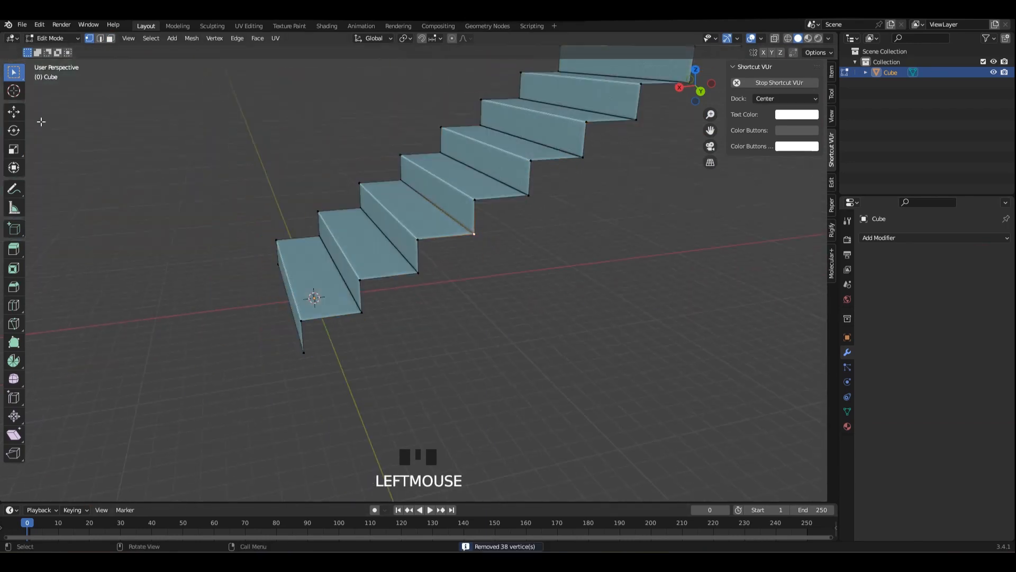
{"action": "key", "text": "g"}
{"action": "right_click", "coordinate": [484, 173]}
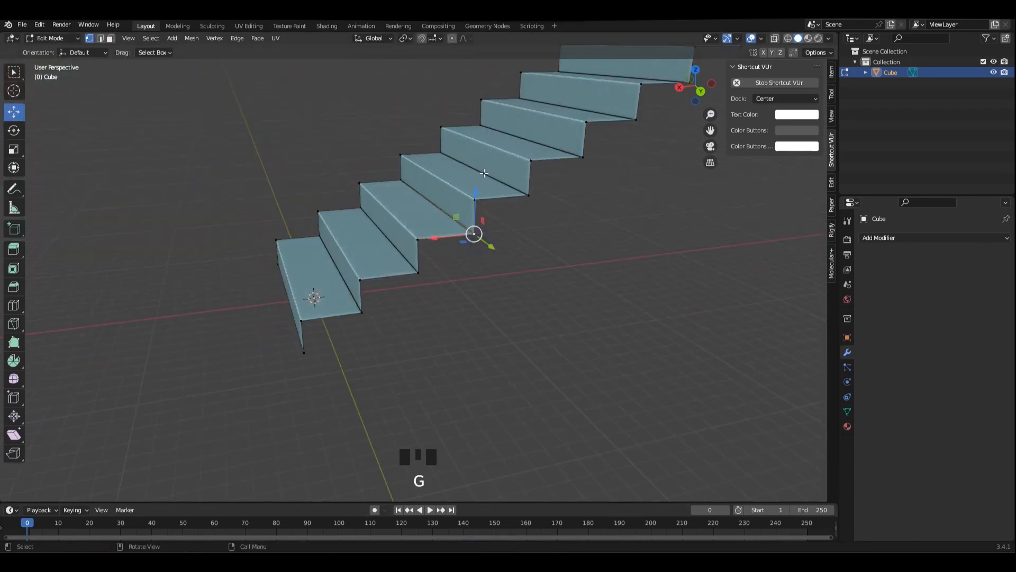
{"action": "key", "text": "g"}
{"action": "right_click", "coordinate": [505, 161]}
- Return to Object Mode and apply the merged staircase's transforms
{"action": "key", "text": "Tab"}
{"action": "key", "text": "ctrl+a"}
{"action": "left_click", "coordinate": [505, 171]}
- Select the zigzag edge outlines on both sides of the staircase in Edit Mode and save the file
{"action": "scroll", "coordinate": [476, 225], "scroll_direction": "down", "scroll_amount": 2}
{"action": "middle_click_drag", "start_coordinate": [477, 228], "coordinate": [468, 231]}
{"action": "key", "text": "Tab"}
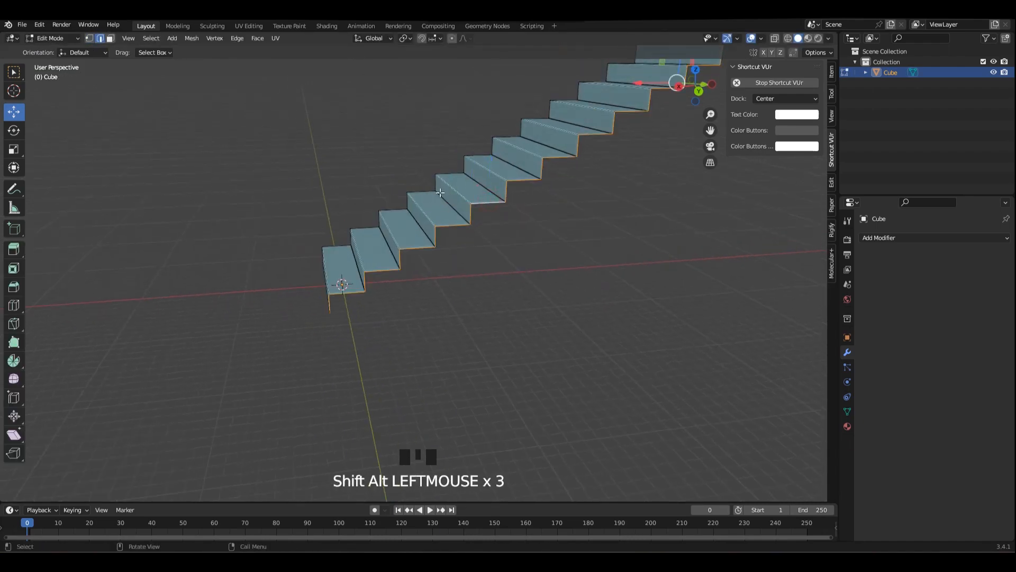
{"action": "key", "text": "ctrl+s"}
{"action": "middle_click_drag", "start_coordinate": [440, 193], "coordinate": [345, 18]}
{"action": "key", "text": "ctrl+s"}
- Extrude the selected staircase edges and move them about 2.34 m below the steps along the Normal orientation's Y axis
{"action": "left_click", "coordinate": [374, 38]}
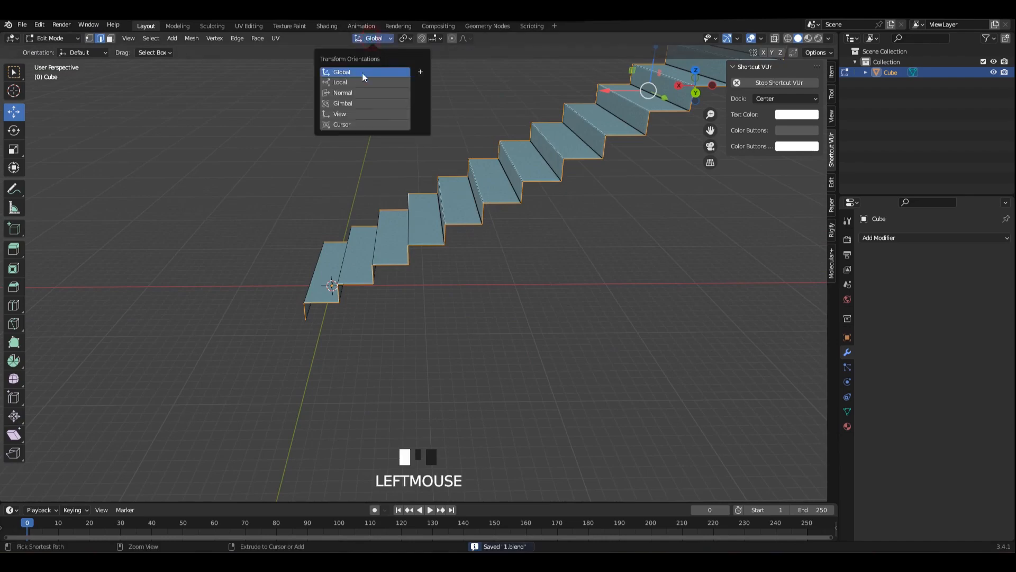
{"action": "key", "text": "ctrl+KP_1"}
{"action": "middle_click_drag", "start_coordinate": [631, 219], "coordinate": [375, 405], "text": "shift"}
{"action": "scroll", "coordinate": [494, 225], "scroll_direction": "up", "scroll_amount": 1}
{"action": "middle_click_drag", "start_coordinate": [498, 224], "coordinate": [451, 224], "text": "shift"}
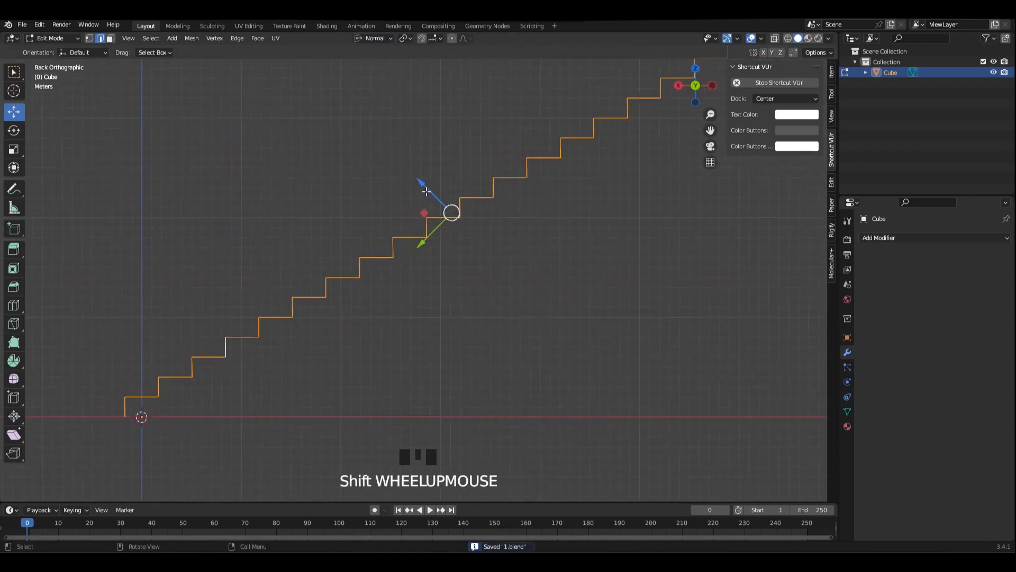
{"action": "key", "text": "e"}
{"action": "right_click", "coordinate": [436, 198]}
{"action": "left_click_drag", "start_coordinate": [477, 247], "coordinate": [496, 267]}
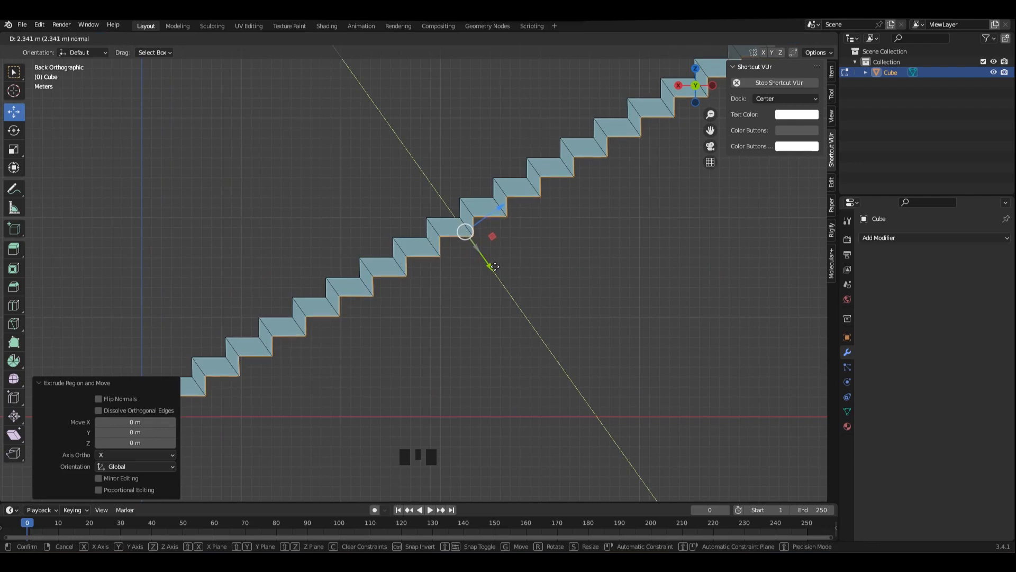
- Confirm the downward extrusion of the staircase edges and set the transform orientation back to Global
{"action": "left_click", "coordinate": [495, 266]}
{"action": "middle_click_drag", "start_coordinate": [495, 266], "coordinate": [485, 195]}
{"action": "left_click", "coordinate": [376, 40]}
{"action": "left_click", "coordinate": [358, 72]}
{"action": "right_click", "coordinate": [484, 196]}
{"action": "mouse_move", "coordinate": [490, 180]}
{"action": "left_click", "coordinate": [528, 180]}
{"action": "scroll", "coordinate": [558, 223], "scroll_direction": "down", "scroll_amount": 2}
{"action": "middle_click_drag", "start_coordinate": [560, 222], "coordinate": [466, 214]}
- Return to Object Mode and apply the thickened staircase's transforms
{"action": "key", "text": "Tab"}
{"action": "left_click", "coordinate": [567, 261]}
{"action": "middle_click_drag", "start_coordinate": [394, 168], "coordinate": [491, 207]}
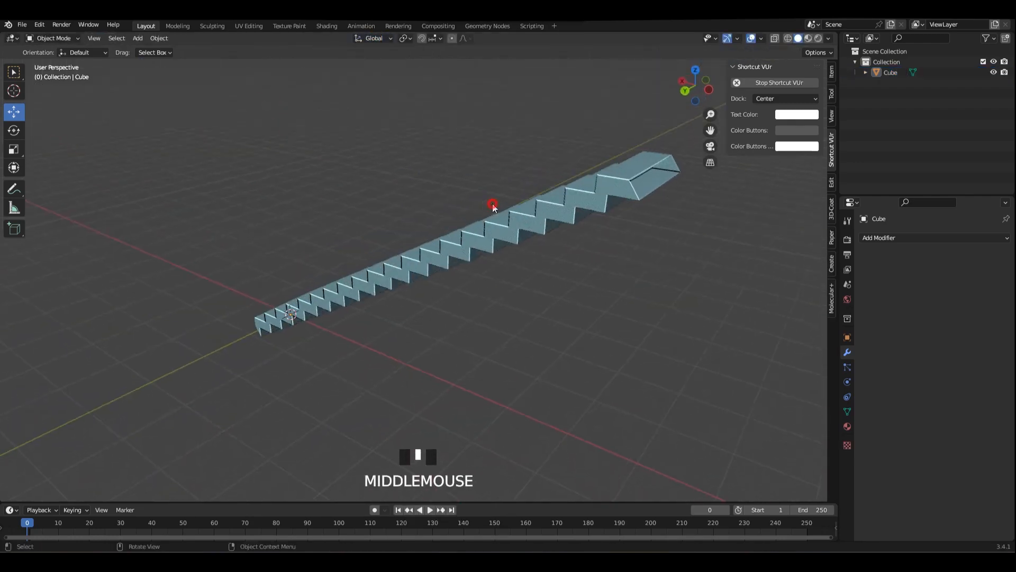
{"action": "key", "text": "ctrl+a"}
{"action": "left_click", "coordinate": [459, 225]}
{"action": "middle_click_drag", "start_coordinate": [436, 251], "coordinate": [479, 278]}
{"action": "middle_click_drag", "start_coordinate": [479, 278], "coordinate": [415, 310], "text": "shift"}
- In Edit Mode, flatten the lower end edges at the stair foot by scaling Z to 0 and fill a face there
{"action": "key", "text": "Tab"}
{"action": "scroll", "coordinate": [361, 334], "scroll_direction": "up", "scroll_amount": 1}
{"action": "scroll", "coordinate": [582, 336], "scroll_direction": "up", "scroll_amount": 3}
{"action": "key", "text": "s"}
{"action": "key", "text": "z"}
{"action": "key", "text": "0"}
{"action": "key", "text": "Return"}
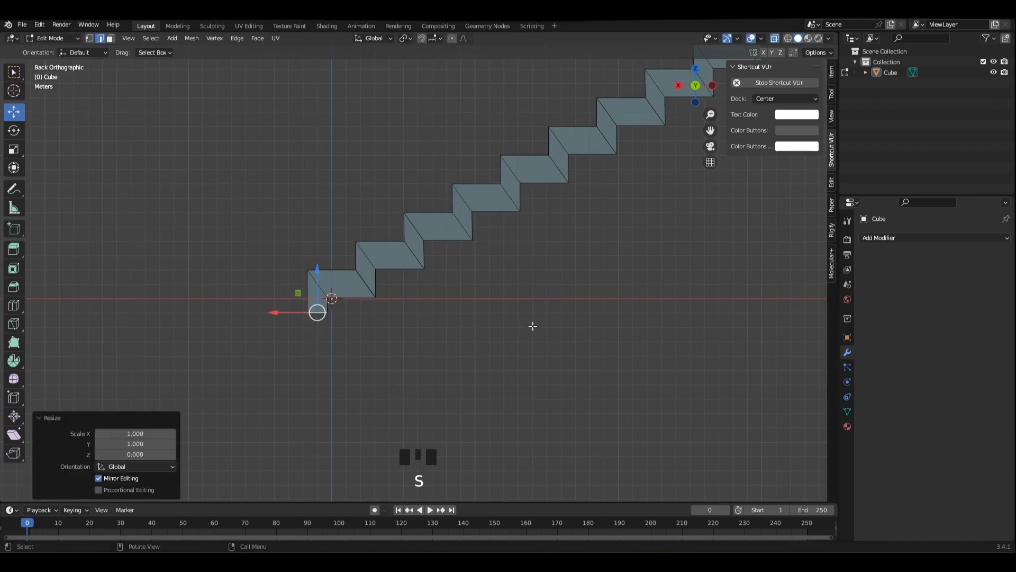
{"action": "key", "text": "f"}
- Select the slanted end edges of the top step, straighten them by scaling X to 0 and save the file
{"action": "key", "text": "alt+z"}
{"action": "middle_click_drag", "start_coordinate": [533, 302], "coordinate": [619, 182]}
{"action": "left_click", "coordinate": [620, 218], "text": "alt+shift"}
{"action": "key", "text": "alt+z"}
{"action": "key", "text": "grave"}
{"action": "key", "text": "s"}
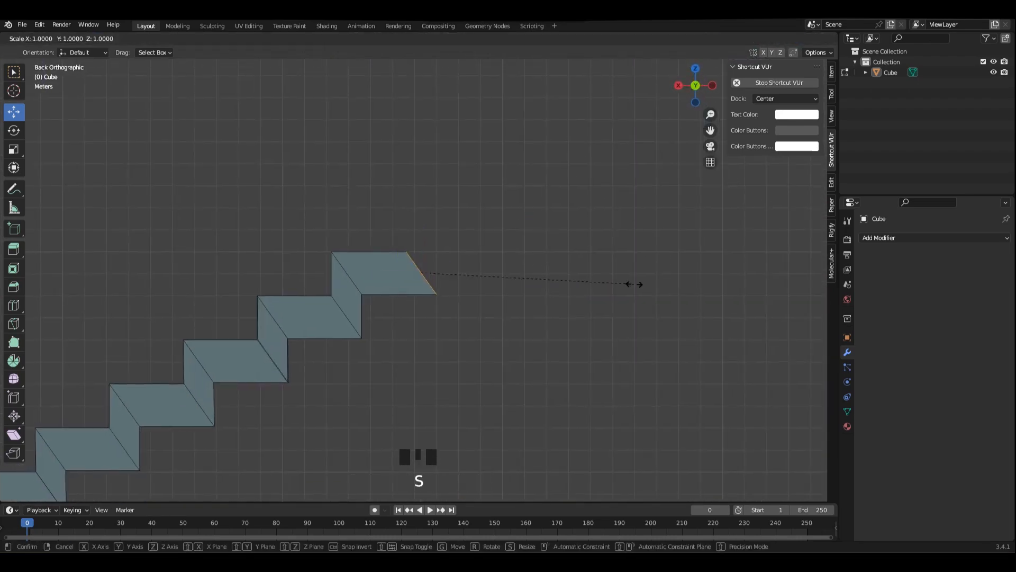
{"action": "key", "text": "x"}
{"action": "key", "text": "Return"}
{"action": "scroll", "coordinate": [488, 266], "scroll_direction": "up", "scroll_amount": 2}
{"action": "key", "text": "ctrl+s"}
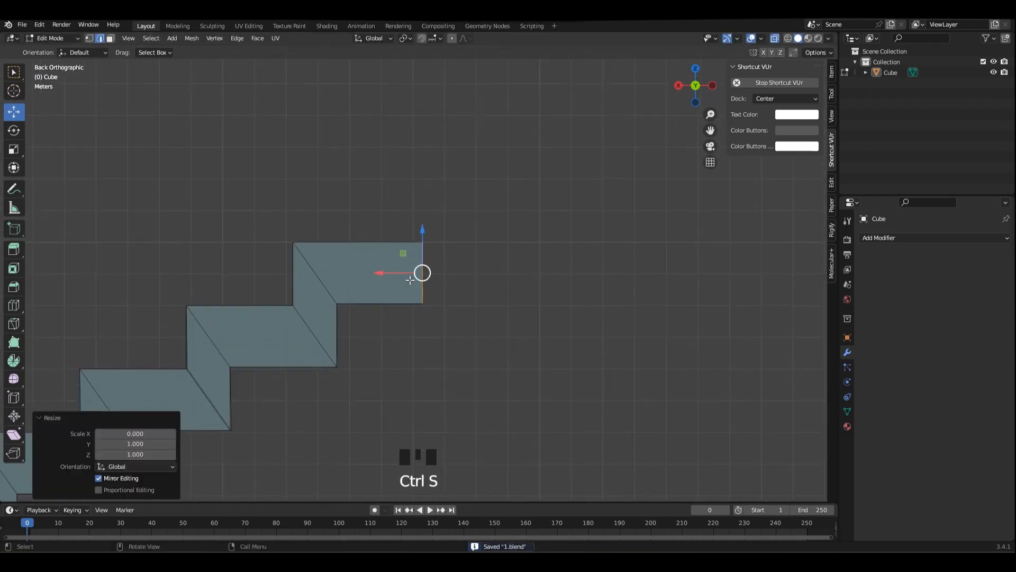
- Move the top step's end edges inward along X towards the last riser, fill the end face and save the file
{"action": "left_click_drag", "start_coordinate": [391, 272], "coordinate": [317, 271]}
{"action": "key", "text": "alt+z"}
{"action": "middle_click_drag", "start_coordinate": [384, 252], "coordinate": [333, 272]}
{"action": "key", "text": "f"}
{"action": "key", "text": "3"}
{"action": "key", "text": "ctrl+s"}
- Extrude the staircase's upper end face along X into a landing and move its end about 4.12 m further out
{"action": "left_click_drag", "start_coordinate": [325, 272], "coordinate": [710, 295]}
{"action": "key", "text": "e"}
{"action": "scroll", "coordinate": [635, 248], "scroll_direction": "down", "scroll_amount": 4}
{"action": "middle_click_drag", "start_coordinate": [551, 208], "coordinate": [535, 270], "text": "alt"}
{"action": "key", "text": "alt+z"}
{"action": "left_click_drag", "start_coordinate": [534, 273], "coordinate": [597, 271]}
{"action": "scroll", "coordinate": [597, 271], "scroll_direction": "down", "scroll_amount": 6}
{"action": "scroll", "coordinate": [481, 238], "scroll_direction": "up", "scroll_amount": 2}
{"action": "middle_click_drag", "start_coordinate": [598, 272], "coordinate": [476, 222]}
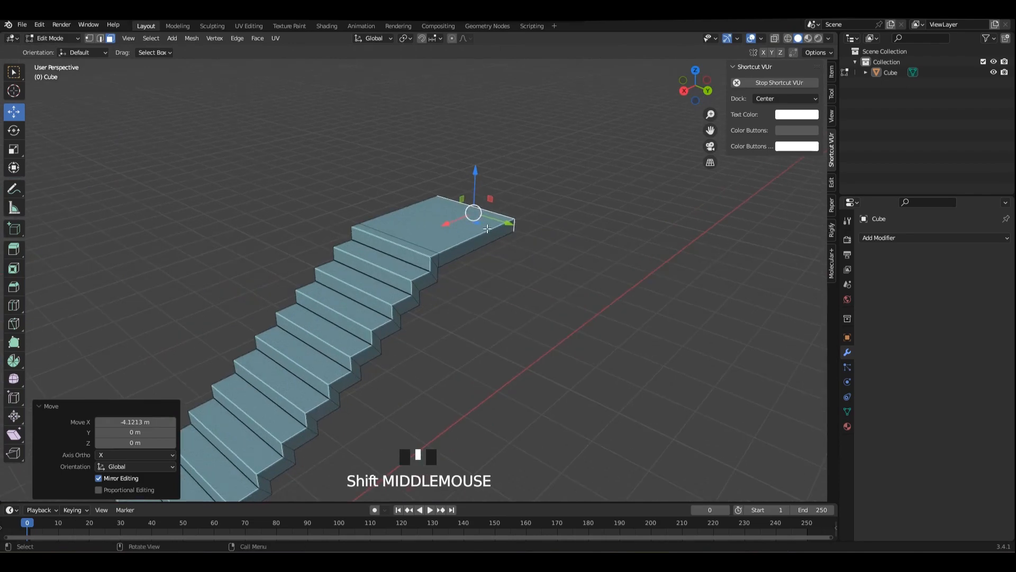
- Apply the transforms of the staircase with its landing and save the file
{"action": "key", "text": "ctrl+a"}
{"action": "left_click", "coordinate": [487, 229]}
{"action": "key", "text": "ctrl+s"}
{"action": "middle_click_drag", "start_coordinate": [412, 238], "coordinate": [384, 243]}
- Select the landing's side face and extrude it about 16.87 m sideways to widen the landing
{"action": "key", "text": "Tab"}
{"action": "left_click", "coordinate": [465, 238]}
{"action": "middle_click_drag", "start_coordinate": [465, 238], "coordinate": [445, 252], "text": "alt"}
{"action": "key", "text": "alt+z"}
{"action": "key", "text": "e"}
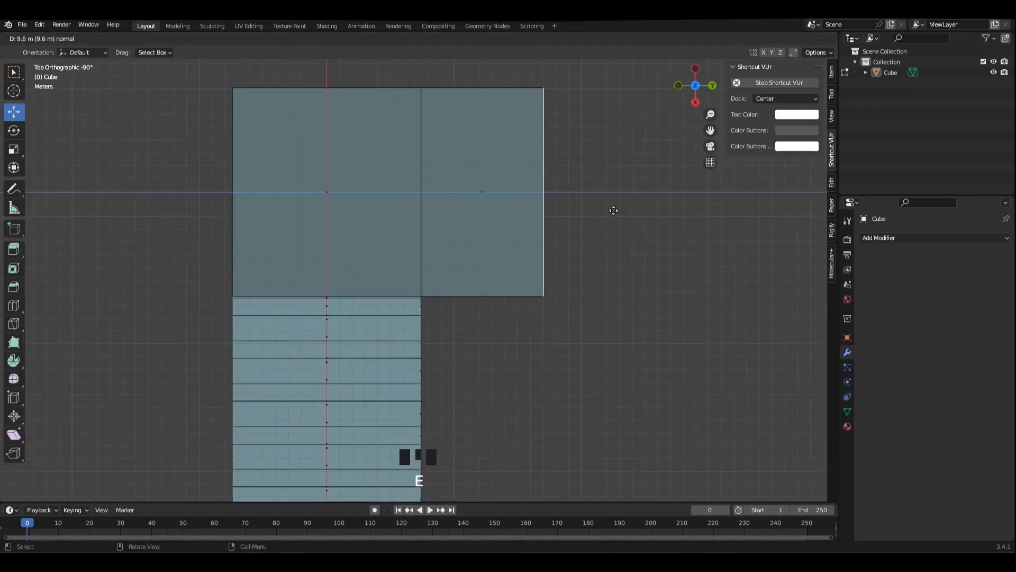
{"action": "left_click", "coordinate": [668, 207]}
{"action": "scroll", "coordinate": [667, 207], "scroll_direction": "down", "scroll_amount": 4}
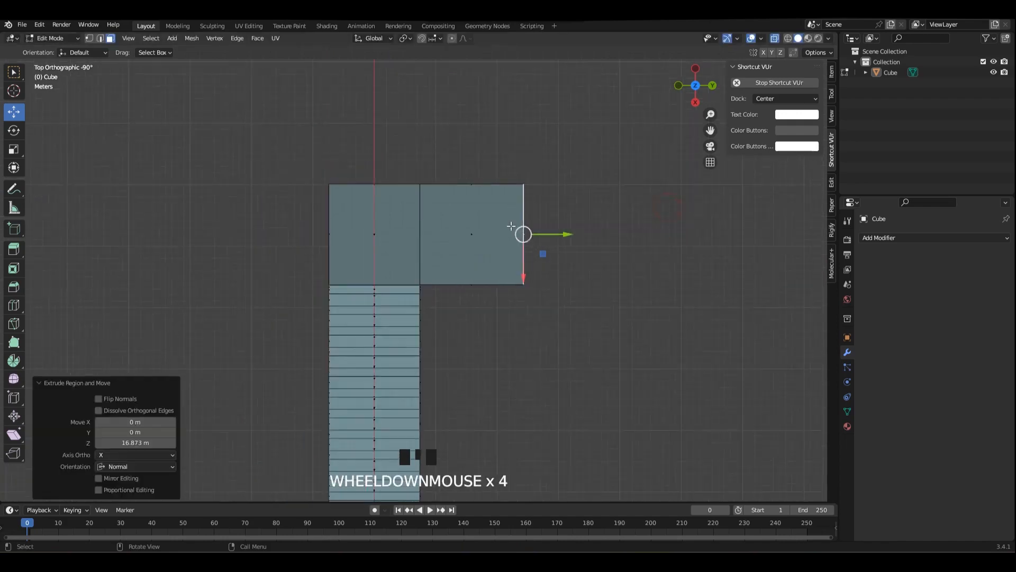
- Return to Object Mode and apply the transforms of the staircase with the widened landing
{"action": "left_click", "coordinate": [572, 209]}
{"action": "middle_click_drag", "start_coordinate": [609, 254], "coordinate": [454, 280]}
{"action": "key", "text": "Tab"}
{"action": "key", "text": "ctrl+a"}
{"action": "left_click", "coordinate": [452, 282]}
- In Edit Mode, select the upper corner vertices of the landing and of the first step as the railing outline
{"action": "key", "text": "Tab"}
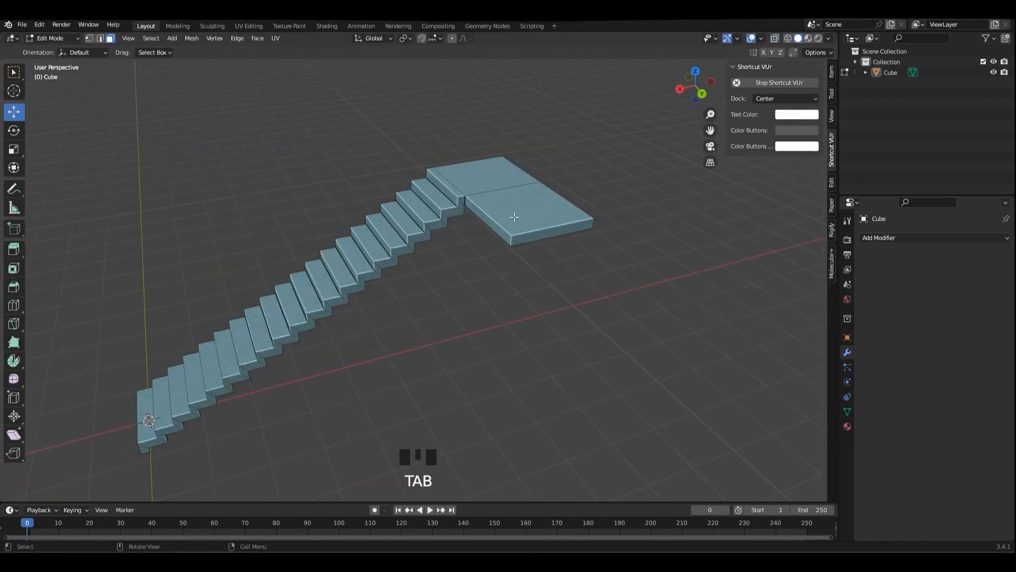
{"action": "scroll", "coordinate": [503, 222], "scroll_direction": "up", "scroll_amount": 2}
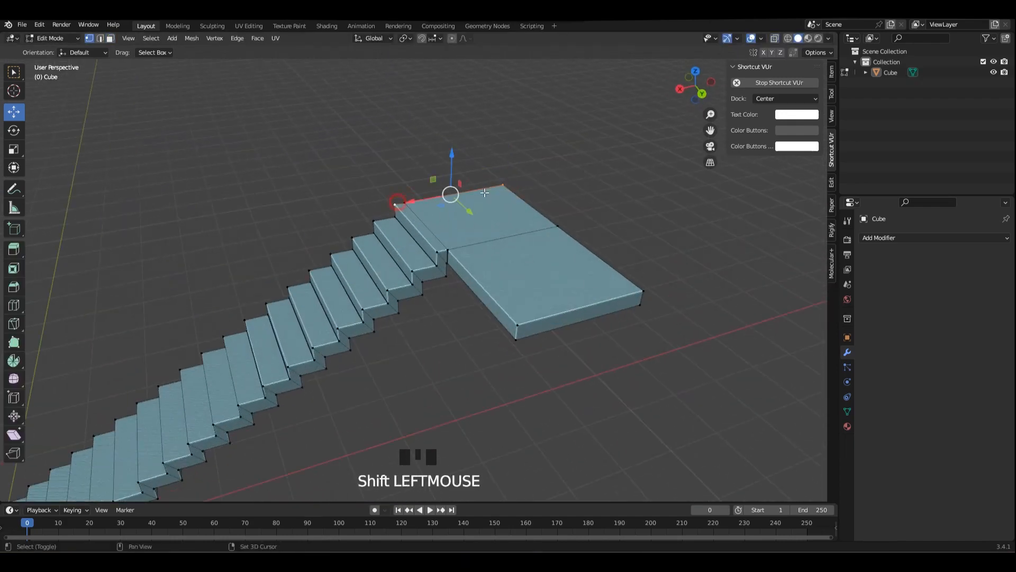
{"action": "scroll", "coordinate": [516, 324], "scroll_direction": "down", "scroll_amount": 2}
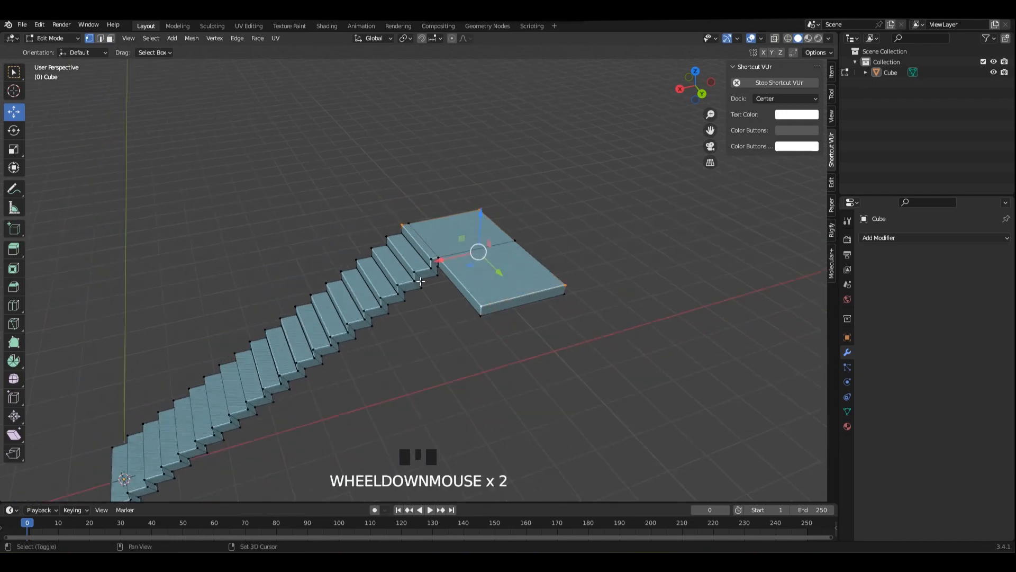
{"action": "middle_click_drag", "start_coordinate": [505, 264], "coordinate": [418, 277], "text": "shift"}
{"action": "scroll", "coordinate": [487, 254], "scroll_direction": "up", "scroll_amount": 1}
{"action": "scroll", "coordinate": [479, 211], "scroll_direction": "up", "scroll_amount": 3}
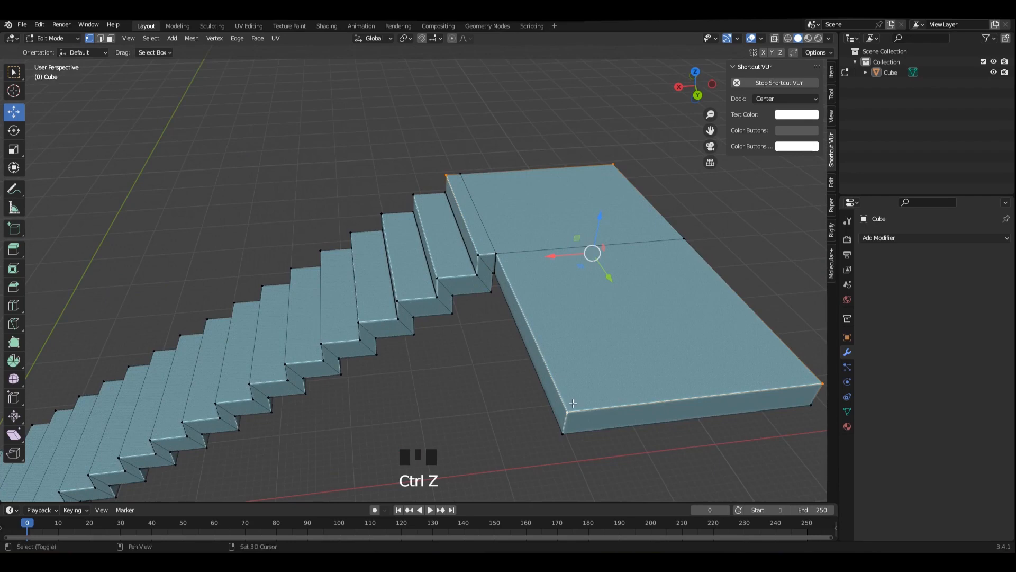
{"action": "scroll", "coordinate": [502, 214], "scroll_direction": "down", "scroll_amount": 1}
{"action": "left_click", "coordinate": [481, 256], "text": "shift"}
{"action": "scroll", "coordinate": [481, 256], "scroll_direction": "down", "scroll_amount": 3}
{"action": "middle_click_drag", "start_coordinate": [317, 381], "coordinate": [365, 351]}
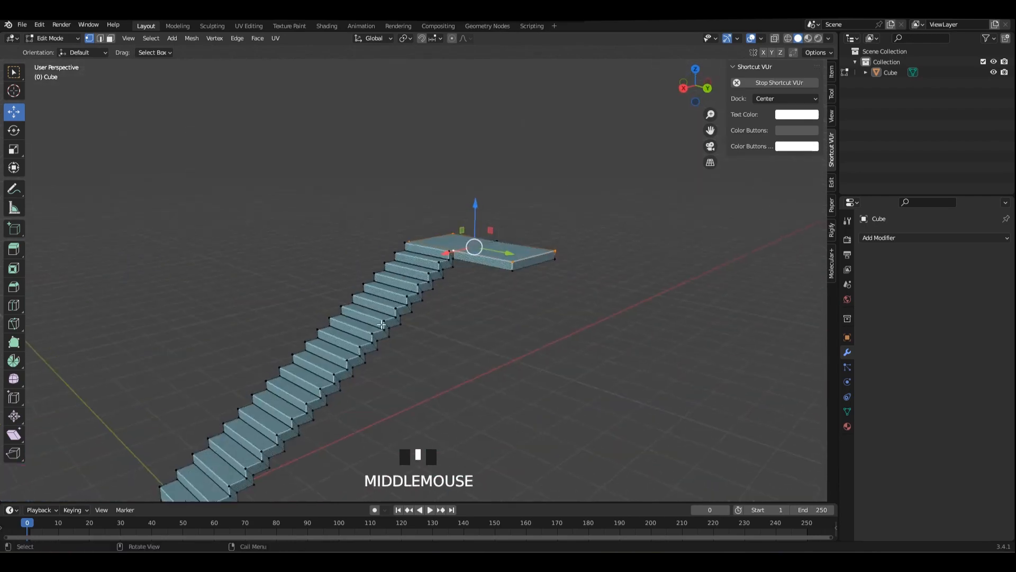
{"action": "middle_click_drag", "start_coordinate": [205, 457], "coordinate": [295, 328], "text": "shift"}
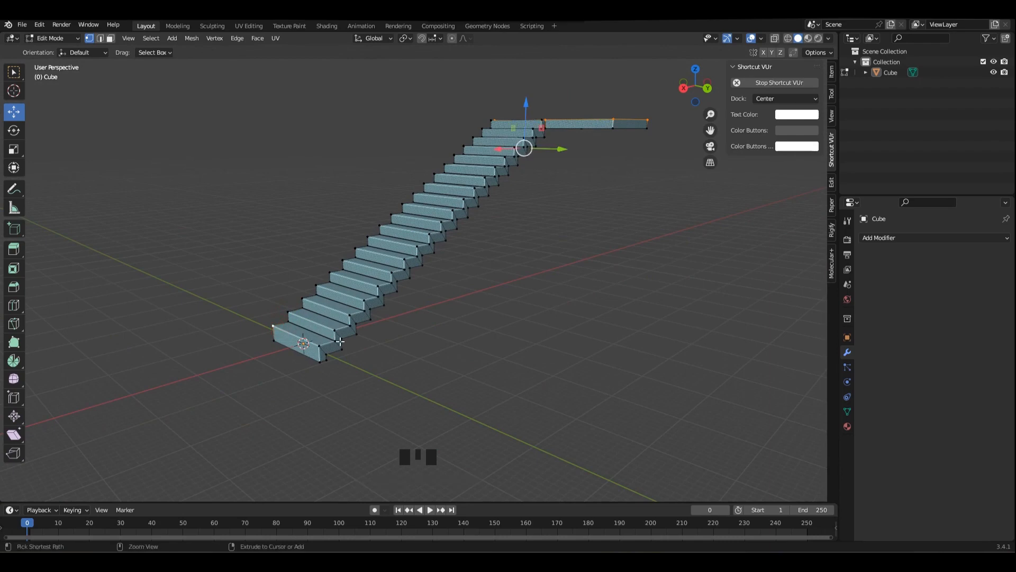
{"action": "middle_click_drag", "start_coordinate": [488, 197], "coordinate": [454, 292], "text": "shift"}
- Duplicate the selected outline vertices and raise the copy vertically above the staircase
{"action": "key", "text": "shift+d"}
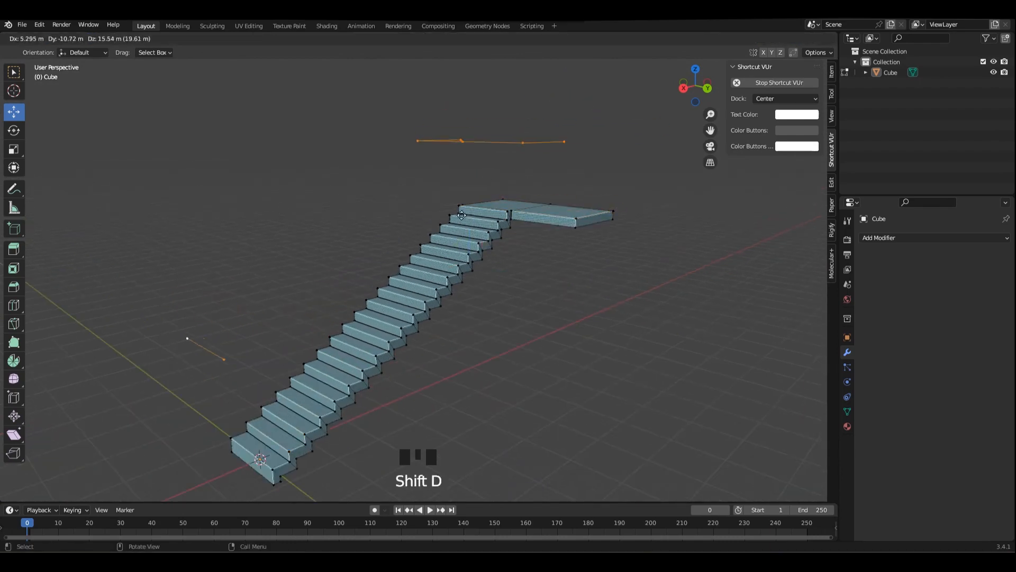
{"action": "right_click", "coordinate": [469, 229]}
{"action": "middle_click_drag", "start_coordinate": [538, 217], "coordinate": [481, 220], "text": "alt"}
{"action": "left_click_drag", "start_coordinate": [436, 220], "coordinate": [436, 162]}
{"action": "middle_click_drag", "start_coordinate": [436, 162], "coordinate": [493, 181]}
- Connect the raised outline along both sides of the flight and delete its crosswise edges at the stair foot and landing entry
{"action": "key", "text": "2"}
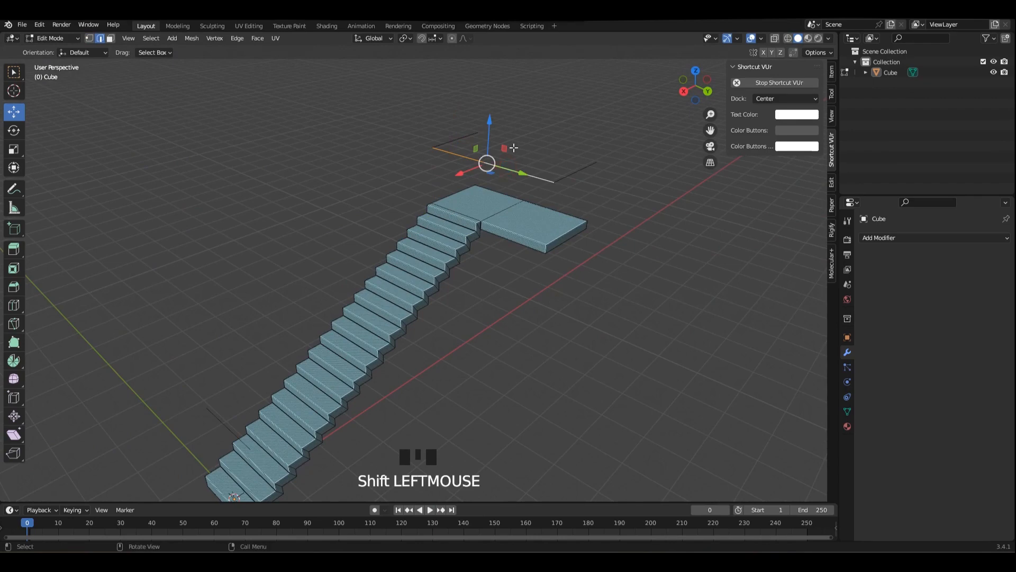
{"action": "middle_click_drag", "start_coordinate": [633, 171], "coordinate": [269, 292]}
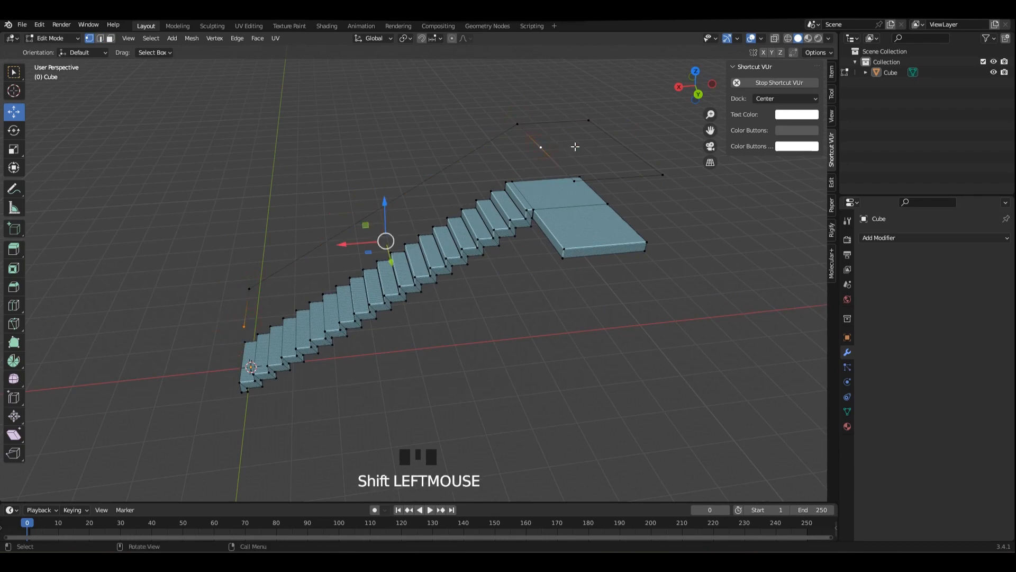
{"action": "middle_click_drag", "start_coordinate": [546, 159], "coordinate": [539, 153]}
{"action": "key", "text": "2"}
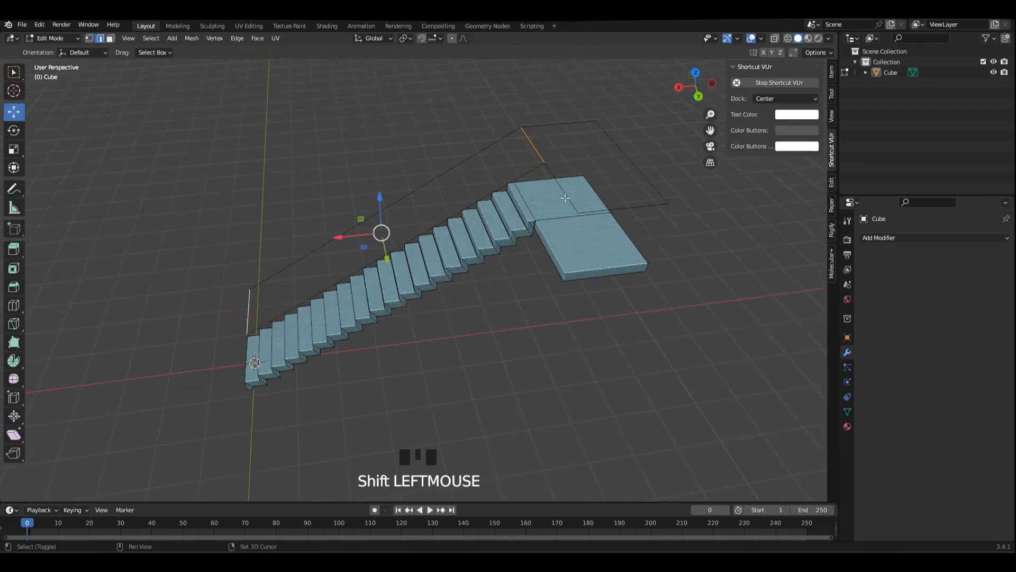
{"action": "key", "text": "x"}
{"action": "left_click", "coordinate": [619, 175]}
- Separate the linked railing outline into its own object and save the file
{"action": "middle_click_drag", "start_coordinate": [637, 217], "coordinate": [575, 187]}
{"action": "key", "text": "Tab"}
{"action": "key", "text": "Tab"}
{"action": "left_click", "coordinate": [550, 148]}
{"action": "key", "text": "l"}
{"action": "key", "text": "p"}
{"action": "left_click", "coordinate": [475, 148]}
{"action": "key", "text": "Tab"}
{"action": "left_click", "coordinate": [589, 161]}
{"action": "key", "text": "ctrl+s"}
- Bevel the railing outline's corner vertices with 6 segments and a width of about 1.56 m
{"action": "key", "text": "Tab"}
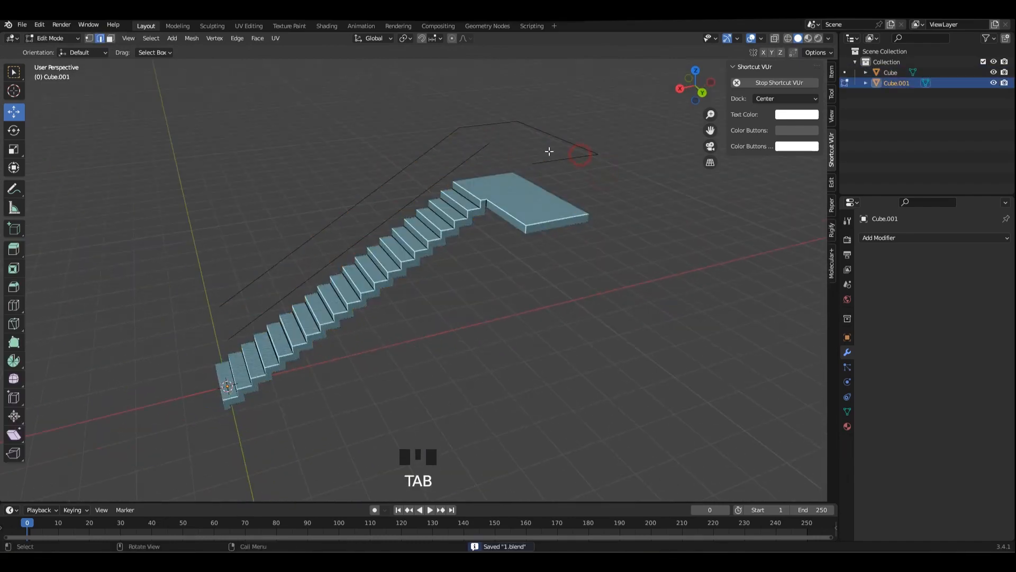
{"action": "middle_click_drag", "start_coordinate": [549, 152], "coordinate": [464, 180]}
{"action": "key", "text": "1"}
{"action": "middle_click_drag", "start_coordinate": [595, 191], "coordinate": [510, 209]}
{"action": "key", "text": "shift+ctrl+b"}
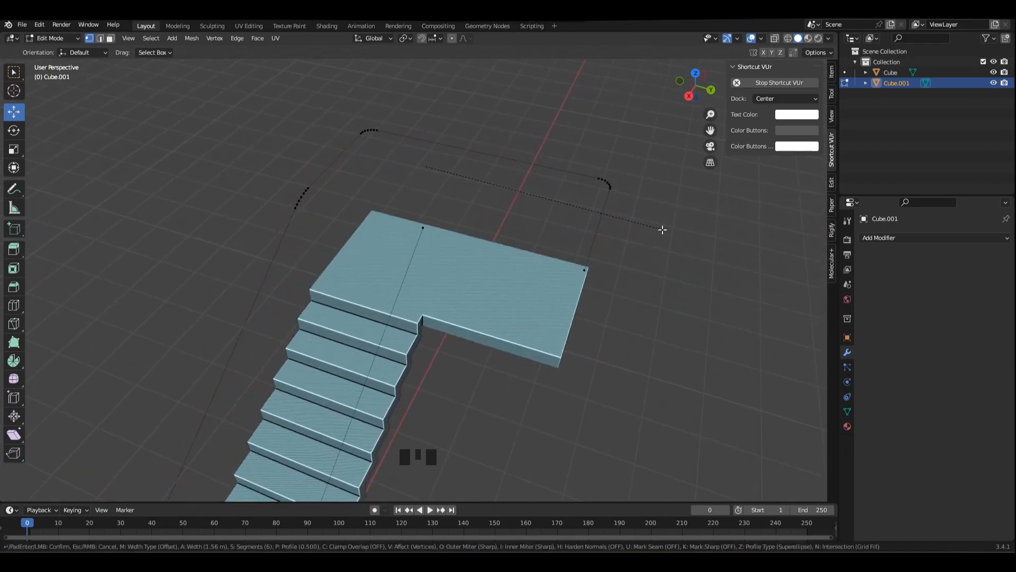
{"action": "left_click", "coordinate": [665, 229]}
- Shade the railing outline object smooth in Object Mode and save the file
{"action": "key", "text": "Tab"}
{"action": "left_click", "coordinate": [669, 177]}
{"action": "left_click", "coordinate": [608, 180]}
{"action": "right_click", "coordinate": [608, 180]}
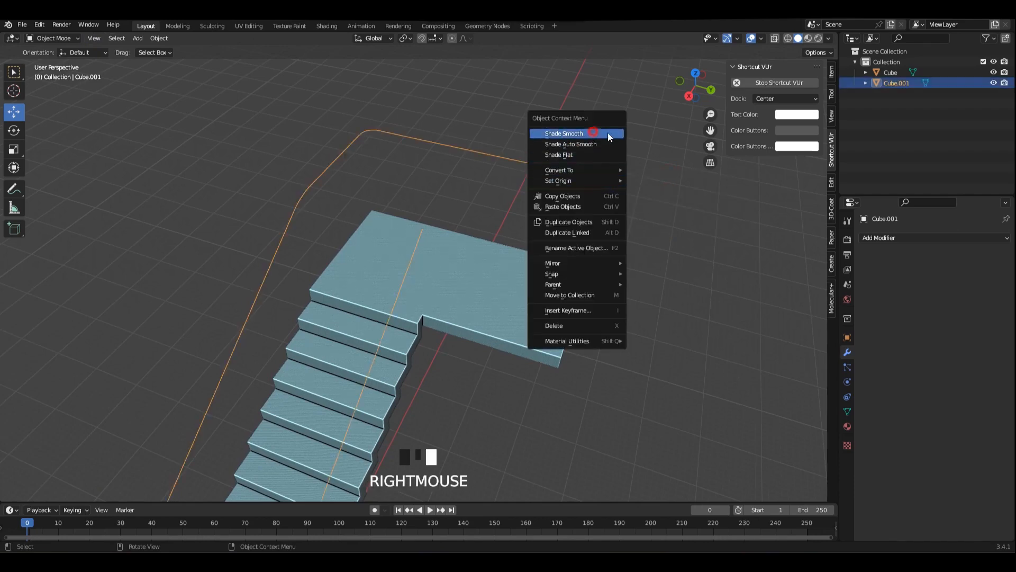
{"action": "left_click", "coordinate": [607, 132]}
{"action": "left_click", "coordinate": [601, 207]}
{"action": "middle_click_drag", "start_coordinate": [577, 222], "coordinate": [521, 166]}
{"action": "left_click", "coordinate": [514, 187]}
{"action": "key", "text": "ctrl+s"}
- Adjust the height of the whole railing outline slightly in Edit Mode and save the file
{"action": "key", "text": "Tab"}
{"action": "key", "text": "a"}
{"action": "left_click_drag", "start_coordinate": [473, 113], "coordinate": [473, 116]}
{"action": "middle_click_drag", "start_coordinate": [476, 159], "coordinate": [557, 225]}
{"action": "key", "text": "Tab"}
{"action": "left_click", "coordinate": [665, 209]}
{"action": "key", "text": "ctrl+s"}
{"action": "left_click", "coordinate": [592, 128]}
{"action": "left_click", "coordinate": [592, 133]}
{"action": "left_click", "coordinate": [846, 367]}
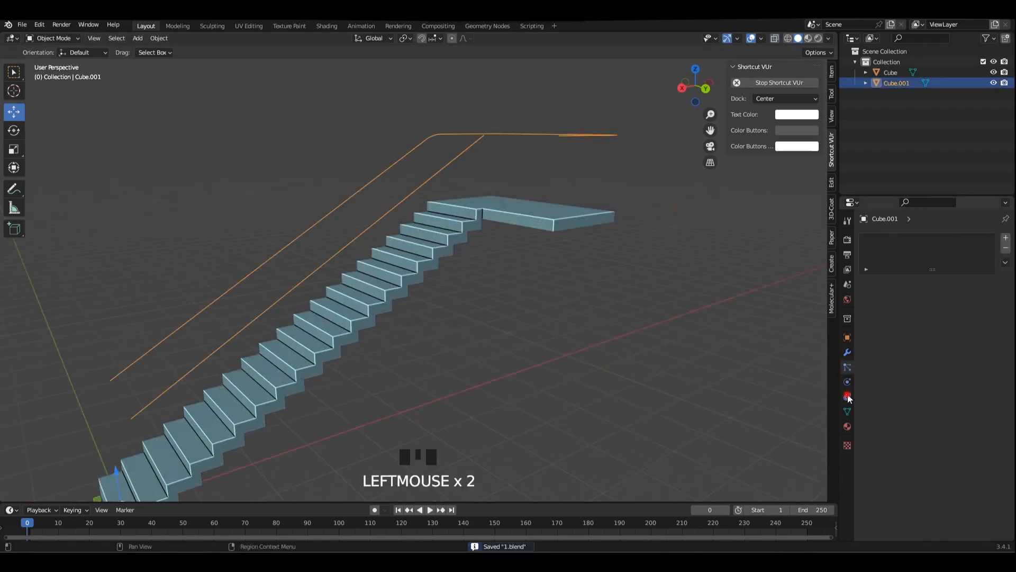
{"action": "left_click", "coordinate": [847, 397]}
{"action": "left_click", "coordinate": [847, 410]}
{"action": "left_click", "coordinate": [847, 396]}
{"action": "scroll", "coordinate": [879, 331], "scroll_direction": "down", "scroll_amount": 2}
{"action": "left_click", "coordinate": [846, 367]}
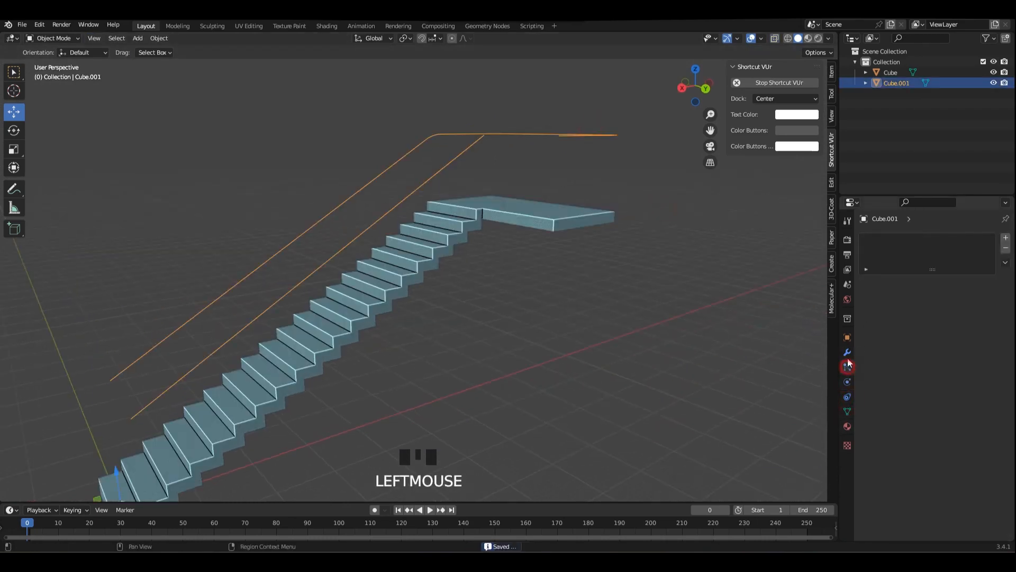
{"action": "left_click", "coordinate": [847, 352]}
{"action": "middle_click_drag", "start_coordinate": [485, 259], "coordinate": [516, 257]}
{"action": "left_click", "coordinate": [847, 381]}
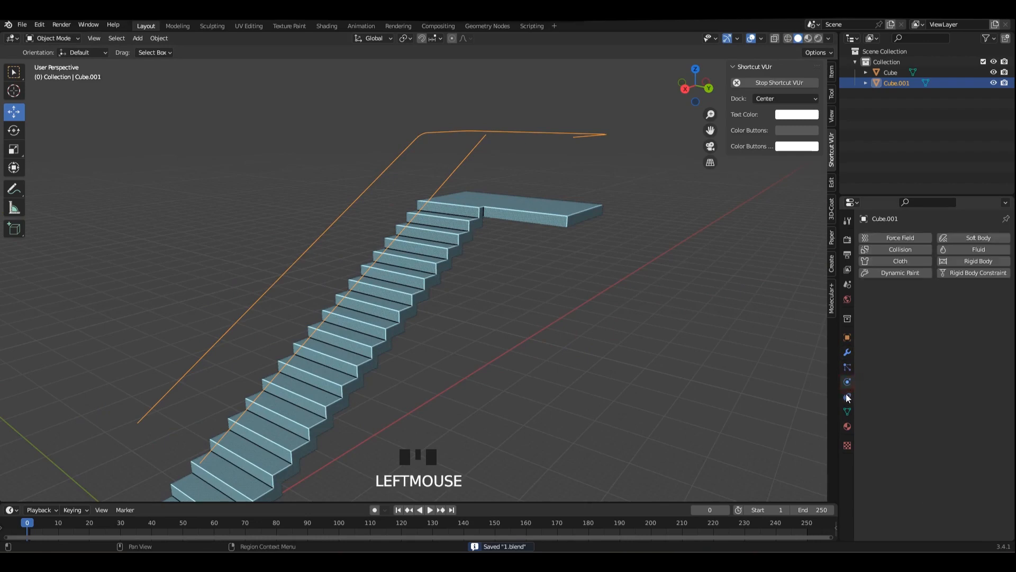
- Convert the railing outline mesh to a curve
{"action": "right_click", "coordinate": [592, 134]}
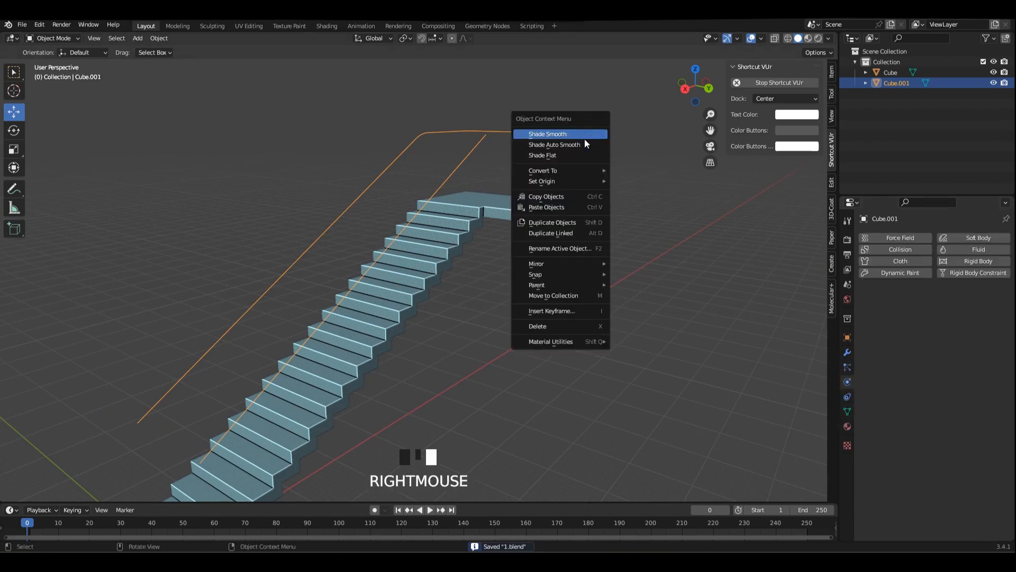
{"action": "mouse_move", "coordinate": [582, 170]}
{"action": "left_click", "coordinate": [655, 170]}
- Give the railing curve a round bevel with a depth of 0.325 m and filled caps
{"action": "left_click", "coordinate": [846, 395]}
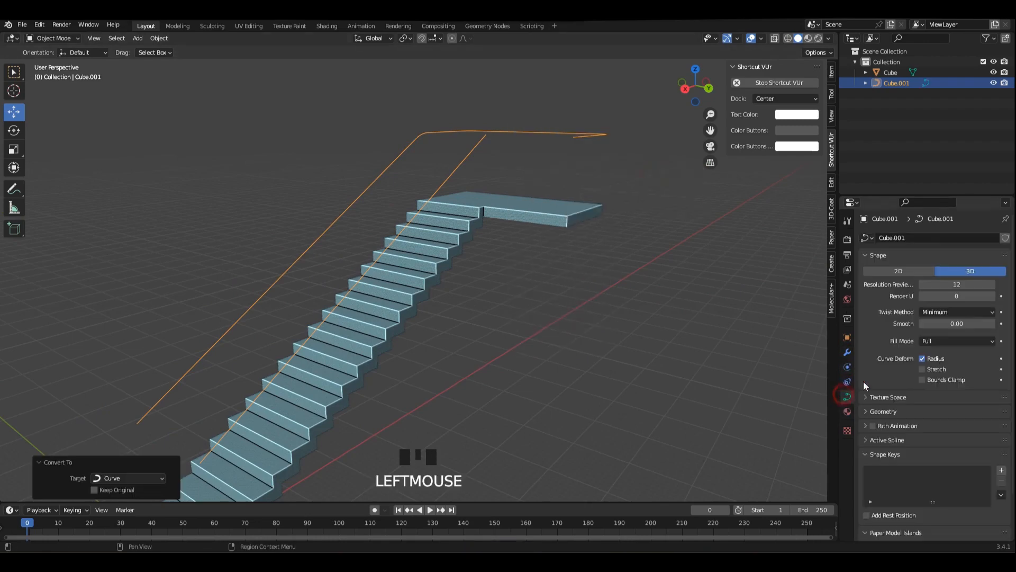
{"action": "left_click", "coordinate": [883, 411]}
{"action": "scroll", "coordinate": [921, 424], "scroll_direction": "down", "scroll_amount": 4}
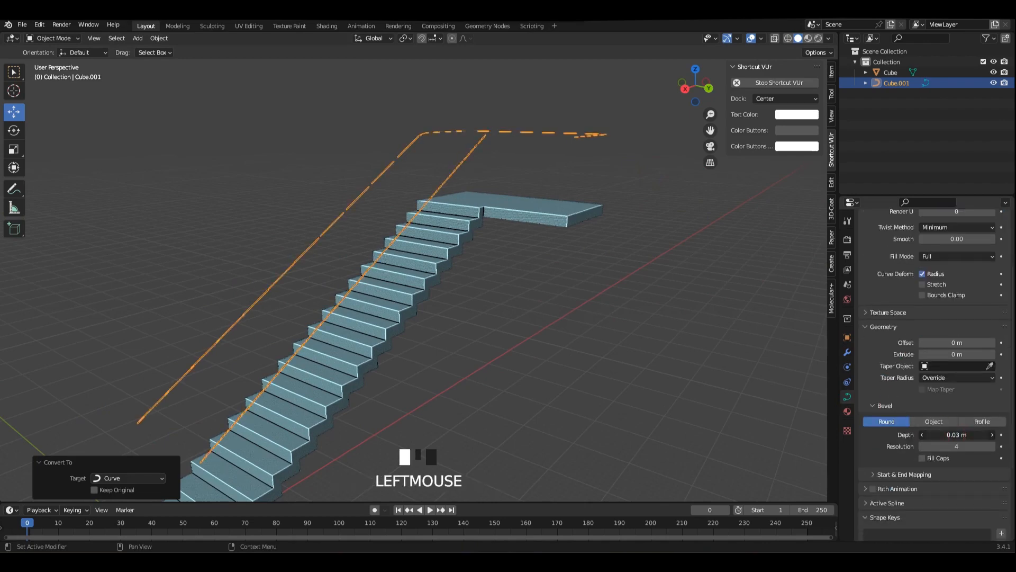
{"action": "left_click_drag", "start_coordinate": [947, 434], "coordinate": [979, 434]}
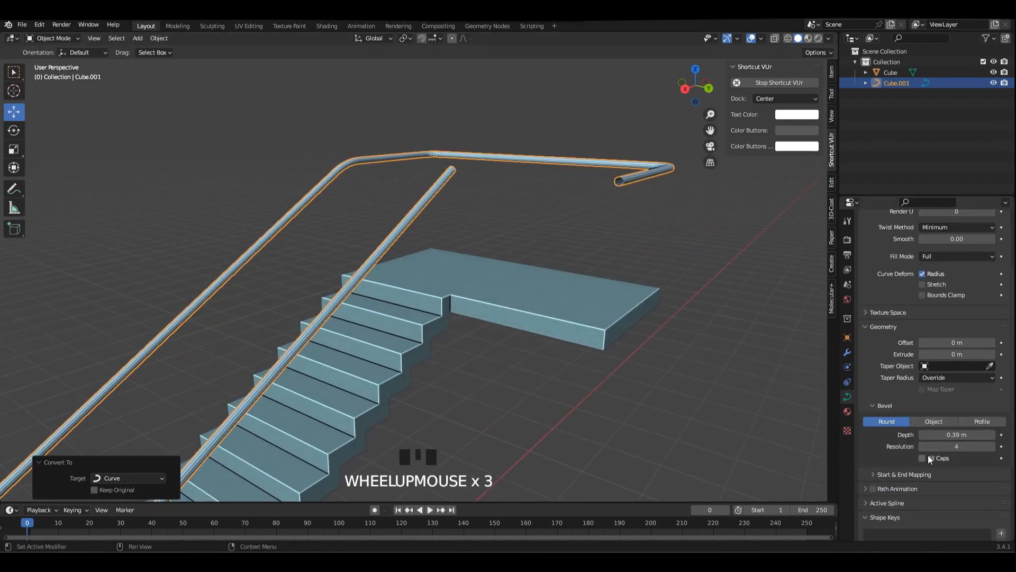
{"action": "left_click", "coordinate": [930, 459]}
{"action": "middle_click_drag", "start_coordinate": [648, 199], "coordinate": [668, 265]}
{"action": "scroll", "coordinate": [668, 264], "scroll_direction": "up", "scroll_amount": 2}
{"action": "left_click_drag", "start_coordinate": [956, 435], "coordinate": [950, 435]}
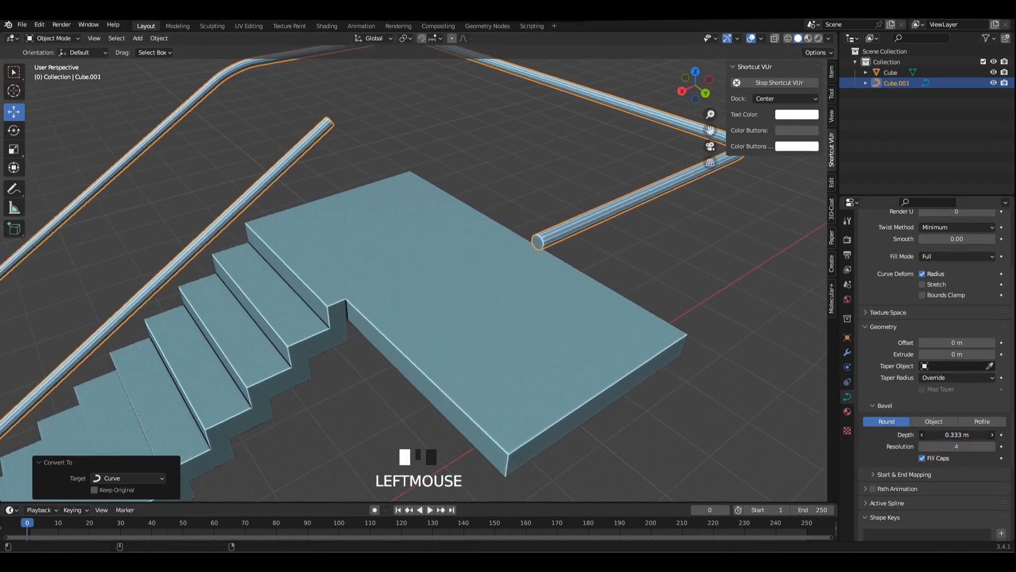
- Shade the railing curve smooth and set its bevel resolution to 8
{"action": "right_click", "coordinate": [641, 123]}
{"action": "left_click", "coordinate": [630, 148]}
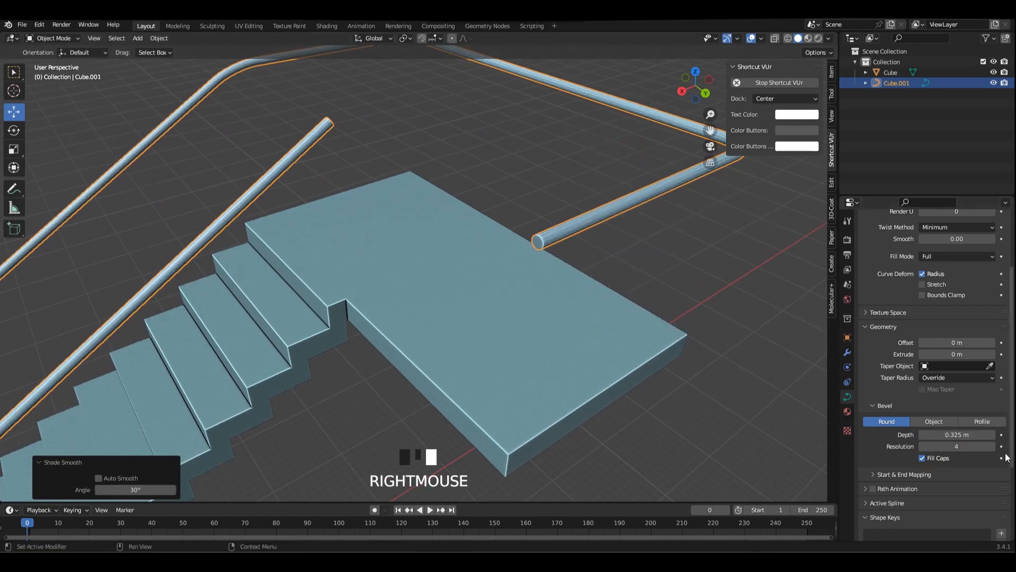
{"action": "scroll", "coordinate": [533, 196], "scroll_direction": "down", "scroll_amount": 5}
{"action": "left_click", "coordinate": [533, 196]}
{"action": "middle_click_drag", "start_coordinate": [533, 196], "coordinate": [444, 153]}
- In Edit Mode, lower the railing curve slightly along Z in the back view
{"action": "key", "text": "Tab"}
{"action": "middle_click_drag", "start_coordinate": [445, 154], "coordinate": [46, 114], "text": "shift"}
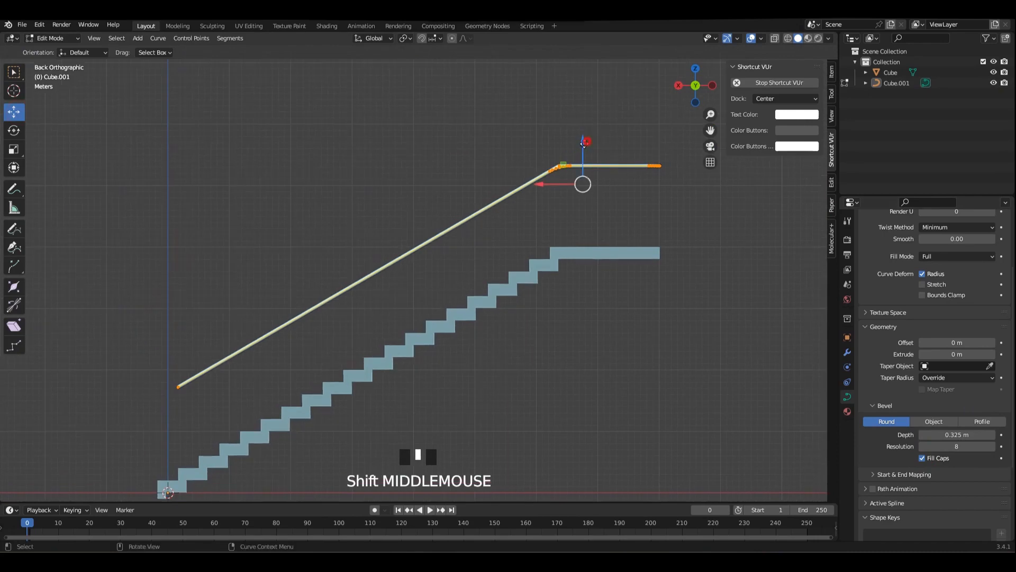
{"action": "left_click_drag", "start_coordinate": [582, 151], "coordinate": [580, 147]}
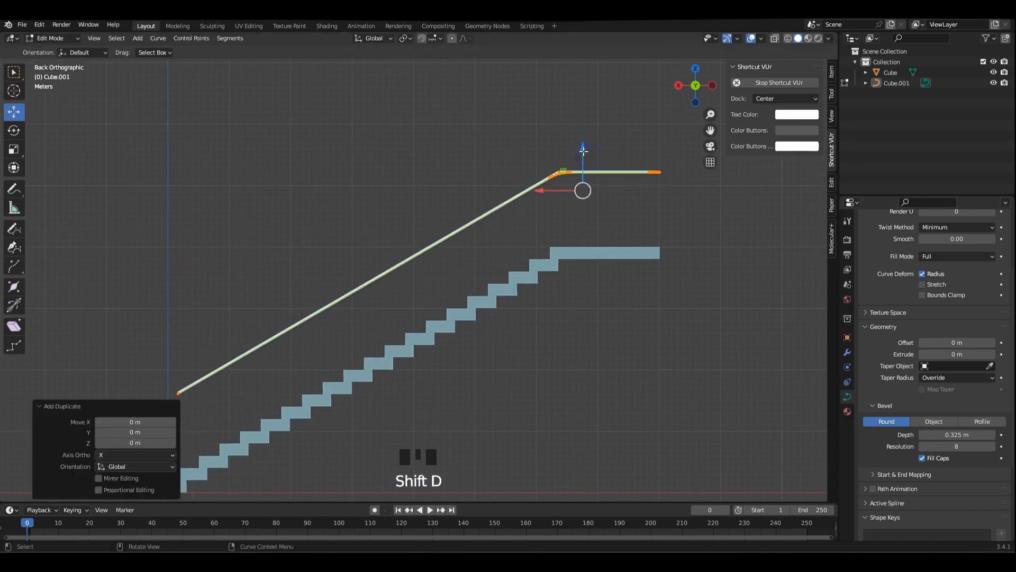
- Duplicate the rails twice along Z to make a middle and a lower rail between the handrail and the steps
{"action": "left_click_drag", "start_coordinate": [588, 191], "coordinate": [588, 191]}
{"action": "middle_click_drag", "start_coordinate": [588, 190], "coordinate": [587, 130], "text": "shift"}
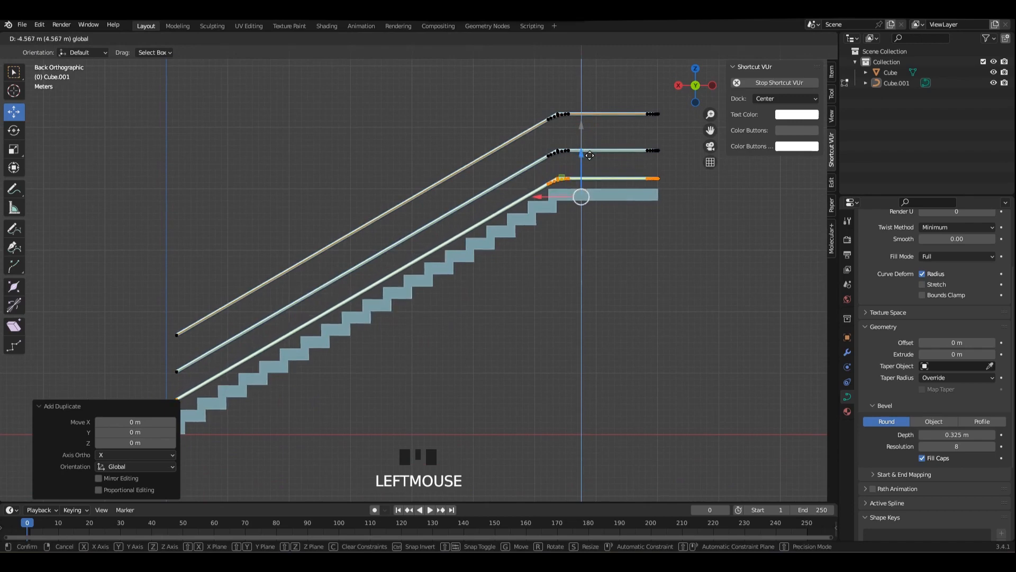
{"action": "middle_click_drag", "start_coordinate": [630, 158], "coordinate": [610, 154], "text": "shift"}
- Select the linked middle rails on both sides and raise them about 0.69 m to even out the spacing
{"action": "left_click", "coordinate": [634, 150]}
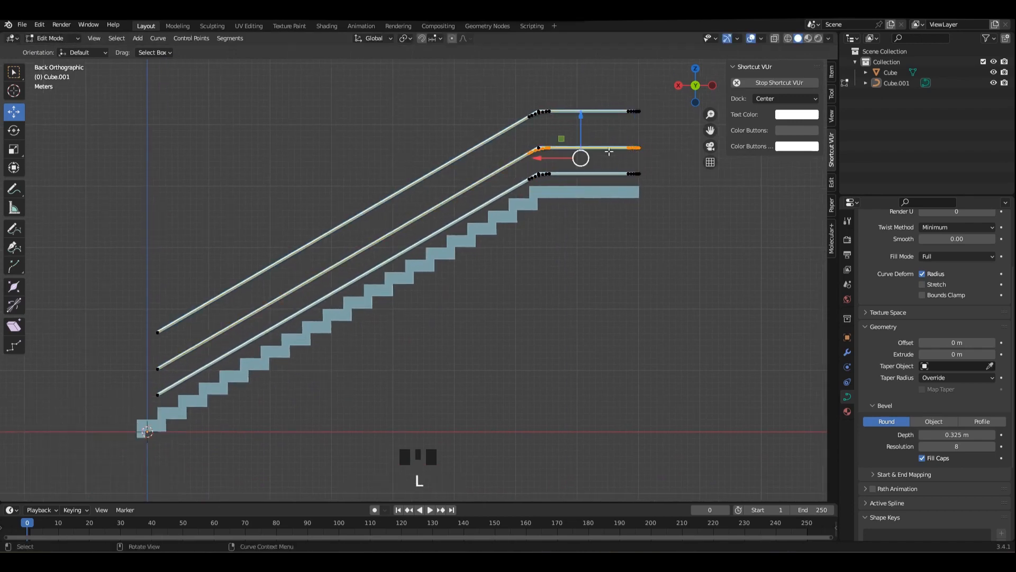
{"action": "left_click_drag", "start_coordinate": [580, 118], "coordinate": [580, 117]}
{"action": "key", "text": "ctrl+z"}
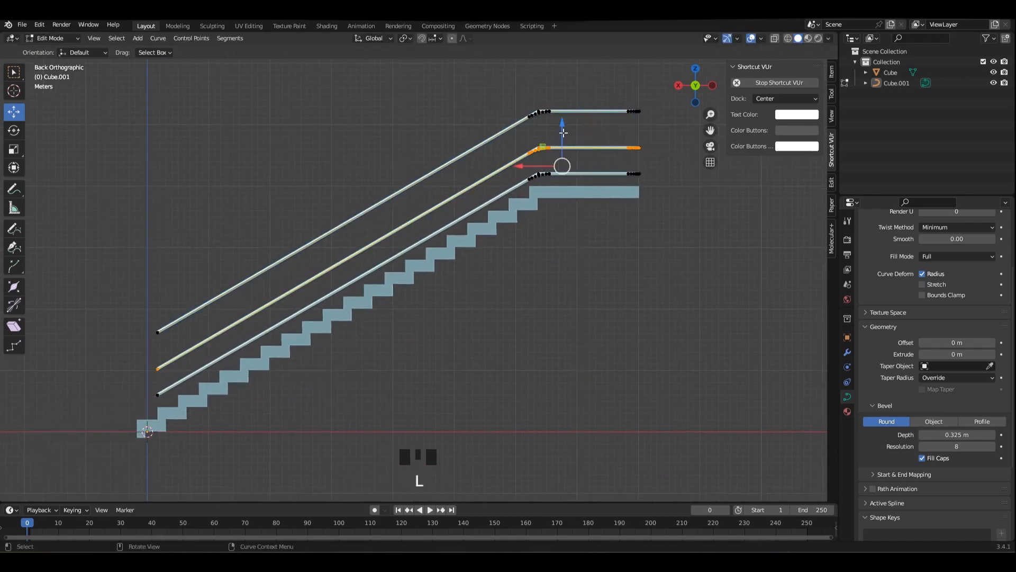
{"action": "left_click_drag", "start_coordinate": [563, 126], "coordinate": [563, 126]}
{"action": "scroll", "coordinate": [564, 127], "scroll_direction": "down", "scroll_amount": 1}
{"action": "middle_click_drag", "start_coordinate": [574, 128], "coordinate": [494, 157]}
{"action": "scroll", "coordinate": [493, 157], "scroll_direction": "up", "scroll_amount": 2}
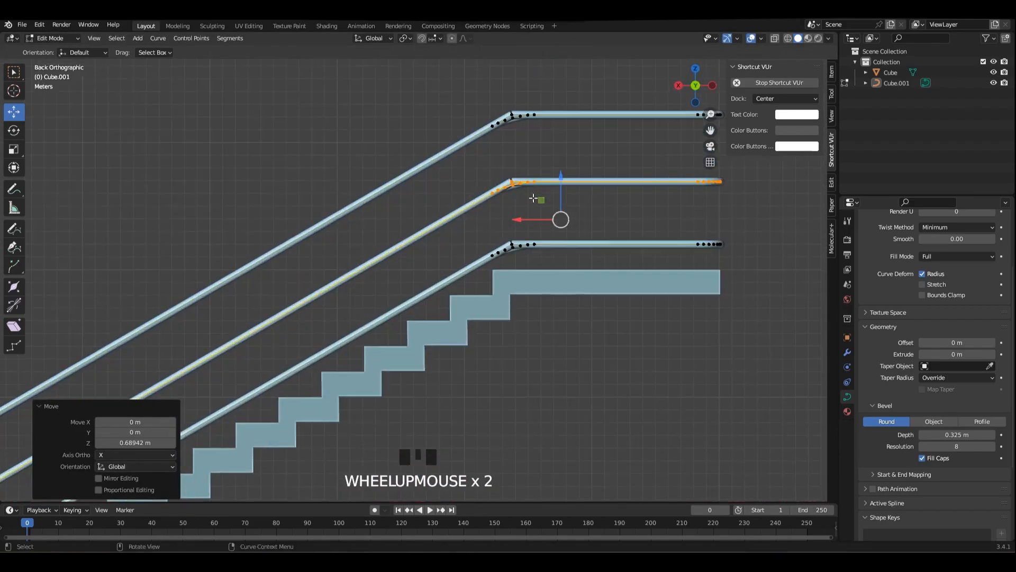
- Duplicate the middle rails twice along Z, placing one copy just above and one just below to form three closely spaced parallel rails
{"action": "left_click_drag", "start_coordinate": [560, 196], "coordinate": [560, 228]}
{"action": "key", "text": "ctrl+z"}
{"action": "mouse_move", "coordinate": [560, 212]}
{"action": "middle_mouse_down"}
{"action": "mouse_move", "coordinate": [539, 184]}
{"action": "mouse_move", "coordinate": [580, 188]}
{"action": "mouse_move", "coordinate": [546, 213]}
{"action": "middle_mouse_up"}
{"action": "key", "text": "shift+d"}
{"action": "right_click", "coordinate": [569, 176]}
{"action": "left_click_drag", "start_coordinate": [552, 202], "coordinate": [551, 185]}
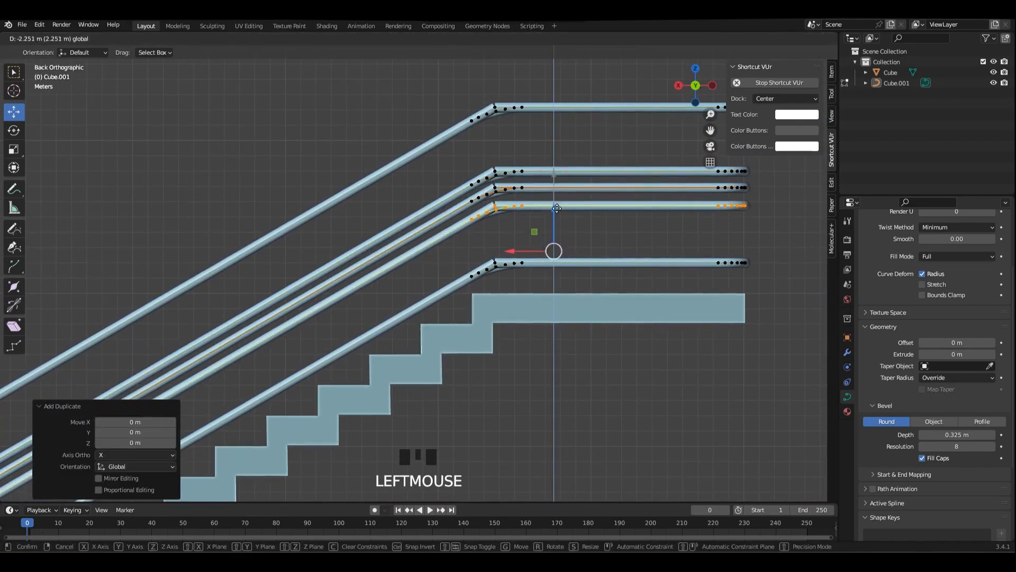
{"action": "scroll", "coordinate": [657, 256], "scroll_direction": "down", "scroll_amount": 2}
{"action": "key", "text": "alt+z"}
{"action": "key", "text": "alt+z"}
{"action": "key", "text": "alt+z"}
{"action": "key", "text": "Tab"}
- Check the grouped middle rails around the stairs and landing from several sides and save the file
{"action": "scroll", "coordinate": [603, 260], "scroll_direction": "down", "scroll_amount": 3}
{"action": "middle_click_drag", "start_coordinate": [603, 260], "coordinate": [537, 248]}
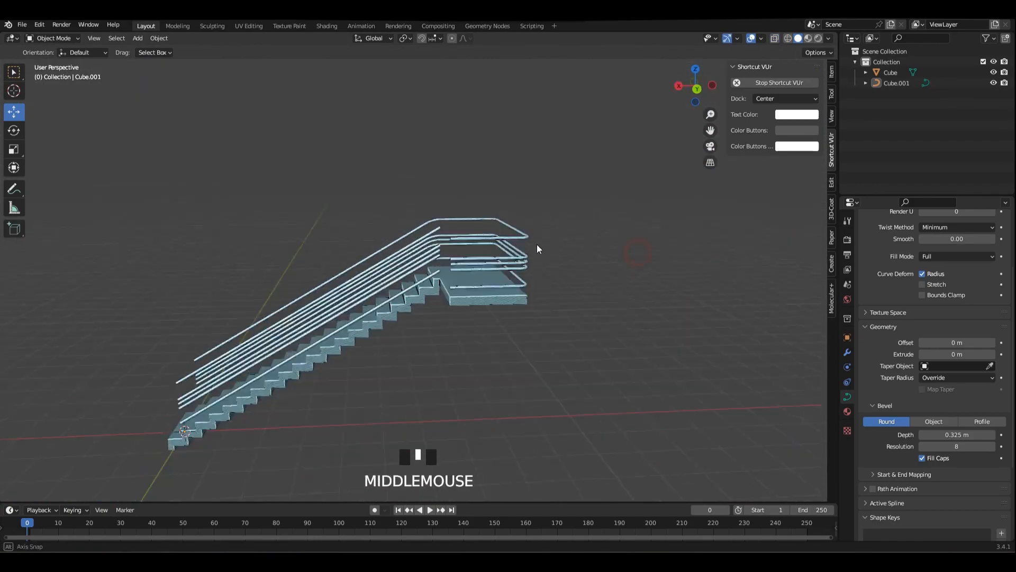
{"action": "middle_click_drag", "start_coordinate": [431, 223], "coordinate": [683, 254]}
{"action": "left_click", "coordinate": [525, 216]}
{"action": "right_click", "coordinate": [526, 216]}
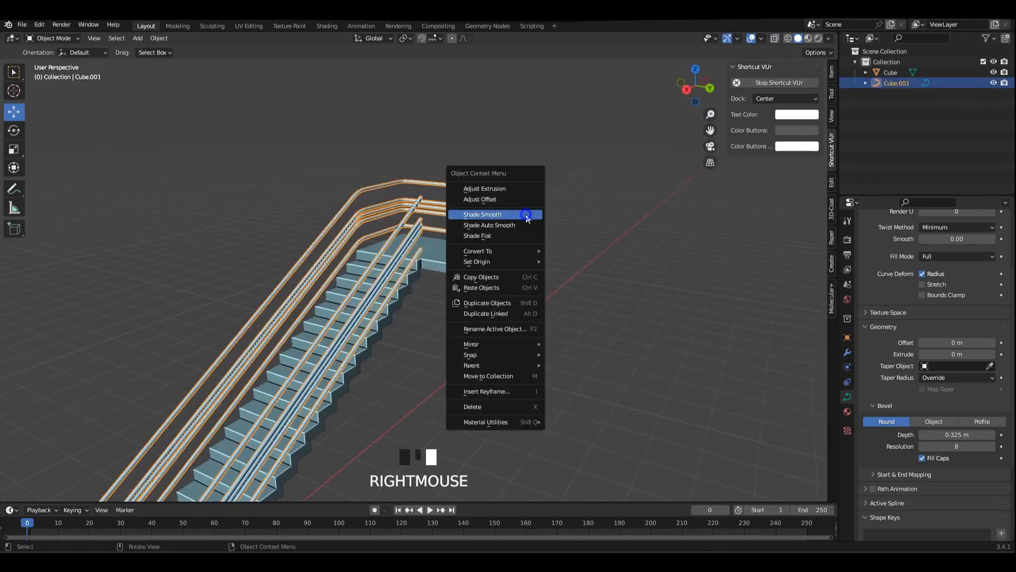
{"action": "left_click", "coordinate": [600, 218]}
{"action": "middle_click_drag", "start_coordinate": [600, 218], "coordinate": [540, 220]}
{"action": "left_click", "coordinate": [545, 273]}
{"action": "left_click", "coordinate": [581, 272]}
{"action": "key", "text": "Tab"}
{"action": "key", "text": "Tab"}
{"action": "left_click", "coordinate": [621, 258]}
{"action": "key", "text": "ctrl+s"}
- Inspect the railing curve's rounded landing corners and control points in Edit Mode, and save the file again
{"action": "left_click", "coordinate": [501, 183]}
{"action": "key", "text": "Tab"}
{"action": "middle_click_drag", "start_coordinate": [501, 183], "coordinate": [501, 70], "text": "shift"}
{"action": "scroll", "coordinate": [464, 225], "scroll_direction": "up", "scroll_amount": 2}
{"action": "key", "text": "ctrl+s"}
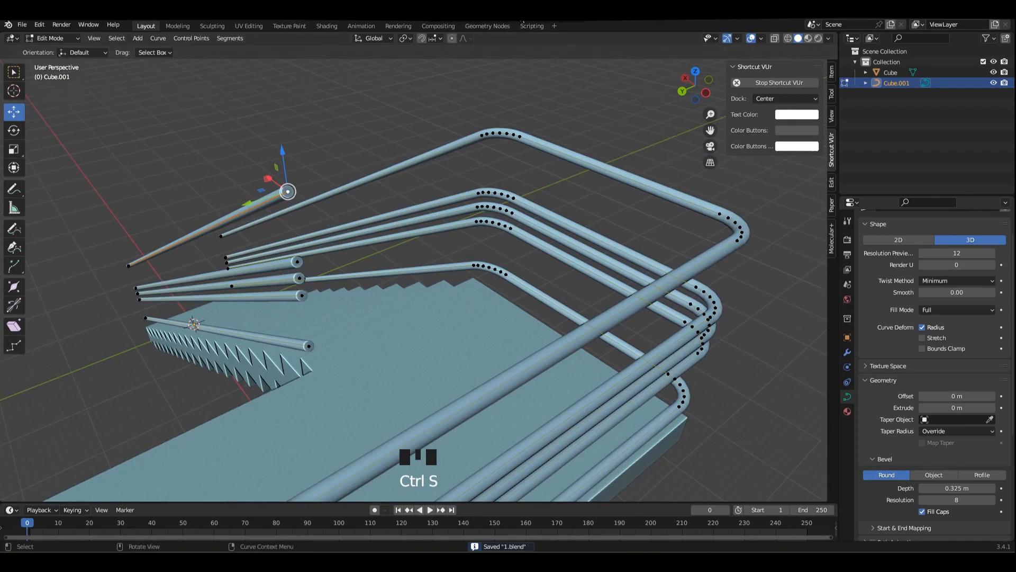
{"action": "scroll", "coordinate": [465, 139], "scroll_direction": "down", "scroll_amount": 4}
{"action": "middle_click_drag", "start_coordinate": [465, 139], "coordinate": [481, 199]}
{"action": "key", "text": "Tab"}
{"action": "left_click", "coordinate": [548, 161]}
{"action": "scroll", "coordinate": [548, 161], "scroll_direction": "down", "scroll_amount": 2}
- Add a mesh cylinder at the foot of the stairs and raise it along Z to the first steps
{"action": "key", "text": "shift+a"}
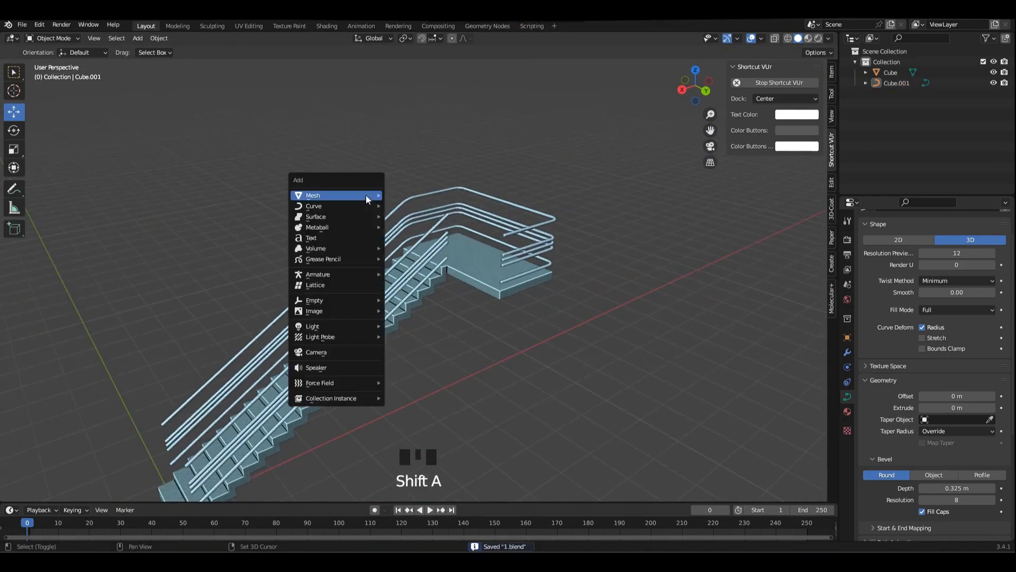
{"action": "mouse_move", "coordinate": [366, 194]}
{"action": "left_click", "coordinate": [415, 249]}
{"action": "middle_click_drag", "start_coordinate": [415, 249], "coordinate": [327, 263], "text": "shift"}
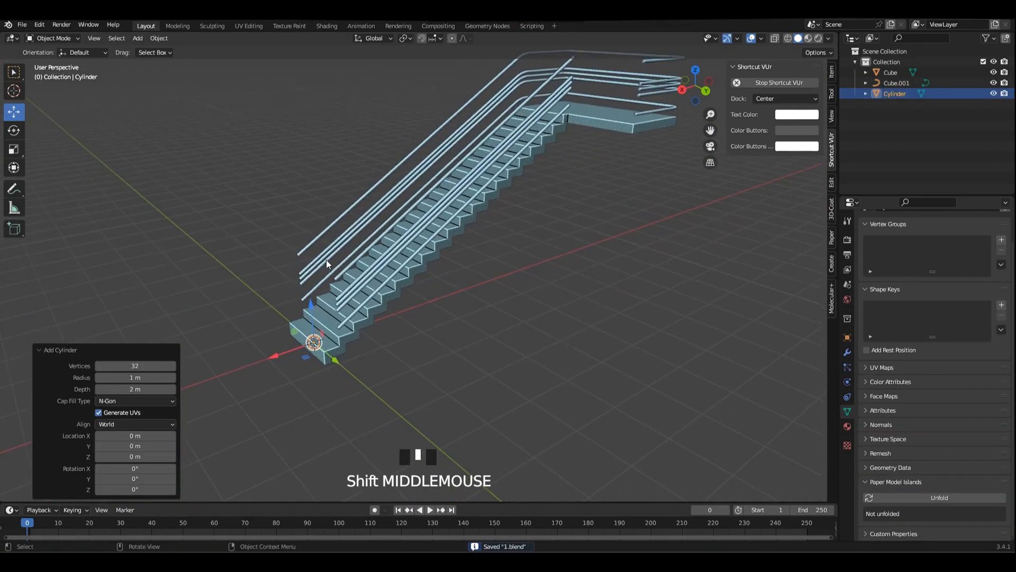
{"action": "key", "text": "grave"}
{"action": "scroll", "coordinate": [466, 293], "scroll_direction": "down", "scroll_amount": 11}
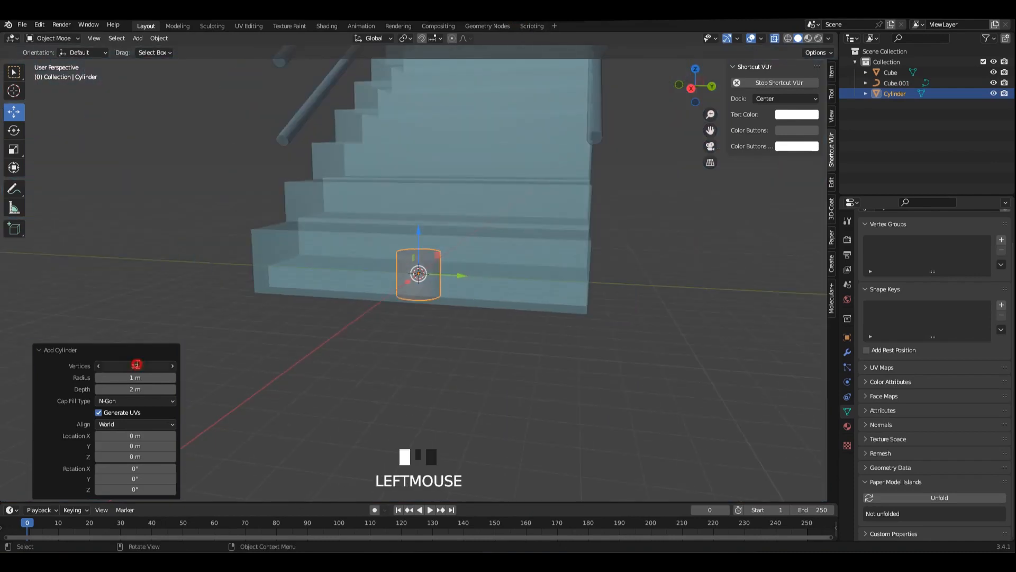
{"action": "middle_click_drag", "start_coordinate": [534, 291], "coordinate": [469, 258], "text": "alt"}
{"action": "key", "text": "alt+z"}
{"action": "left_click_drag", "start_coordinate": [418, 229], "coordinate": [416, 151]}
- Shade the cylinder with Shade Auto Smooth
{"action": "middle_click_drag", "start_coordinate": [416, 151], "coordinate": [430, 263], "text": "alt"}
{"action": "right_click", "coordinate": [430, 263]}
{"action": "left_click", "coordinate": [430, 263]}
{"action": "scroll", "coordinate": [422, 311], "scroll_direction": "up", "scroll_amount": 1}
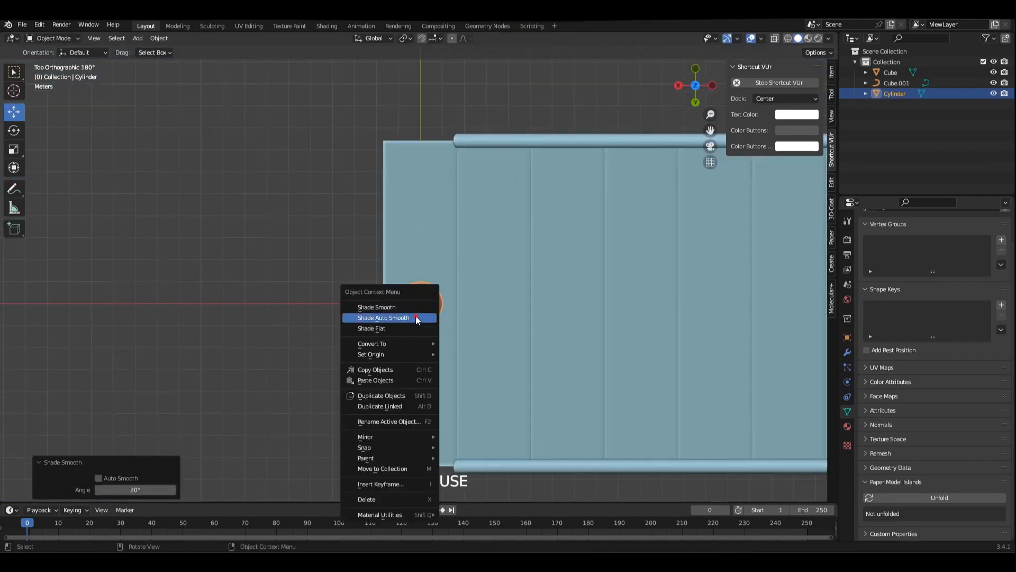
- Scale the cylinder down to about 0.46 at the lower end of the railing in the top view
{"action": "middle_click_drag", "start_coordinate": [458, 152], "coordinate": [563, 254], "text": "alt"}
{"action": "scroll", "coordinate": [563, 254], "scroll_direction": "down", "scroll_amount": 1, "text": "alt"}
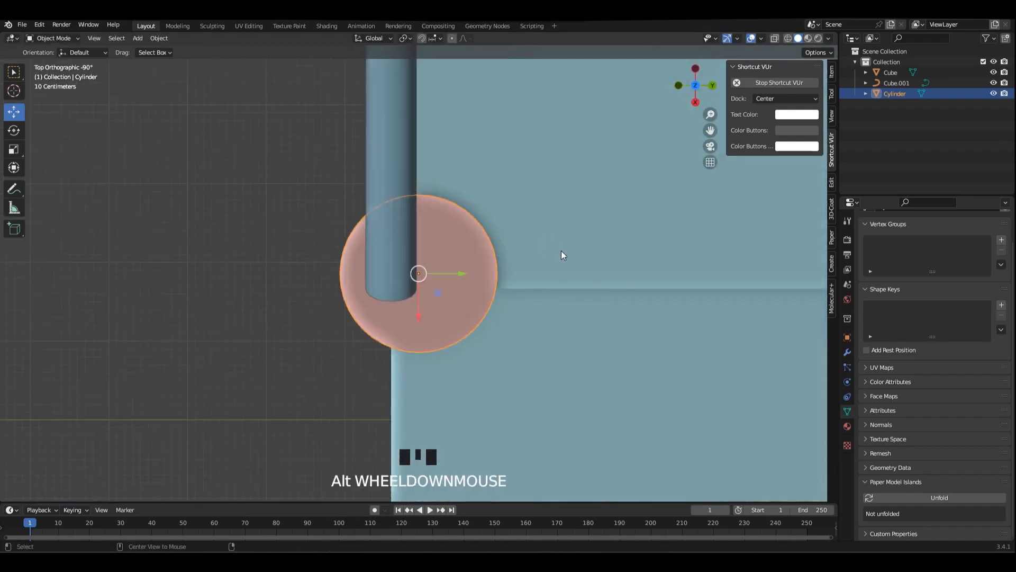
{"action": "key", "text": "s"}
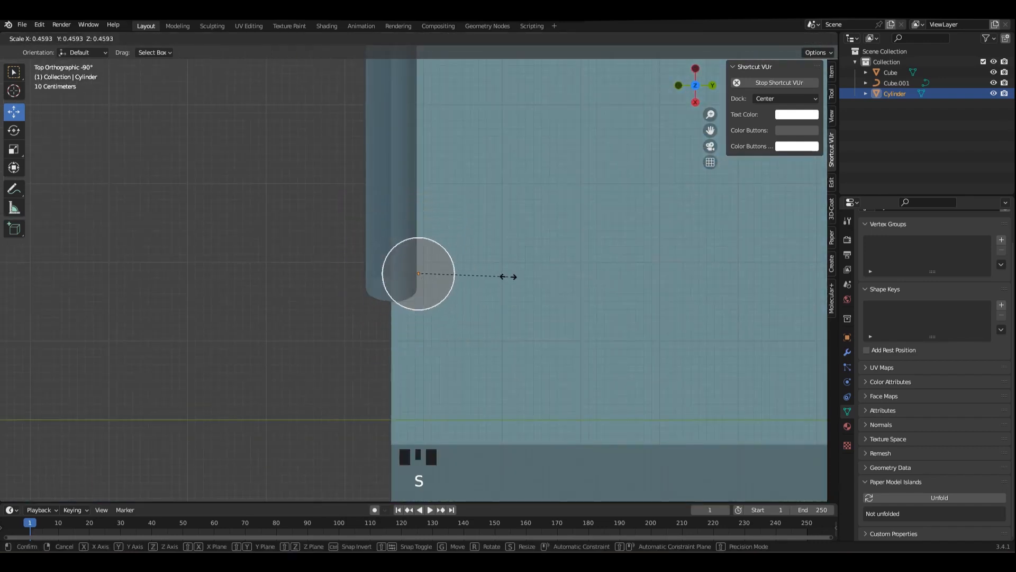
{"action": "left_click", "coordinate": [514, 281]}
{"action": "scroll", "coordinate": [424, 234], "scroll_direction": "down", "scroll_amount": 4}
- Select all points of the railing curve in Edit Mode and scale them to 0.971, insetting the rails from the stair edges
{"action": "left_click", "coordinate": [415, 196]}
{"action": "scroll", "coordinate": [422, 184], "scroll_direction": "down", "scroll_amount": 8}
{"action": "key", "text": "Tab"}
{"action": "key", "text": "a"}
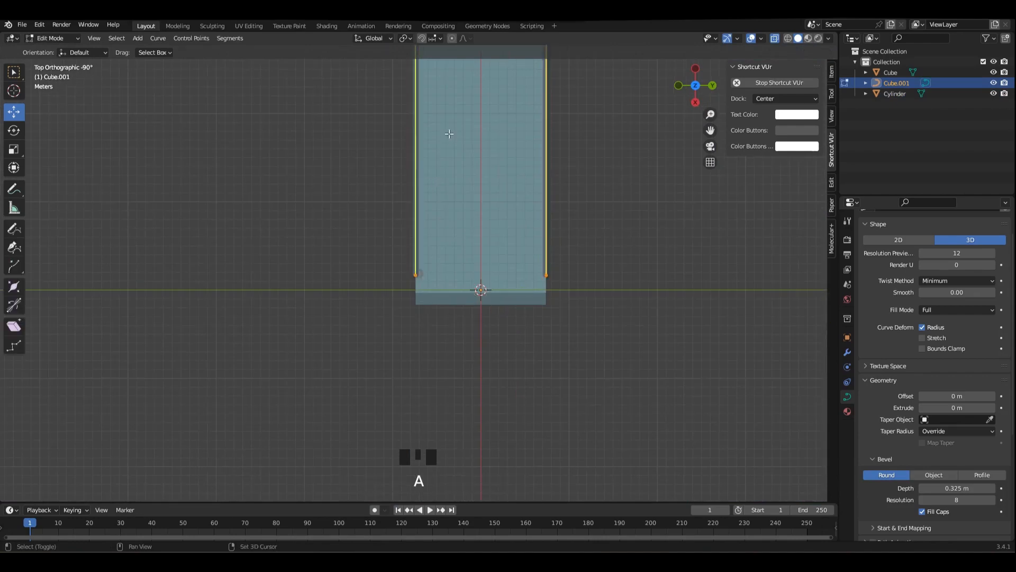
{"action": "middle_click_drag", "start_coordinate": [450, 134], "coordinate": [453, 318], "text": "shift"}
{"action": "middle_click_drag", "start_coordinate": [448, 69], "coordinate": [461, 245], "text": "shift"}
{"action": "scroll", "coordinate": [592, 276], "scroll_direction": "down", "scroll_amount": 1}
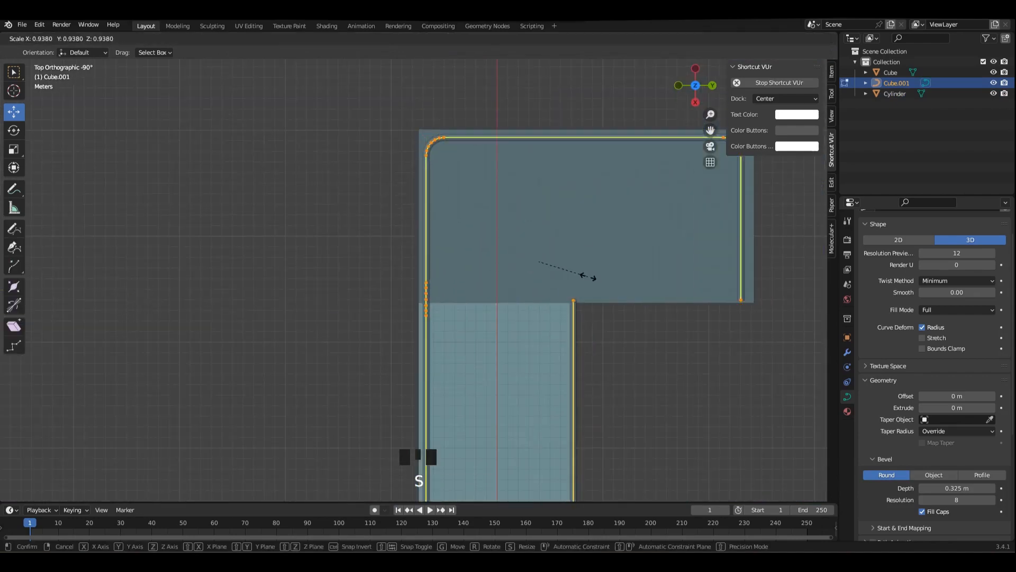
{"action": "right_click", "coordinate": [588, 276]}
{"action": "key", "text": "s"}
{"action": "left_click", "coordinate": [589, 279]}
{"action": "scroll", "coordinate": [589, 279], "scroll_direction": "down", "scroll_amount": 3}
{"action": "middle_click_drag", "start_coordinate": [637, 360], "coordinate": [521, 222], "text": "shift"}
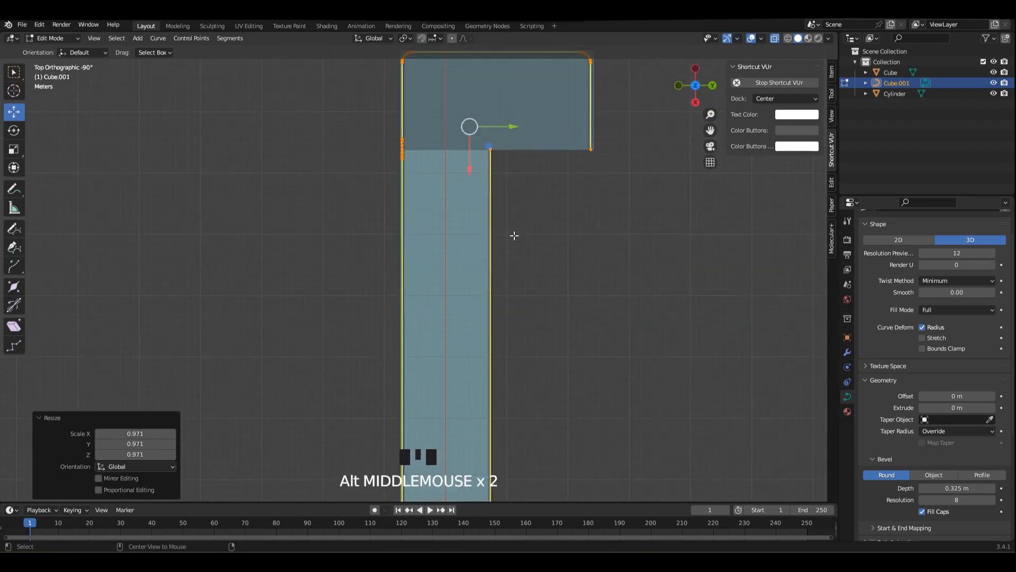
- Select the lower end points of all rails and extend them along X over the first step, lowering them slightly
{"action": "scroll", "coordinate": [512, 249], "scroll_direction": "up", "scroll_amount": 1}
{"action": "middle_click_drag", "start_coordinate": [510, 265], "coordinate": [547, 236]}
{"action": "scroll", "coordinate": [547, 236], "scroll_direction": "down", "scroll_amount": 2}
{"action": "middle_click_drag", "start_coordinate": [418, 302], "coordinate": [546, 229], "text": "alt"}
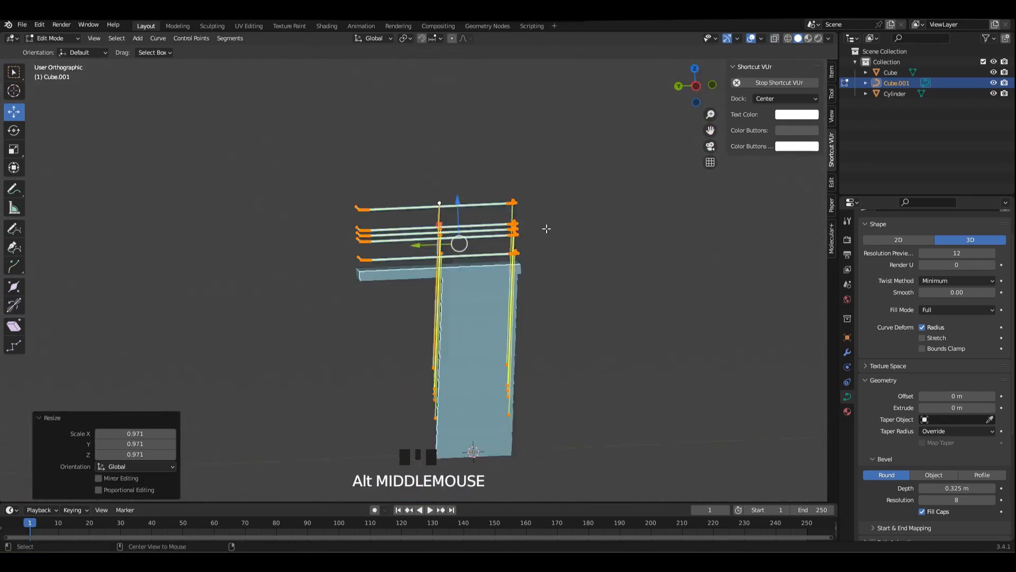
{"action": "left_click_drag", "start_coordinate": [476, 227], "coordinate": [392, 359]}
{"action": "middle_click_drag", "start_coordinate": [392, 360], "coordinate": [392, 272], "text": "shift"}
{"action": "scroll", "coordinate": [402, 235], "scroll_direction": "up", "scroll_amount": 9}
{"action": "scroll", "coordinate": [414, 229], "scroll_direction": "down", "scroll_amount": 2}
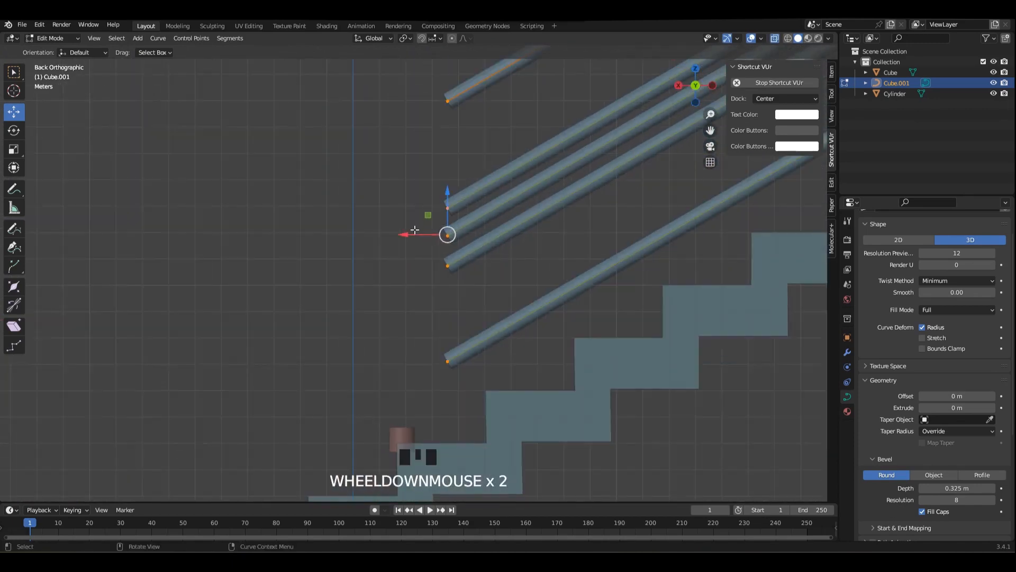
{"action": "left_click_drag", "start_coordinate": [414, 231], "coordinate": [372, 232]}
{"action": "left_click_drag", "start_coordinate": [405, 190], "coordinate": [403, 200]}
{"action": "scroll", "coordinate": [403, 199], "scroll_direction": "down", "scroll_amount": 4}
{"action": "middle_click_drag", "start_coordinate": [403, 200], "coordinate": [431, 271]}
{"action": "key", "text": "Tab"}
- Align the cylinder with the rail ends in the top view, moving it about 0.137 m along Y
{"action": "left_click", "coordinate": [336, 353]}
{"action": "key", "text": "grave"}
{"action": "left_click_drag", "start_coordinate": [426, 273], "coordinate": [415, 219]}
{"action": "middle_click_drag", "start_coordinate": [415, 219], "coordinate": [467, 205]}
{"action": "scroll", "coordinate": [413, 240], "scroll_direction": "up", "scroll_amount": 2}
{"action": "mouse_move", "coordinate": [413, 240]}
{"action": "middle_mouse_down"}
{"action": "mouse_move", "coordinate": [480, 236]}
{"action": "mouse_move", "coordinate": [467, 250]}
{"action": "mouse_move", "coordinate": [418, 241]}
{"action": "middle_mouse_up"}
{"action": "left_click_drag", "start_coordinate": [418, 240], "coordinate": [468, 234]}
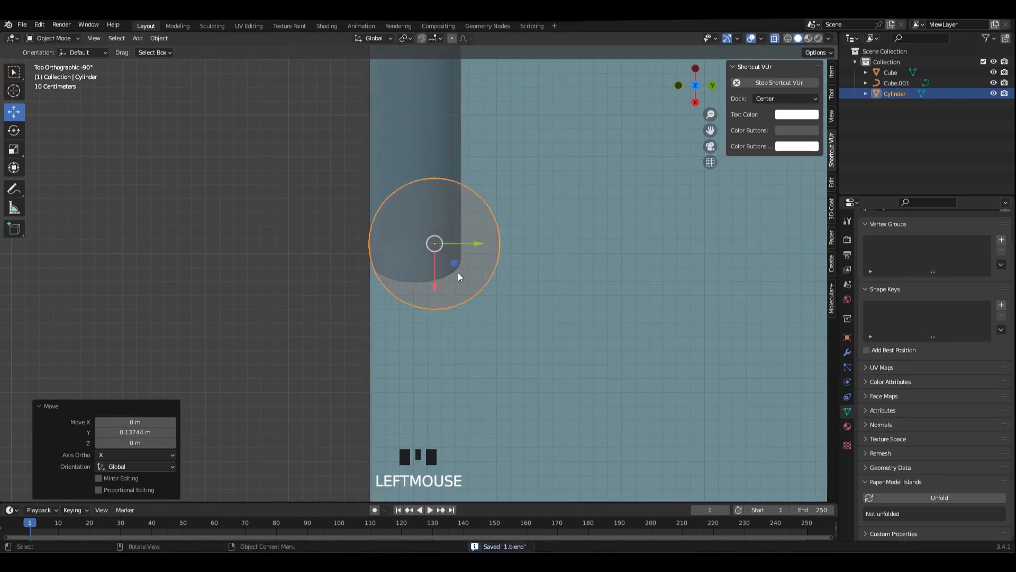
- Shift the cylinder slightly along X in the back view so it sits inside the front edge of the step
{"action": "key", "text": "alt+z"}
{"action": "middle_click_drag", "start_coordinate": [459, 273], "coordinate": [456, 240]}
{"action": "left_click_drag", "start_coordinate": [429, 271], "coordinate": [446, 271]}
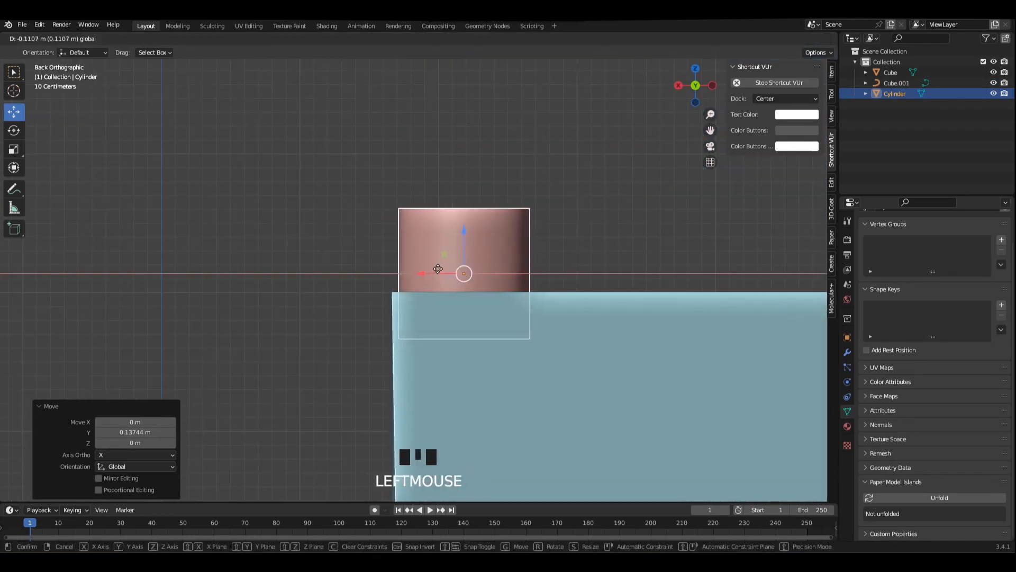
{"action": "left_click", "coordinate": [438, 269]}
{"action": "key", "text": "alt+z"}
{"action": "key", "text": "alt+z"}
{"action": "middle_click_drag", "start_coordinate": [437, 269], "coordinate": [468, 240]}
- Select the cylinder's top face in Edit Mode and raise it above the handrail end to form a tall post
{"action": "key", "text": "Tab"}
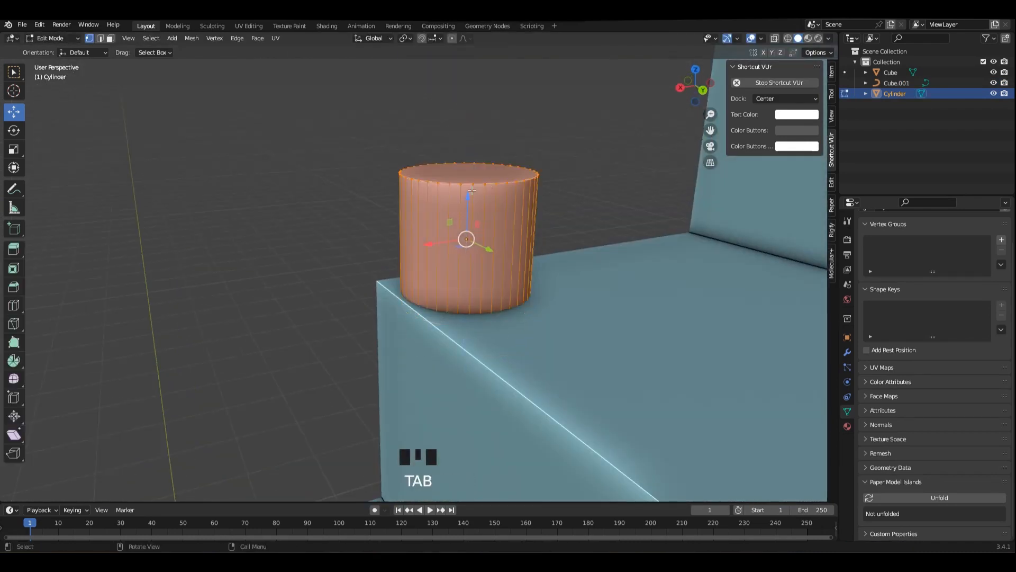
{"action": "key", "text": "3"}
{"action": "middle_click_drag", "start_coordinate": [471, 190], "coordinate": [439, 257]}
{"action": "left_click", "coordinate": [475, 182]}
{"action": "scroll", "coordinate": [439, 193], "scroll_direction": "down", "scroll_amount": 3}
{"action": "left_click_drag", "start_coordinate": [421, 267], "coordinate": [420, 97]}
{"action": "middle_click_drag", "start_coordinate": [420, 204], "coordinate": [442, 342], "text": "alt"}
{"action": "left_click_drag", "start_coordinate": [419, 311], "coordinate": [415, 170]}
{"action": "middle_click_drag", "start_coordinate": [408, 183], "coordinate": [498, 201]}
- Select all railing curve points and reduce their radius with Shrink/Fatten to about 0.60 for thinner rails
{"action": "key", "text": "Tab"}
{"action": "left_click", "coordinate": [447, 136]}
{"action": "key", "text": "Tab"}
{"action": "key", "text": "a"}
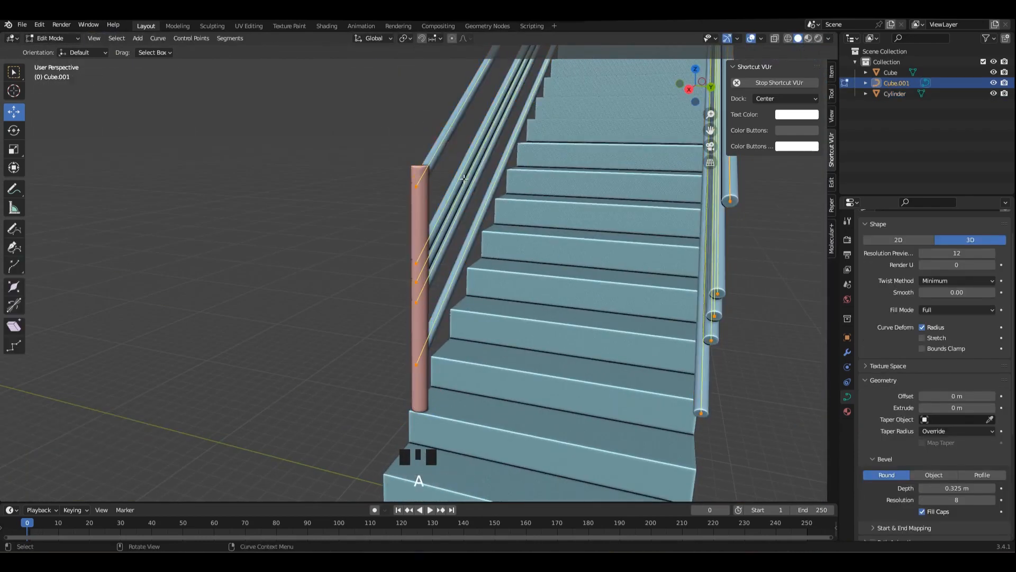
{"action": "scroll", "coordinate": [516, 222], "scroll_direction": "up", "scroll_amount": 2}
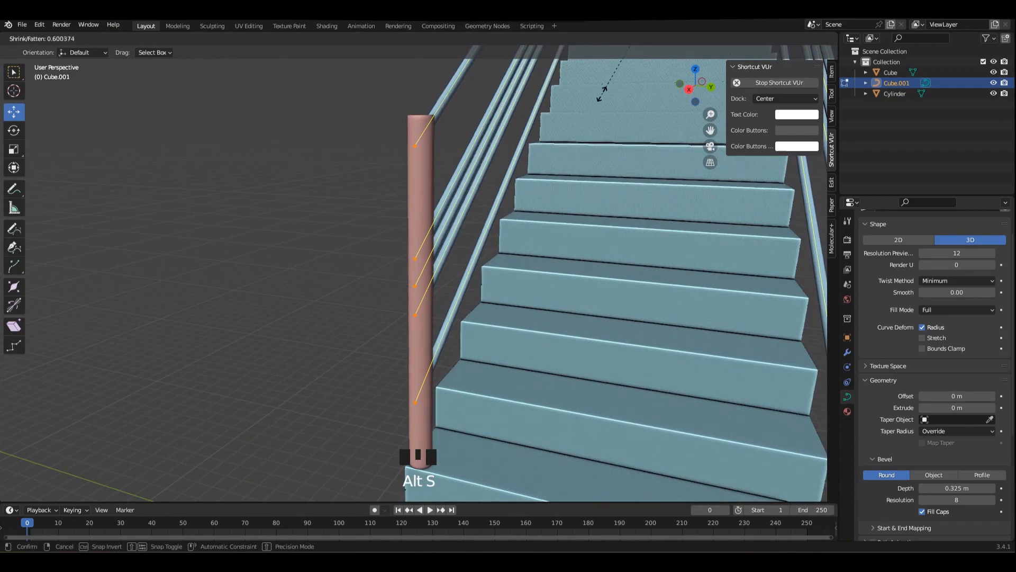
{"action": "left_click", "coordinate": [602, 95]}
{"action": "scroll", "coordinate": [601, 94], "scroll_direction": "down", "scroll_amount": 4}
{"action": "middle_click_drag", "start_coordinate": [476, 138], "coordinate": [424, 207]}
{"action": "key", "text": "Tab"}
{"action": "left_click", "coordinate": [586, 196]}
- Nudge the post geometry slightly along Y in the top view and lower its top face by about 0.01 m
{"action": "left_click", "coordinate": [423, 207]}
{"action": "key", "text": "grave"}
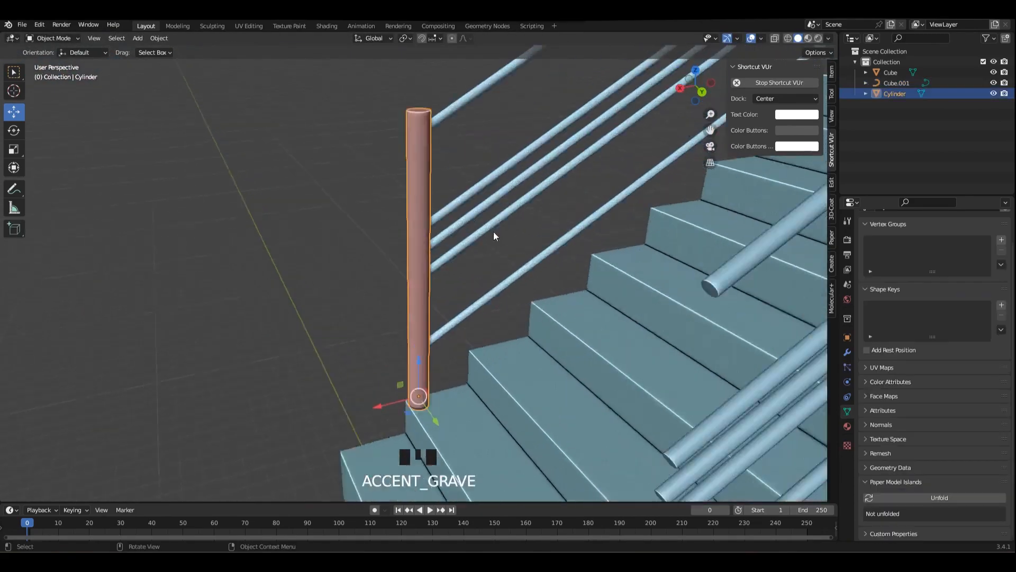
{"action": "middle_click_drag", "start_coordinate": [494, 236], "coordinate": [441, 263]}
{"action": "key", "text": "Tab"}
{"action": "key", "text": "alt+z"}
{"action": "scroll", "coordinate": [441, 263], "scroll_direction": "up", "scroll_amount": 4}
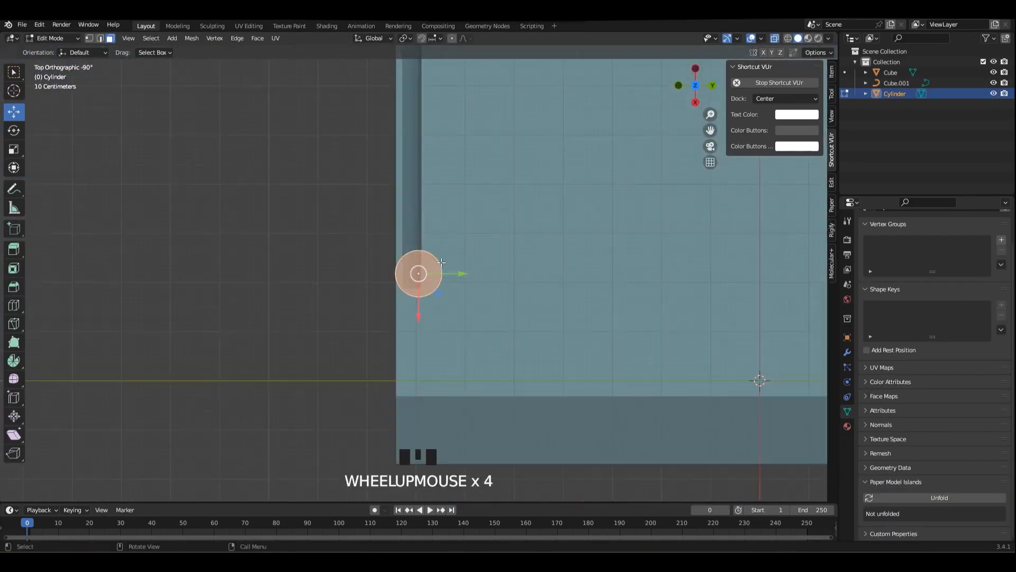
{"action": "scroll", "coordinate": [441, 262], "scroll_direction": "up", "scroll_amount": 5}
{"action": "left_click_drag", "start_coordinate": [457, 271], "coordinate": [449, 271]}
{"action": "middle_click_drag", "start_coordinate": [450, 272], "coordinate": [424, 228], "text": "alt"}
{"action": "scroll", "coordinate": [442, 214], "scroll_direction": "down", "scroll_amount": 2}
{"action": "scroll", "coordinate": [431, 222], "scroll_direction": "up", "scroll_amount": 3}
{"action": "left_click_drag", "start_coordinate": [415, 218], "coordinate": [416, 217]}
{"action": "scroll", "coordinate": [418, 201], "scroll_direction": "up", "scroll_amount": 3}
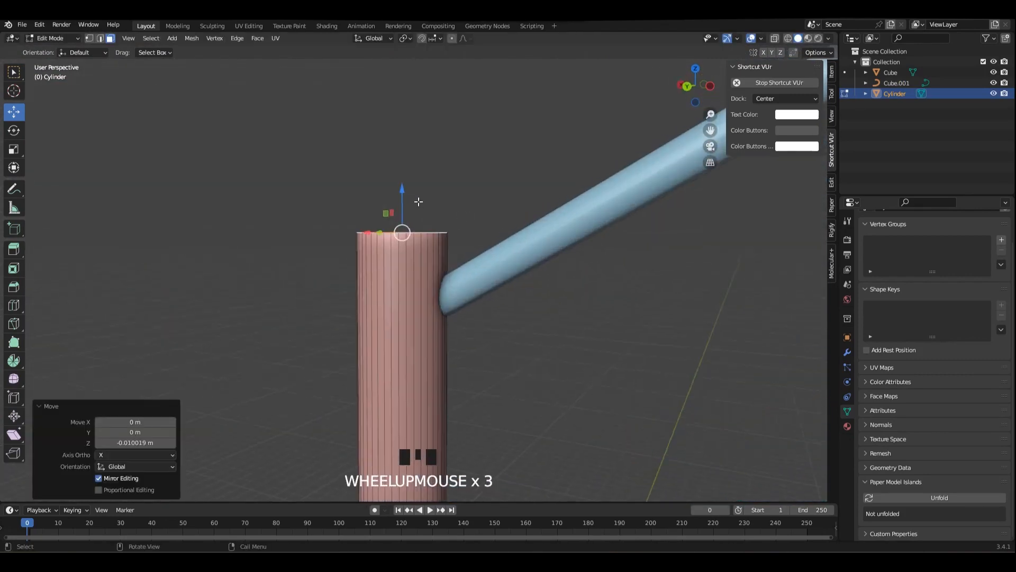
- Apply the post's object transform and bevel its top face with 6 segments into a rounded cap
{"action": "key", "text": "Tab"}
{"action": "key", "text": "ctrl+a"}
{"action": "left_click", "coordinate": [472, 193]}
{"action": "key", "text": "Tab"}
{"action": "middle_click_drag", "start_coordinate": [472, 194], "coordinate": [539, 236]}
{"action": "scroll", "coordinate": [539, 236], "scroll_direction": "up", "scroll_amount": 2}
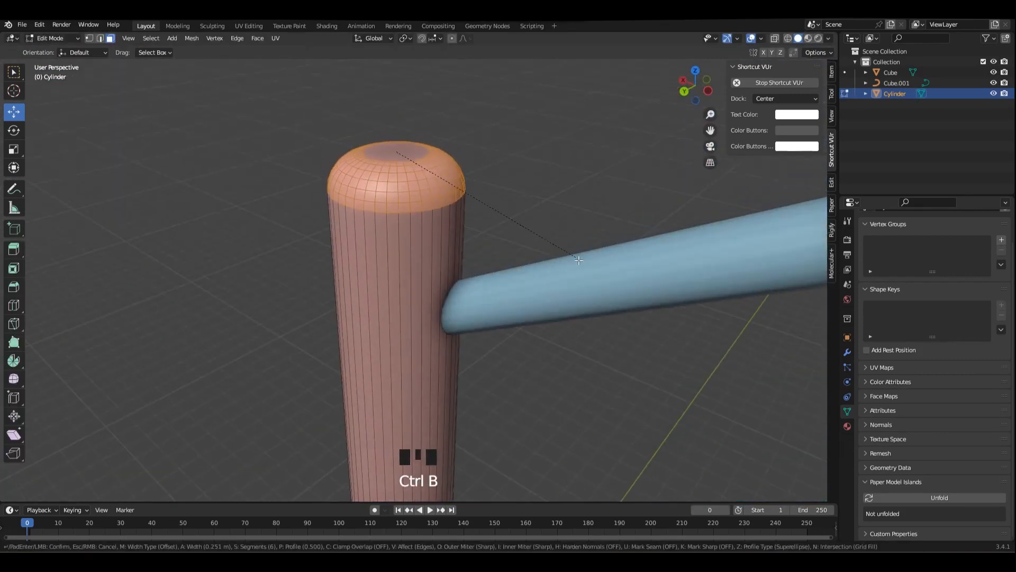
{"action": "left_click", "coordinate": [589, 264]}
- Merge the post's duplicate vertices by distance and merge the small top cap face at its center
{"action": "middle_click_drag", "start_coordinate": [478, 172], "coordinate": [475, 197]}
{"action": "left_click", "coordinate": [412, 164]}
{"action": "key", "text": "m"}
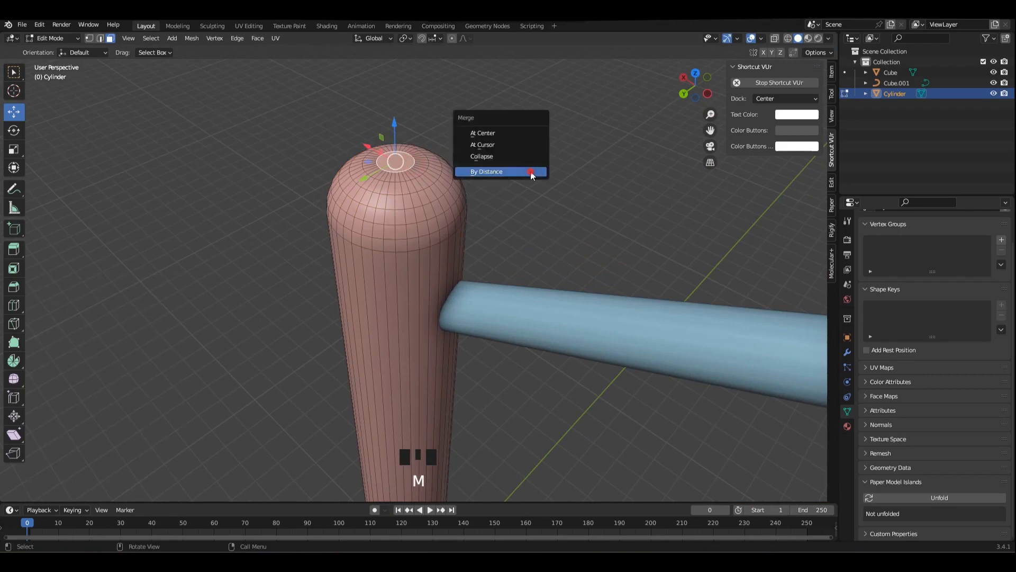
{"action": "left_click", "coordinate": [531, 173]}
{"action": "scroll", "coordinate": [516, 170], "scroll_direction": "down", "scroll_amount": 1}
{"action": "key", "text": "Tab"}
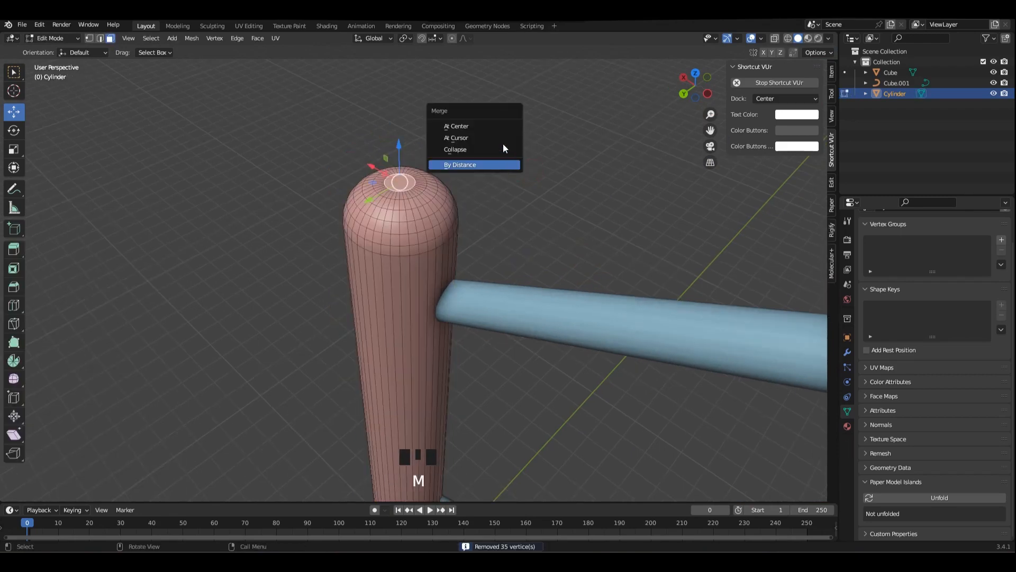
{"action": "left_click", "coordinate": [489, 126]}
{"action": "key", "text": "Tab"}
{"action": "middle_click_drag", "start_coordinate": [477, 196], "coordinate": [548, 222]}
{"action": "key", "text": "Tab"}
{"action": "key", "text": "a"}
- Add one centred loop cut around the post and bevel it to spread edge loops towards the top and bottom
{"action": "scroll", "coordinate": [570, 224], "scroll_direction": "down", "scroll_amount": 4}
{"action": "middle_click_drag", "start_coordinate": [548, 222], "coordinate": [540, 120], "text": "shift"}
{"action": "middle_click_drag", "start_coordinate": [539, 174], "coordinate": [450, 228]}
{"action": "middle_click_drag", "start_coordinate": [450, 227], "coordinate": [433, 193], "text": "shift"}
{"action": "key", "text": "Tab"}
{"action": "left_click", "coordinate": [434, 193]}
{"action": "key", "text": "Tab"}
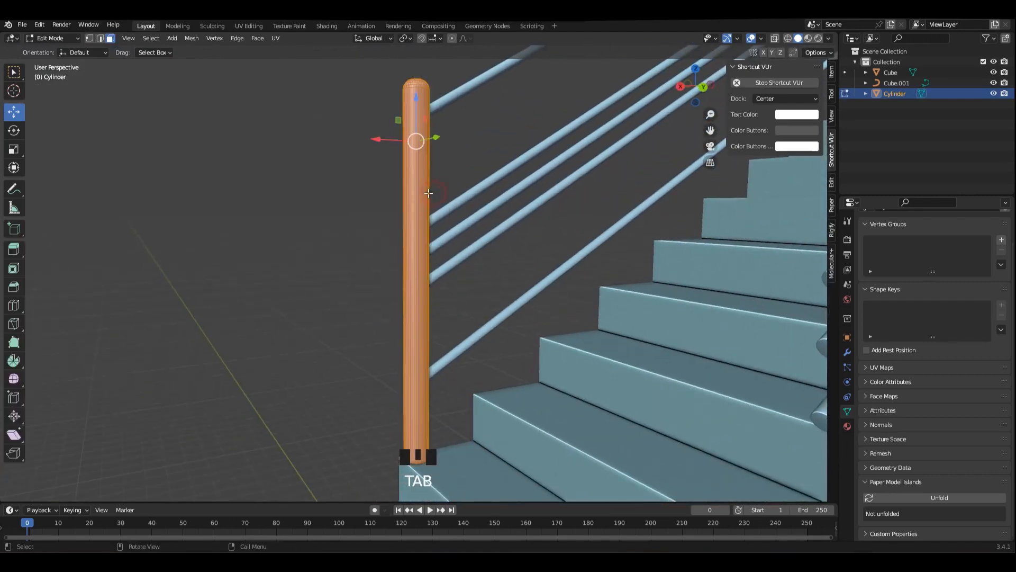
{"action": "key", "text": "ctrl+r"}
{"action": "left_click", "coordinate": [427, 189]}
{"action": "right_click", "coordinate": [529, 249]}
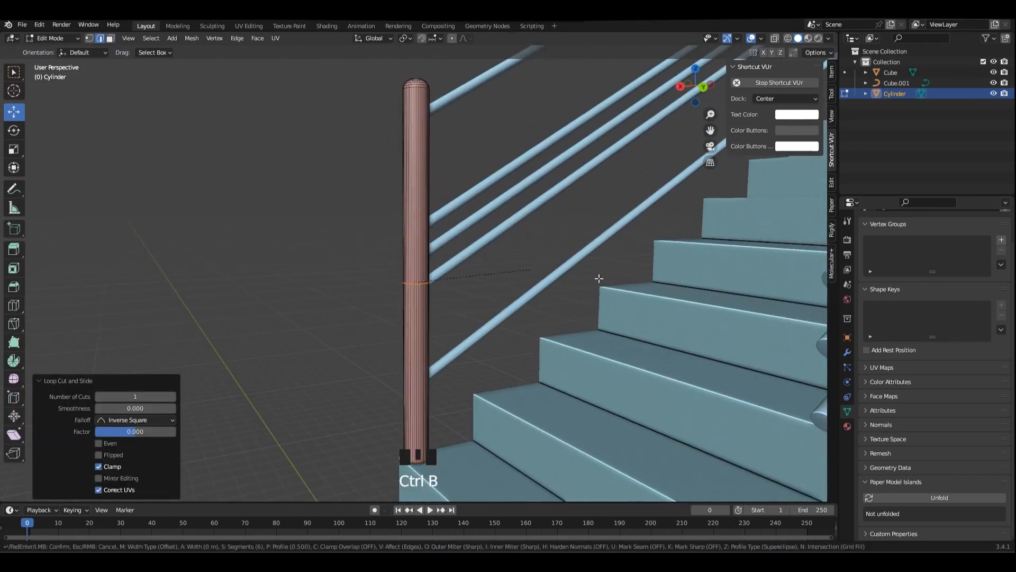
{"action": "left_click", "coordinate": [662, 290]}
- Bevel the upper and lower edge loops of the post with 1 segment into narrow bands
{"action": "key", "text": "alt+z"}
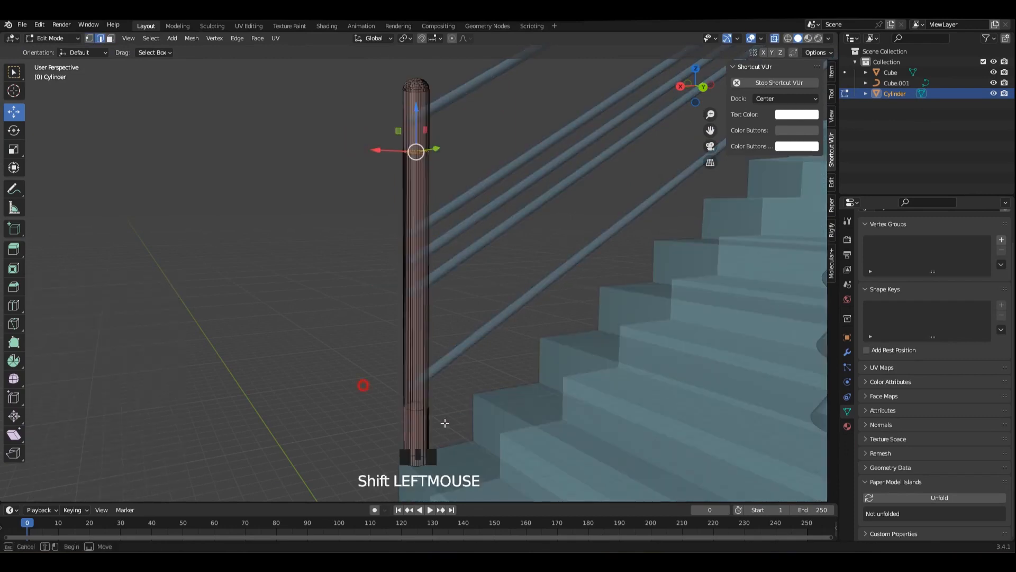
{"action": "middle_click_drag", "start_coordinate": [445, 422], "coordinate": [646, 296]}
{"action": "scroll", "coordinate": [484, 232], "scroll_direction": "up", "scroll_amount": 2}
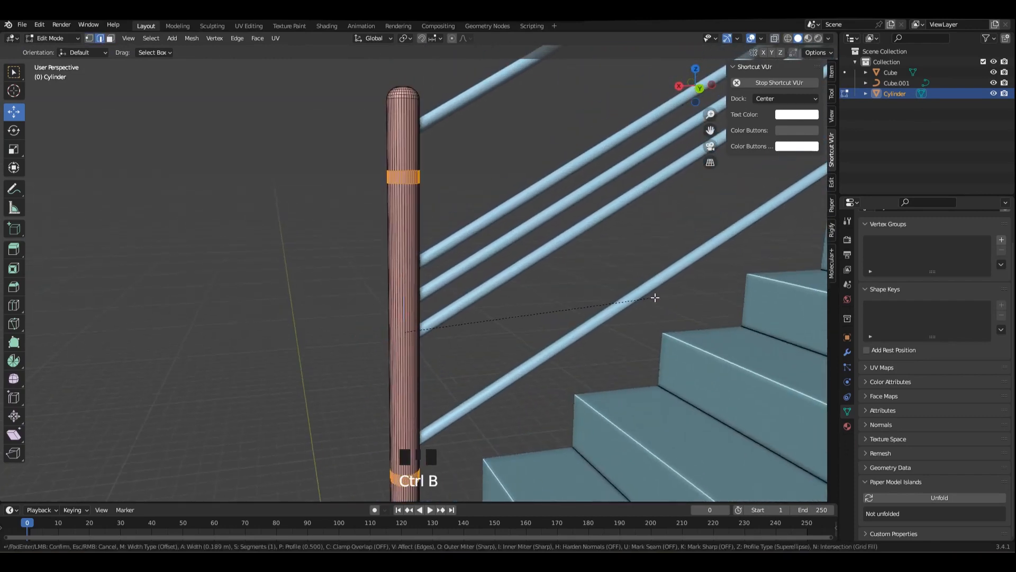
{"action": "left_click", "coordinate": [611, 294]}
- Select the middle edge loop of the post's upper and lower bands and shrink both inward about 0.045 m into grooves
{"action": "scroll", "coordinate": [413, 223], "scroll_direction": "up", "scroll_amount": 5}
{"action": "left_click", "coordinate": [407, 215], "text": "alt+shift"}
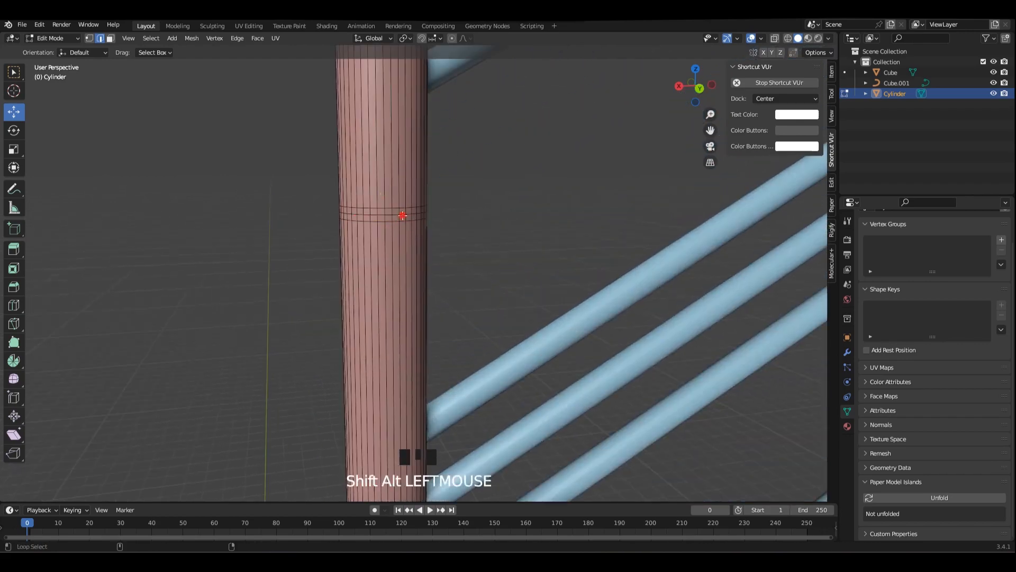
{"action": "middle_click_drag", "start_coordinate": [431, 274], "coordinate": [440, 139], "text": "shift"}
{"action": "scroll", "coordinate": [426, 360], "scroll_direction": "up", "scroll_amount": 3}
{"action": "middle_click_drag", "start_coordinate": [426, 360], "coordinate": [445, 105], "text": "shift"}
{"action": "scroll", "coordinate": [445, 315], "scroll_direction": "up", "scroll_amount": 4}
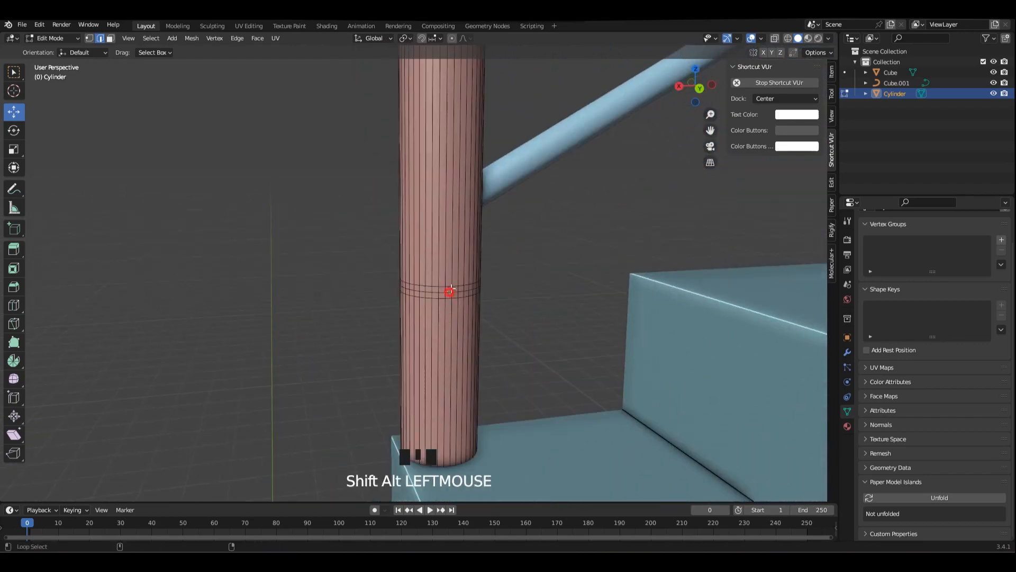
{"action": "left_click", "coordinate": [449, 291], "text": "alt+shift"}
{"action": "scroll", "coordinate": [546, 298], "scroll_direction": "up", "scroll_amount": 2}
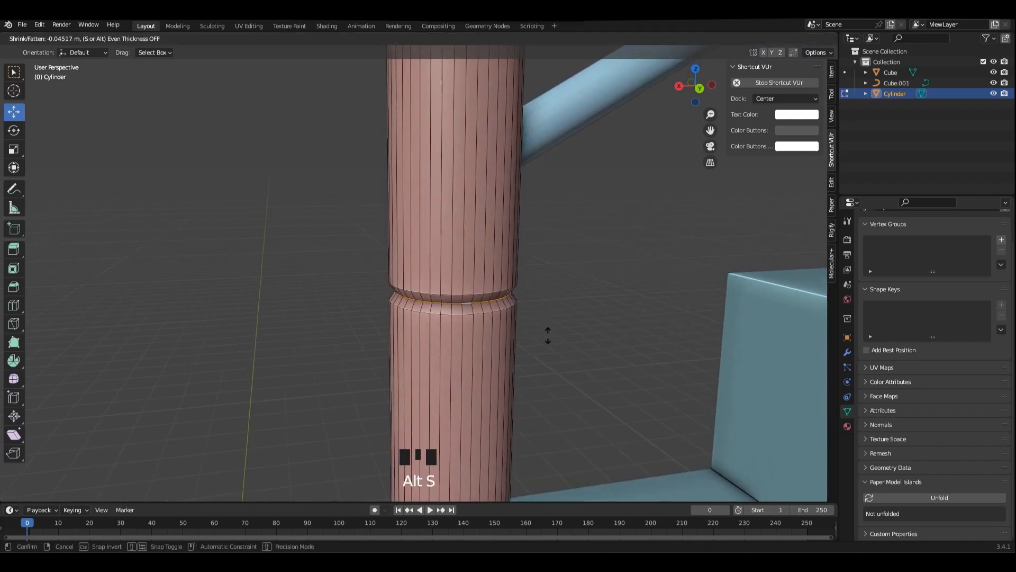
{"action": "left_click", "coordinate": [549, 339]}
- Try to scale the post's upper groove band to 0.587 along Z
{"action": "scroll", "coordinate": [538, 218], "scroll_direction": "down", "scroll_amount": 6}
{"action": "middle_click_drag", "start_coordinate": [538, 217], "coordinate": [405, 343], "text": "shift"}
{"action": "left_click", "coordinate": [433, 224]}
{"action": "left_click", "coordinate": [611, 249]}
{"action": "scroll", "coordinate": [483, 358], "scroll_direction": "down", "scroll_amount": 4}
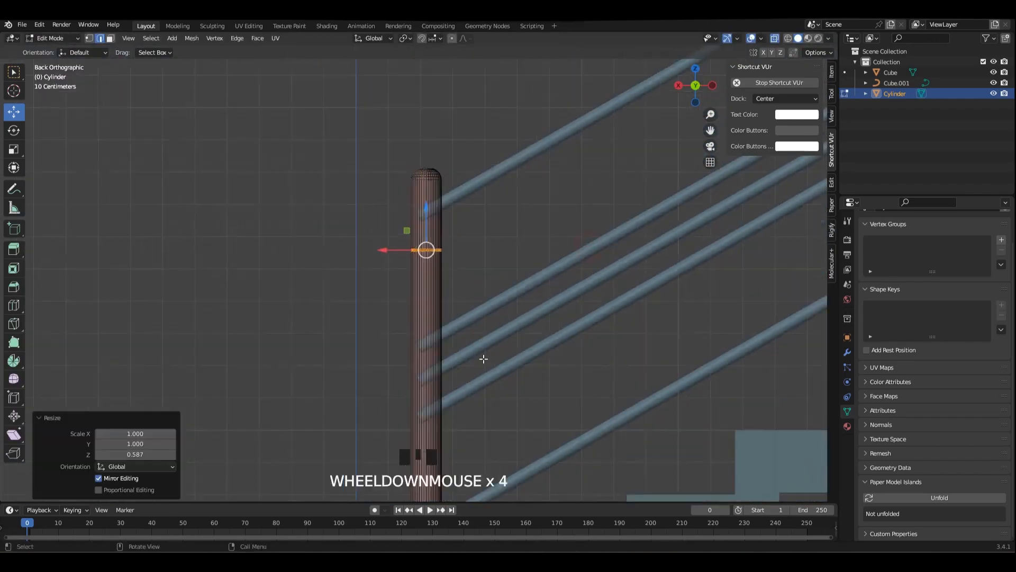
{"action": "middle_click_drag", "start_coordinate": [483, 358], "coordinate": [471, 128], "text": "shift"}
{"action": "scroll", "coordinate": [471, 128], "scroll_direction": "up", "scroll_amount": 1}
{"action": "left_click_drag", "start_coordinate": [358, 272], "coordinate": [516, 347]}
{"action": "key", "text": "ctrl+z"}
- Scale both groove bands of the post to 0.661 along Z about their individual origins
{"action": "middle_click_drag", "start_coordinate": [423, 128], "coordinate": [456, 256], "text": "shift"}
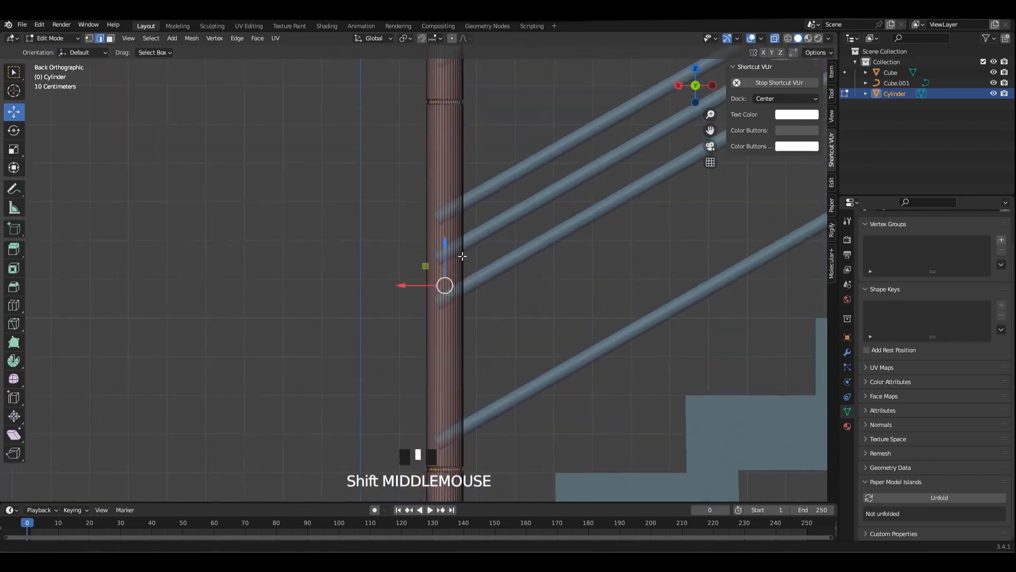
{"action": "scroll", "coordinate": [455, 256], "scroll_direction": "down", "scroll_amount": 1}
{"action": "left_click", "coordinate": [454, 135], "text": "alt"}
{"action": "middle_click_drag", "start_coordinate": [431, 355], "coordinate": [417, 236], "text": "shift"}
{"action": "left_click_drag", "start_coordinate": [354, 321], "coordinate": [480, 205], "text": "shift"}
{"action": "middle_click_drag", "start_coordinate": [480, 204], "coordinate": [495, 237], "text": "shift"}
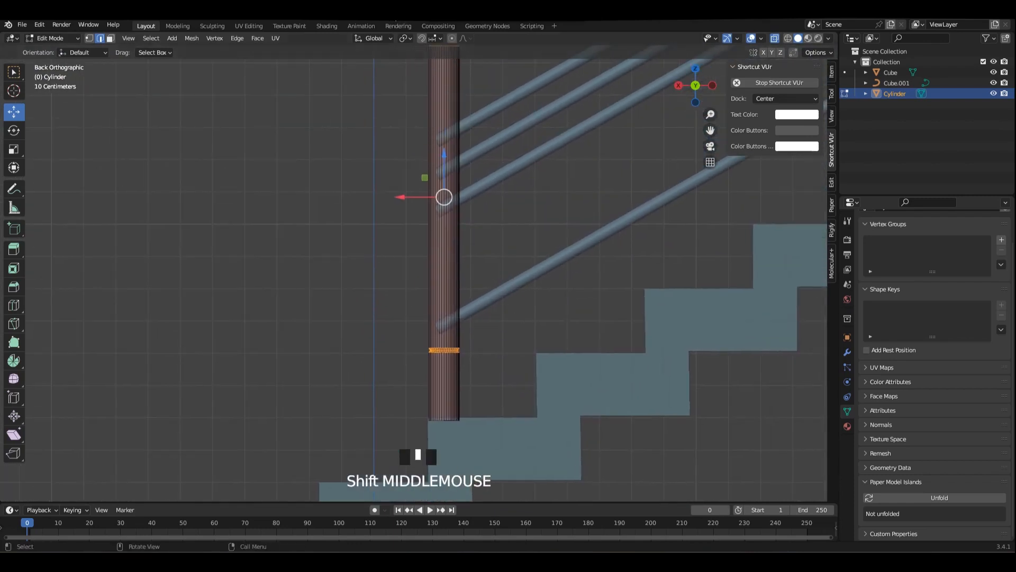
{"action": "mouse_move", "coordinate": [406, 41]}
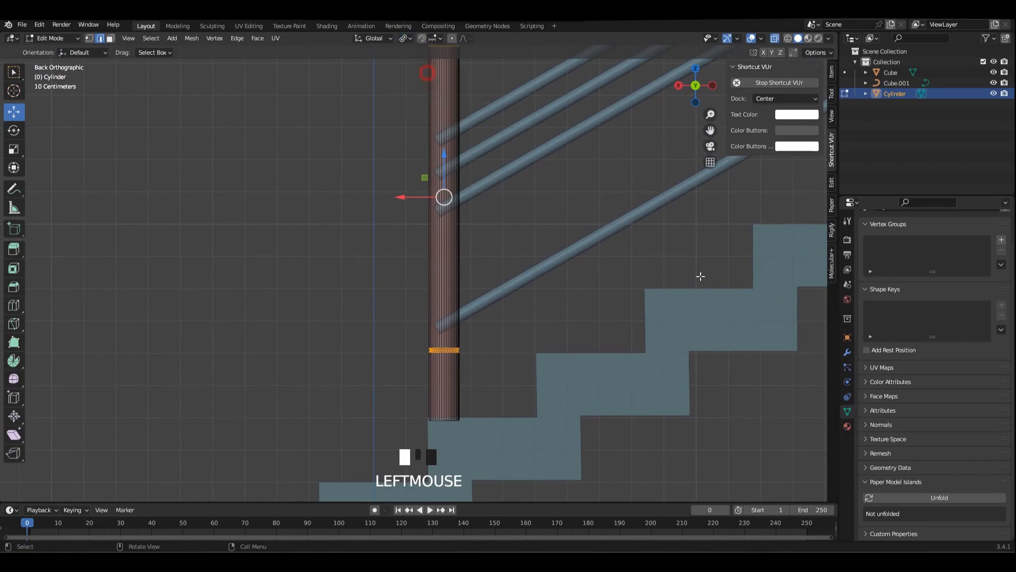
{"action": "left_click", "coordinate": [623, 264]}
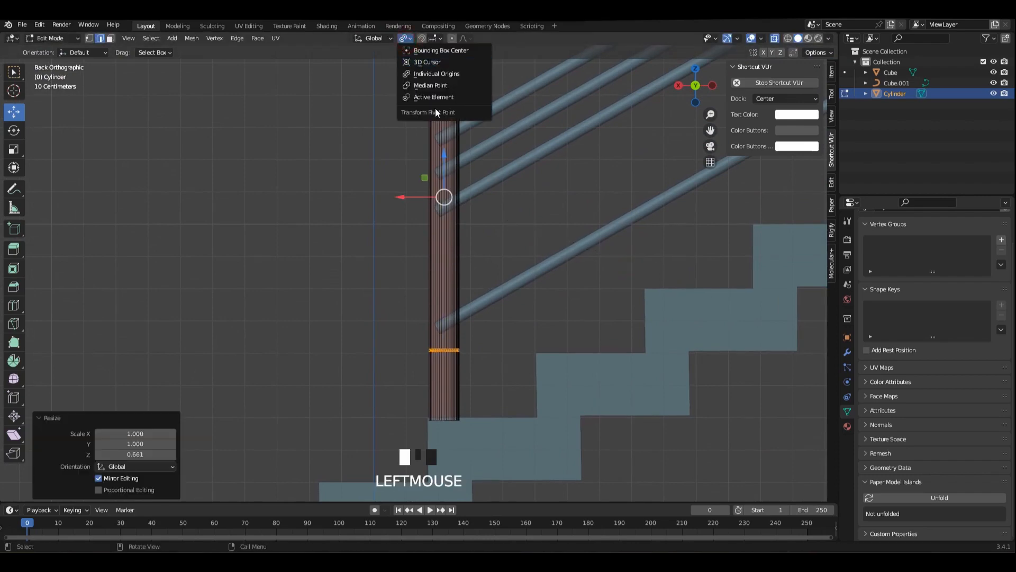
- Leave mesh editing and set the post's origin to its geometry
{"action": "scroll", "coordinate": [419, 267], "scroll_direction": "down", "scroll_amount": 1}
{"action": "middle_click_drag", "start_coordinate": [418, 266], "coordinate": [522, 310]}
{"action": "key", "text": "Tab"}
{"action": "left_click", "coordinate": [349, 184]}
{"action": "middle_click_drag", "start_coordinate": [349, 184], "coordinate": [414, 151]}
{"action": "left_click", "coordinate": [414, 149]}
{"action": "right_click", "coordinate": [414, 147]}
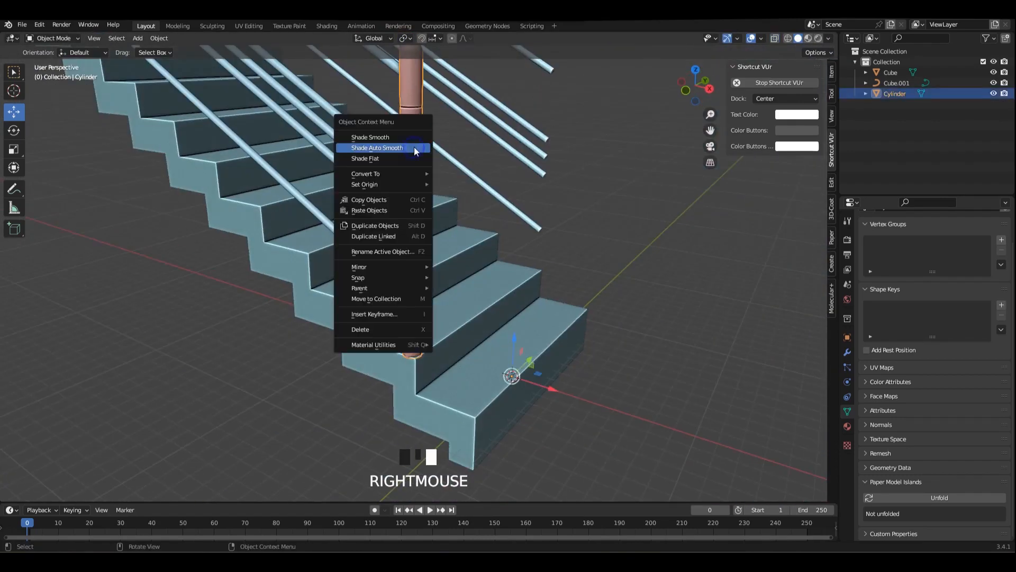
{"action": "mouse_move", "coordinate": [430, 185]}
{"action": "left_click", "coordinate": [465, 196]}
{"action": "left_click", "coordinate": [620, 199]}
- Duplicate the post and move the copy 14.174 m along Y to the opposite side of the stairs
{"action": "scroll", "coordinate": [620, 199], "scroll_direction": "down", "scroll_amount": 2}
{"action": "middle_click_drag", "start_coordinate": [620, 199], "coordinate": [423, 170], "text": "alt"}
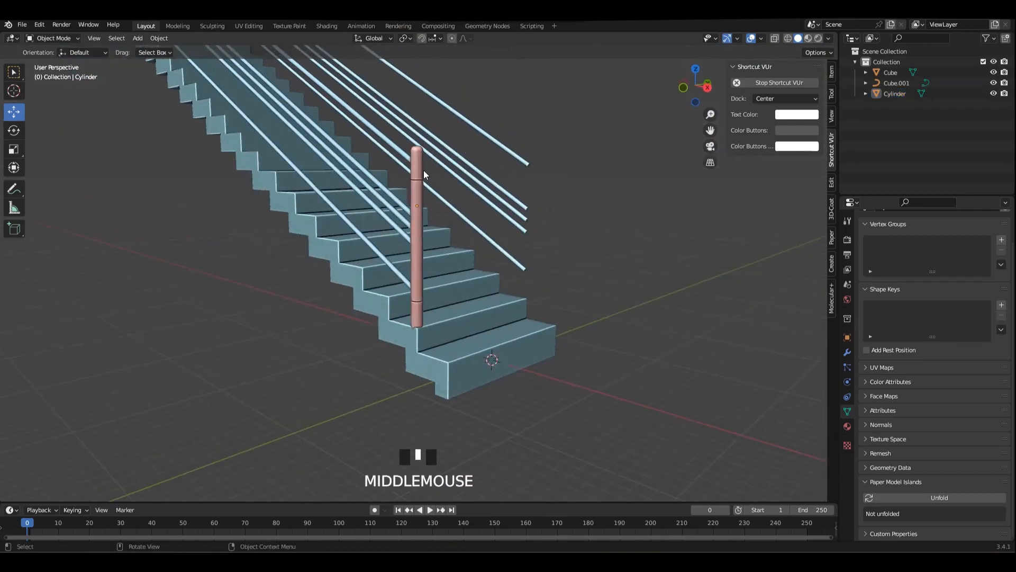
{"action": "middle_click_drag", "start_coordinate": [516, 196], "coordinate": [452, 190], "text": "alt"}
{"action": "left_click", "coordinate": [599, 217]}
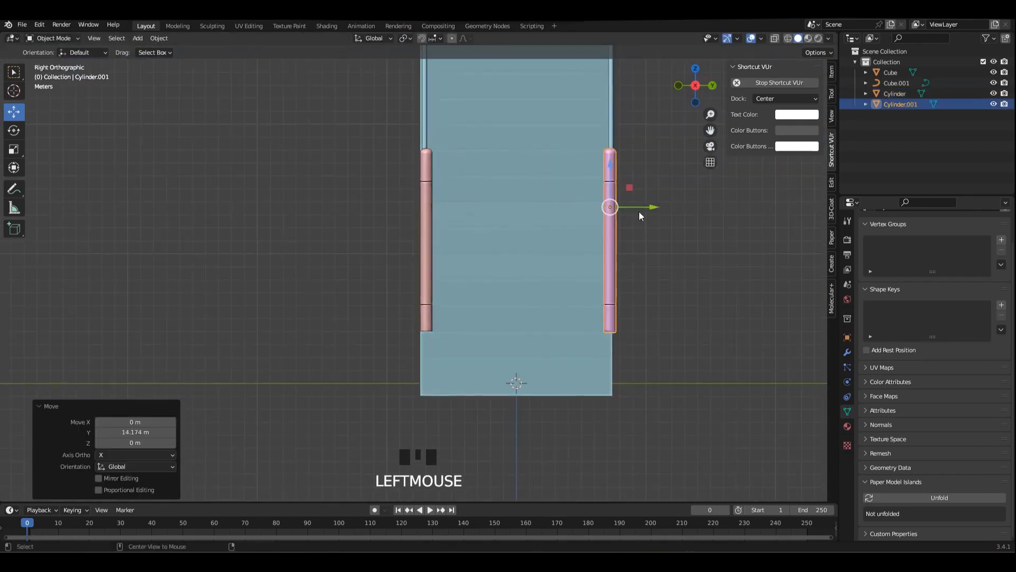
- Nudge the duplicated post about 0.08 m inward along Y at the stair edge
{"action": "middle_click_drag", "start_coordinate": [639, 216], "coordinate": [630, 244], "text": "alt"}
{"action": "scroll", "coordinate": [624, 198], "scroll_direction": "up", "scroll_amount": 4}
{"action": "scroll", "coordinate": [582, 194], "scroll_direction": "up", "scroll_amount": 1}
{"action": "middle_click_drag", "start_coordinate": [639, 190], "coordinate": [573, 202], "text": "shift"}
{"action": "scroll", "coordinate": [446, 254], "scroll_direction": "up", "scroll_amount": 3}
{"action": "middle_click_drag", "start_coordinate": [437, 233], "coordinate": [303, 274], "text": "shift"}
{"action": "scroll", "coordinate": [450, 180], "scroll_direction": "up", "scroll_amount": 2}
{"action": "left_click_drag", "start_coordinate": [462, 174], "coordinate": [429, 176]}
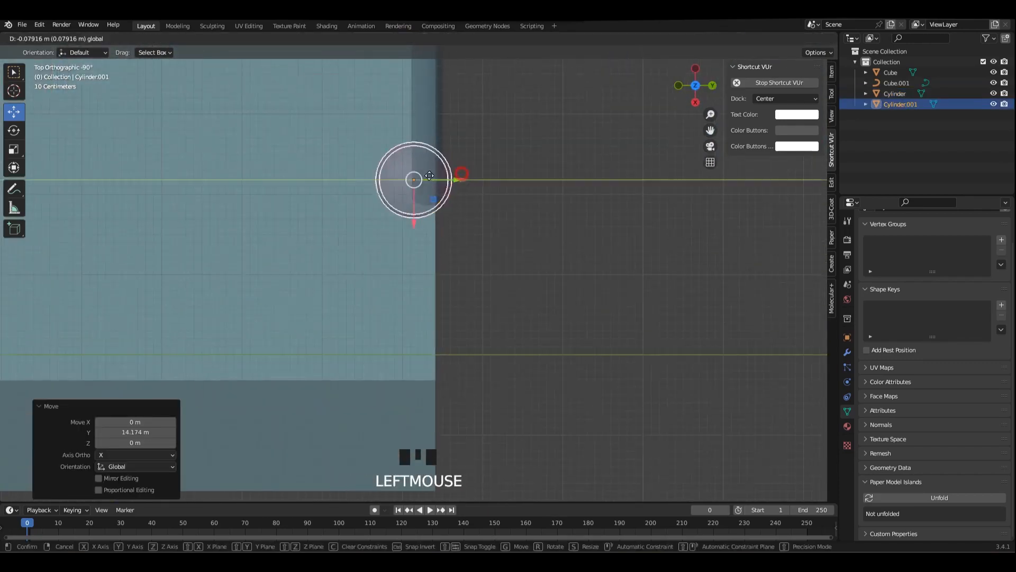
- Shift the railing curve's points on the duplicated post's side inward along Y towards the post
{"action": "left_click", "coordinate": [437, 139]}
{"action": "key", "text": "Tab"}
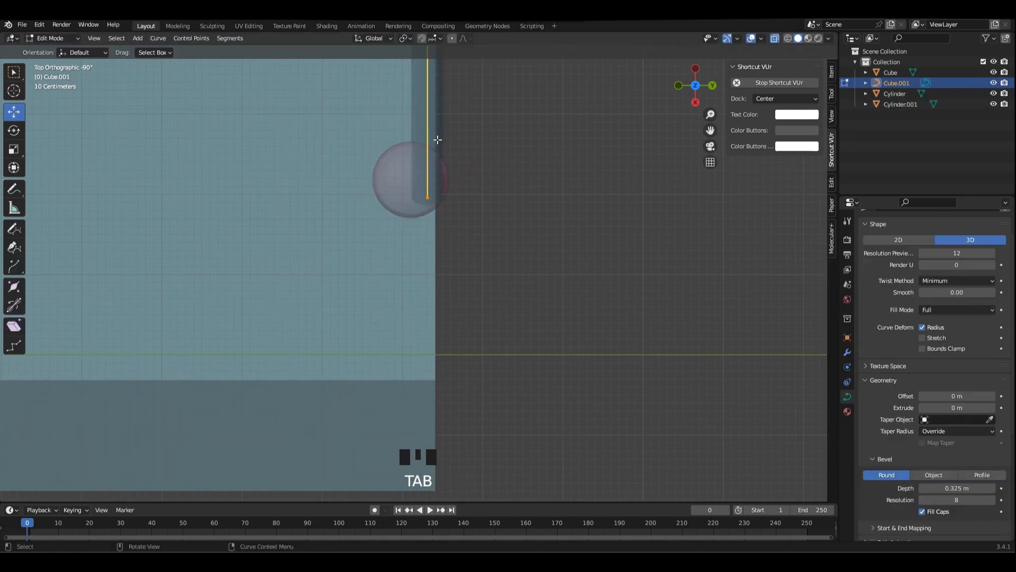
{"action": "scroll", "coordinate": [431, 132], "scroll_direction": "down", "scroll_amount": 20}
{"action": "middle_click_drag", "start_coordinate": [396, 120], "coordinate": [394, 127], "text": "shift"}
{"action": "left_click_drag", "start_coordinate": [454, 339], "coordinate": [453, 339]}
{"action": "scroll", "coordinate": [413, 127], "scroll_direction": "up", "scroll_amount": 10}
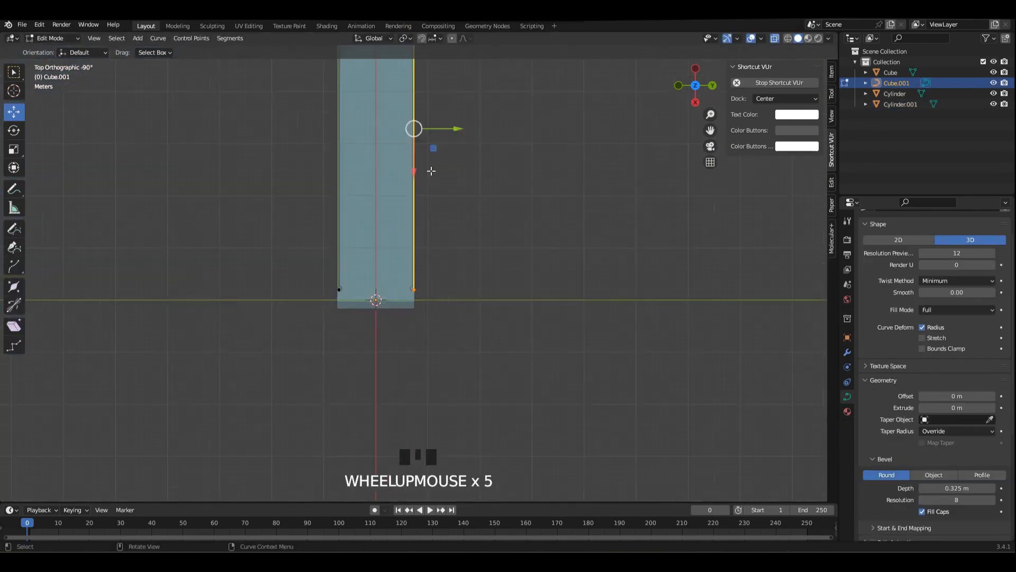
{"action": "scroll", "coordinate": [620, 233], "scroll_direction": "up", "scroll_amount": 3, "text": "shift"}
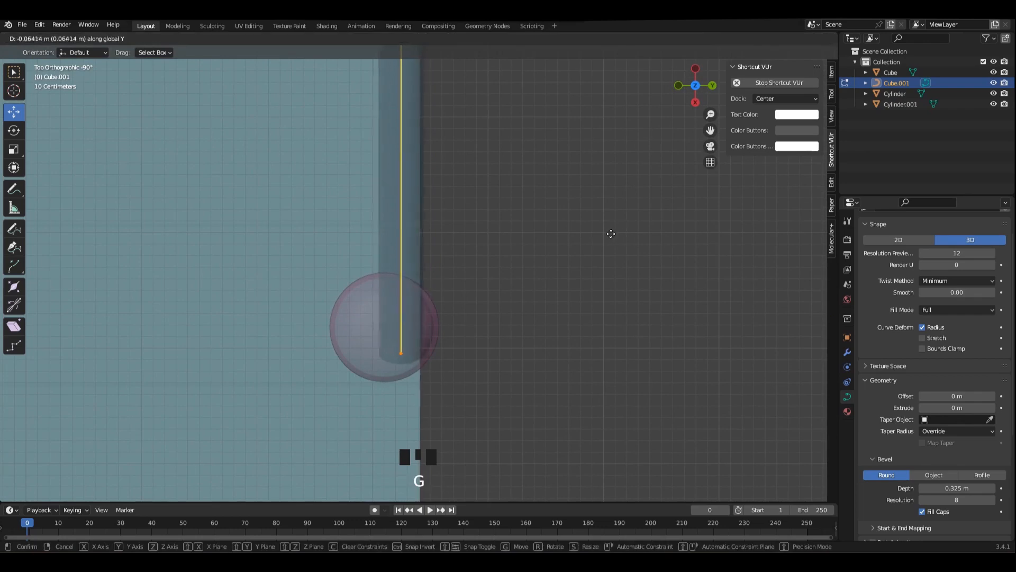
{"action": "left_click", "coordinate": [598, 231]}
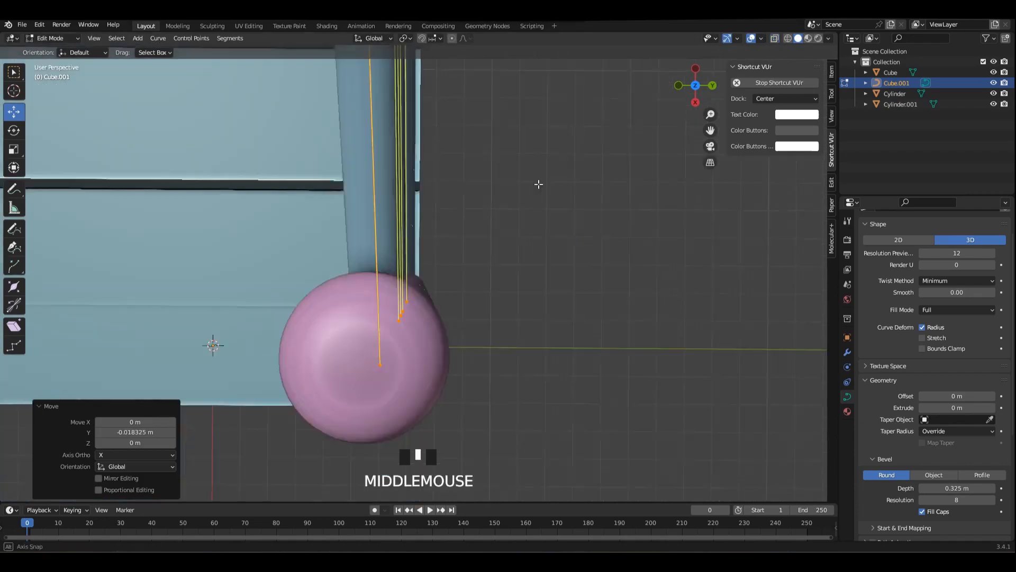
{"action": "left_click", "coordinate": [593, 293]}
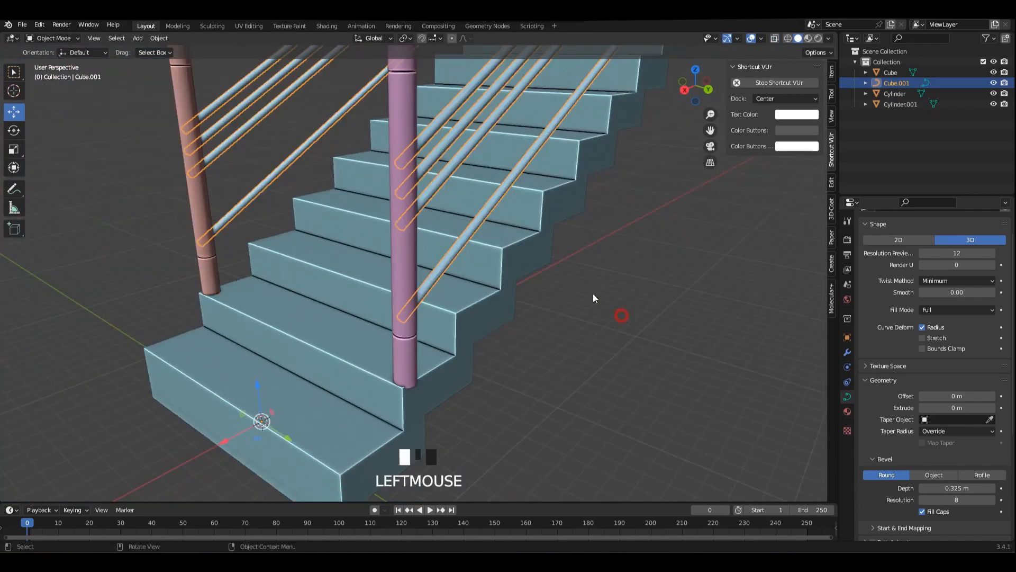
- Move the duplicated post inward along Y until it sits flush with the stair's side edge
{"action": "middle_click_drag", "start_coordinate": [593, 293], "coordinate": [412, 170]}
{"action": "scroll", "coordinate": [453, 240], "scroll_direction": "up", "scroll_amount": 2, "text": "alt"}
{"action": "scroll", "coordinate": [452, 240], "scroll_direction": "up", "scroll_amount": 2, "text": "alt"}
{"action": "left_click_drag", "start_coordinate": [452, 289], "coordinate": [447, 290]}
{"action": "scroll", "coordinate": [422, 275], "scroll_direction": "up", "scroll_amount": 2}
- Turn on X-ray and move the railing points on the duplicated post's side along Y to the post's centre
{"action": "key", "text": "alt+z"}
{"action": "scroll", "coordinate": [421, 271], "scroll_direction": "up", "scroll_amount": 2}
{"action": "left_click", "coordinate": [411, 250]}
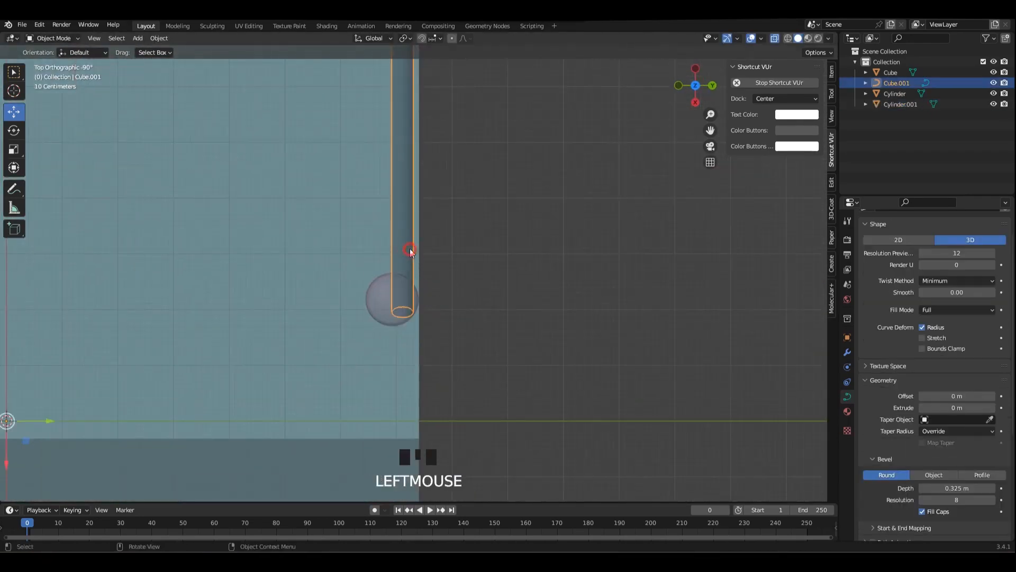
{"action": "key", "text": "Tab"}
{"action": "scroll", "coordinate": [418, 273], "scroll_direction": "down", "scroll_amount": 5}
{"action": "scroll", "coordinate": [434, 197], "scroll_direction": "down", "scroll_amount": 5}
{"action": "middle_click_drag", "start_coordinate": [434, 197], "coordinate": [415, 53], "text": "shift"}
{"action": "scroll", "coordinate": [446, 415], "scroll_direction": "up", "scroll_amount": 5}
{"action": "scroll", "coordinate": [474, 245], "scroll_direction": "up", "scroll_amount": 9}
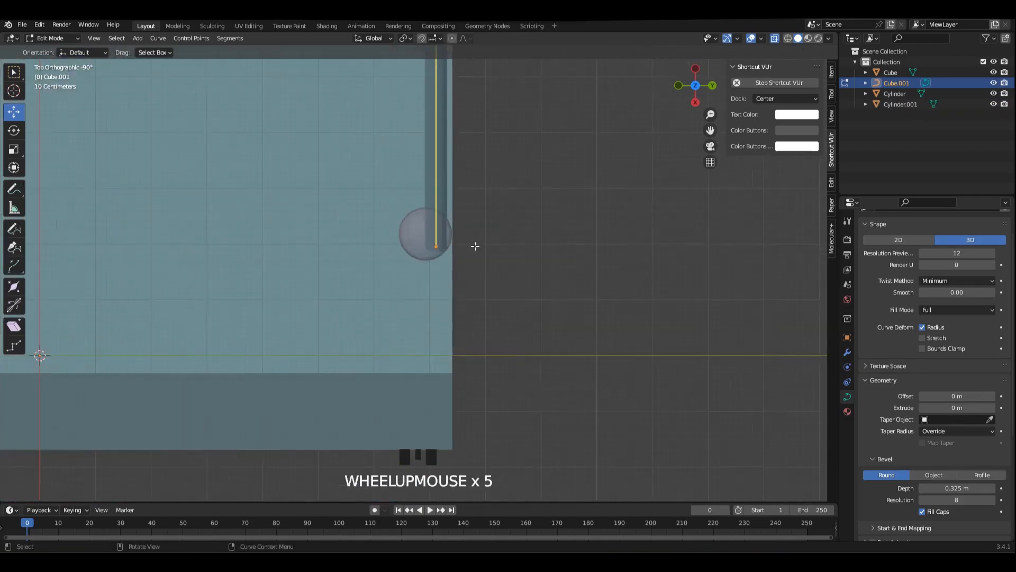
{"action": "middle_click_drag", "start_coordinate": [550, 228], "coordinate": [536, 280], "text": "shift"}
{"action": "key", "text": "g"}
{"action": "left_click", "coordinate": [515, 280]}
{"action": "scroll", "coordinate": [413, 297], "scroll_direction": "down", "scroll_amount": 6}
{"action": "key", "text": "Tab"}
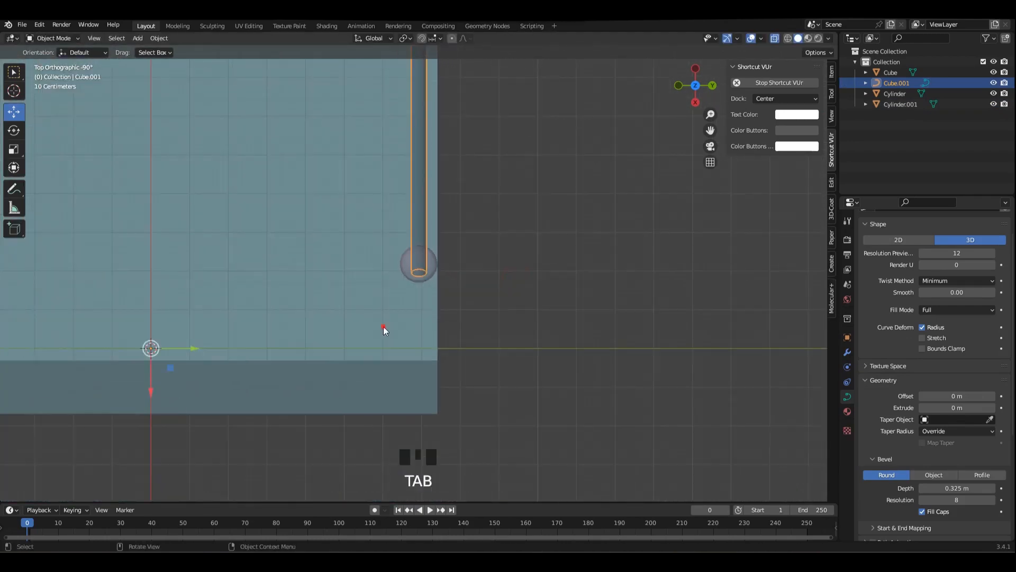
- Adjust the staircase's width by moving all mesh vertices on the original post's side along Y
{"action": "left_click", "coordinate": [383, 330]}
{"action": "key", "text": "Tab"}
{"action": "scroll", "coordinate": [384, 257], "scroll_direction": "down", "scroll_amount": 14}
{"action": "middle_click_drag", "start_coordinate": [395, 146], "coordinate": [446, 252], "text": "shift"}
{"action": "left_click_drag", "start_coordinate": [343, 91], "coordinate": [446, 443]}
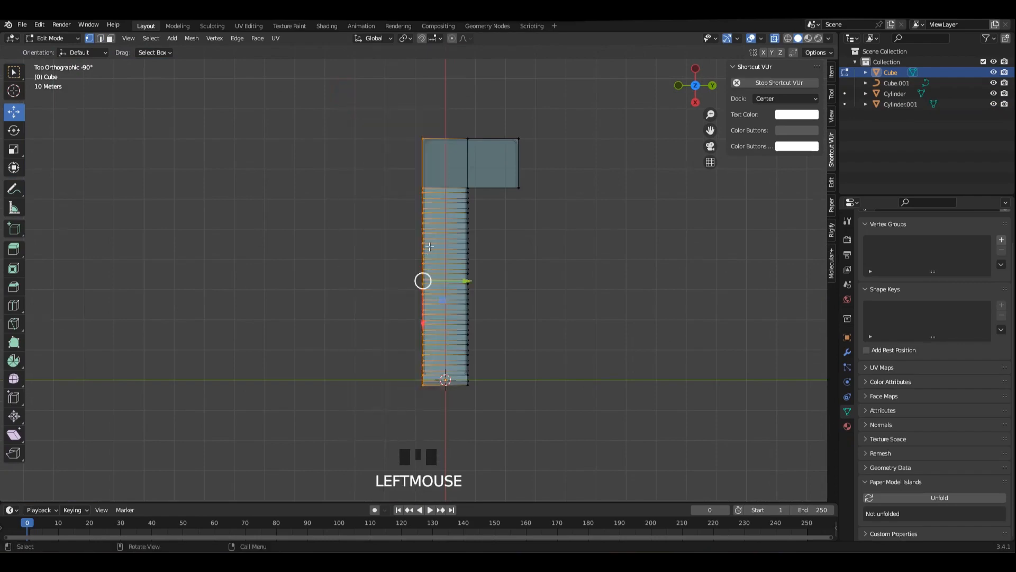
{"action": "scroll", "coordinate": [460, 289], "scroll_direction": "up", "scroll_amount": 2}
{"action": "left_click_drag", "start_coordinate": [466, 286], "coordinate": [450, 288]}
{"action": "key", "text": "Tab"}
- Move the railing points on the original post's side about 3.03 m along negative Y towards the stair's side edge
{"action": "left_click", "coordinate": [430, 97]}
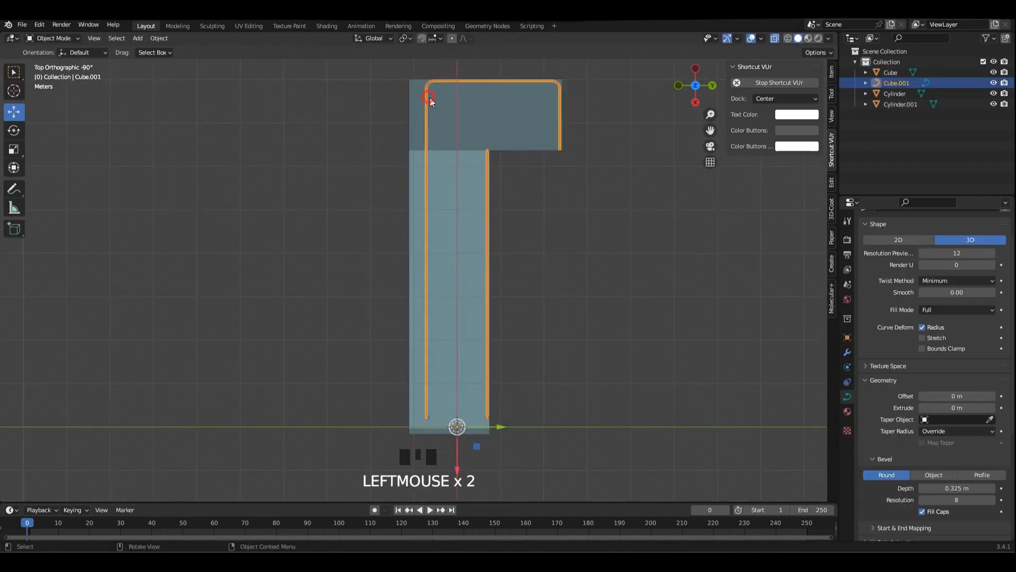
{"action": "middle_click_drag", "start_coordinate": [431, 98], "coordinate": [373, 103]}
{"action": "key", "text": "Tab"}
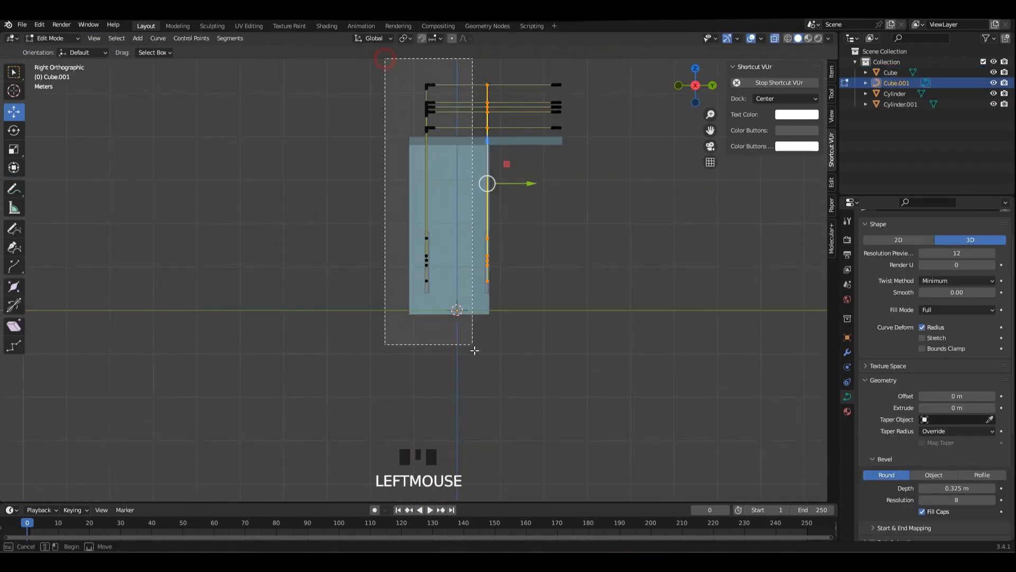
{"action": "scroll", "coordinate": [492, 199], "scroll_direction": "up", "scroll_amount": 5}
{"action": "middle_click_drag", "start_coordinate": [443, 179], "coordinate": [452, 397], "text": "alt"}
{"action": "scroll", "coordinate": [452, 398], "scroll_direction": "up", "scroll_amount": 2}
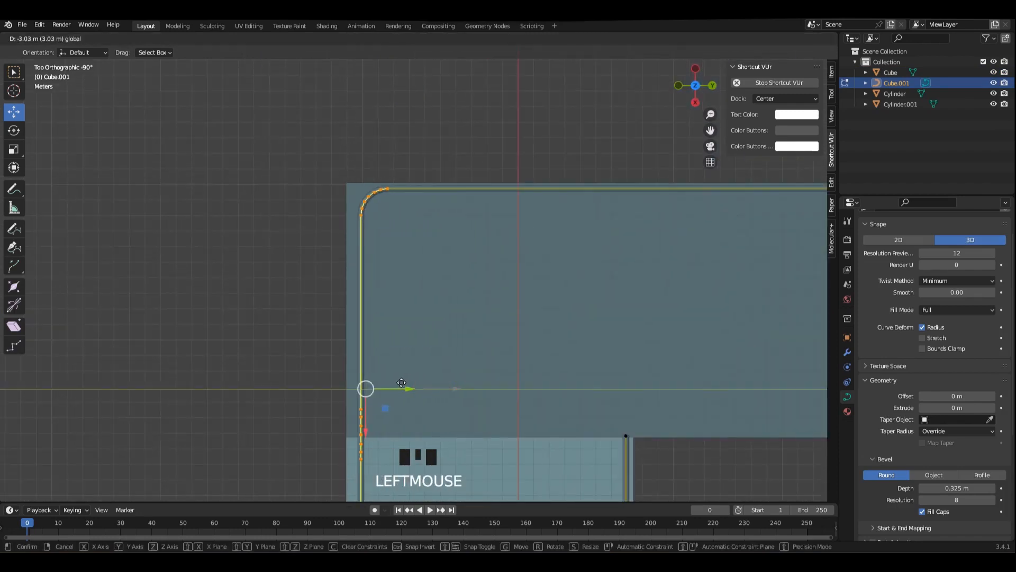
{"action": "left_click_drag", "start_coordinate": [398, 382], "coordinate": [399, 381]}
- Select the railing points along the landing's back edge and leave curve editing
{"action": "scroll", "coordinate": [515, 222], "scroll_direction": "down", "scroll_amount": 3}
{"action": "middle_click_drag", "start_coordinate": [515, 222], "coordinate": [440, 249], "text": "shift"}
{"action": "left_click_drag", "start_coordinate": [145, 170], "coordinate": [646, 290]}
{"action": "scroll", "coordinate": [620, 267], "scroll_direction": "up", "scroll_amount": 3}
{"action": "middle_click_drag", "start_coordinate": [620, 267], "coordinate": [485, 193], "text": "shift"}
{"action": "scroll", "coordinate": [435, 226], "scroll_direction": "down", "scroll_amount": 4}
{"action": "middle_click_drag", "start_coordinate": [342, 349], "coordinate": [400, 63], "text": "shift"}
{"action": "scroll", "coordinate": [380, 313], "scroll_direction": "up", "scroll_amount": 3, "text": "shift"}
{"action": "key", "text": "Tab"}
- Move the original post along negative Y onto its railing ends at the stair's side edge
{"action": "left_click", "coordinate": [356, 285]}
{"action": "key", "text": "grave"}
{"action": "left_click_drag", "start_coordinate": [468, 284], "coordinate": [364, 272]}
{"action": "scroll", "coordinate": [366, 270], "scroll_direction": "up", "scroll_amount": 3}
{"action": "left_click", "coordinate": [430, 237]}
{"action": "left_click_drag", "start_coordinate": [430, 236], "coordinate": [433, 245]}
{"action": "left_click", "coordinate": [446, 243]}
{"action": "left_click", "coordinate": [447, 244]}
- Fine-tune the original post's position along Y against the stair's side edge
{"action": "middle_click_drag", "start_coordinate": [432, 245], "coordinate": [332, 222], "text": "alt"}
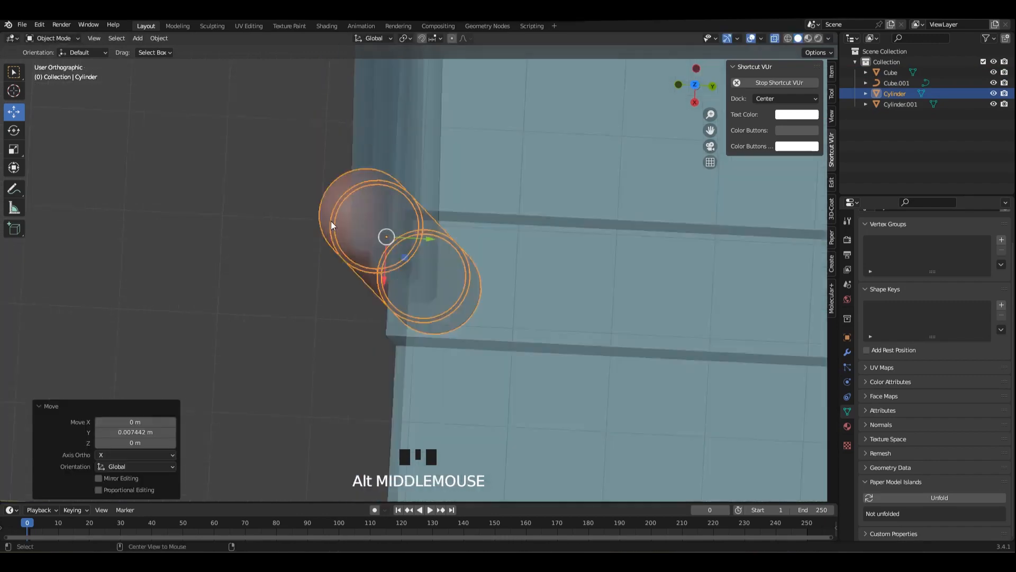
{"action": "scroll", "coordinate": [449, 223], "scroll_direction": "down", "scroll_amount": 7}
{"action": "left_click", "coordinate": [655, 223]}
{"action": "middle_click_drag", "start_coordinate": [449, 222], "coordinate": [467, 233]}
{"action": "scroll", "coordinate": [467, 232], "scroll_direction": "up", "scroll_amount": 1}
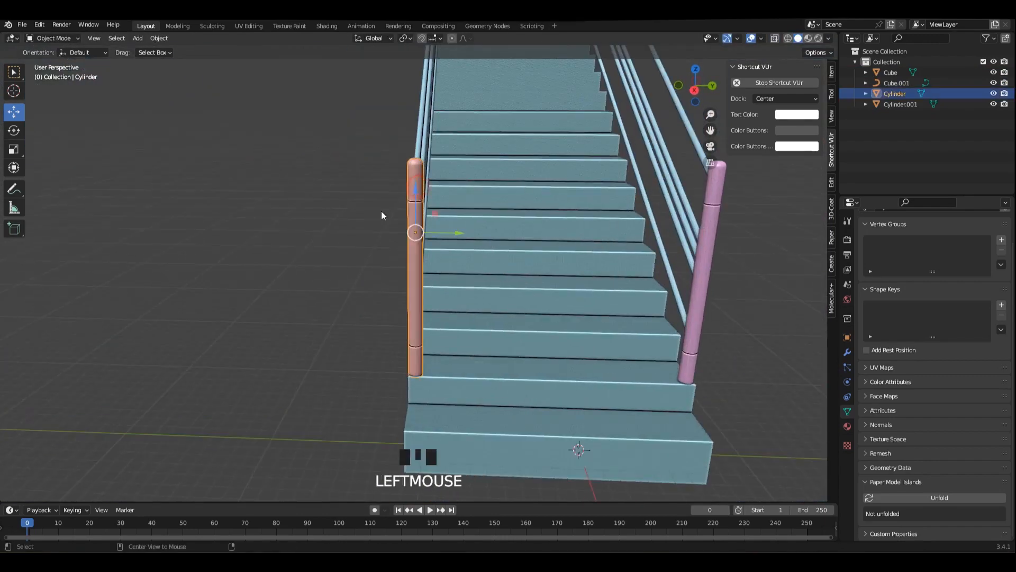
{"action": "middle_click_drag", "start_coordinate": [382, 211], "coordinate": [402, 260], "text": "alt"}
{"action": "scroll", "coordinate": [443, 260], "scroll_direction": "up", "scroll_amount": 2}
{"action": "left_click_drag", "start_coordinate": [447, 268], "coordinate": [448, 269]}
{"action": "middle_click_drag", "start_coordinate": [448, 269], "coordinate": [476, 248], "text": "alt"}
- Save the file and duplicate both bottom posts up the flight by -35.02 m in X and 19.952 m in Z
{"action": "scroll", "coordinate": [477, 249], "scroll_direction": "down", "scroll_amount": 4}
{"action": "middle_click_drag", "start_coordinate": [477, 249], "coordinate": [683, 252], "text": "alt"}
{"action": "left_click", "coordinate": [534, 241]}
{"action": "left_click", "coordinate": [604, 244]}
{"action": "left_click", "coordinate": [417, 224], "text": "shift"}
{"action": "scroll", "coordinate": [415, 247], "scroll_direction": "down", "scroll_amount": 2}
{"action": "middle_click_drag", "start_coordinate": [418, 224], "coordinate": [509, 252], "text": "alt"}
{"action": "scroll", "coordinate": [376, 310], "scroll_direction": "up", "scroll_amount": 3}
{"action": "scroll", "coordinate": [359, 314], "scroll_direction": "down", "scroll_amount": 2}
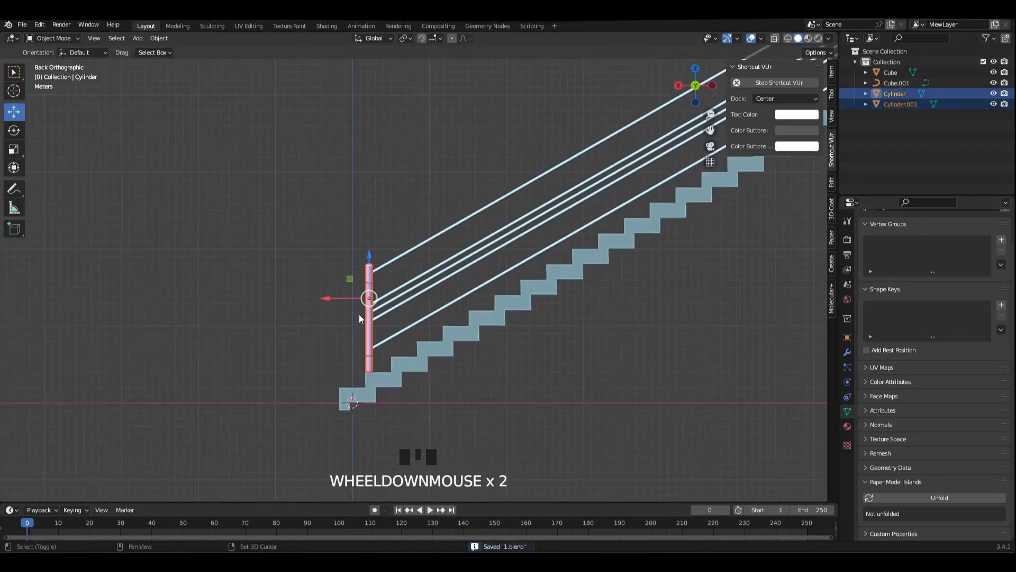
{"action": "key", "text": "shift+d"}
{"action": "left_click", "coordinate": [628, 160]}
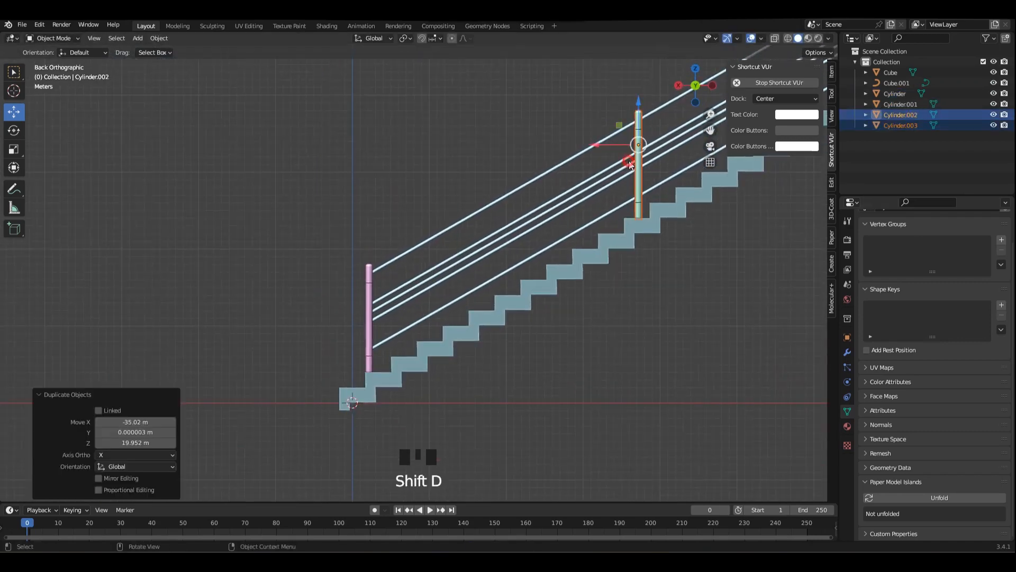
- Shift the duplicated post pair 15.48 m and a further 1.9494 m along X, and lower it onto the tread below
{"action": "middle_click_drag", "start_coordinate": [629, 161], "coordinate": [465, 249], "text": "shift"}
{"action": "scroll", "coordinate": [463, 195], "scroll_direction": "up", "scroll_amount": 2}
{"action": "left_click", "coordinate": [312, 196]}
{"action": "middle_click_drag", "start_coordinate": [363, 122], "coordinate": [416, 99], "text": "shift"}
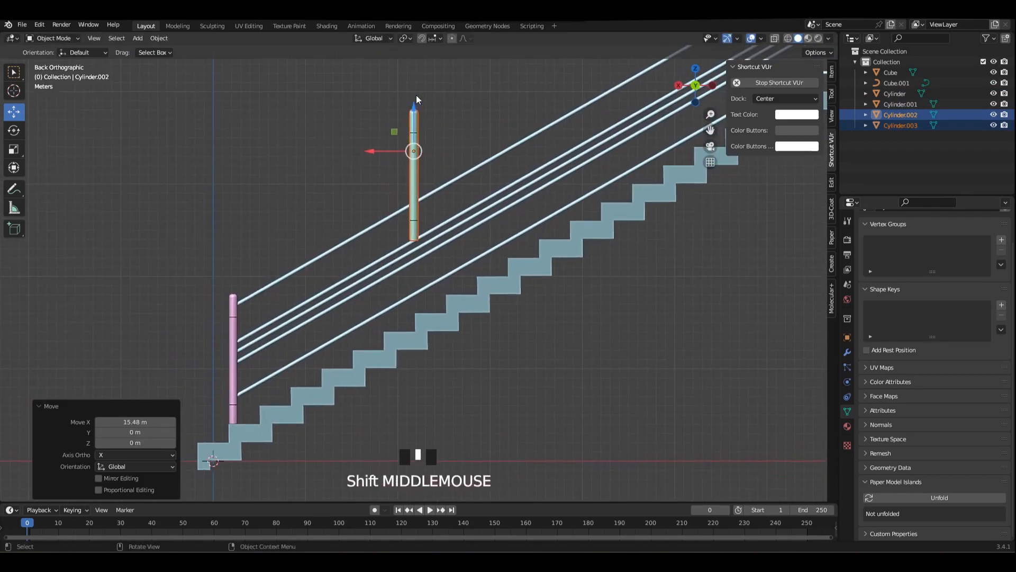
{"action": "middle_click_drag", "start_coordinate": [413, 224], "coordinate": [405, 190], "text": "shift"}
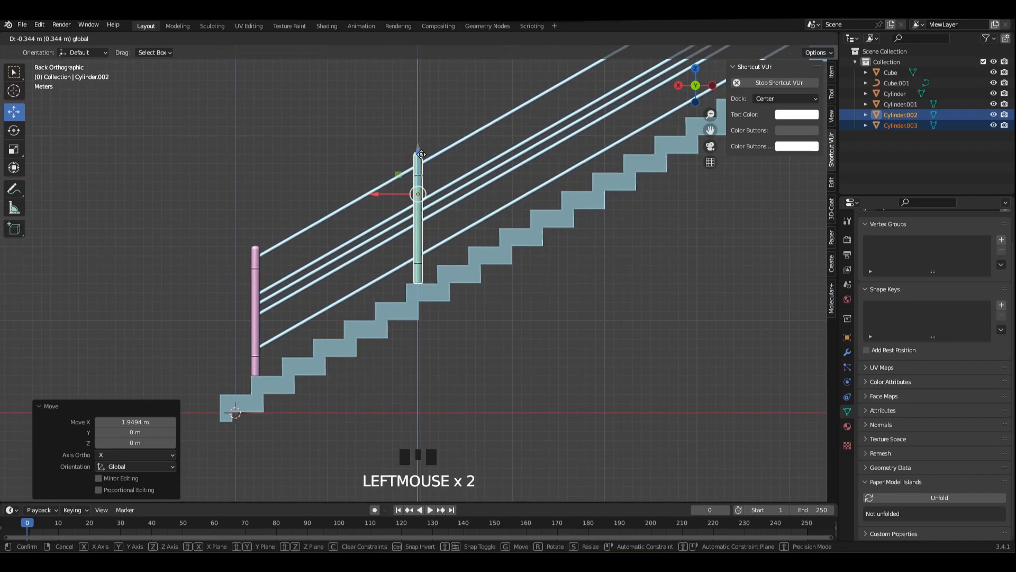
{"action": "left_click", "coordinate": [421, 154]}
{"action": "scroll", "coordinate": [429, 126], "scroll_direction": "down", "scroll_amount": 2}
{"action": "middle_click_drag", "start_coordinate": [428, 126], "coordinate": [362, 313], "text": "shift"}
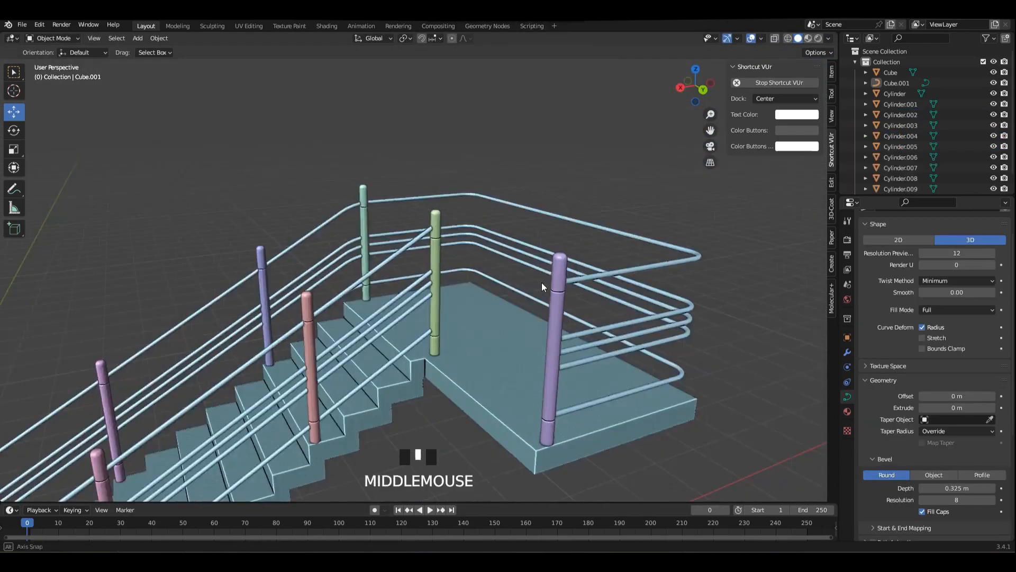
- Duplicate the three posts on the landing's stair-side edge and move the copies about 13.57 m along negative X
{"action": "middle_click_drag", "start_coordinate": [466, 275], "coordinate": [488, 138], "text": "shift"}
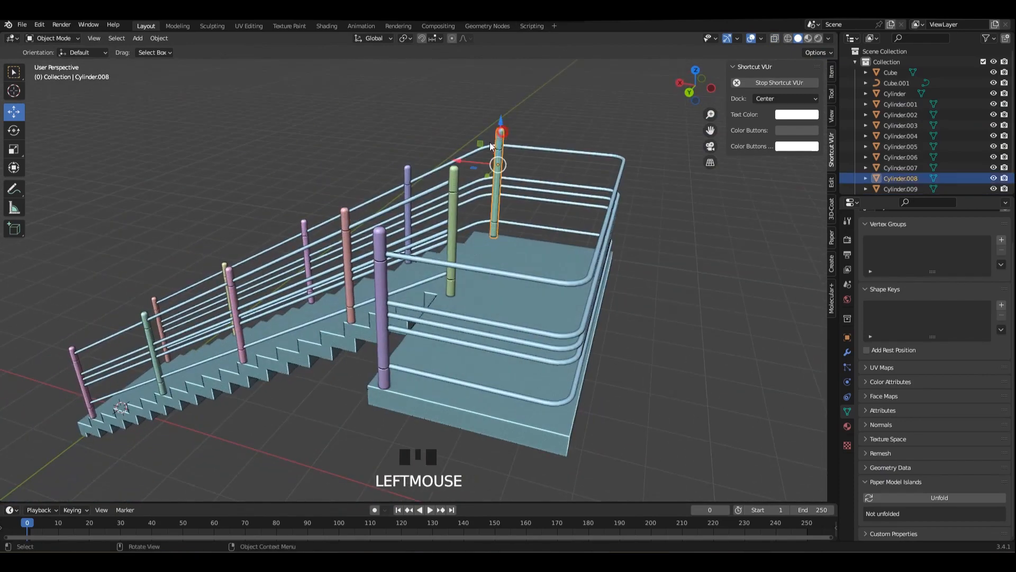
{"action": "middle_click_drag", "start_coordinate": [392, 234], "coordinate": [495, 234], "text": "alt"}
{"action": "key", "text": "shift+d"}
{"action": "left_click", "coordinate": [500, 234]}
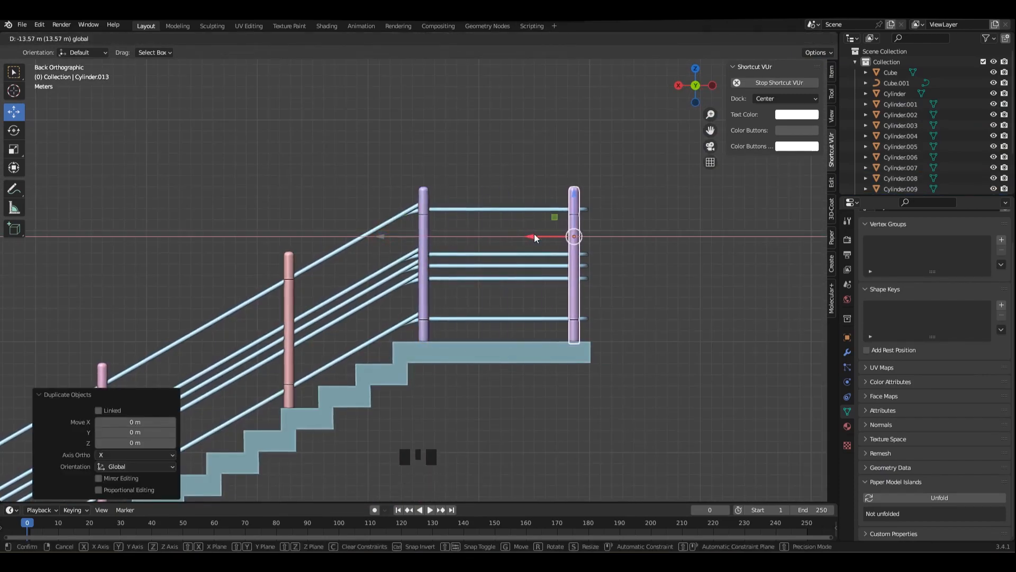
{"action": "left_click_drag", "start_coordinate": [534, 234], "coordinate": [535, 234]}
- Reposition the middle post along the landing's outer edge
{"action": "middle_click_drag", "start_coordinate": [535, 234], "coordinate": [470, 269]}
{"action": "left_click", "coordinate": [526, 206]}
{"action": "scroll", "coordinate": [469, 269], "scroll_direction": "up", "scroll_amount": 4}
{"action": "left_click_drag", "start_coordinate": [471, 250], "coordinate": [495, 251]}
{"action": "scroll", "coordinate": [540, 304], "scroll_direction": "down", "scroll_amount": 3}
{"action": "middle_click_drag", "start_coordinate": [539, 304], "coordinate": [466, 203]}
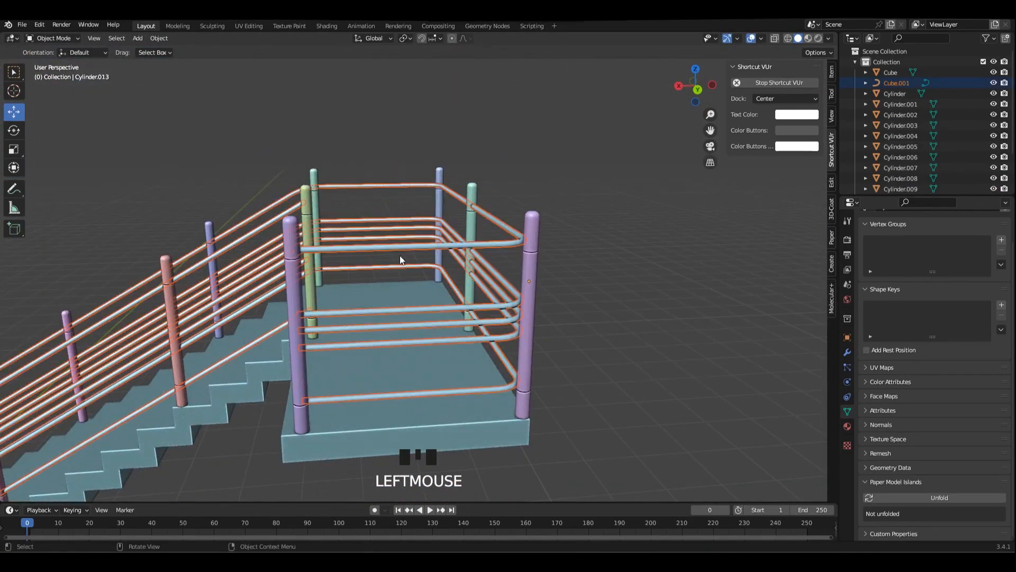
- Select the railing curve's control points at the outer end of the landing with see-through display on
{"action": "middle_click_drag", "start_coordinate": [400, 260], "coordinate": [400, 165], "text": "alt"}
{"action": "middle_click_drag", "start_coordinate": [407, 289], "coordinate": [508, 296]}
{"action": "key", "text": "Tab"}
{"action": "left_click", "coordinate": [638, 209]}
{"action": "double_click", "coordinate": [517, 253]}
{"action": "key", "text": "Tab"}
{"action": "middle_click_drag", "start_coordinate": [460, 222], "coordinate": [408, 212], "text": "alt"}
{"action": "key", "text": "alt+z"}
{"action": "left_click_drag", "start_coordinate": [386, 140], "coordinate": [515, 402]}
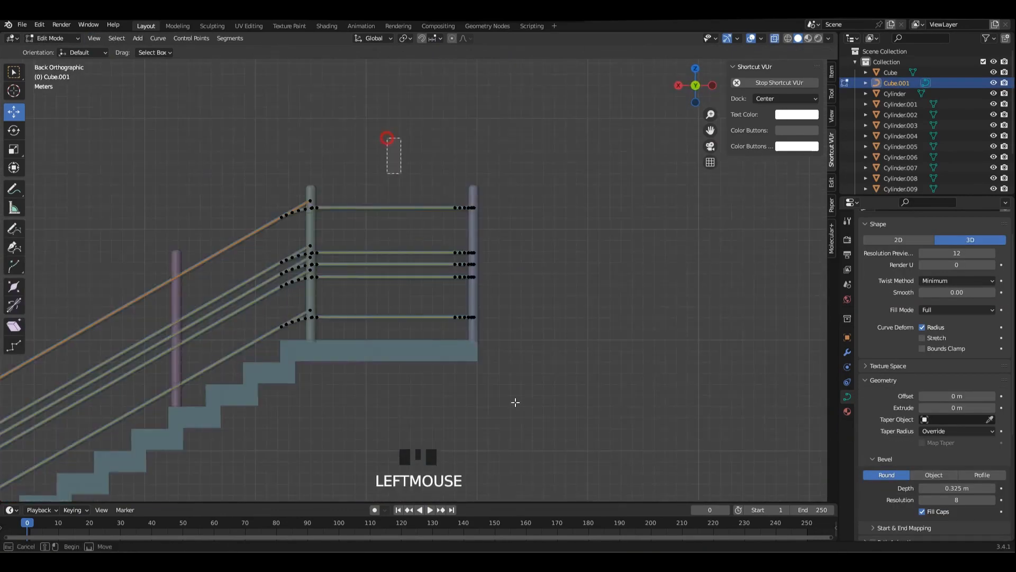
- Examine the railings' rounded corner against the landing's corner post from above and leave curve editing
{"action": "middle_click_drag", "start_coordinate": [511, 387], "coordinate": [450, 385], "text": "alt"}
{"action": "scroll", "coordinate": [450, 371], "scroll_direction": "up", "scroll_amount": 1}
{"action": "middle_click_drag", "start_coordinate": [463, 252], "coordinate": [428, 365], "text": "shift"}
{"action": "scroll", "coordinate": [428, 365], "scroll_direction": "up", "scroll_amount": 5}
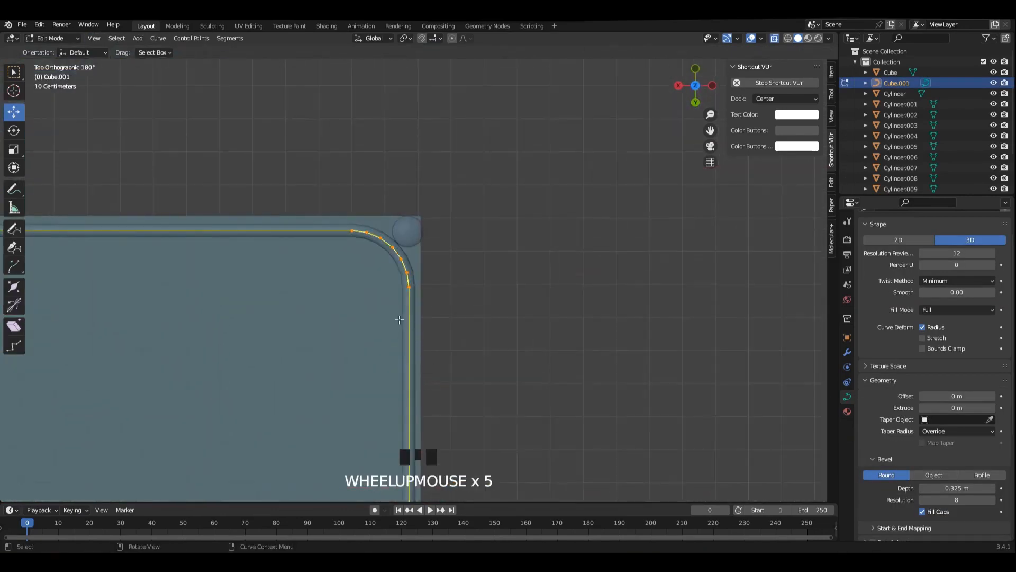
{"action": "middle_click_drag", "start_coordinate": [400, 319], "coordinate": [487, 288]}
{"action": "key", "text": "alt+z"}
{"action": "key", "text": "alt+z"}
{"action": "key", "text": "alt+z"}
{"action": "key", "text": "alt+z"}
{"action": "key", "text": "alt+z"}
{"action": "left_click", "coordinate": [503, 263]}
{"action": "key", "text": "Tab"}
{"action": "left_click", "coordinate": [522, 230]}
{"action": "middle_click_drag", "start_coordinate": [487, 288], "coordinate": [502, 223], "text": "shift"}
{"action": "scroll", "coordinate": [384, 255], "scroll_direction": "down", "scroll_amount": 2}
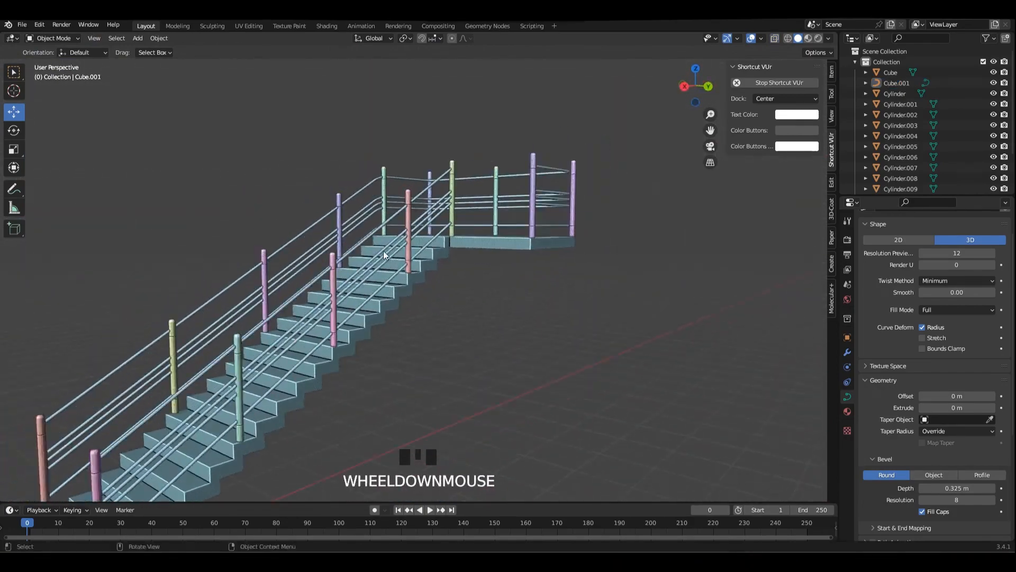
- Save the staircase file
{"action": "middle_click_drag", "start_coordinate": [384, 255], "coordinate": [550, 254], "text": "shift"}
{"action": "key", "text": "ctrl+s"}
{"action": "left_click", "coordinate": [499, 192]}
{"action": "middle_click_drag", "start_coordinate": [499, 192], "coordinate": [510, 226]}
{"action": "left_click", "coordinate": [608, 209]}
{"action": "scroll", "coordinate": [609, 209], "scroll_direction": "down", "scroll_amount": 1}
{"action": "key", "text": "a"}
{"action": "middle_click_drag", "start_coordinate": [609, 209], "coordinate": [598, 228]}
{"action": "left_click", "coordinate": [542, 155]}
{"action": "middle_click_drag", "start_coordinate": [598, 228], "coordinate": [588, 175], "text": "shift"}
{"action": "key", "text": "ctrl+s"}
- Convert the railing curve into a mesh
{"action": "left_click", "coordinate": [548, 141]}
{"action": "middle_click_drag", "start_coordinate": [587, 174], "coordinate": [497, 159], "text": "shift"}
{"action": "right_click", "coordinate": [505, 150]}
{"action": "left_click", "coordinate": [552, 148]}
{"action": "left_click", "coordinate": [554, 165]}
{"action": "scroll", "coordinate": [554, 168], "scroll_direction": "up", "scroll_amount": 2}
{"action": "middle_click_drag", "start_coordinate": [497, 159], "coordinate": [479, 180], "text": "shift"}
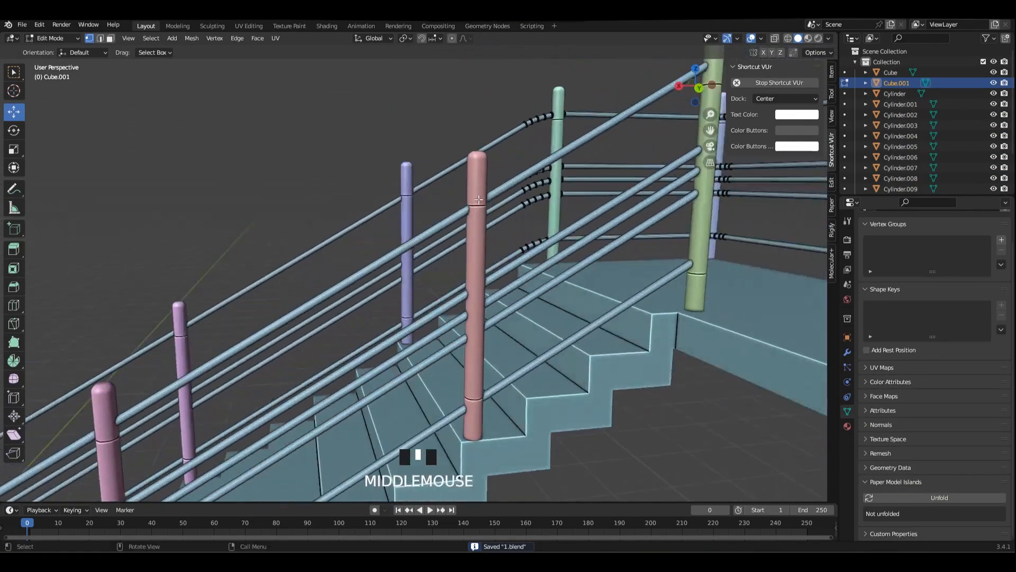
- Join the stairs, landing, railings and most of the upper posts into one mesh object
{"action": "left_click", "coordinate": [480, 177]}
{"action": "scroll", "coordinate": [480, 176], "scroll_direction": "down", "scroll_amount": 3}
{"action": "scroll", "coordinate": [480, 176], "scroll_direction": "down", "scroll_amount": 4}
{"action": "left_click_drag", "start_coordinate": [425, 211], "coordinate": [558, 288]}
{"action": "key", "text": "ctrl+j"}
{"action": "left_click", "coordinate": [642, 283]}
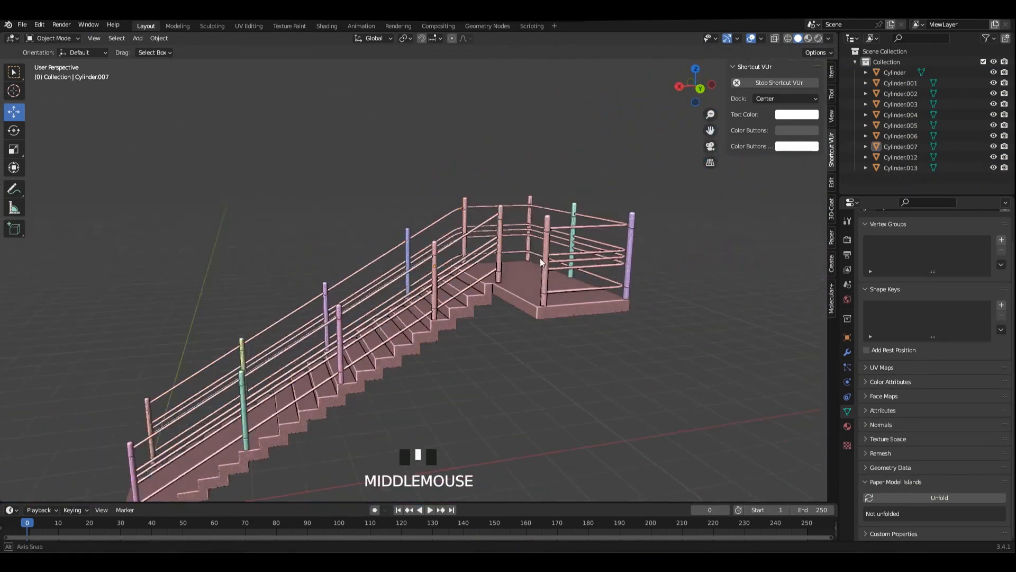
- Merge the middle outer landing post into the staircase mesh, apply all its transforms and save the file
{"action": "key", "text": "ctrl+a"}
{"action": "middle_click_drag", "start_coordinate": [540, 258], "coordinate": [596, 183]}
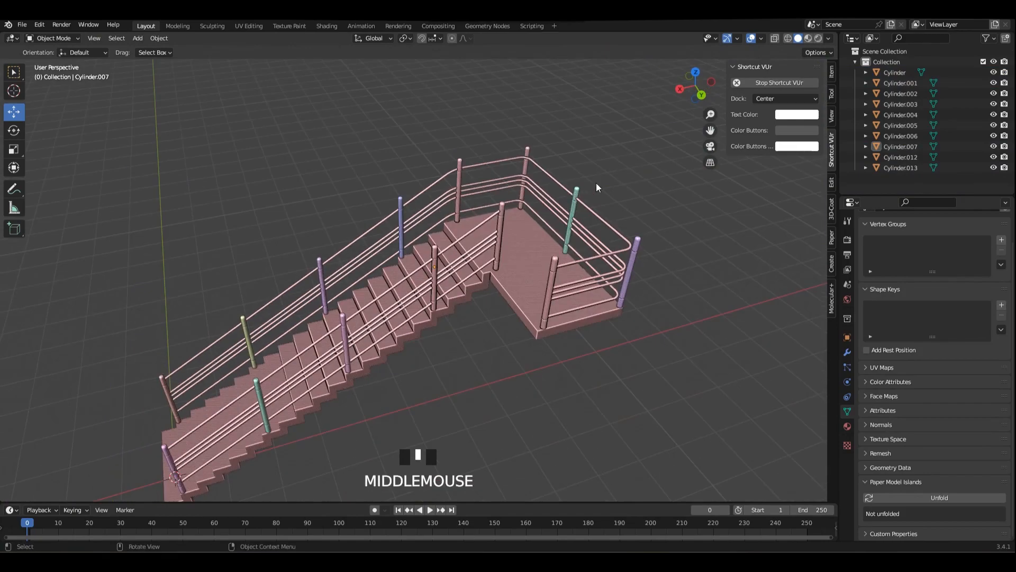
{"action": "left_click", "coordinate": [611, 247]}
{"action": "key", "text": "ctrl+a"}
{"action": "left_click", "coordinate": [541, 265]}
{"action": "middle_click_drag", "start_coordinate": [541, 265], "coordinate": [653, 248], "text": "alt"}
{"action": "key", "text": "ctrl+s"}
{"action": "scroll", "coordinate": [494, 288], "scroll_direction": "down", "scroll_amount": 2}
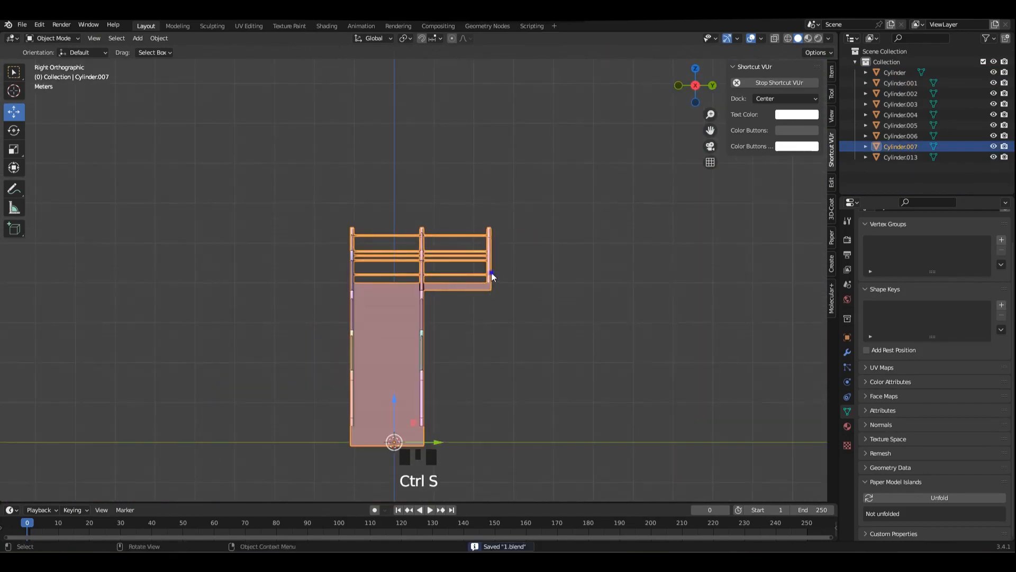
- Set the joined staircase mesh's origin to its geometry
{"action": "right_click", "coordinate": [491, 272]}
{"action": "mouse_move", "coordinate": [492, 272]}
{"action": "left_click", "coordinate": [551, 294]}
{"action": "middle_click_drag", "start_coordinate": [552, 294], "coordinate": [438, 300]}
{"action": "scroll", "coordinate": [438, 300], "scroll_direction": "up", "scroll_amount": 4}
- Select the lengthwise edge line of the lowest outer rail, which runs up the flight and around the landing
{"action": "key", "text": "Tab"}
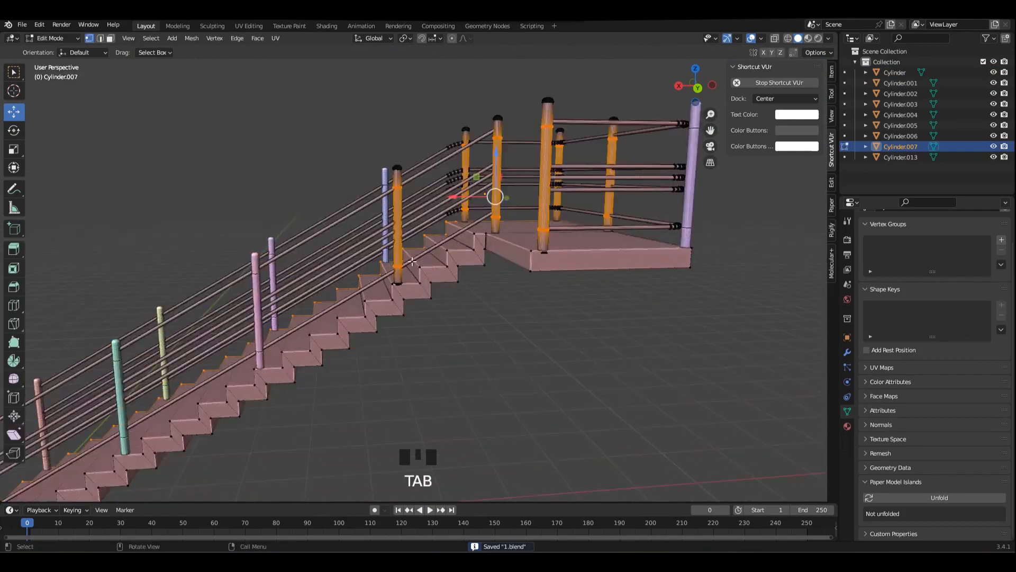
{"action": "middle_click_drag", "start_coordinate": [382, 254], "coordinate": [492, 248]}
{"action": "middle_click_drag", "start_coordinate": [492, 248], "coordinate": [444, 264], "text": "shift"}
{"action": "middle_click_drag", "start_coordinate": [444, 264], "coordinate": [423, 204], "text": "shift"}
{"action": "scroll", "coordinate": [458, 250], "scroll_direction": "up", "scroll_amount": 4}
{"action": "key", "text": "alt+z"}
{"action": "middle_click_drag", "start_coordinate": [293, 197], "coordinate": [399, 158], "text": "shift"}
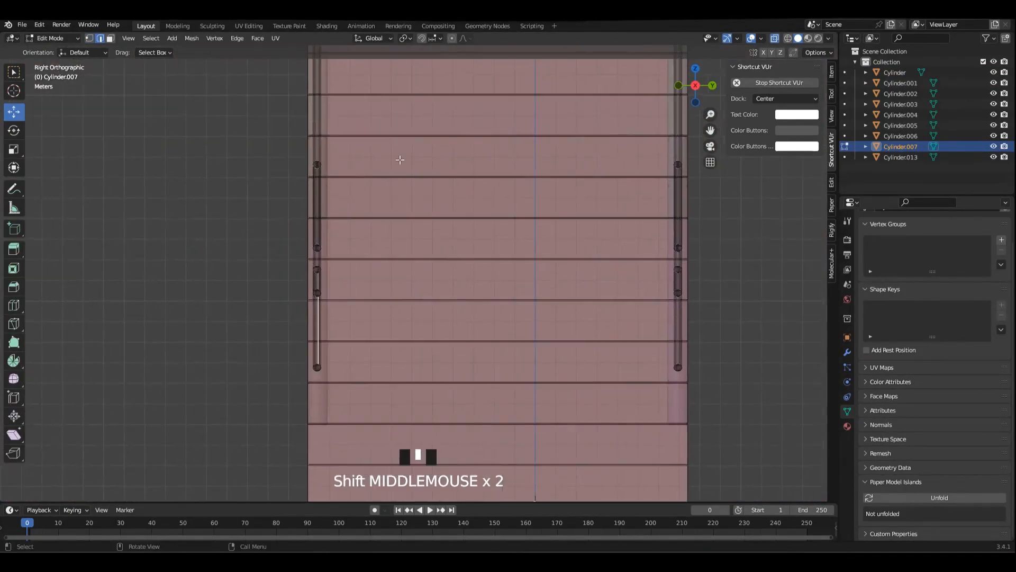
{"action": "key", "text": "KP_Decimal"}
{"action": "scroll", "coordinate": [506, 141], "scroll_direction": "up", "scroll_amount": 18}
{"action": "key", "text": "alt+z"}
{"action": "key", "text": "alt+z"}
{"action": "middle_click_drag", "start_coordinate": [418, 272], "coordinate": [416, 249]}
{"action": "key", "text": "alt+z"}
- Add the lengthwise edge line of the flight's other lowest rail to the selection
{"action": "scroll", "coordinate": [411, 276], "scroll_direction": "down", "scroll_amount": 10}
{"action": "middle_click_drag", "start_coordinate": [416, 249], "coordinate": [438, 252], "text": "shift"}
{"action": "key", "text": "alt+z"}
{"action": "key", "text": "alt+z"}
{"action": "scroll", "coordinate": [441, 246], "scroll_direction": "up", "scroll_amount": 3}
{"action": "scroll", "coordinate": [424, 222], "scroll_direction": "up", "scroll_amount": 2}
{"action": "scroll", "coordinate": [424, 222], "scroll_direction": "up", "scroll_amount": 2}
{"action": "scroll", "coordinate": [432, 210], "scroll_direction": "down", "scroll_amount": 15}
- Duplicate the selected rail edge lines in place, separate them into their own object and save the file
{"action": "key", "text": "shift+d"}
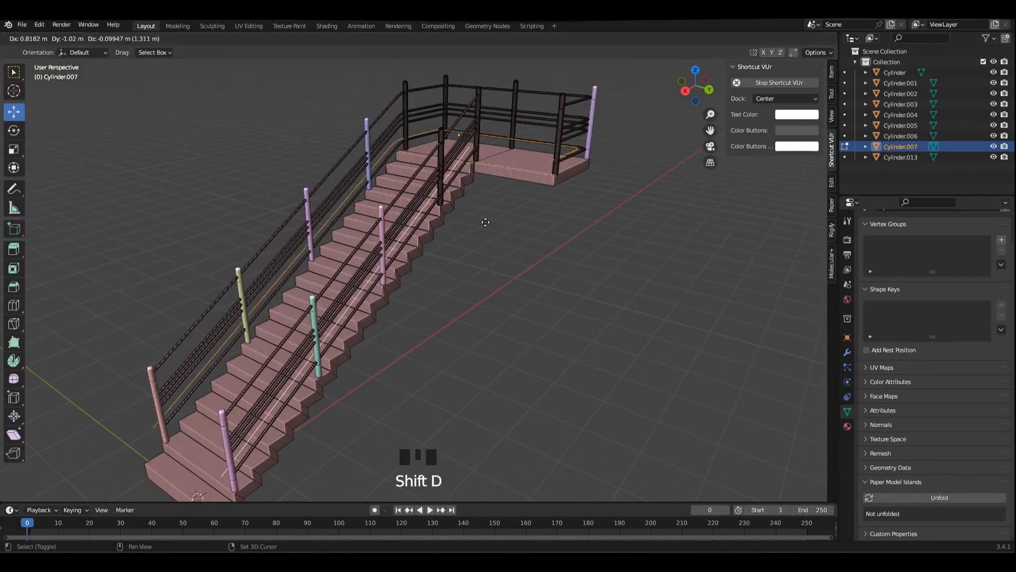
{"action": "right_click", "coordinate": [472, 191]}
{"action": "key", "text": "p"}
{"action": "left_click", "coordinate": [492, 179]}
{"action": "key", "text": "Tab"}
{"action": "left_click", "coordinate": [514, 189]}
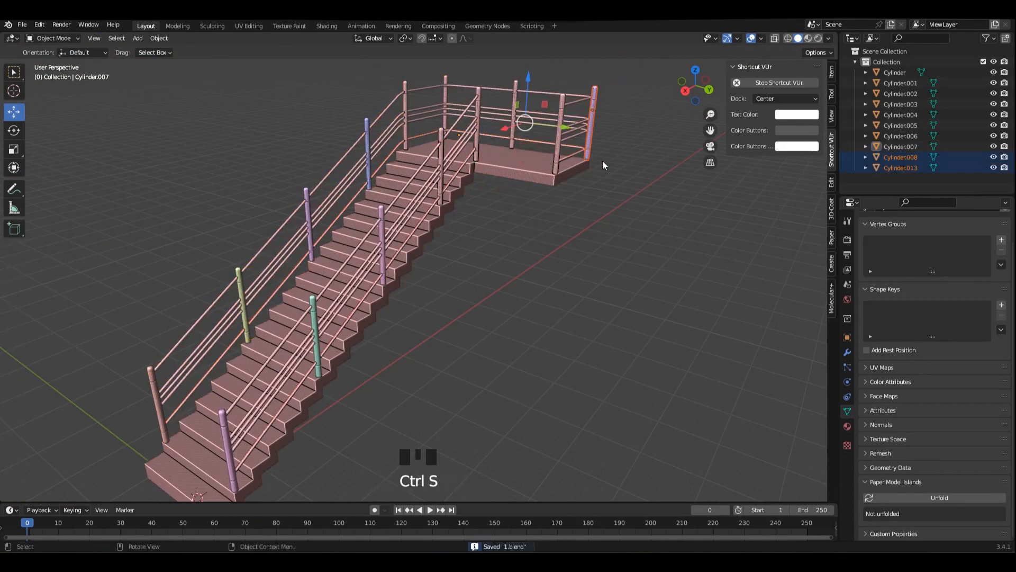
- Apply all transforms to the separated rail lines and the outer corner post, and set their origins to geometry
{"action": "middle_click_drag", "start_coordinate": [602, 160], "coordinate": [552, 158], "text": "alt"}
{"action": "scroll", "coordinate": [534, 146], "scroll_direction": "up", "scroll_amount": 2}
{"action": "key", "text": "ctrl+a"}
{"action": "left_click", "coordinate": [615, 226]}
{"action": "middle_click", "coordinate": [535, 188], "text": "alt"}
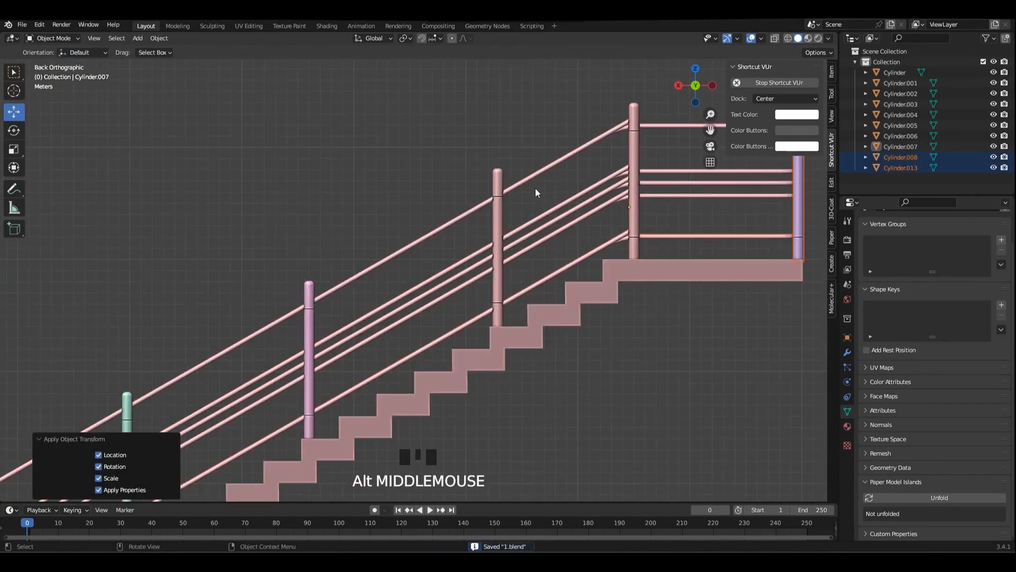
{"action": "right_click", "coordinate": [609, 199]}
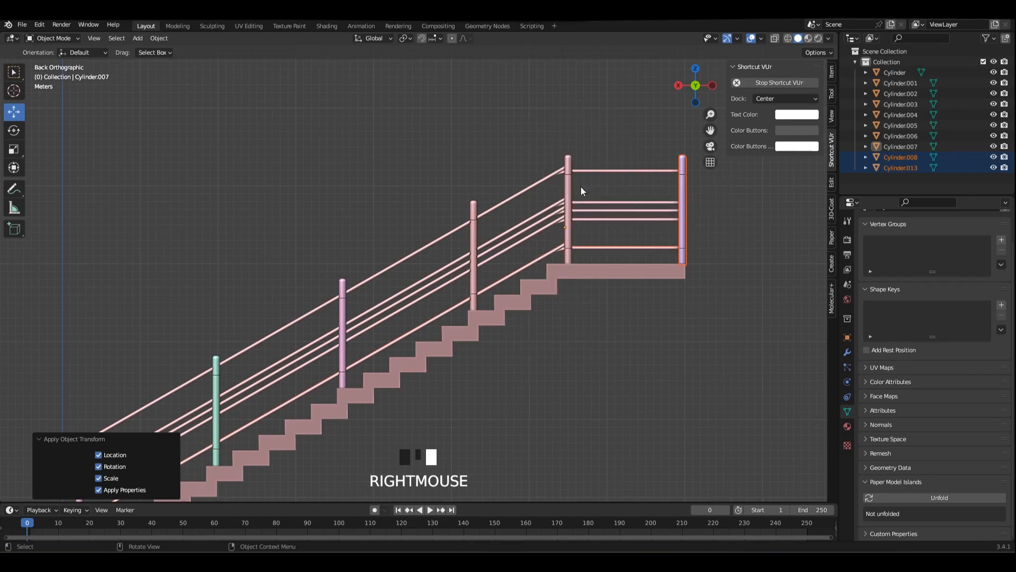
{"action": "middle_click_drag", "start_coordinate": [580, 186], "coordinate": [598, 236]}
{"action": "right_click", "coordinate": [566, 164]}
{"action": "left_click", "coordinate": [630, 181]}
- Try to move the separated rail lines freely, and undo the move
{"action": "scroll", "coordinate": [629, 184], "scroll_direction": "down", "scroll_amount": 2}
{"action": "key", "text": "Tab"}
{"action": "key", "text": "a"}
{"action": "key", "text": "Tab"}
{"action": "left_click", "coordinate": [590, 236]}
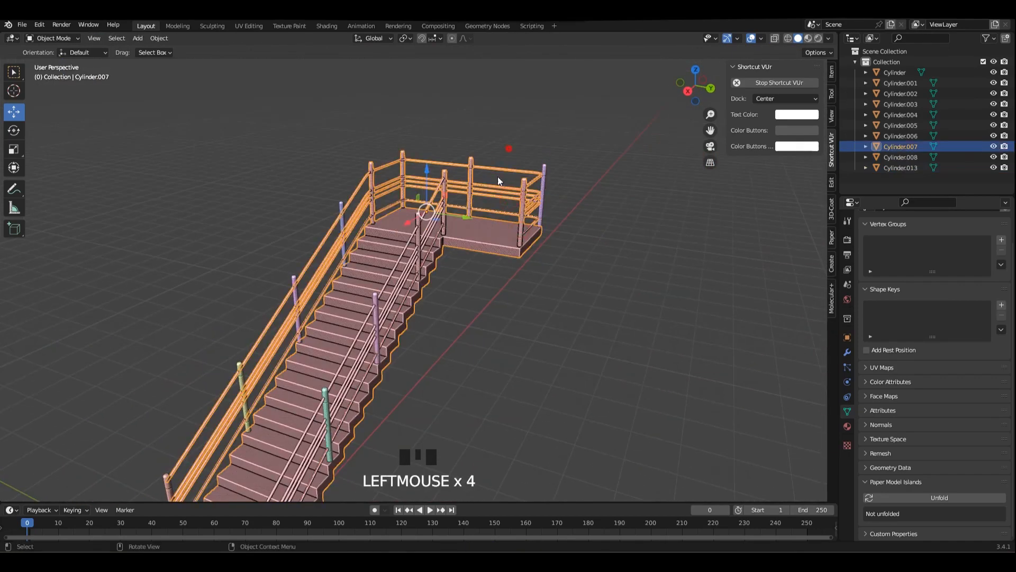
{"action": "left_click_drag", "start_coordinate": [546, 244], "coordinate": [513, 268], "text": "ctrl"}
{"action": "scroll", "coordinate": [508, 254], "scroll_direction": "down", "scroll_amount": 2}
{"action": "left_click_drag", "start_coordinate": [445, 225], "coordinate": [423, 207]}
{"action": "key", "text": "ctrl+z"}
- Try to lower the separated rail lines by about 7.83 m along Z
{"action": "key", "text": "ctrl+KP_1"}
{"action": "scroll", "coordinate": [497, 258], "scroll_direction": "up", "scroll_amount": 1}
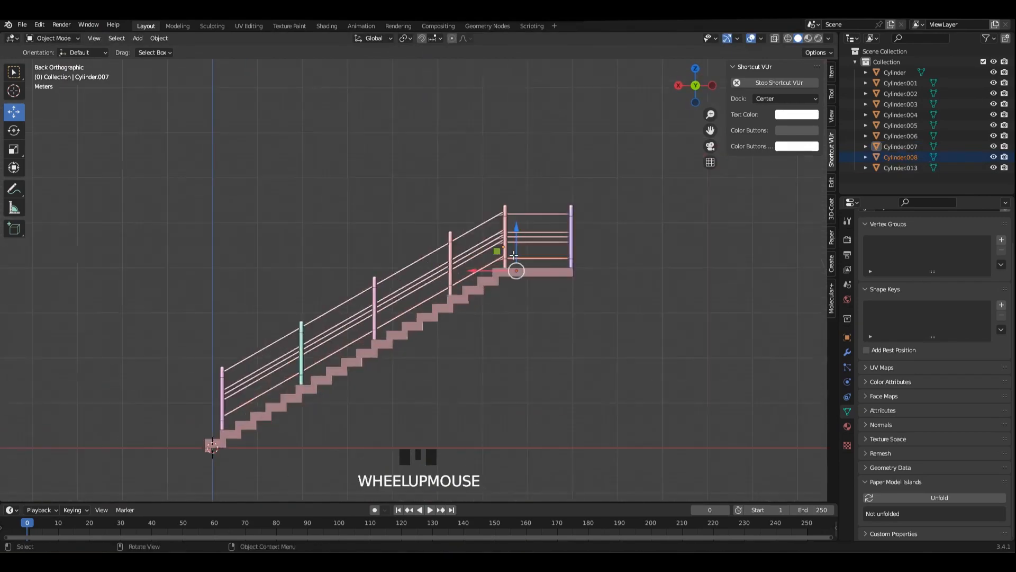
{"action": "key", "text": "Tab"}
{"action": "scroll", "coordinate": [497, 258], "scroll_direction": "up", "scroll_amount": 2}
{"action": "key", "text": "ctrl+z"}
{"action": "key", "text": "ctrl+z"}
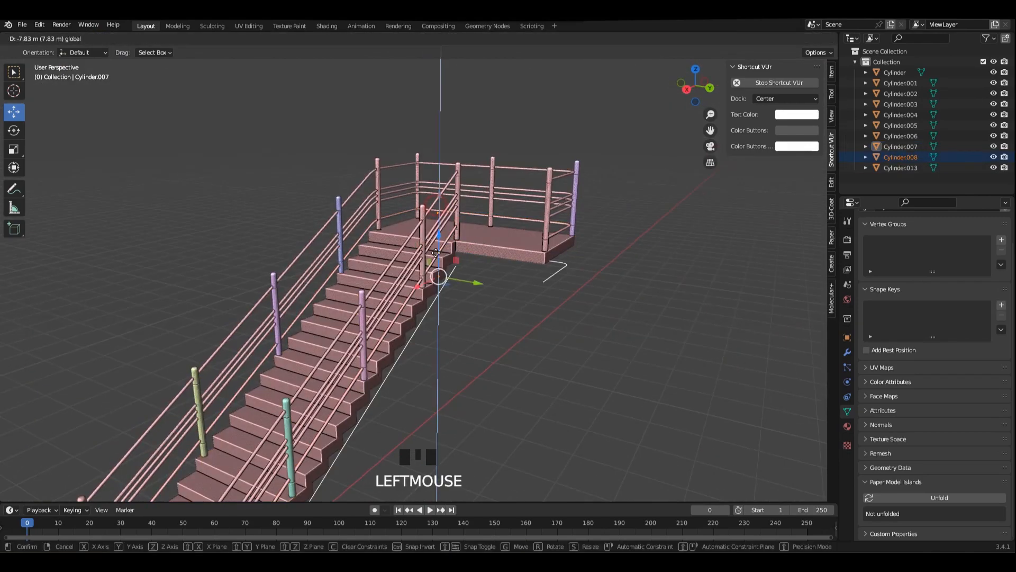
{"action": "left_click_drag", "start_coordinate": [435, 269], "coordinate": [469, 276]}
{"action": "middle_click_drag", "start_coordinate": [468, 277], "coordinate": [540, 328]}
{"action": "scroll", "coordinate": [511, 260], "scroll_direction": "up", "scroll_amount": 2}
{"action": "key", "text": "Tab"}
{"action": "key", "text": "Tab"}
{"action": "left_click", "coordinate": [525, 320]}
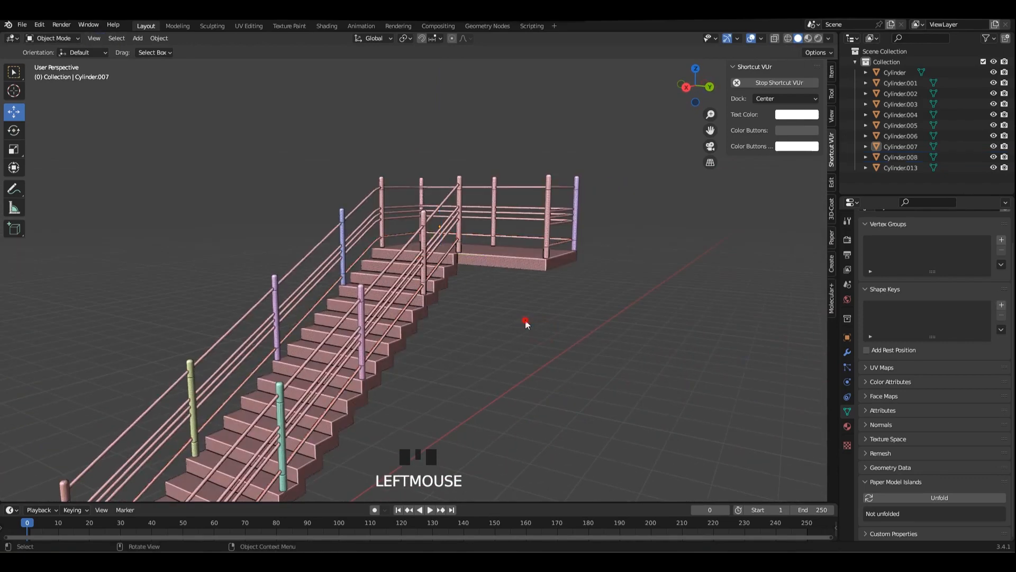
- Hide the staircase mesh and extrude the separated rail lines upward into vertical panels
{"action": "key", "text": "h"}
{"action": "left_click", "coordinate": [494, 234]}
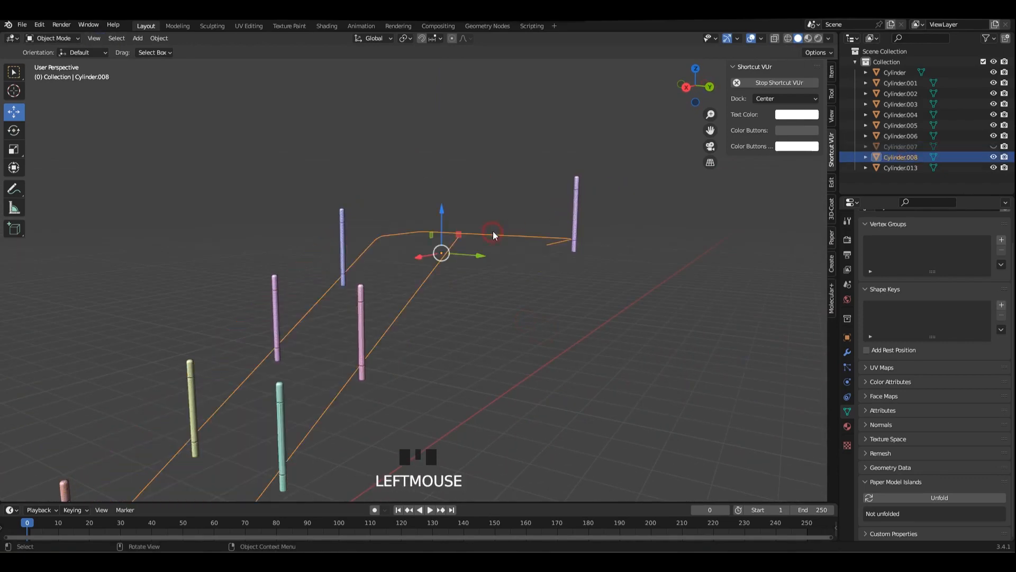
{"action": "key", "text": "Tab"}
{"action": "key", "text": "a"}
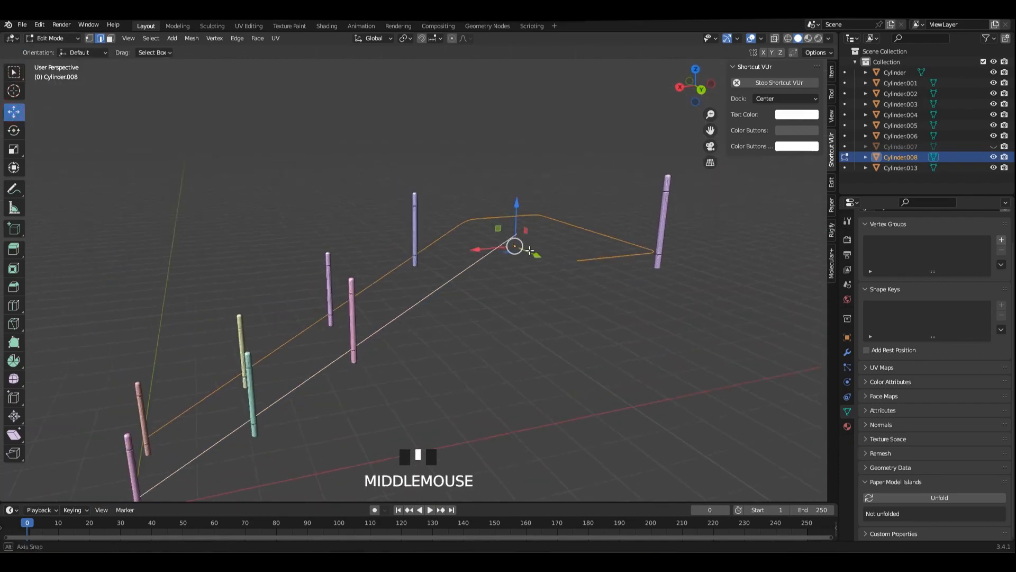
{"action": "left_click", "coordinate": [531, 241]}
{"action": "key", "text": "Tab"}
- Shade the railing panels smooth and bring the hidden staircase mesh back into view
{"action": "right_click", "coordinate": [551, 186]}
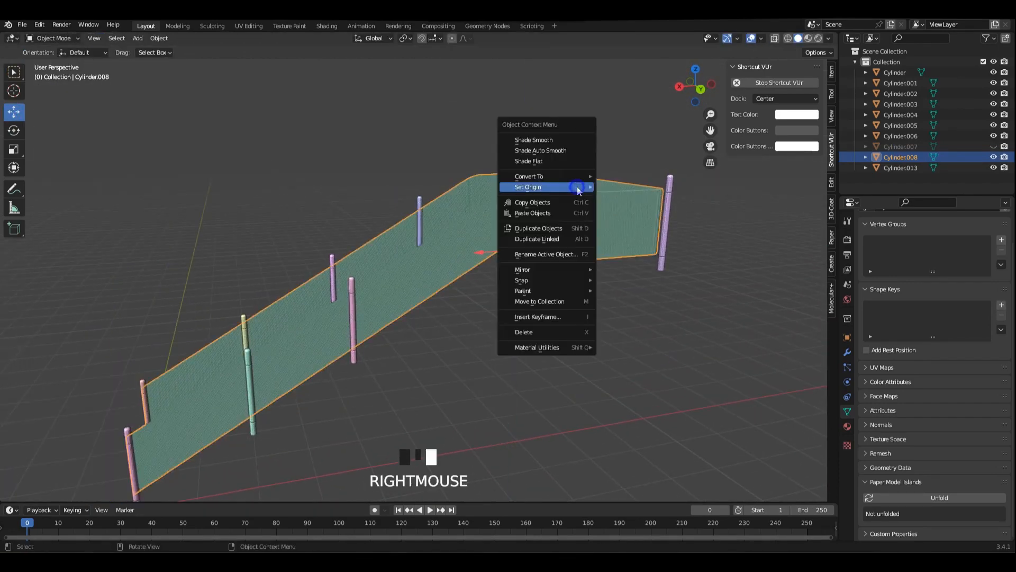
{"action": "left_click", "coordinate": [561, 143]}
{"action": "middle_click_drag", "start_coordinate": [568, 170], "coordinate": [591, 210]}
{"action": "key", "text": "slash"}
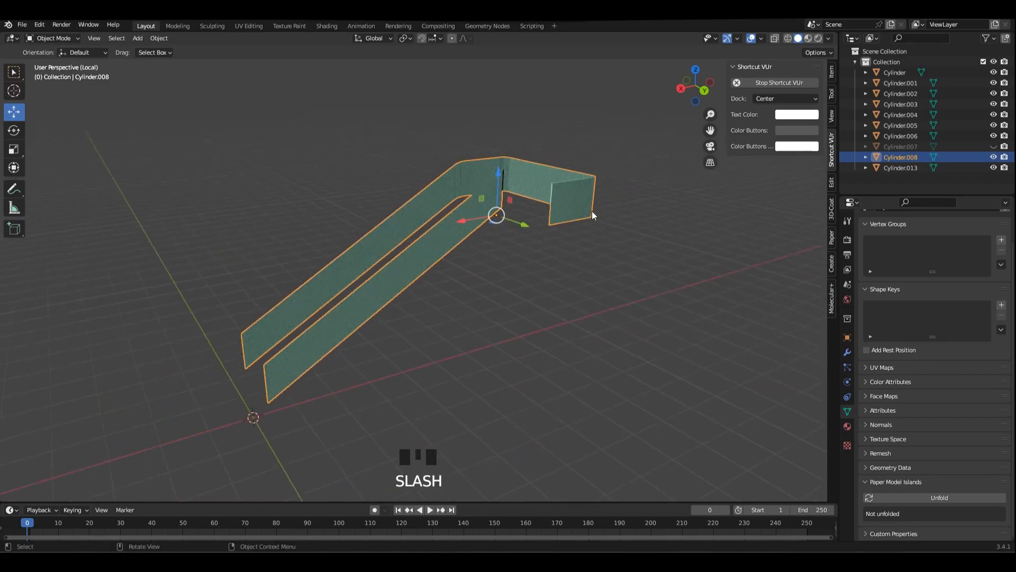
{"action": "key", "text": "alt+h"}
{"action": "left_click", "coordinate": [662, 227]}
{"action": "middle_click_drag", "start_coordinate": [662, 227], "coordinate": [682, 217]}
{"action": "key", "text": "slash"}
{"action": "double_click", "coordinate": [517, 182]}
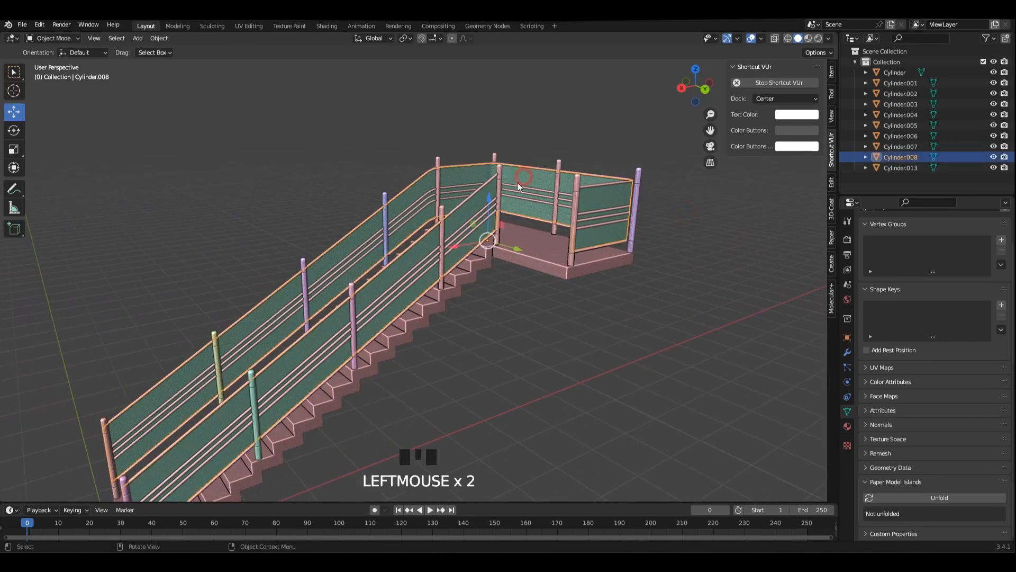
{"action": "middle_click_drag", "start_coordinate": [516, 182], "coordinate": [555, 201]}
- Set the railing panels' origin to their geometry and lower the panels about 1.59 m along Z
{"action": "key", "text": "ctrl+KP_1"}
{"action": "right_click", "coordinate": [565, 203]}
{"action": "mouse_move", "coordinate": [564, 240]}
{"action": "left_click", "coordinate": [614, 247]}
{"action": "scroll", "coordinate": [466, 230], "scroll_direction": "up", "scroll_amount": 2}
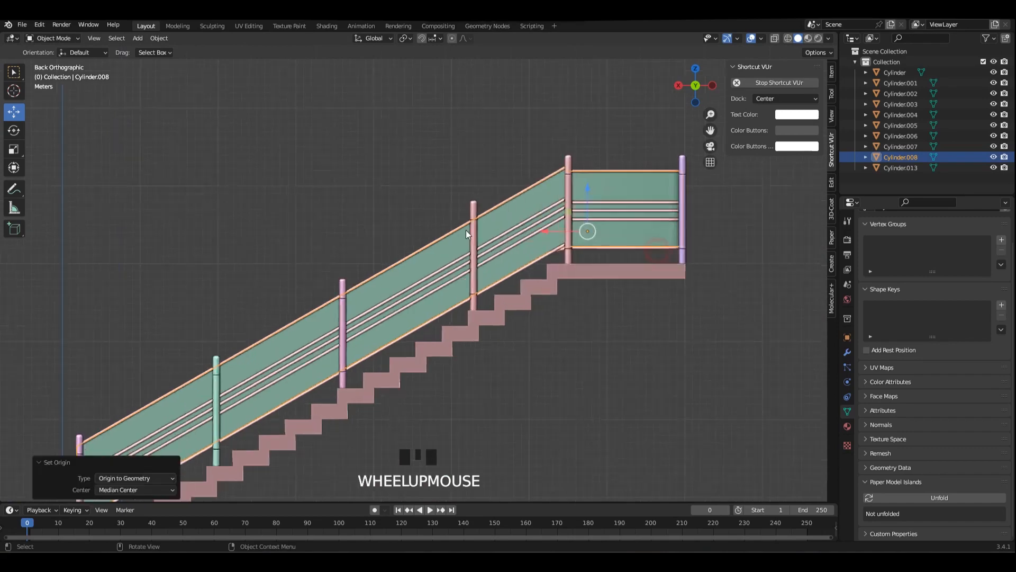
{"action": "middle_click_drag", "start_coordinate": [610, 178], "coordinate": [588, 169], "text": "shift"}
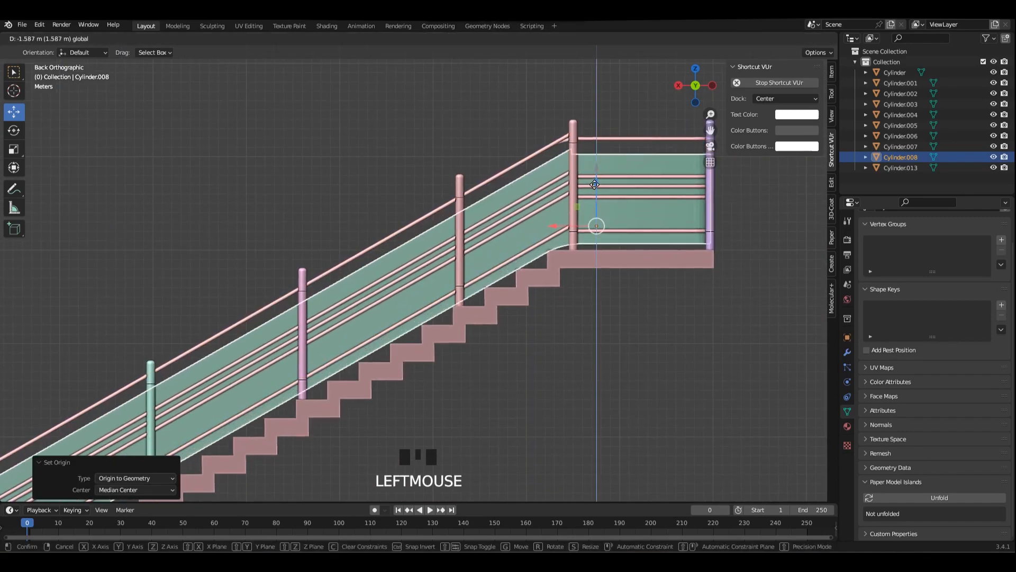
- Raise the railing panels' top edges by 0.80311 m along Z
{"action": "key", "text": "Tab"}
{"action": "scroll", "coordinate": [553, 231], "scroll_direction": "down", "scroll_amount": 2}
{"action": "key", "text": "alt+z"}
{"action": "scroll", "coordinate": [552, 230], "scroll_direction": "up", "scroll_amount": 3}
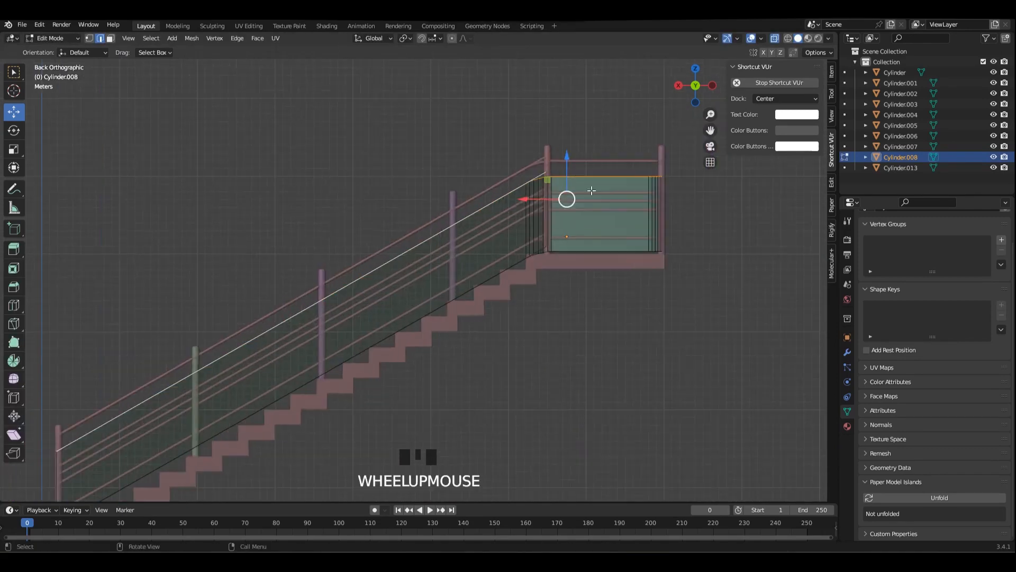
{"action": "middle_click_drag", "start_coordinate": [552, 230], "coordinate": [444, 329], "text": "shift"}
{"action": "key", "text": "alt+z"}
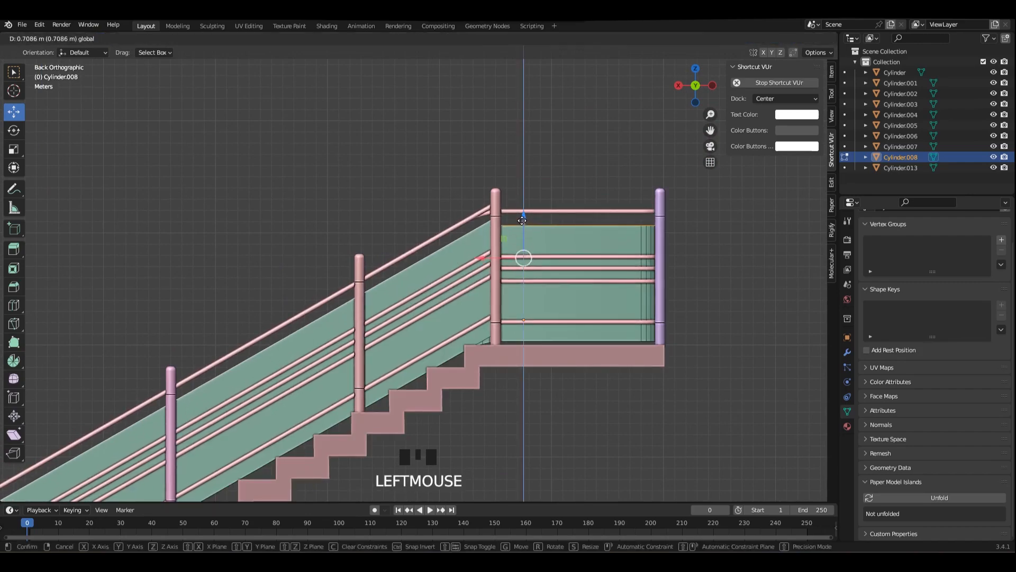
{"action": "left_click_drag", "start_coordinate": [524, 219], "coordinate": [524, 219]}
{"action": "scroll", "coordinate": [524, 219], "scroll_direction": "down", "scroll_amount": 1}
- Examine how the raised panel edges meet the post and rail at the landing, comparing see-through and solid display
{"action": "middle_click_drag", "start_coordinate": [524, 223], "coordinate": [542, 251]}
{"action": "key", "text": "alt+z"}
{"action": "scroll", "coordinate": [543, 250], "scroll_direction": "up", "scroll_amount": 4}
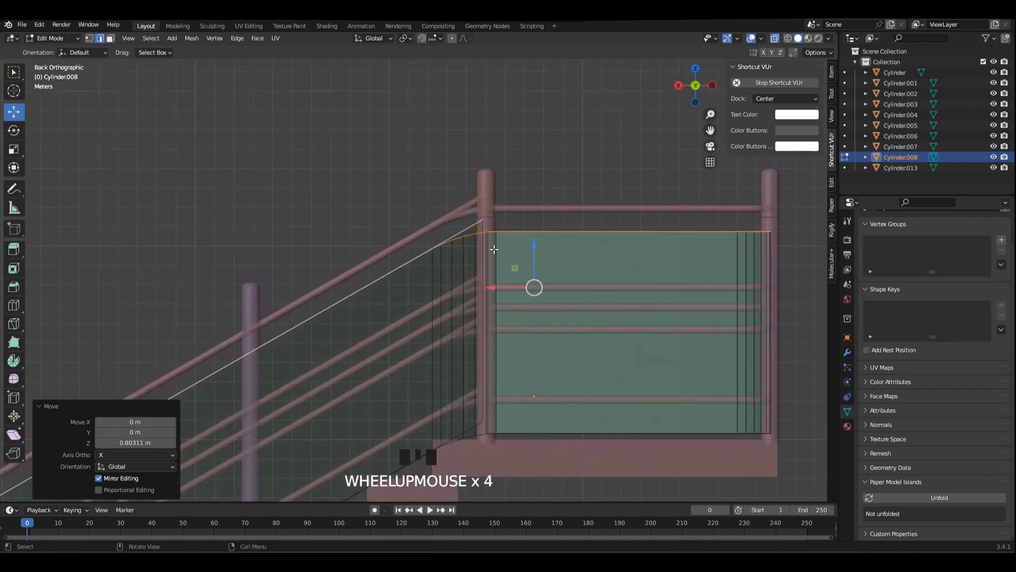
{"action": "scroll", "coordinate": [494, 249], "scroll_direction": "down", "scroll_amount": 2}
{"action": "key", "text": "alt+z"}
{"action": "scroll", "coordinate": [493, 249], "scroll_direction": "down", "scroll_amount": 1}
{"action": "scroll", "coordinate": [483, 253], "scroll_direction": "up", "scroll_amount": 2}
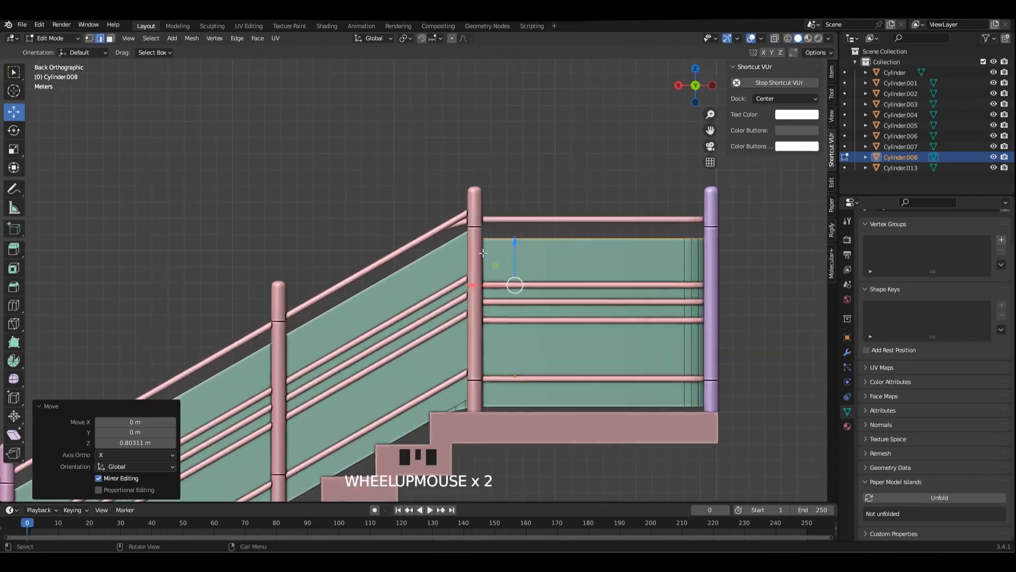
{"action": "key", "text": "alt+z"}
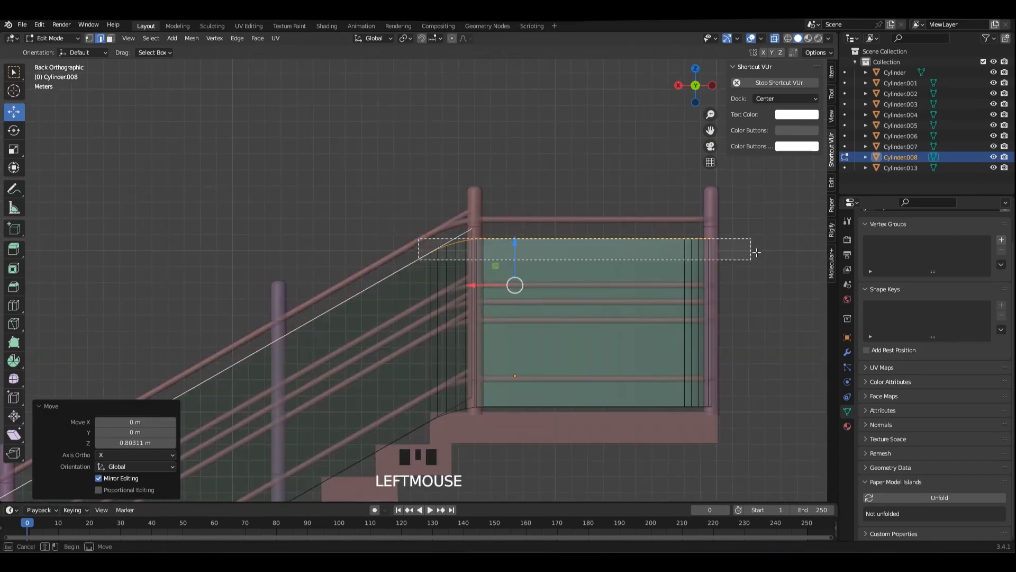
- Select the landing panel's top edge with see-through display on and switch to vertex selection
{"action": "left_click_drag", "start_coordinate": [756, 252], "coordinate": [756, 257]}
{"action": "left_click_drag", "start_coordinate": [471, 230], "coordinate": [470, 230]}
{"action": "scroll", "coordinate": [471, 229], "scroll_direction": "up", "scroll_amount": 3}
{"action": "middle_click_drag", "start_coordinate": [532, 226], "coordinate": [408, 284], "text": "shift"}
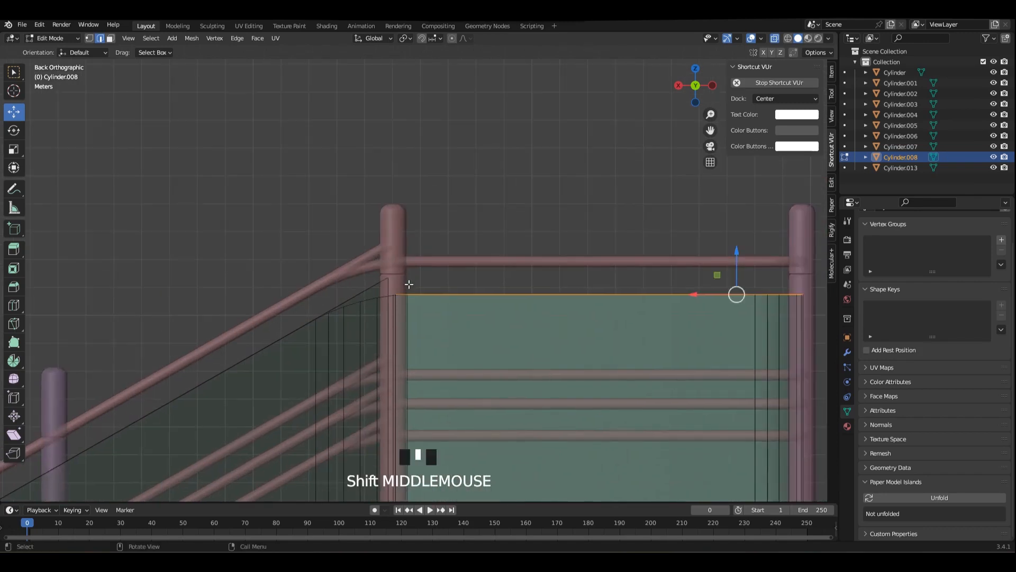
{"action": "left_click_drag", "start_coordinate": [732, 251], "coordinate": [733, 253]}
{"action": "key", "text": "1"}
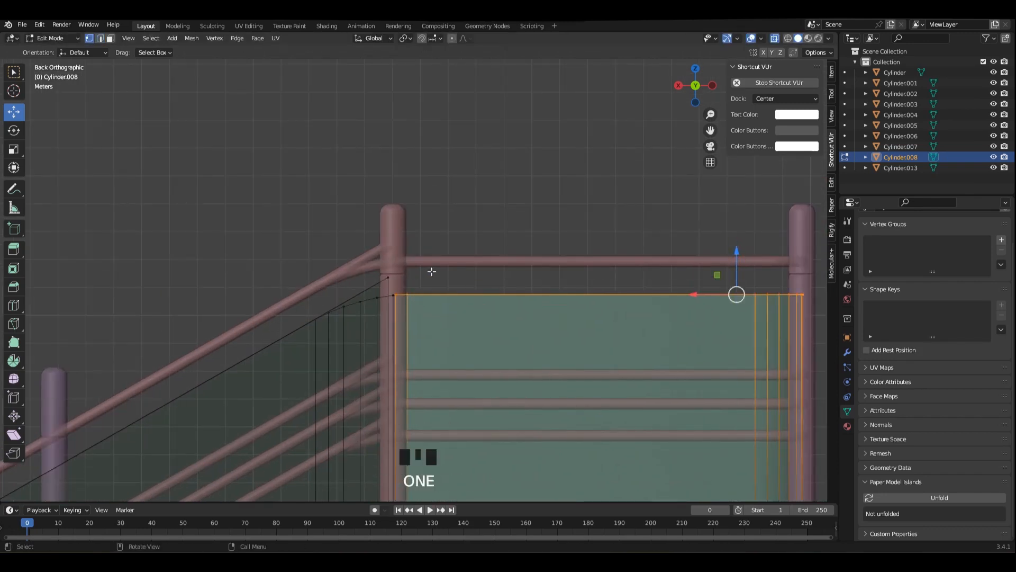
{"action": "middle_click_drag", "start_coordinate": [574, 297], "coordinate": [457, 294], "text": "shift"}
{"action": "left_click_drag", "start_coordinate": [613, 255], "coordinate": [767, 329], "text": "shift"}
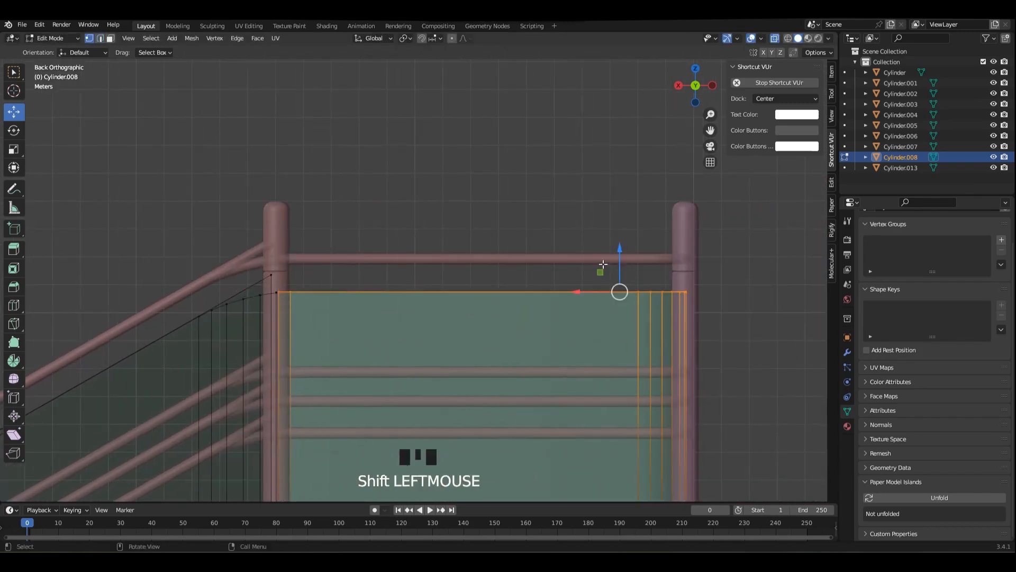
- Try to raise the landing panel's top vertices about 0.25 m along Z, together with the adjoining vertices of the sloped panel
{"action": "left_click_drag", "start_coordinate": [622, 250], "coordinate": [621, 251]}
{"action": "scroll", "coordinate": [573, 306], "scroll_direction": "down", "scroll_amount": 4}
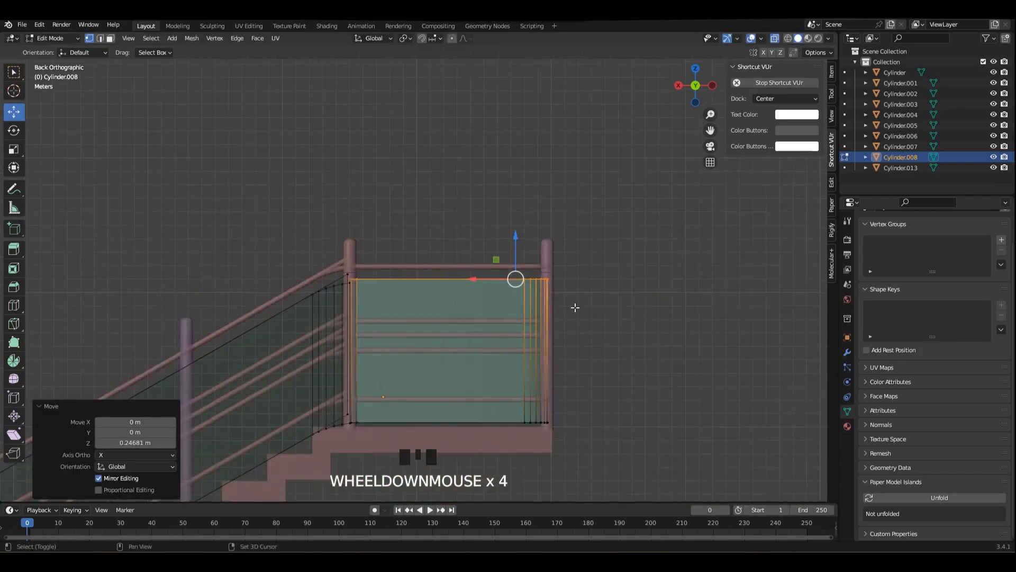
{"action": "scroll", "coordinate": [562, 247], "scroll_direction": "up", "scroll_amount": 2}
{"action": "scroll", "coordinate": [486, 270], "scroll_direction": "up", "scroll_amount": 4}
{"action": "middle_click_drag", "start_coordinate": [431, 291], "coordinate": [508, 272], "text": "shift"}
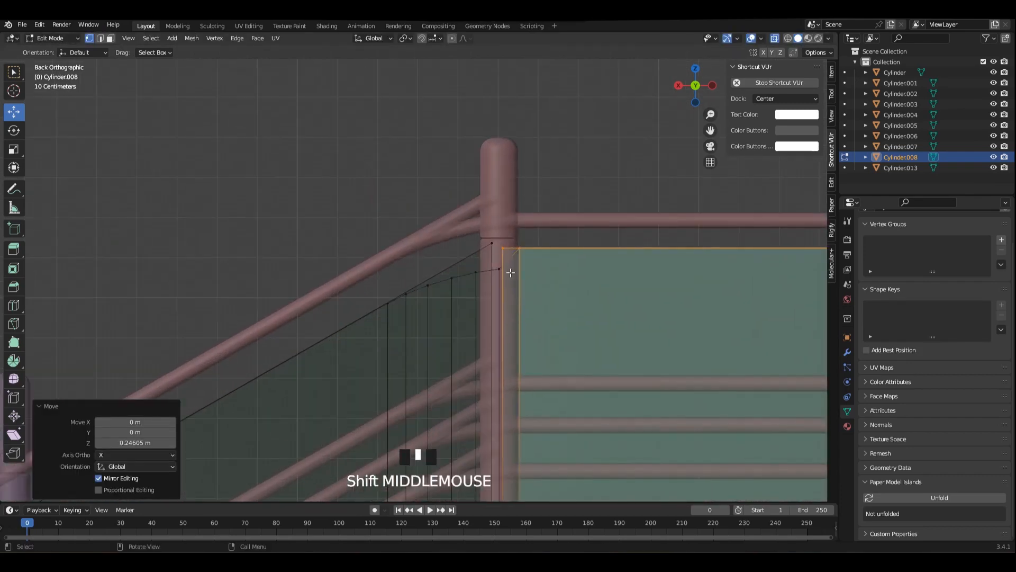
{"action": "left_click_drag", "start_coordinate": [427, 314], "coordinate": [427, 313], "text": "shift"}
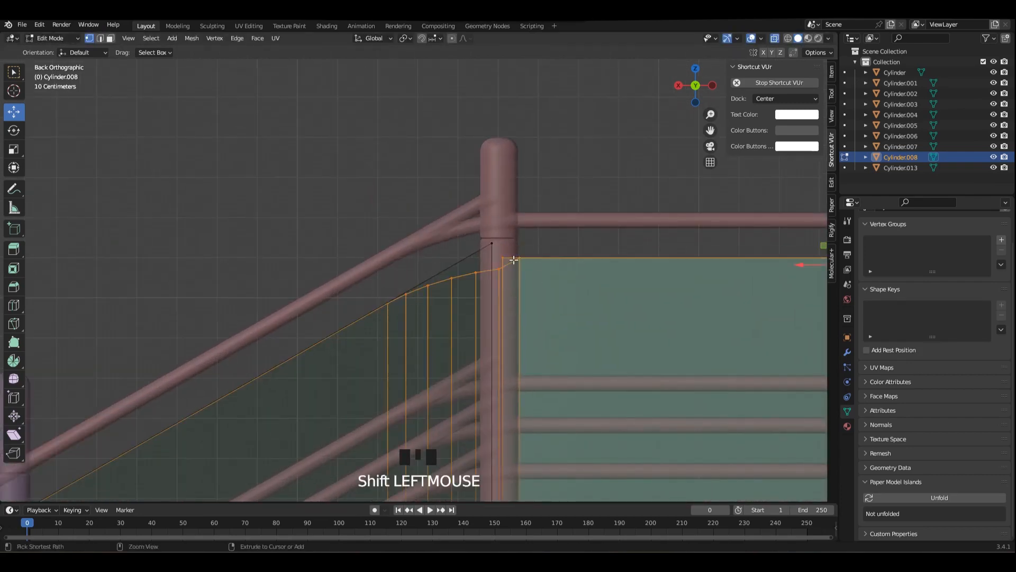
{"action": "scroll", "coordinate": [514, 260], "scroll_direction": "down", "scroll_amount": 5}
{"action": "left_click_drag", "start_coordinate": [590, 224], "coordinate": [591, 223]}
{"action": "key", "text": "ctrl+z"}
- Raise the landing panel's top vertices by 0.66449 m along Z in back view
{"action": "scroll", "coordinate": [417, 275], "scroll_direction": "up", "scroll_amount": 3}
{"action": "left_click_drag", "start_coordinate": [381, 269], "coordinate": [418, 311], "text": "ctrl"}
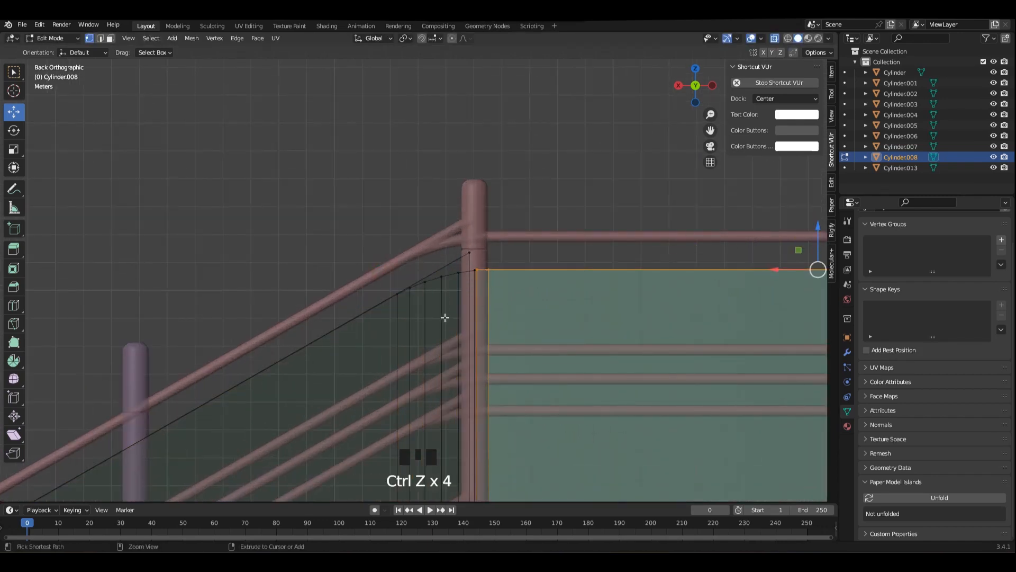
{"action": "middle_click_drag", "start_coordinate": [571, 291], "coordinate": [641, 267], "text": "shift"}
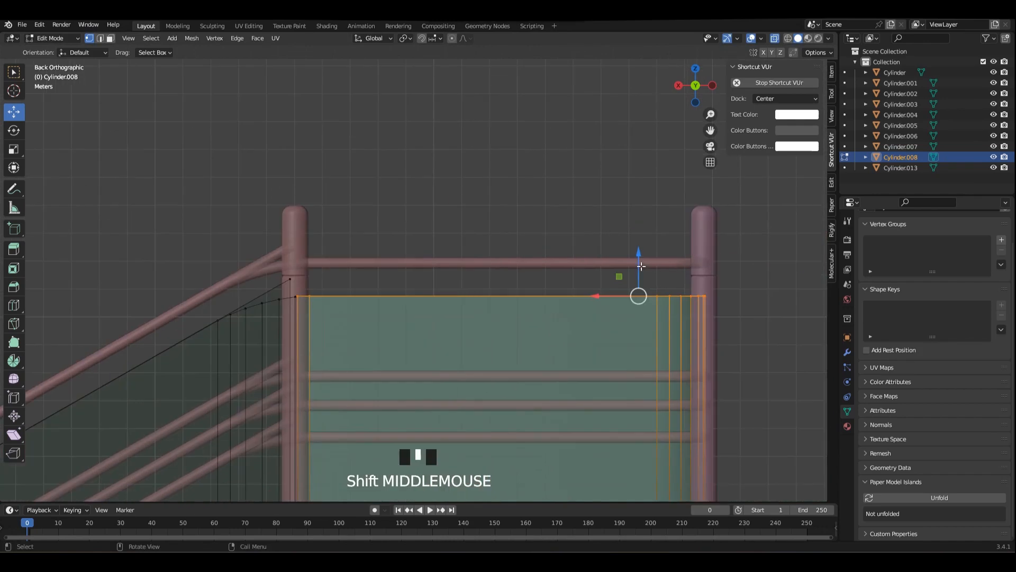
{"action": "left_click", "coordinate": [638, 243]}
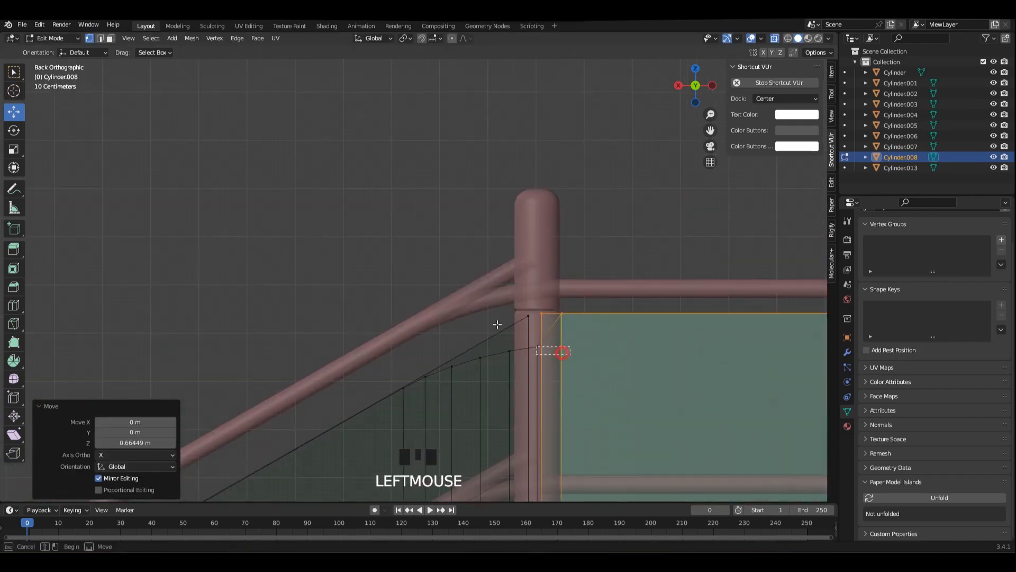
- Raise the sloped panel's top vertices beside the landing post one by one along Z, following the rail's slope
{"action": "left_click", "coordinate": [528, 316]}
{"action": "left_click", "coordinate": [534, 299]}
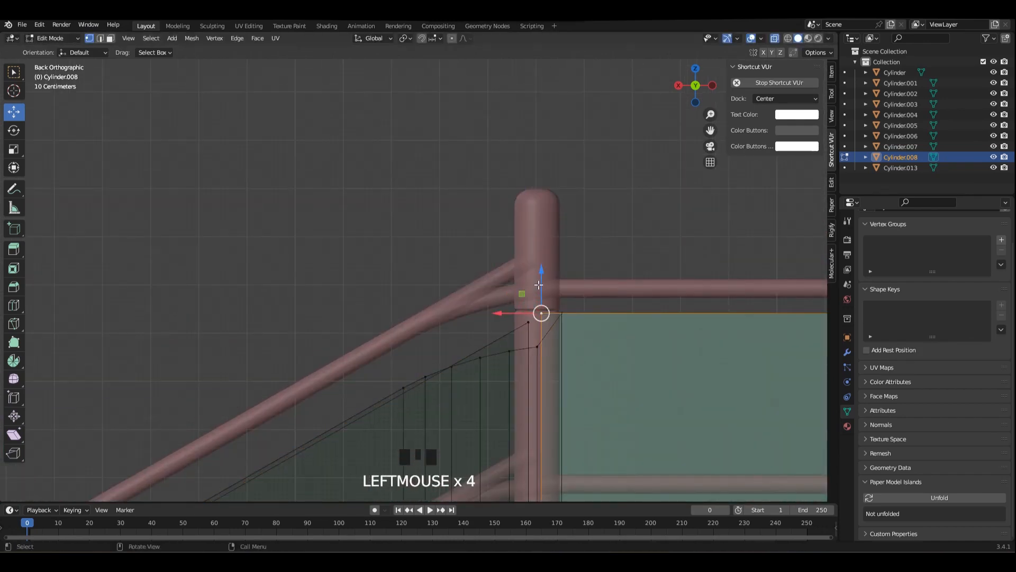
{"action": "left_click_drag", "start_coordinate": [530, 308], "coordinate": [452, 335]}
{"action": "left_click", "coordinate": [539, 348]}
{"action": "left_click", "coordinate": [520, 369]}
{"action": "left_click", "coordinate": [484, 364]}
{"action": "left_click", "coordinate": [454, 370]}
{"action": "scroll", "coordinate": [460, 345], "scroll_direction": "up", "scroll_amount": 2}
{"action": "middle_click_drag", "start_coordinate": [517, 382], "coordinate": [492, 363], "text": "shift"}
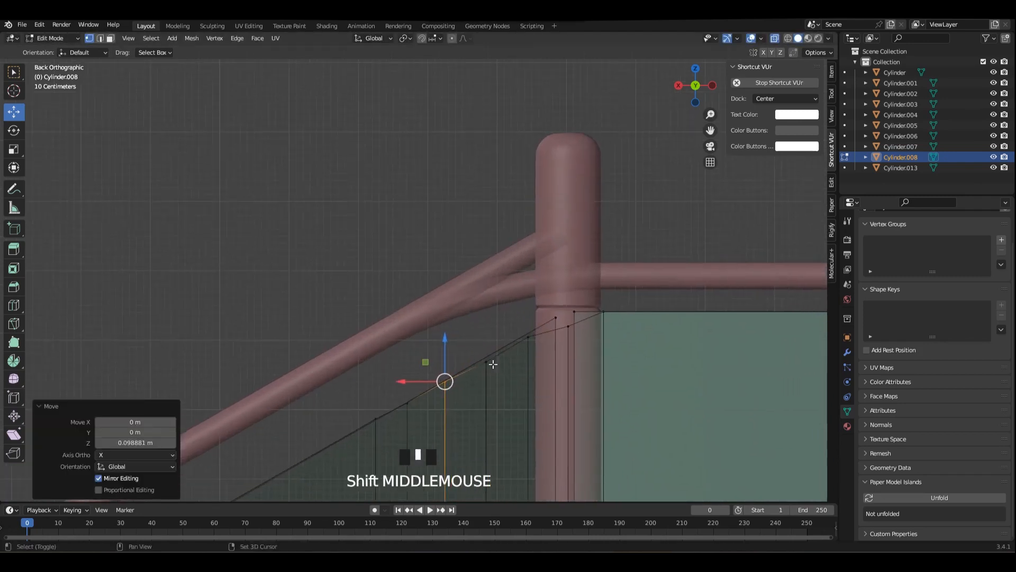
- Align the remaining top vertices of the panel's bend at the landing post, leave mesh editing and save the file
{"action": "left_click", "coordinate": [490, 364]}
{"action": "left_click_drag", "start_coordinate": [485, 328], "coordinate": [517, 321]}
{"action": "left_click_drag", "start_coordinate": [528, 301], "coordinate": [528, 297]}
{"action": "left_click_drag", "start_coordinate": [587, 339], "coordinate": [565, 294]}
{"action": "middle_click_drag", "start_coordinate": [449, 367], "coordinate": [489, 389]}
{"action": "key", "text": "Tab"}
{"action": "left_click", "coordinate": [481, 204]}
{"action": "middle_click_drag", "start_coordinate": [481, 204], "coordinate": [403, 215]}
{"action": "scroll", "coordinate": [466, 216], "scroll_direction": "down", "scroll_amount": 4}
{"action": "middle_click_drag", "start_coordinate": [466, 215], "coordinate": [457, 291]}
{"action": "key", "text": "ctrl+s"}
- Select the vertices along the railing panels' bottom edge, covering both the landing and the flight, in see-through back view
{"action": "key", "text": "Tab"}
{"action": "key", "text": "a"}
{"action": "scroll", "coordinate": [416, 239], "scroll_direction": "up", "scroll_amount": 3}
{"action": "key", "text": "Tab"}
{"action": "scroll", "coordinate": [415, 238], "scroll_direction": "down", "scroll_amount": 3}
{"action": "scroll", "coordinate": [457, 291], "scroll_direction": "up", "scroll_amount": 5}
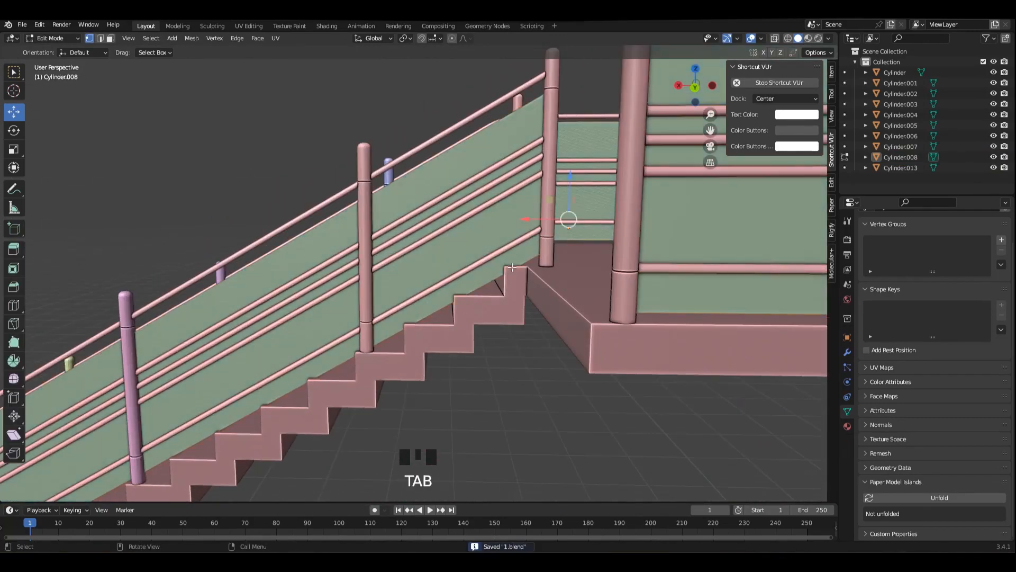
{"action": "key", "text": "ctrl+KP_1"}
{"action": "key", "text": "alt+z"}
{"action": "scroll", "coordinate": [459, 284], "scroll_direction": "up", "scroll_amount": 2}
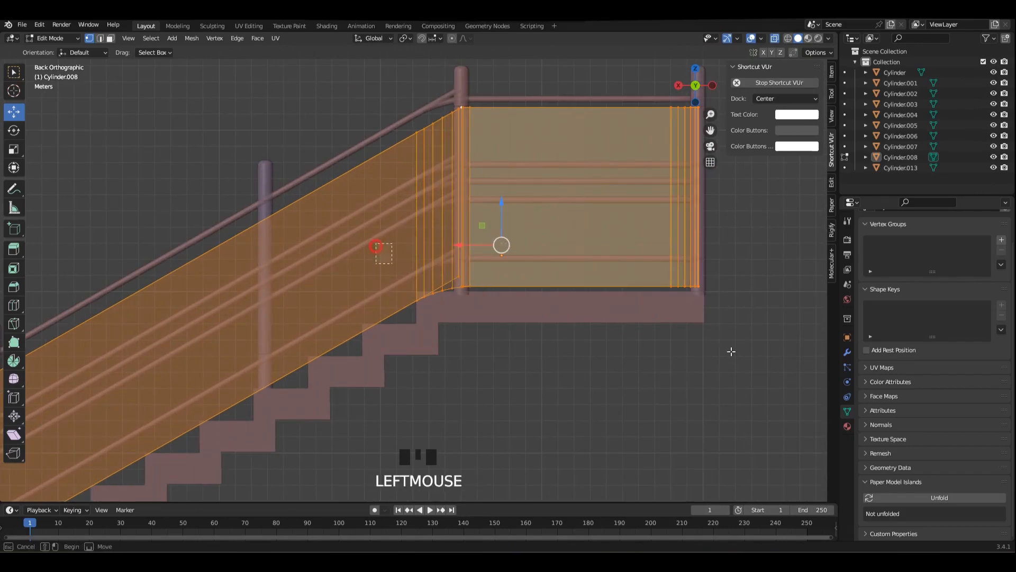
{"action": "left_click_drag", "start_coordinate": [731, 351], "coordinate": [767, 364]}
{"action": "scroll", "coordinate": [499, 256], "scroll_direction": "down", "scroll_amount": 3}
{"action": "middle_click_drag", "start_coordinate": [318, 360], "coordinate": [486, 236], "text": "shift"}
{"action": "middle_click_drag", "start_coordinate": [209, 369], "coordinate": [379, 297], "text": "shift"}
{"action": "middle_click_drag", "start_coordinate": [721, 192], "coordinate": [442, 328], "text": "shift"}
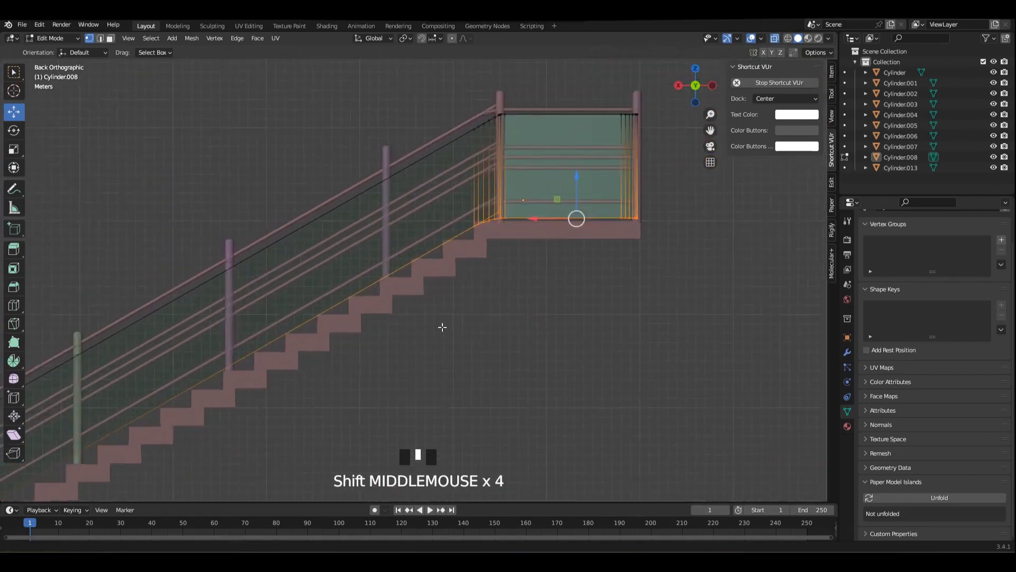
- Raise the railing panels' bottom edge slightly so it clears the landing and the steps
{"action": "scroll", "coordinate": [500, 266], "scroll_direction": "up", "scroll_amount": 3}
{"action": "key", "text": "alt+z"}
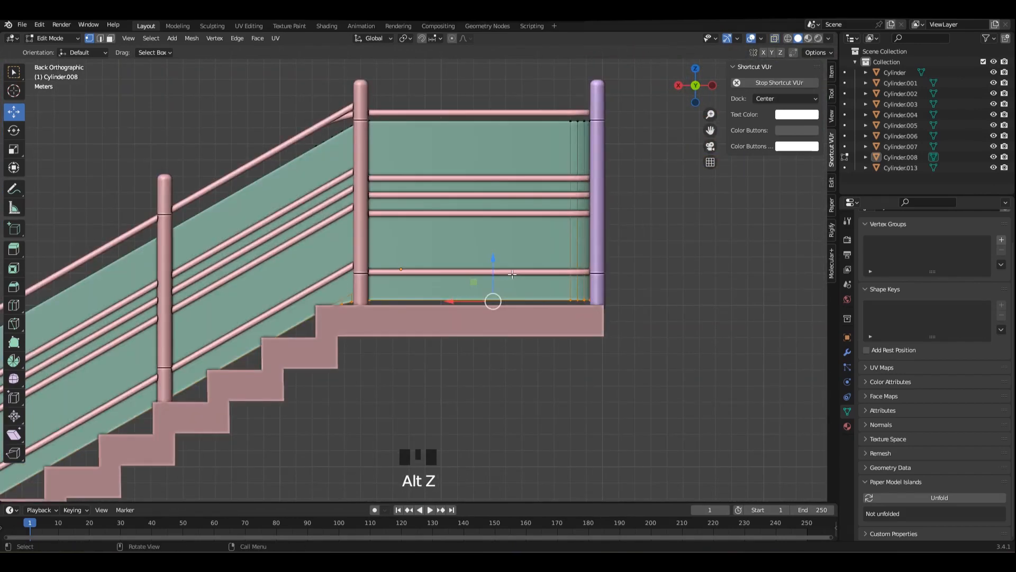
{"action": "key", "text": "alt+z"}
{"action": "left_click_drag", "start_coordinate": [495, 253], "coordinate": [499, 257]}
{"action": "scroll", "coordinate": [397, 307], "scroll_direction": "down", "scroll_amount": 6}
{"action": "middle_click_drag", "start_coordinate": [222, 399], "coordinate": [573, 246], "text": "shift"}
{"action": "scroll", "coordinate": [529, 259], "scroll_direction": "up", "scroll_amount": 3}
- Adjust the railing panels' lower vertices at the foot of the flight, return to solid display and save the file
{"action": "mouse_move", "coordinate": [480, 277]}
{"action": "left_mouse_down"}
{"action": "mouse_move", "coordinate": [381, 364]}
{"action": "mouse_move", "coordinate": [395, 343]}
{"action": "left_mouse_up"}
{"action": "scroll", "coordinate": [395, 347], "scroll_direction": "up", "scroll_amount": 2}
{"action": "scroll", "coordinate": [445, 325], "scroll_direction": "down", "scroll_amount": 3}
{"action": "middle_click_drag", "start_coordinate": [524, 301], "coordinate": [388, 374], "text": "shift"}
{"action": "middle_click_drag", "start_coordinate": [510, 341], "coordinate": [374, 413], "text": "shift"}
{"action": "scroll", "coordinate": [477, 344], "scroll_direction": "up", "scroll_amount": 4}
{"action": "mouse_move", "coordinate": [589, 281]}
{"action": "middle_mouse_down", "text": "shift"}
{"action": "mouse_move", "coordinate": [485, 311]}
{"action": "mouse_move", "coordinate": [500, 297]}
{"action": "mouse_move", "coordinate": [587, 295]}
{"action": "mouse_move", "coordinate": [656, 263]}
{"action": "mouse_move", "coordinate": [563, 297]}
{"action": "middle_mouse_up", "text": "shift"}
{"action": "scroll", "coordinate": [482, 307], "scroll_direction": "up", "scroll_amount": 2}
{"action": "key", "text": "alt+z"}
{"action": "key", "text": "Tab"}
{"action": "scroll", "coordinate": [563, 297], "scroll_direction": "up", "scroll_amount": 3}
{"action": "key", "text": "ctrl+s"}
- Open the railing panels for mesh editing, select their entire geometry and save the file
{"action": "left_click", "coordinate": [555, 157]}
{"action": "key", "text": "Tab"}
{"action": "key", "text": "a"}
{"action": "middle_click_drag", "start_coordinate": [413, 223], "coordinate": [449, 265]}
{"action": "key", "text": "ctrl+s"}
{"action": "scroll", "coordinate": [450, 265], "scroll_direction": "up", "scroll_amount": 2}
- Try to thicken the railing panels by extruding them in place and offsetting the result with Shrink/Fatten
{"action": "key", "text": "e"}
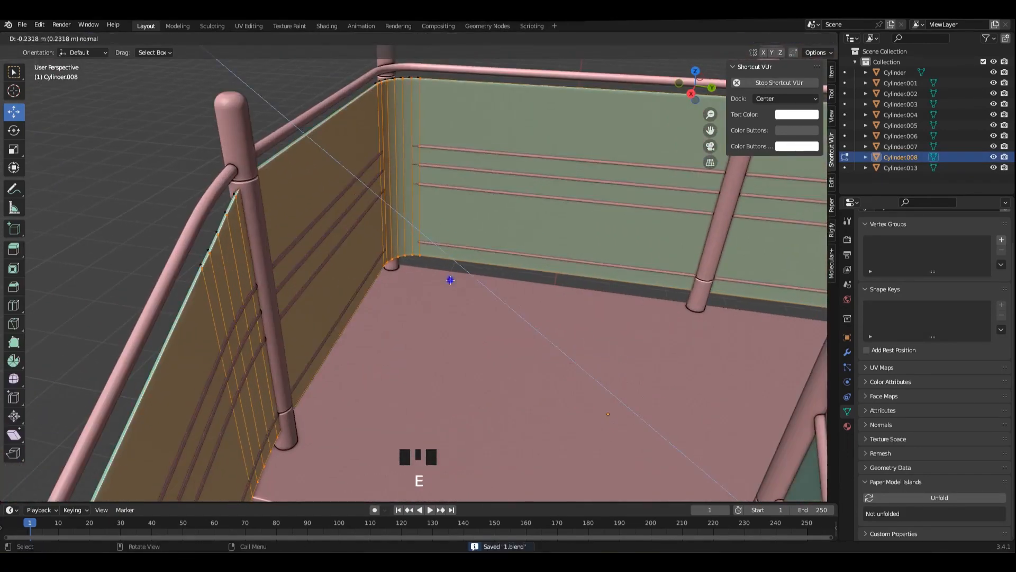
{"action": "right_click", "coordinate": [450, 280]}
{"action": "key", "text": "alt+s"}
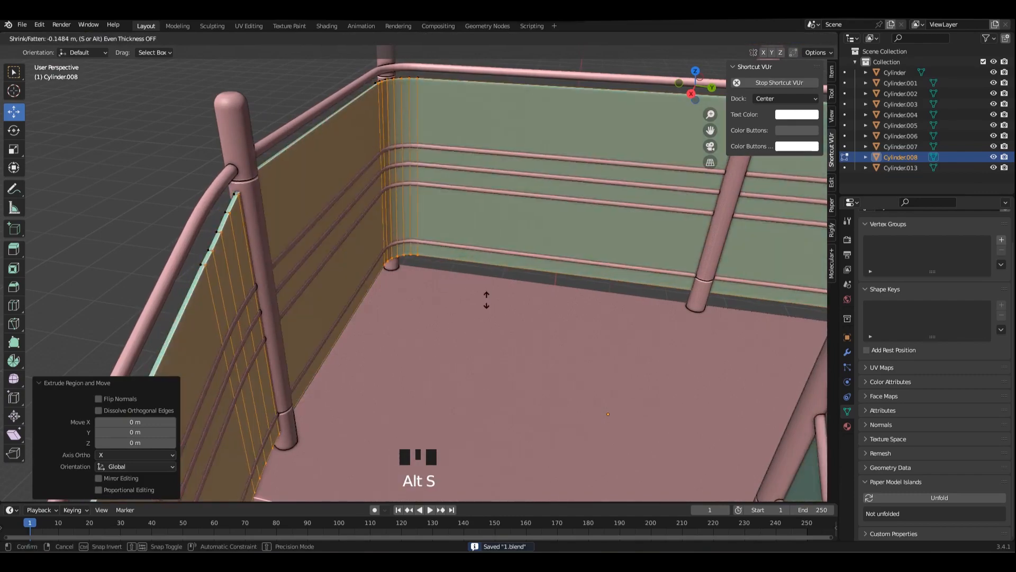
{"action": "middle_click_drag", "start_coordinate": [483, 291], "coordinate": [400, 244]}
{"action": "key", "text": "alt+s"}
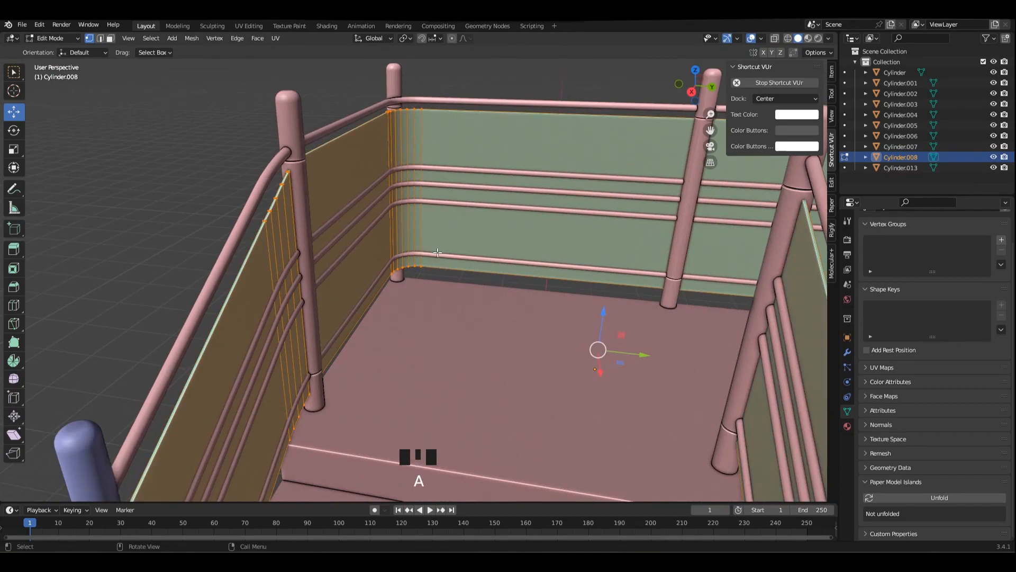
{"action": "key", "text": "ctrl+z"}
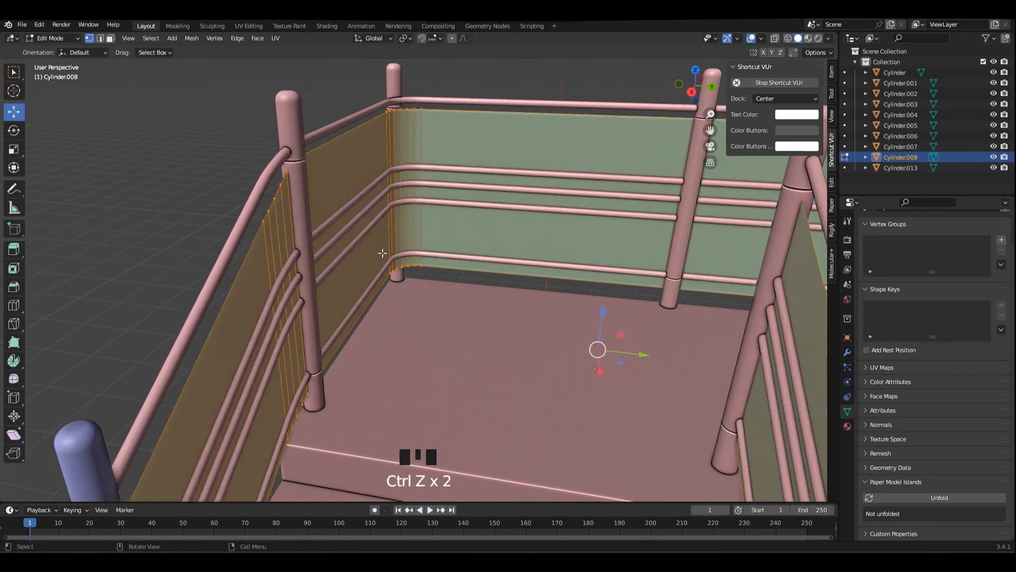
- Offset the railing panels about 0.04 m along their normals with Shrink/Fatten in top view
{"action": "middle_click_drag", "start_coordinate": [381, 256], "coordinate": [499, 245], "text": "alt"}
{"action": "key", "text": "alt+s"}
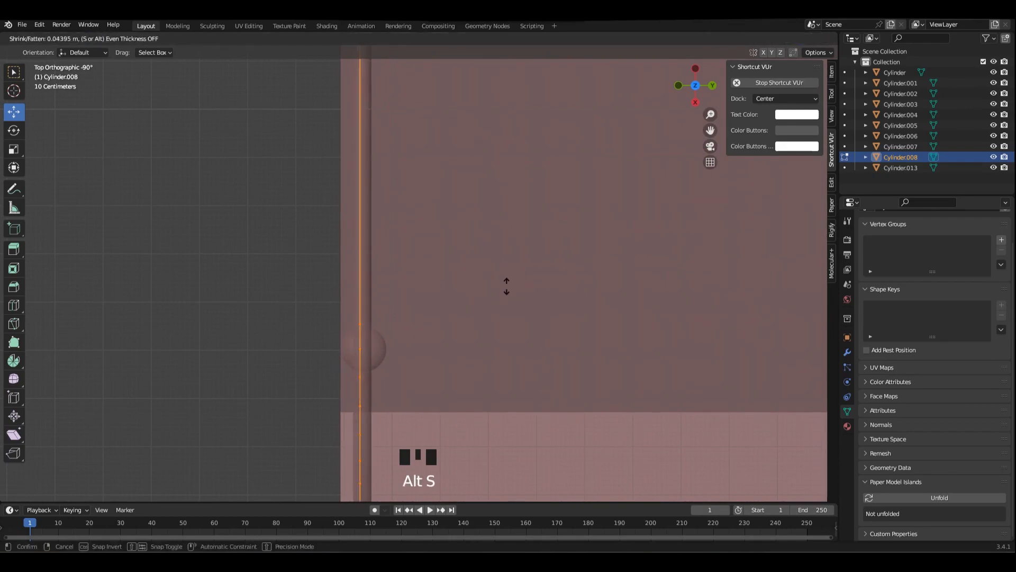
{"action": "middle_click_drag", "start_coordinate": [506, 284], "coordinate": [468, 235]}
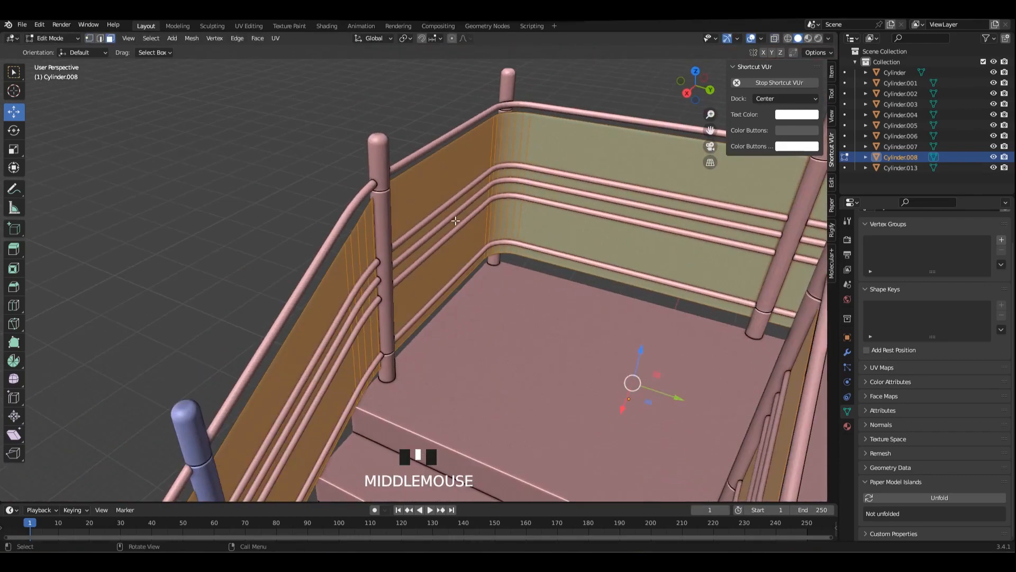
- Extrude the panel faces in place, offset them by -0.12 m with Shrink/Fatten and fine-tune their position in top view
{"action": "key", "text": "e"}
{"action": "right_click", "coordinate": [466, 231]}
{"action": "key", "text": "alt+s"}
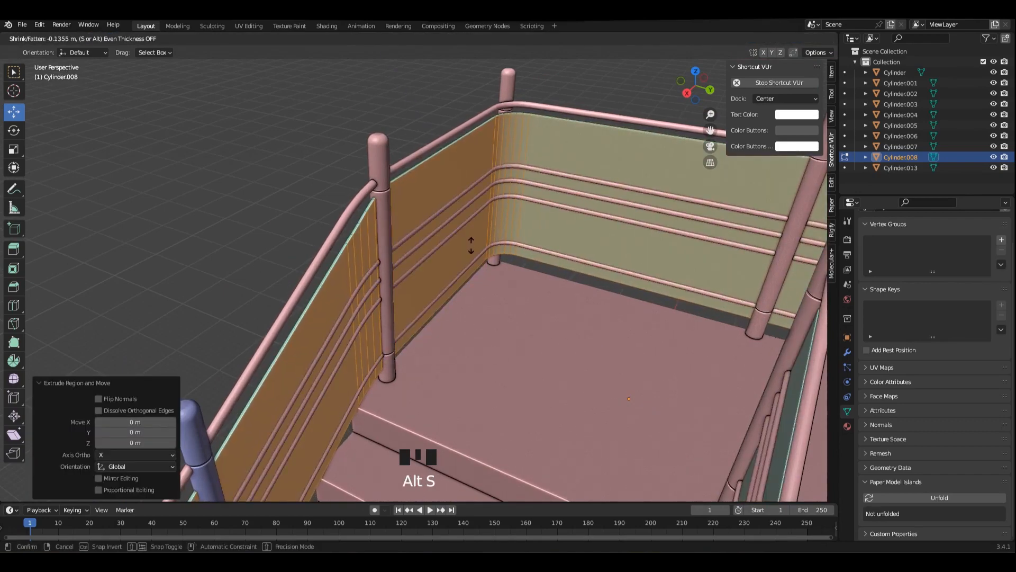
{"action": "left_click", "coordinate": [471, 245]}
{"action": "middle_click_drag", "start_coordinate": [471, 245], "coordinate": [638, 333], "text": "alt"}
{"action": "scroll", "coordinate": [466, 262], "scroll_direction": "up", "scroll_amount": 3}
{"action": "key", "text": "alt+s"}
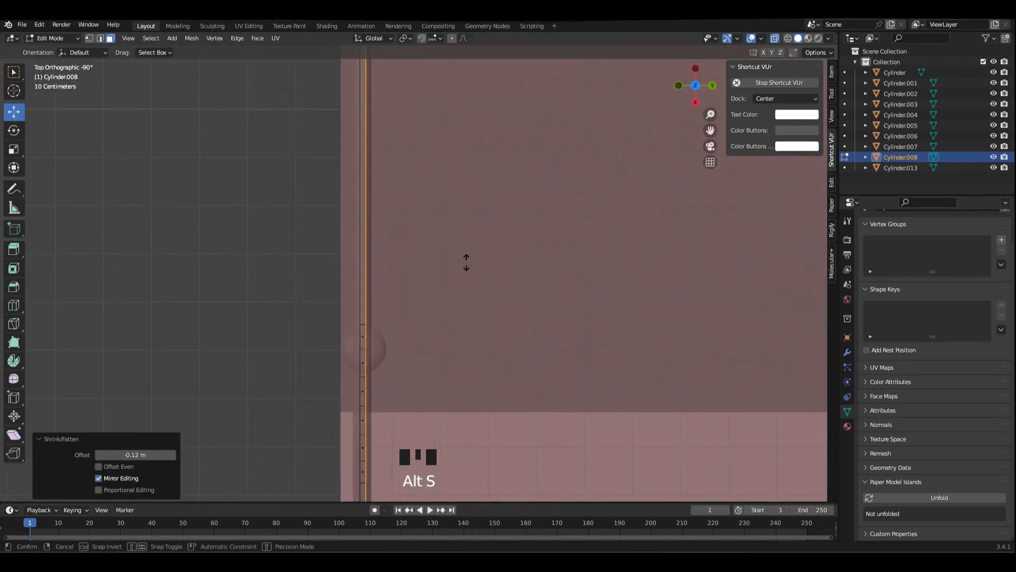
{"action": "left_click", "coordinate": [466, 261]}
- Leave mesh editing, deselect everything to check the whole staircase, and save the file
{"action": "scroll", "coordinate": [466, 261], "scroll_direction": "down", "scroll_amount": 5}
{"action": "scroll", "coordinate": [456, 222], "scroll_direction": "down", "scroll_amount": 4}
{"action": "middle_click_drag", "start_coordinate": [465, 261], "coordinate": [476, 206]}
{"action": "key", "text": "Tab"}
{"action": "scroll", "coordinate": [533, 265], "scroll_direction": "down", "scroll_amount": 4}
{"action": "left_click_drag", "start_coordinate": [582, 109], "coordinate": [562, 135]}
{"action": "left_click", "coordinate": [311, 353]}
{"action": "middle_click_drag", "start_coordinate": [311, 352], "coordinate": [330, 331]}
{"action": "left_click", "coordinate": [635, 286]}
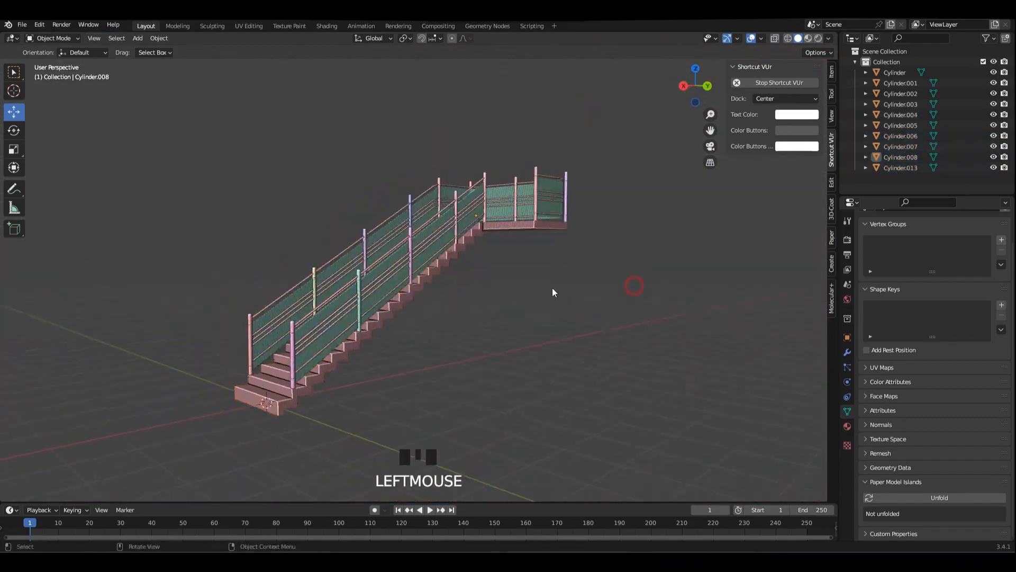
{"action": "middle_click_drag", "start_coordinate": [552, 287], "coordinate": [624, 275]}
{"action": "key", "text": "ctrl+s"}
{"action": "middle_click_drag", "start_coordinate": [579, 208], "coordinate": [481, 209]}
- Select the staircase with its railings and panels, join them into one object and apply location, rotation and scale
{"action": "left_click_drag", "start_coordinate": [611, 111], "coordinate": [429, 313]}
{"action": "key", "text": "ctrl+a"}
{"action": "left_click", "coordinate": [708, 255]}
{"action": "key", "text": "ctrl+j"}
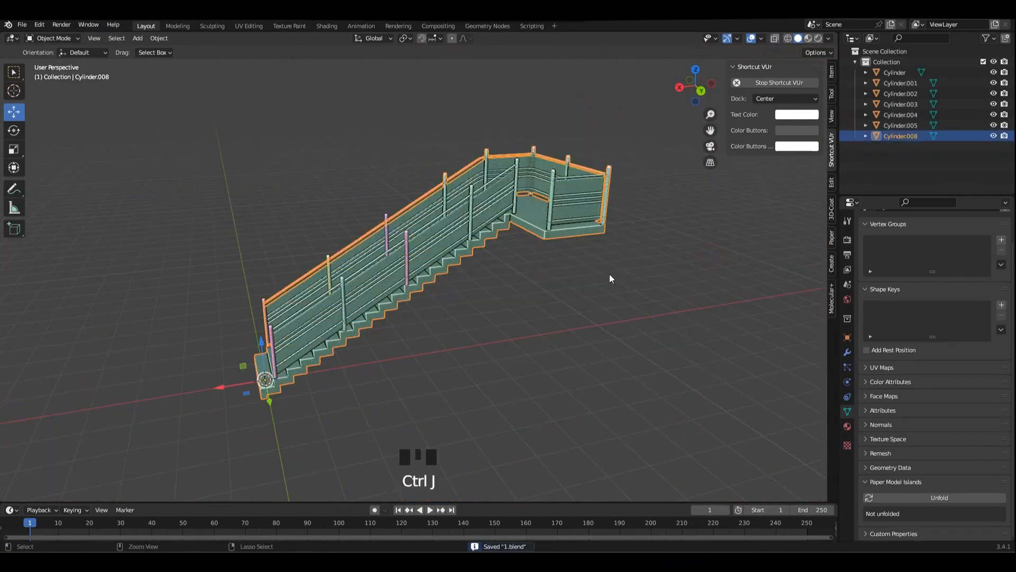
{"action": "key", "text": "ctrl+a"}
{"action": "left_click", "coordinate": [611, 271]}
- Save the file and apply the joined staircase's location, rotation and scale once more
{"action": "scroll", "coordinate": [566, 275], "scroll_direction": "up", "scroll_amount": 4}
{"action": "scroll", "coordinate": [400, 255], "scroll_direction": "up", "scroll_amount": 2}
{"action": "middle_click_drag", "start_coordinate": [400, 255], "coordinate": [543, 243]}
{"action": "scroll", "coordinate": [545, 245], "scroll_direction": "down", "scroll_amount": 3}
{"action": "key", "text": "ctrl+s"}
{"action": "left_click", "coordinate": [421, 238]}
{"action": "key", "text": "ctrl+a"}
{"action": "left_click", "coordinate": [422, 238]}
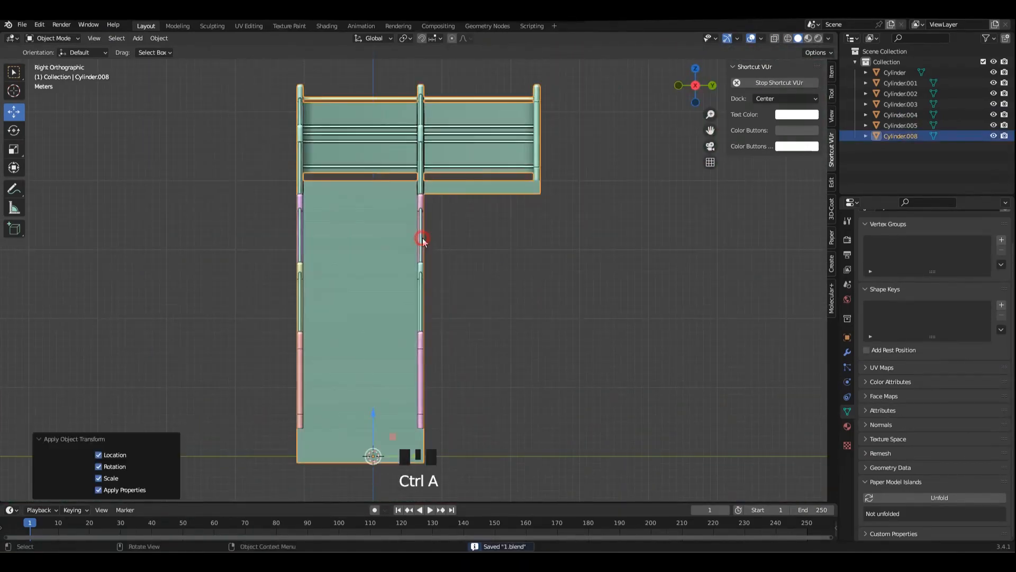
{"action": "middle_click_drag", "start_coordinate": [422, 238], "coordinate": [496, 290]}
- Duplicate the joined staircase in place and raise the copy 23.641 m along Z
{"action": "left_click", "coordinate": [431, 264]}
{"action": "key", "text": "shift+d"}
{"action": "right_click", "coordinate": [612, 204]}
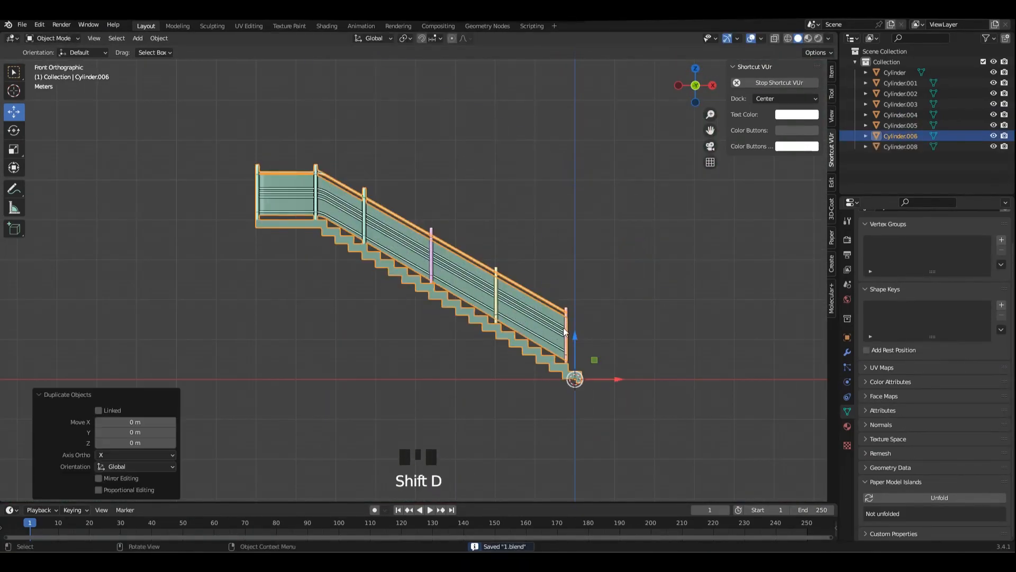
{"action": "left_click_drag", "start_coordinate": [570, 337], "coordinate": [568, 243]}
- Rotate the duplicated staircase 180° about Z in top view
{"action": "middle_click_drag", "start_coordinate": [535, 245], "coordinate": [507, 264], "text": "alt"}
{"action": "middle_click_drag", "start_coordinate": [580, 286], "coordinate": [547, 245], "text": "shift"}
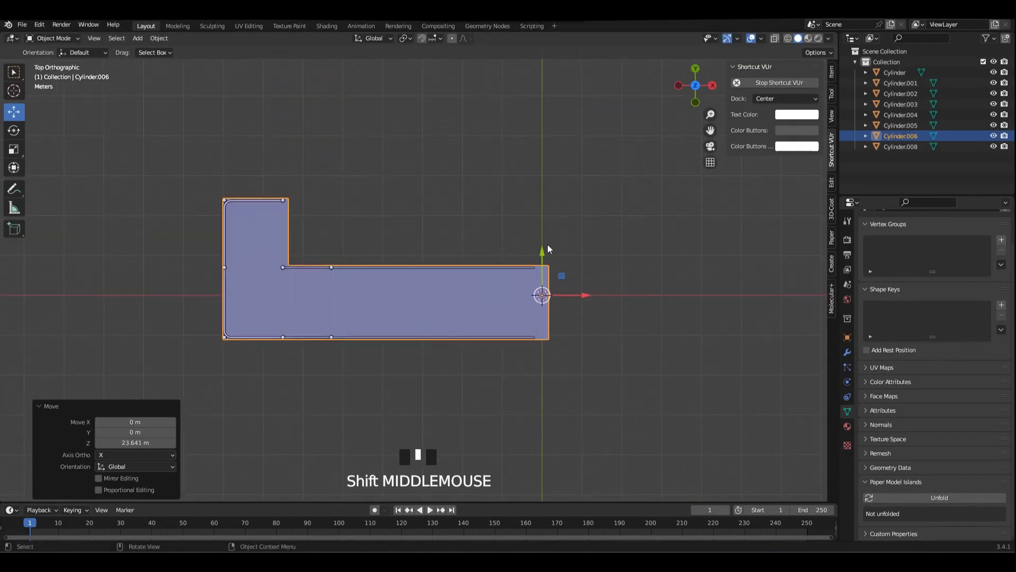
{"action": "type", "text": "r180"}
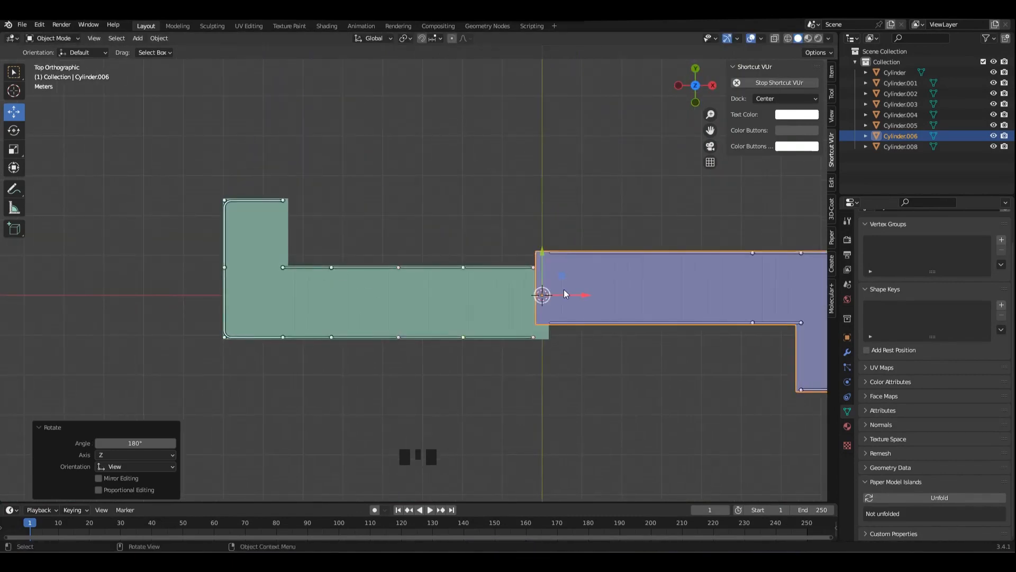
- Move the rotated copy beside the landing's open side in top view, shifting it along X and by 19.125 m and -4.381 m along Y
{"action": "left_click_drag", "start_coordinate": [580, 295], "coordinate": [382, 294]}
{"action": "left_click_drag", "start_coordinate": [343, 252], "coordinate": [345, 175]}
{"action": "scroll", "coordinate": [356, 214], "scroll_direction": "up", "scroll_amount": 3}
{"action": "middle_click_drag", "start_coordinate": [328, 179], "coordinate": [452, 242], "text": "shift"}
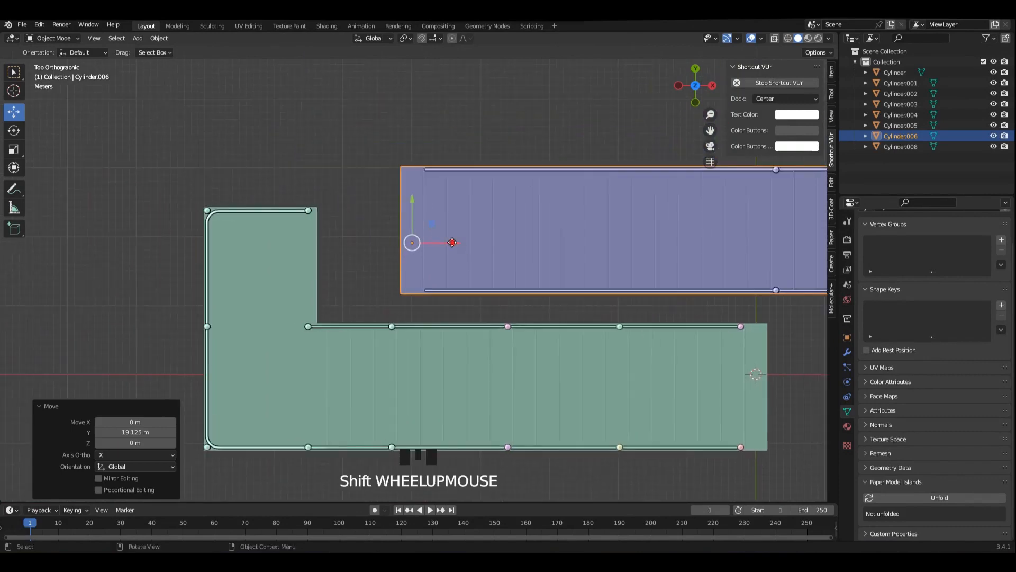
{"action": "left_click_drag", "start_coordinate": [452, 242], "coordinate": [368, 242]}
{"action": "middle_click_drag", "start_coordinate": [516, 260], "coordinate": [392, 195], "text": "shift"}
{"action": "left_click_drag", "start_coordinate": [206, 141], "coordinate": [211, 170]}
- Raise the copy so its first step meets the landing's level, switch to wireframe display and shift it 1.7999 m along X
{"action": "middle_click_drag", "start_coordinate": [371, 225], "coordinate": [397, 238], "text": "alt"}
{"action": "middle_click_drag", "start_coordinate": [204, 264], "coordinate": [475, 337], "text": "shift"}
{"action": "scroll", "coordinate": [475, 338], "scroll_direction": "up", "scroll_amount": 3}
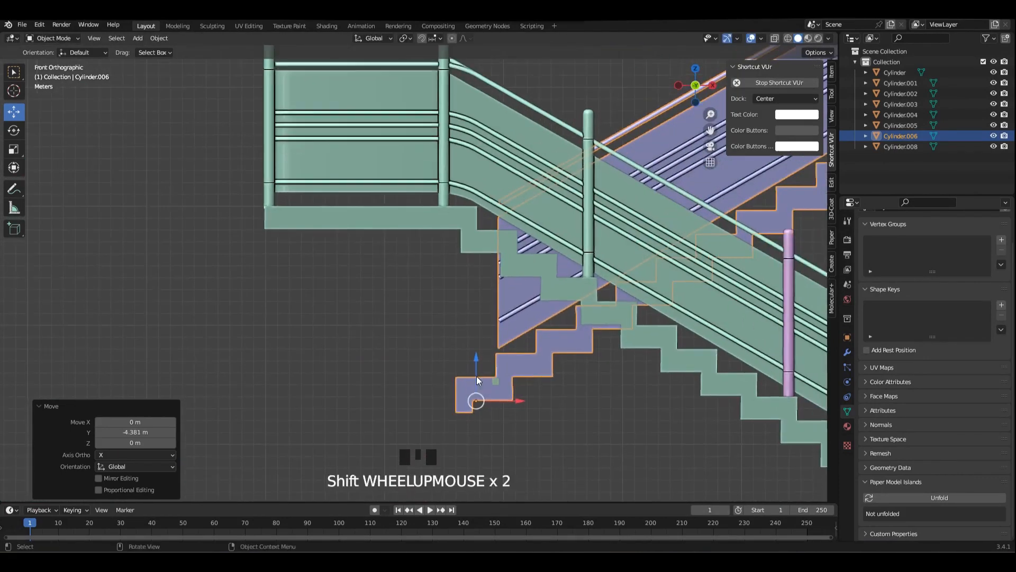
{"action": "left_click_drag", "start_coordinate": [477, 380], "coordinate": [494, 186]}
{"action": "left_click", "coordinate": [787, 38]}
{"action": "scroll", "coordinate": [374, 278], "scroll_direction": "up", "scroll_amount": 7}
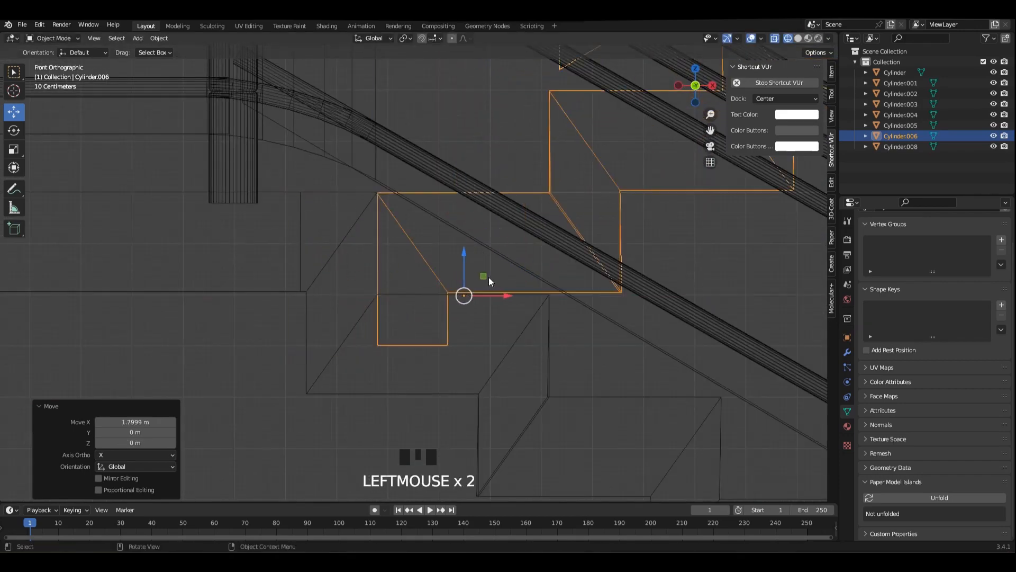
- Raise the upper staircase copy 0.010345 m along Z in front view
{"action": "left_click_drag", "start_coordinate": [462, 259], "coordinate": [462, 258]}
{"action": "scroll", "coordinate": [460, 242], "scroll_direction": "down", "scroll_amount": 4}
{"action": "middle_click_drag", "start_coordinate": [460, 242], "coordinate": [408, 260]}
{"action": "middle_click_drag", "start_coordinate": [408, 259], "coordinate": [493, 240], "text": "shift"}
{"action": "scroll", "coordinate": [473, 365], "scroll_direction": "up", "scroll_amount": 6}
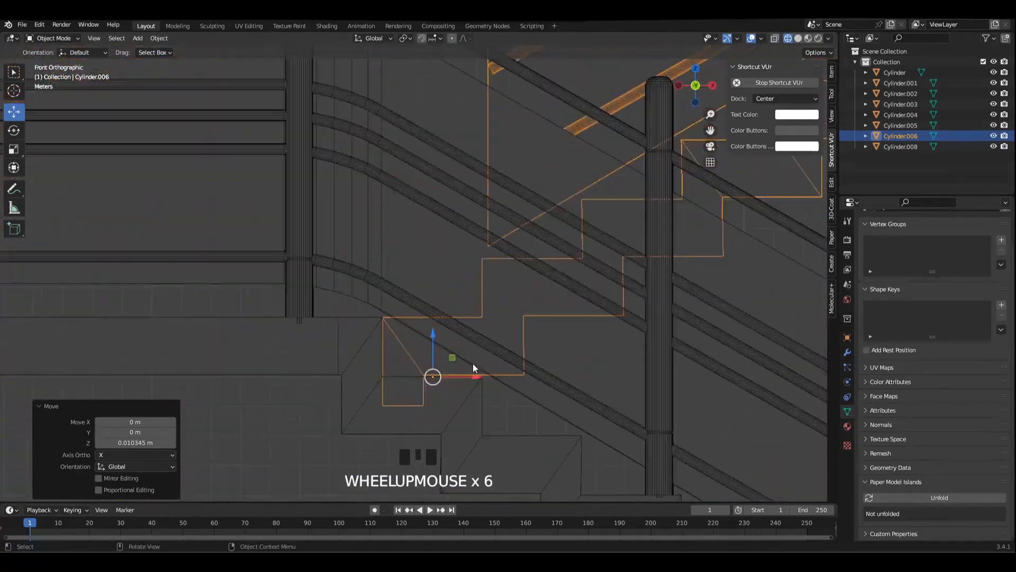
{"action": "left_click", "coordinate": [375, 367]}
{"action": "middle_click_drag", "start_coordinate": [375, 367], "coordinate": [413, 205]}
- Return to solid display and join the lower staircase with its selected railing and post objects into one object
{"action": "left_click", "coordinate": [798, 38]}
{"action": "mouse_move", "coordinate": [768, 185]}
{"action": "middle_mouse_down"}
{"action": "mouse_move", "coordinate": [713, 316]}
{"action": "mouse_move", "coordinate": [625, 255]}
{"action": "mouse_move", "coordinate": [565, 283]}
{"action": "mouse_move", "coordinate": [418, 278]}
{"action": "mouse_move", "coordinate": [582, 273]}
{"action": "middle_mouse_up"}
{"action": "scroll", "coordinate": [644, 281], "scroll_direction": "down", "scroll_amount": 4}
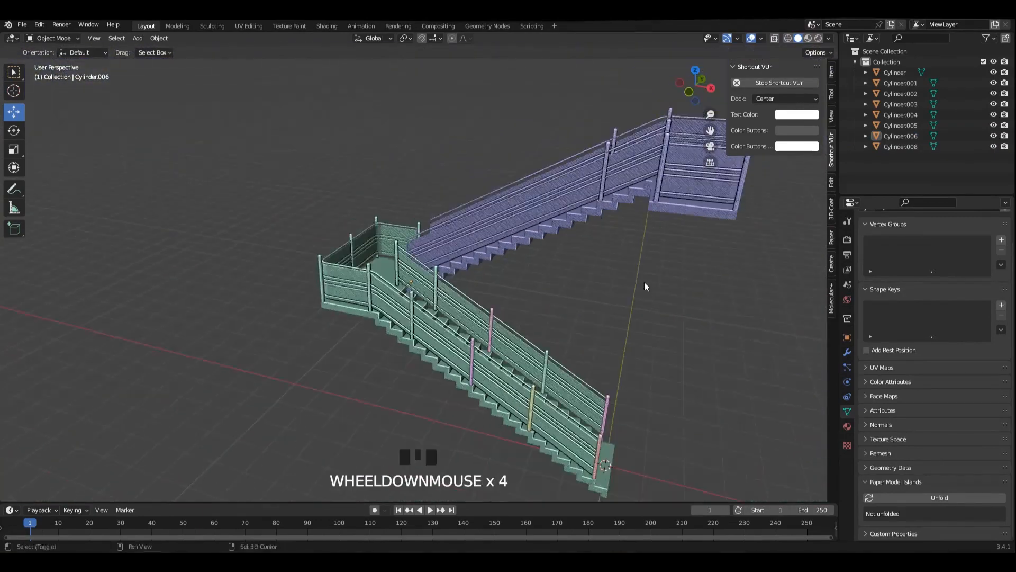
{"action": "middle_click_drag", "start_coordinate": [644, 281], "coordinate": [690, 271]}
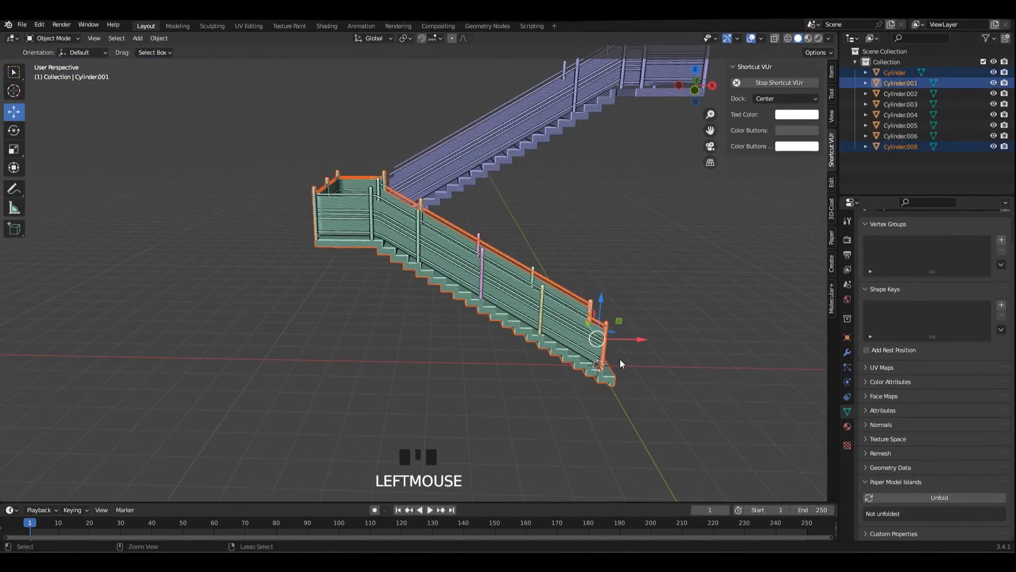
{"action": "key", "text": "ctrl+j"}
- Delete the upper staircase copy and select the joined lower staircase
{"action": "left_click", "coordinate": [666, 279]}
{"action": "middle_click_drag", "start_coordinate": [675, 68], "coordinate": [629, 170], "text": "shift"}
{"action": "left_click", "coordinate": [629, 170]}
{"action": "key", "text": "Delete"}
{"action": "left_click", "coordinate": [529, 394]}
{"action": "middle_click_drag", "start_coordinate": [540, 343], "coordinate": [500, 332], "text": "alt"}
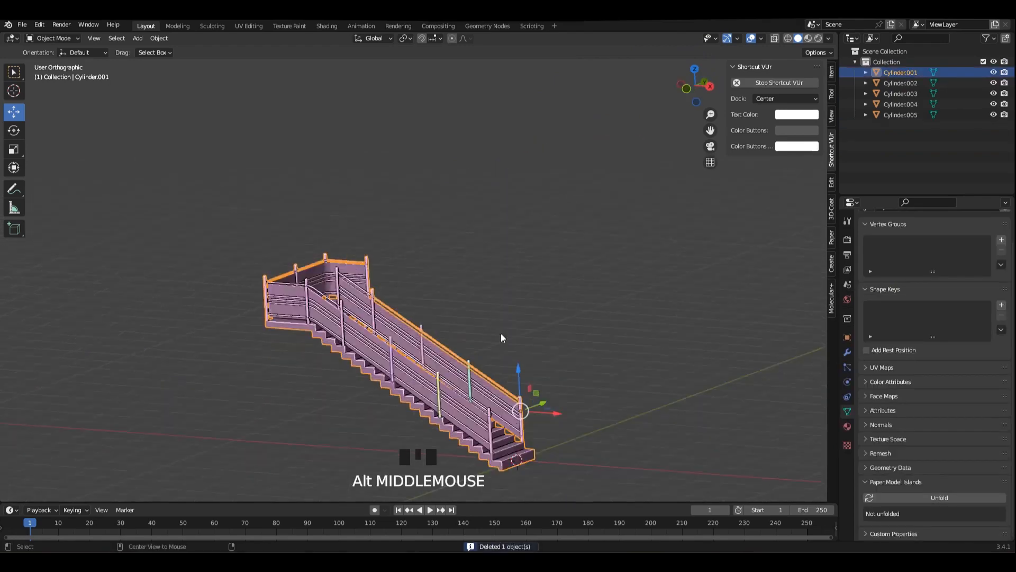
- Duplicate the joined staircase in place, save the file and raise the copy 22.472 m along Z
{"action": "key", "text": "shift+d"}
{"action": "right_click", "coordinate": [542, 193]}
{"action": "key", "text": "ctrl+s"}
{"action": "left_click_drag", "start_coordinate": [554, 365], "coordinate": [555, 282]}
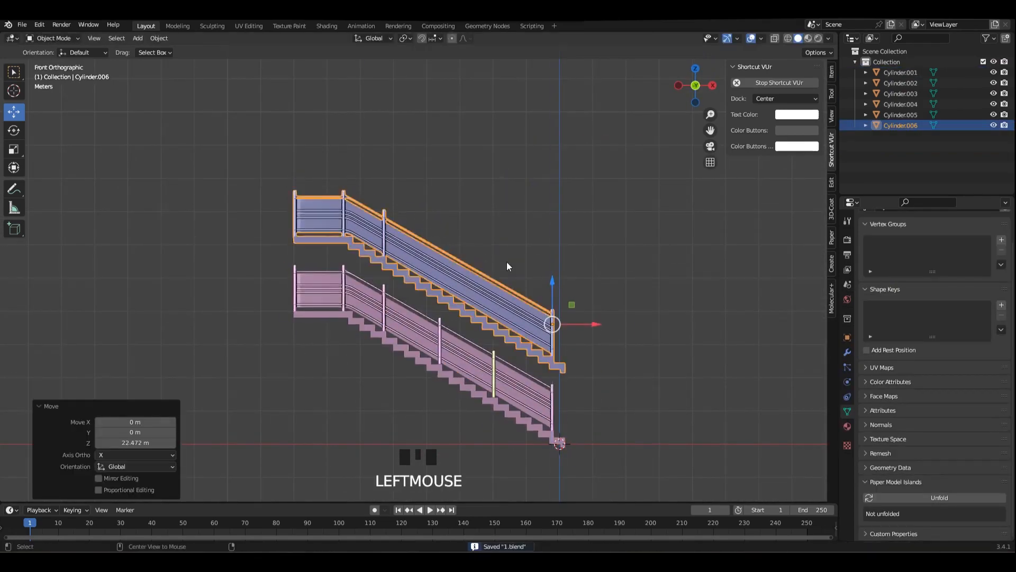
- Rotate the raised staircase copy 180° about Z in top view
{"action": "key", "text": "KP_7"}
{"action": "type", "text": "r0"}
{"action": "key", "text": "Return"}
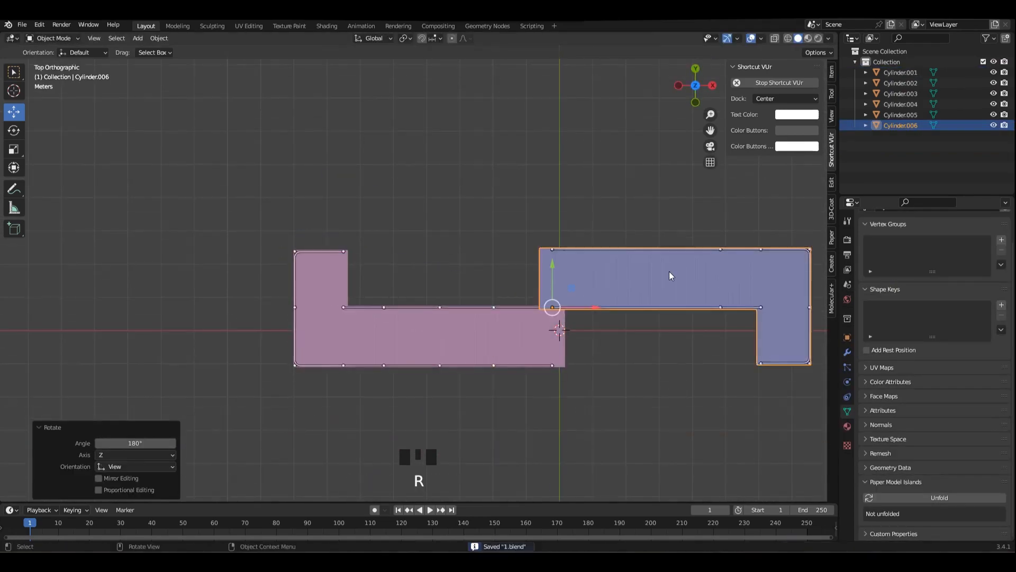
- Move the rotated copy 3.966 m along Y and about -57.46 m along X toward the landing's open side, then save
{"action": "scroll", "coordinate": [669, 273], "scroll_direction": "up", "scroll_amount": 3}
{"action": "left_click_drag", "start_coordinate": [647, 328], "coordinate": [650, 276]}
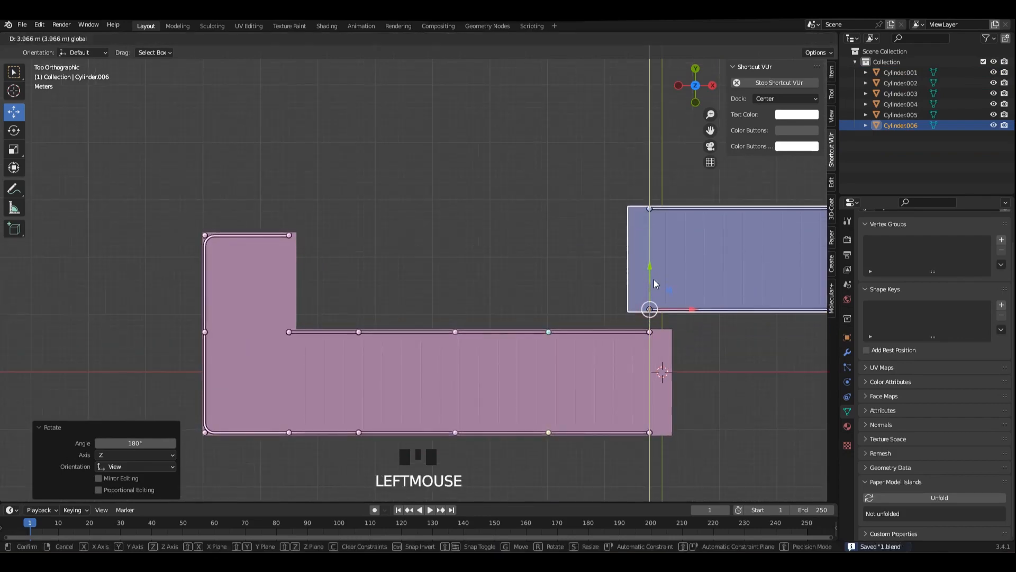
{"action": "left_click_drag", "start_coordinate": [682, 308], "coordinate": [369, 310]}
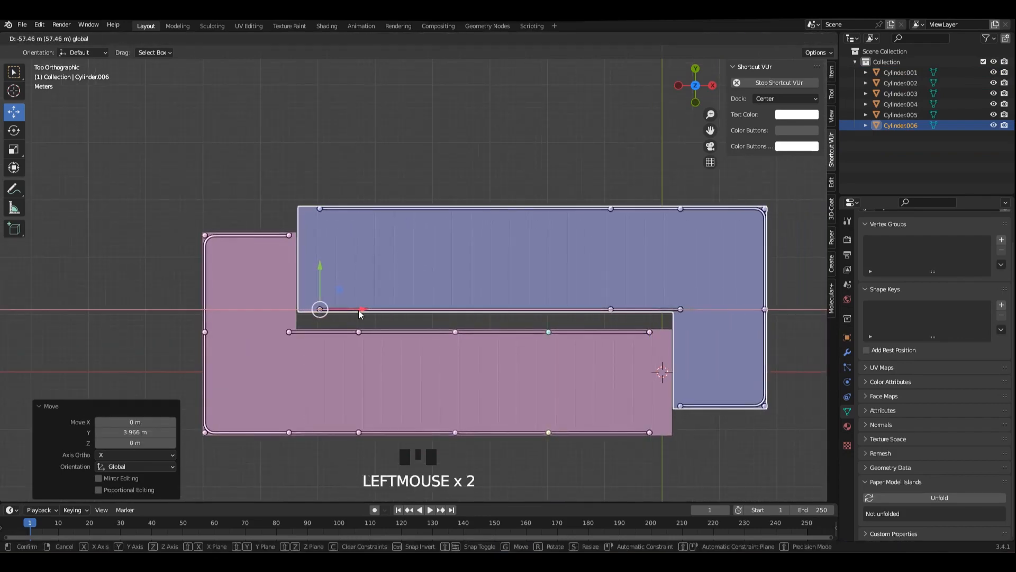
{"action": "middle_click_drag", "start_coordinate": [365, 313], "coordinate": [382, 318], "text": "alt"}
{"action": "middle_click_drag", "start_coordinate": [385, 319], "coordinate": [402, 322], "text": "alt"}
{"action": "middle_click_drag", "start_coordinate": [317, 321], "coordinate": [449, 235], "text": "shift"}
{"action": "scroll", "coordinate": [453, 236], "scroll_direction": "up", "scroll_amount": 3}
{"action": "key", "text": "ctrl+s"}
- Raise the copy 14.144 m and about 1.313 m more along Z to the landing's level, nudging it slightly along negative X
{"action": "left_click_drag", "start_coordinate": [474, 252], "coordinate": [471, 112]}
{"action": "scroll", "coordinate": [407, 96], "scroll_direction": "up", "scroll_amount": 5}
{"action": "scroll", "coordinate": [572, 291], "scroll_direction": "down", "scroll_amount": 1}
{"action": "middle_click_drag", "start_coordinate": [571, 291], "coordinate": [468, 237], "text": "shift"}
{"action": "left_click_drag", "start_coordinate": [475, 122], "coordinate": [475, 96]}
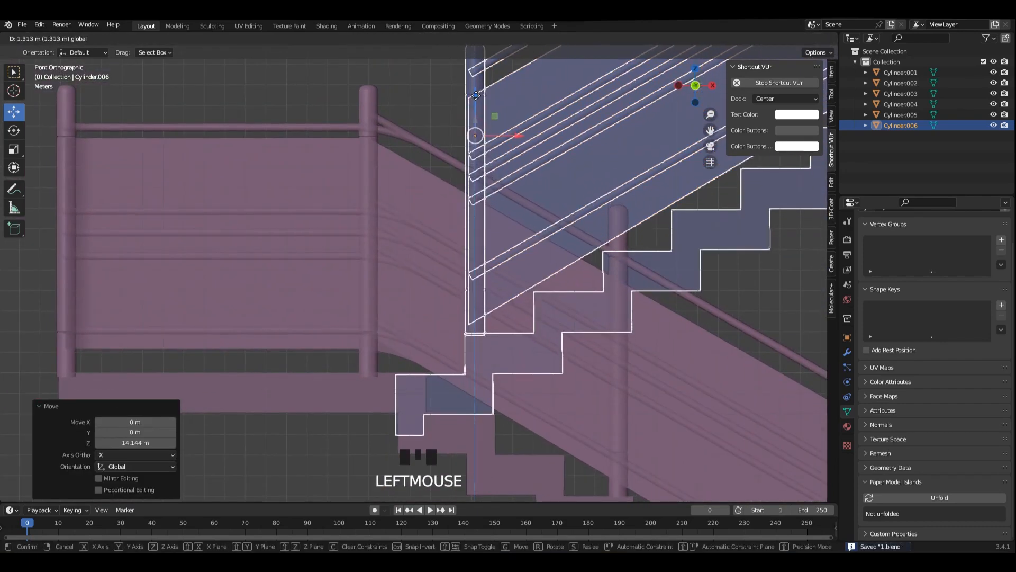
{"action": "left_click_drag", "start_coordinate": [514, 136], "coordinate": [508, 136]}
{"action": "scroll", "coordinate": [396, 429], "scroll_direction": "down", "scroll_amount": 2}
{"action": "left_click", "coordinate": [462, 334]}
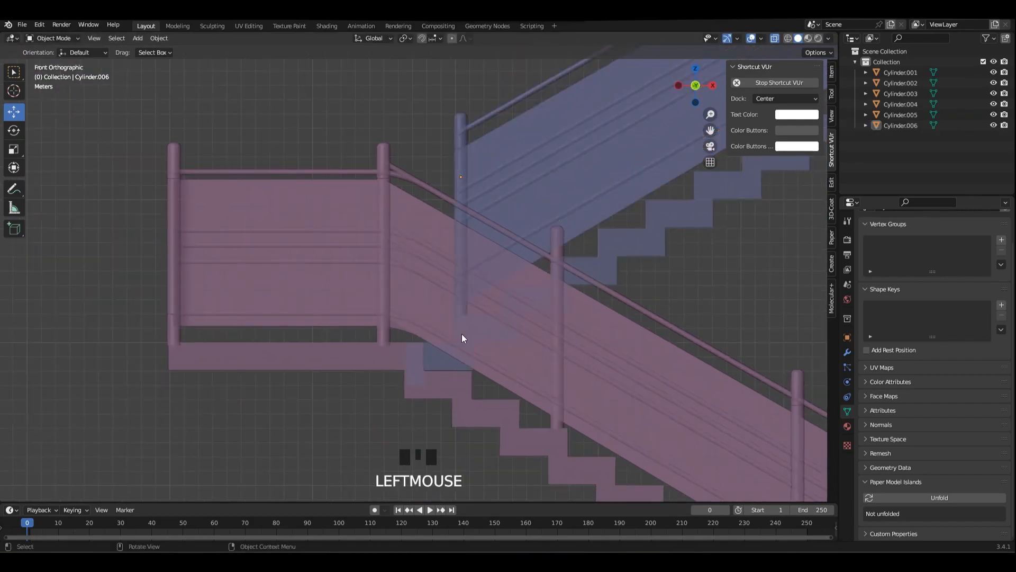
{"action": "middle_click_drag", "start_coordinate": [462, 333], "coordinate": [398, 313]}
- Turn on X-ray in front view and shift the copy -2.1956 m along X over the landing's edge
{"action": "key", "text": "KP_1"}
{"action": "key", "text": "alt+z"}
{"action": "left_click", "coordinate": [586, 231]}
{"action": "scroll", "coordinate": [523, 303], "scroll_direction": "up", "scroll_amount": 3}
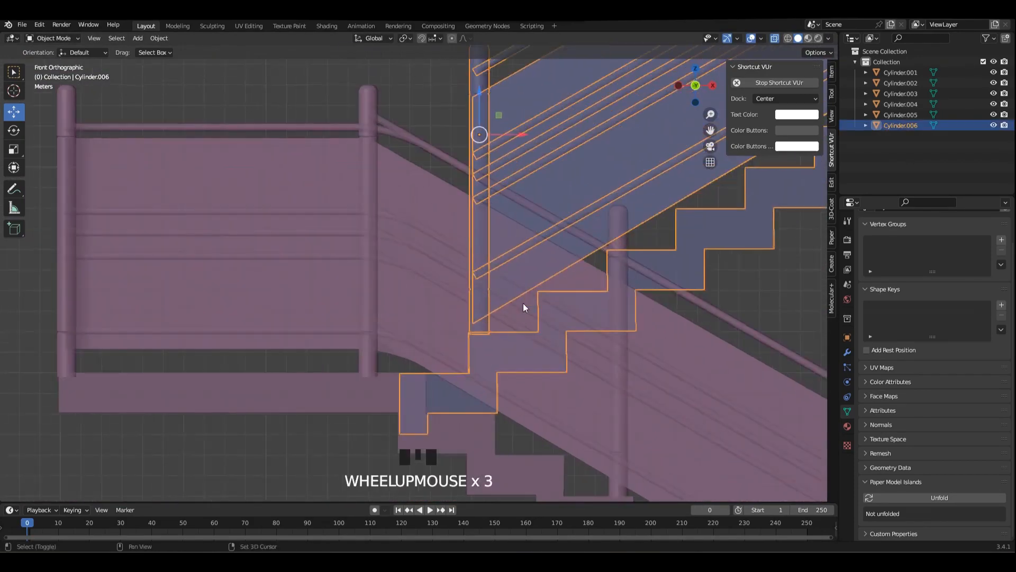
{"action": "key", "text": "g"}
{"action": "key", "text": "x"}
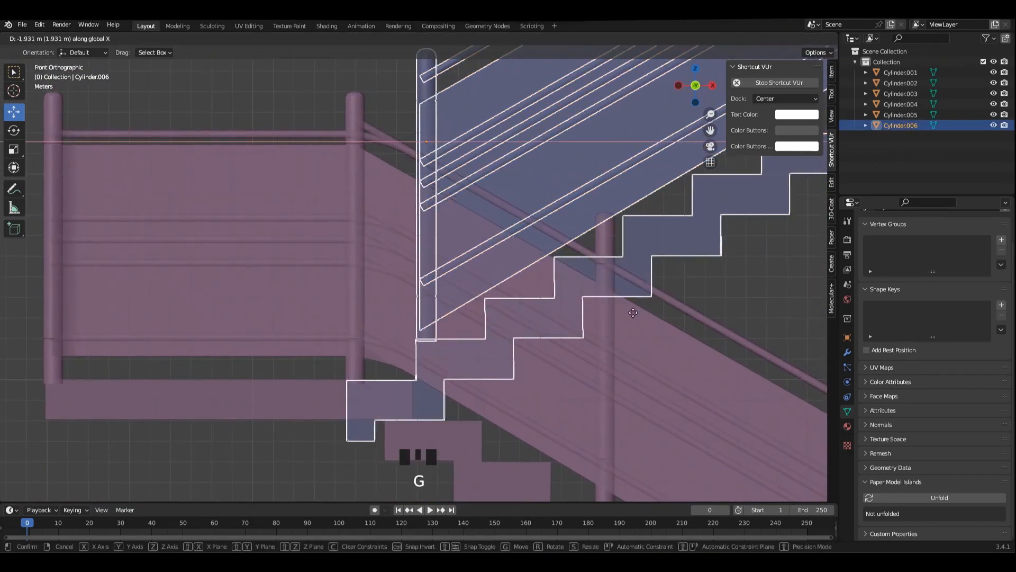
{"action": "left_click", "coordinate": [561, 331]}
- Lower the copy slightly along Z to fit its first step to the landing, and turn off X-ray
{"action": "scroll", "coordinate": [559, 327], "scroll_direction": "down", "scroll_amount": 3}
{"action": "middle_click_drag", "start_coordinate": [404, 169], "coordinate": [356, 242], "text": "shift"}
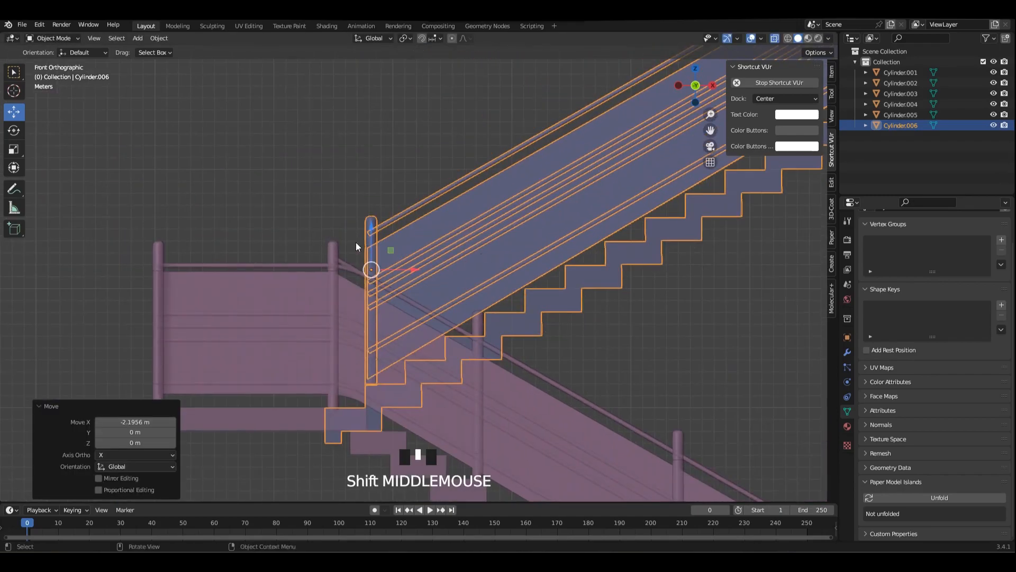
{"action": "left_click_drag", "start_coordinate": [372, 233], "coordinate": [372, 236]}
{"action": "key", "text": "alt+z"}
{"action": "scroll", "coordinate": [392, 255], "scroll_direction": "down", "scroll_amount": 2, "text": "alt"}
{"action": "middle_click_drag", "start_coordinate": [392, 255], "coordinate": [452, 256]}
{"action": "key", "text": "alt+a"}
{"action": "scroll", "coordinate": [452, 256], "scroll_direction": "down", "scroll_amount": 2}
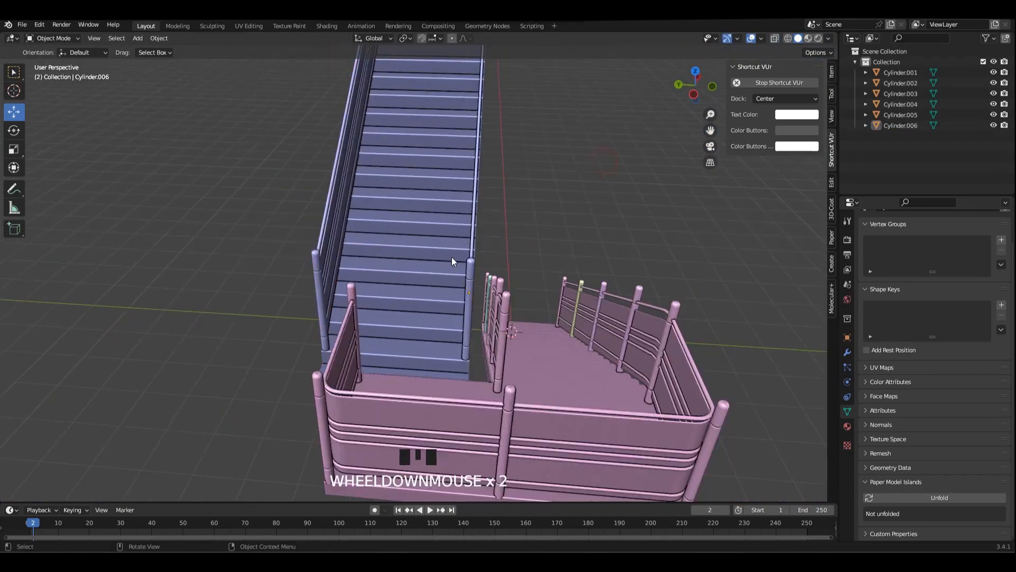
- Save the file and shift the copy along negative Y toward the lower flight in left view
{"action": "middle_click_drag", "start_coordinate": [492, 291], "coordinate": [476, 176]}
{"action": "scroll", "coordinate": [468, 296], "scroll_direction": "up", "scroll_amount": 2}
{"action": "key", "text": "ctrl+s"}
{"action": "middle_click_drag", "start_coordinate": [529, 151], "coordinate": [587, 165], "text": "alt"}
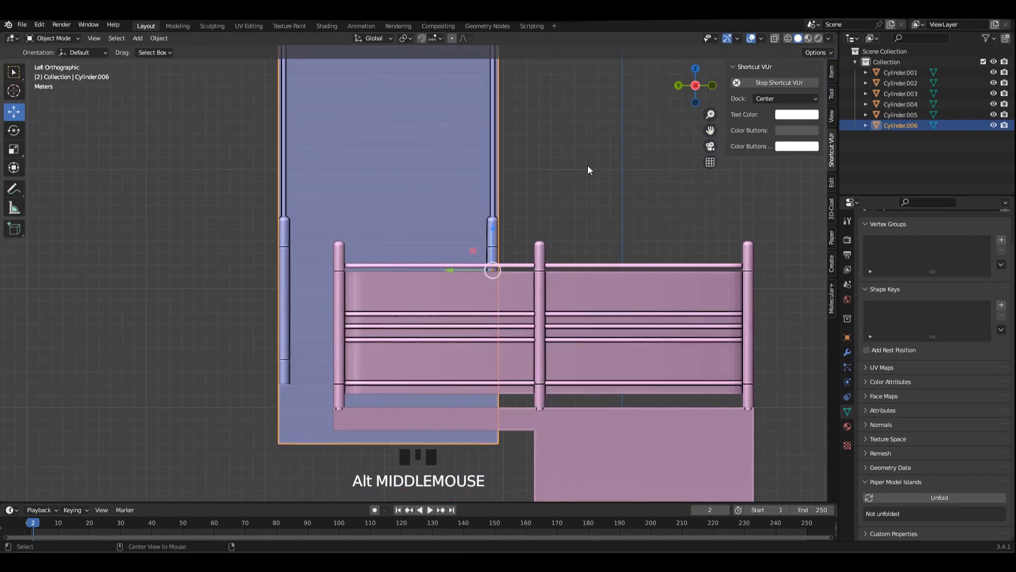
{"action": "middle_click_drag", "start_coordinate": [507, 182], "coordinate": [506, 158], "text": "alt"}
{"action": "middle_click_drag", "start_coordinate": [474, 292], "coordinate": [460, 257], "text": "shift"}
{"action": "left_click_drag", "start_coordinate": [445, 281], "coordinate": [479, 285]}
- Move the copy -1.3382 m along X in front view so its lowest step overlaps the landing
{"action": "middle_click_drag", "start_coordinate": [615, 306], "coordinate": [484, 275]}
{"action": "scroll", "coordinate": [487, 269], "scroll_direction": "up", "scroll_amount": 4}
{"action": "left_click", "coordinate": [467, 263]}
{"action": "left_click_drag", "start_coordinate": [469, 265], "coordinate": [470, 264]}
{"action": "middle_click_drag", "start_coordinate": [470, 264], "coordinate": [488, 348]}
{"action": "left_click_drag", "start_coordinate": [488, 347], "coordinate": [487, 341]}
{"action": "middle_click_drag", "start_coordinate": [487, 342], "coordinate": [525, 298], "text": "alt"}
{"action": "scroll", "coordinate": [478, 194], "scroll_direction": "up", "scroll_amount": 3}
{"action": "middle_click_drag", "start_coordinate": [479, 194], "coordinate": [472, 158], "text": "shift"}
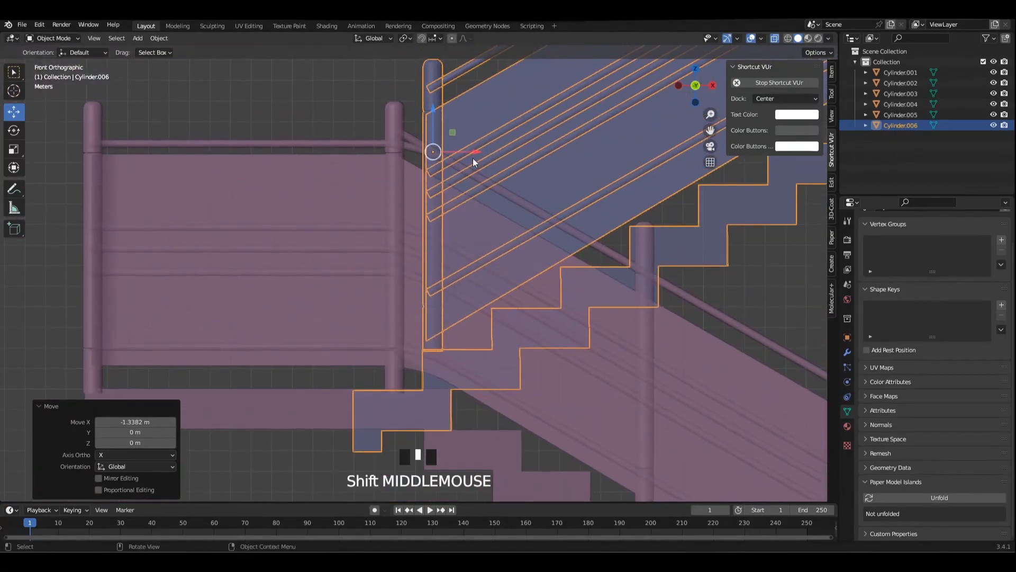
- Shift the copy 1.4672 m and then about -1.338 m along X to align its first riser with the landing's edge
{"action": "mouse_move", "coordinate": [488, 158]}
{"action": "left_mouse_down"}
{"action": "mouse_move", "coordinate": [506, 164]}
{"action": "mouse_move", "coordinate": [490, 166]}
{"action": "left_mouse_up"}
{"action": "key", "text": "alt+z"}
{"action": "middle_click_drag", "start_coordinate": [490, 167], "coordinate": [551, 232]}
{"action": "key", "text": "alt+z"}
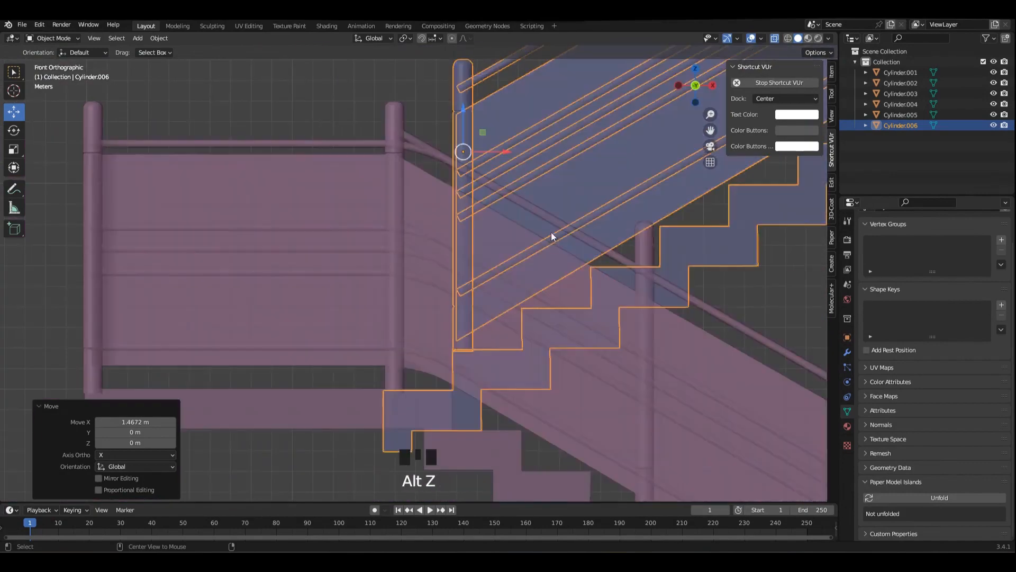
{"action": "left_click_drag", "start_coordinate": [498, 156], "coordinate": [430, 161]}
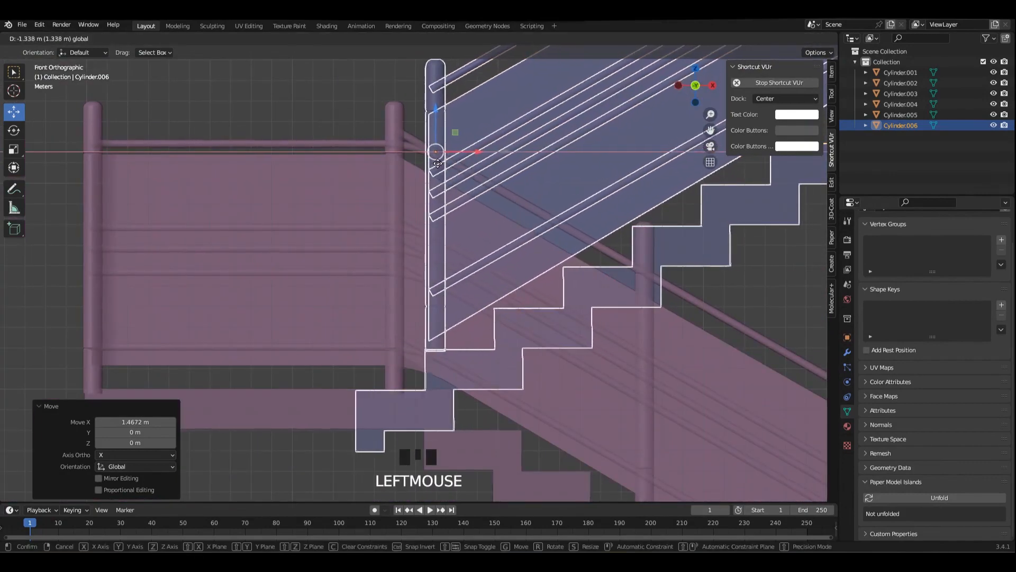
{"action": "scroll", "coordinate": [433, 170], "scroll_direction": "down", "scroll_amount": 2}
{"action": "key", "text": "alt+z"}
{"action": "middle_click_drag", "start_coordinate": [433, 170], "coordinate": [534, 212]}
{"action": "scroll", "coordinate": [556, 159], "scroll_direction": "down", "scroll_amount": 1}
{"action": "left_click", "coordinate": [571, 107]}
{"action": "middle_click_drag", "start_coordinate": [571, 106], "coordinate": [540, 316]}
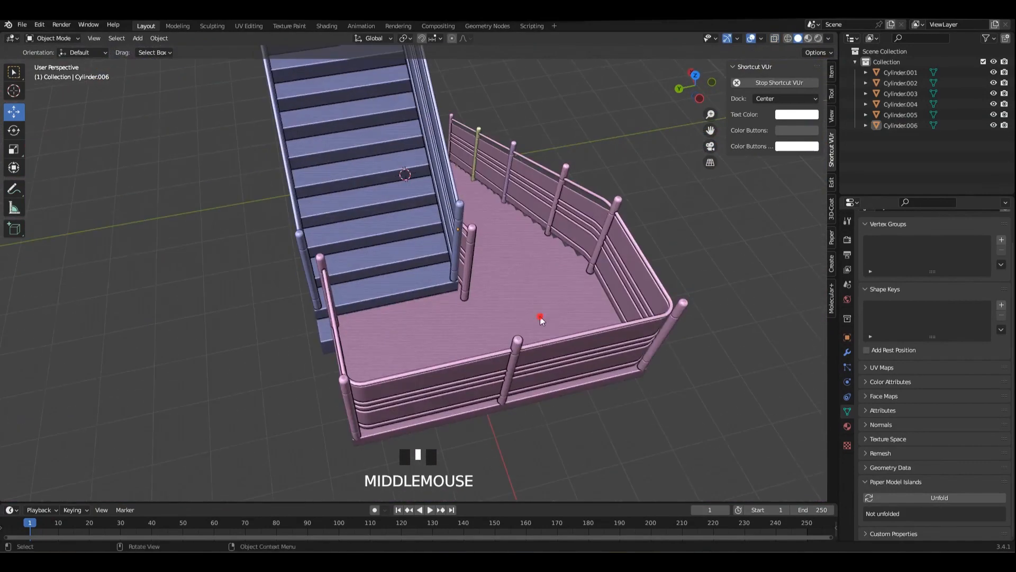
- Select the lower landing's outer end with its posts and railings in Edit Mode and move it along Y to meet the upper flight's side
{"action": "left_click", "coordinate": [540, 316]}
{"action": "key", "text": "Tab"}
{"action": "middle_click_drag", "start_coordinate": [517, 280], "coordinate": [461, 209], "text": "alt"}
{"action": "key", "text": "alt+z"}
{"action": "left_click_drag", "start_coordinate": [243, 169], "coordinate": [445, 440]}
{"action": "scroll", "coordinate": [412, 270], "scroll_direction": "up", "scroll_amount": 4}
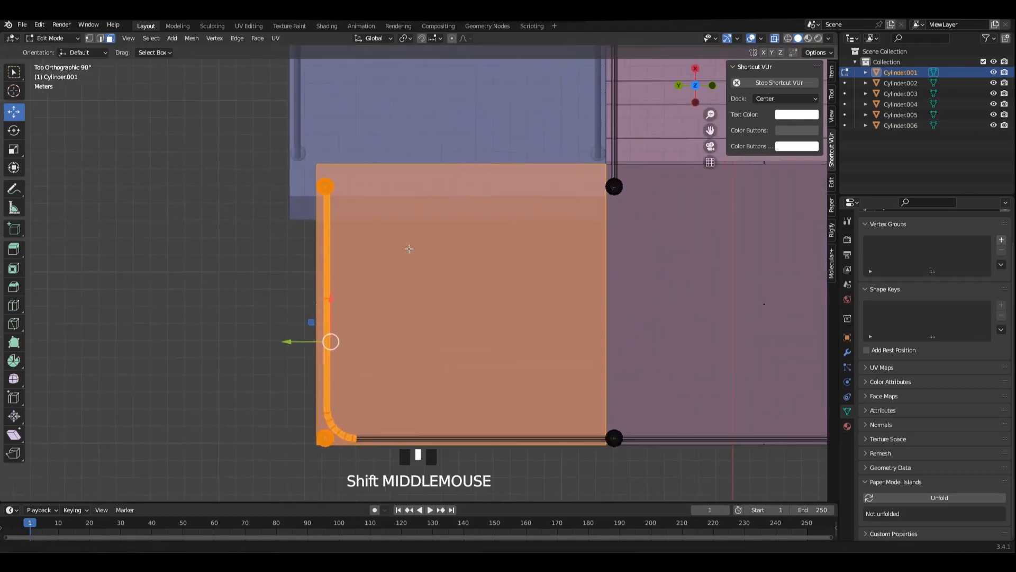
{"action": "middle_click_drag", "start_coordinate": [408, 247], "coordinate": [447, 231], "text": "shift"}
{"action": "key", "text": "1"}
{"action": "mouse_move", "coordinate": [325, 325]}
{"action": "left_mouse_down"}
{"action": "mouse_move", "coordinate": [361, 331]}
{"action": "mouse_move", "coordinate": [338, 335]}
{"action": "left_mouse_up"}
{"action": "scroll", "coordinate": [465, 335], "scroll_direction": "down", "scroll_amount": 1}
{"action": "key", "text": "alt+z"}
{"action": "key", "text": "Tab"}
{"action": "mouse_move", "coordinate": [465, 336]}
{"action": "middle_mouse_down"}
{"action": "mouse_move", "coordinate": [375, 119]}
{"action": "mouse_move", "coordinate": [390, 166]}
{"action": "mouse_move", "coordinate": [452, 151]}
{"action": "mouse_move", "coordinate": [540, 270]}
{"action": "mouse_move", "coordinate": [471, 192]}
{"action": "mouse_move", "coordinate": [392, 233]}
{"action": "mouse_move", "coordinate": [351, 307]}
{"action": "mouse_move", "coordinate": [308, 240]}
{"action": "mouse_move", "coordinate": [328, 180]}
{"action": "middle_mouse_up"}
{"action": "left_click", "coordinate": [375, 119]}
{"action": "scroll", "coordinate": [540, 270], "scroll_direction": "down", "scroll_amount": 2}
- Select the upper landing's outer end with its posts and railings in Edit Mode and move it along Y to match the lower flight's side
{"action": "left_click", "coordinate": [535, 203]}
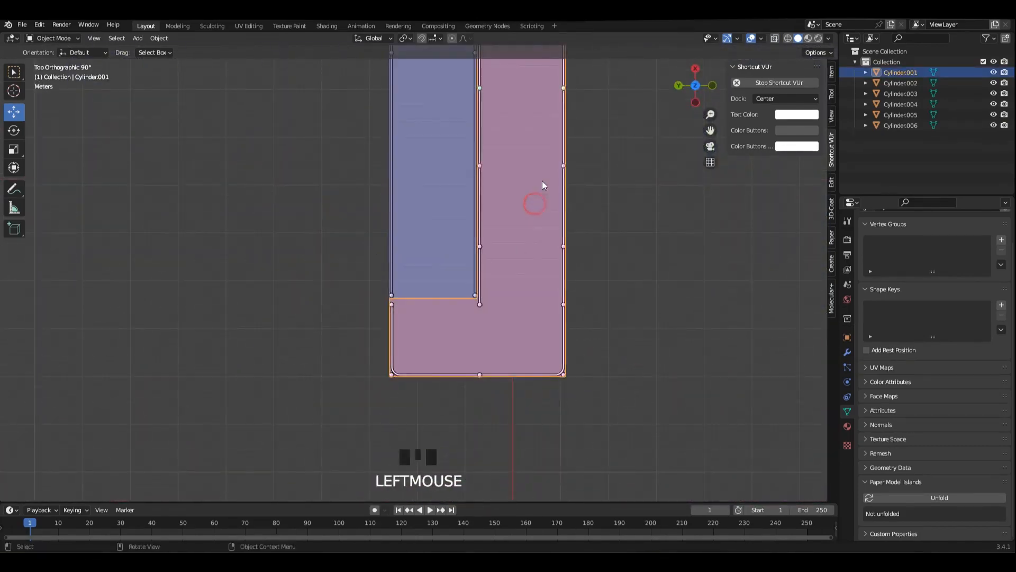
{"action": "middle_click_drag", "start_coordinate": [542, 106], "coordinate": [449, 445], "text": "shift"}
{"action": "key", "text": "Tab"}
{"action": "key", "text": "alt+z"}
{"action": "key", "text": "Tab"}
{"action": "left_click", "coordinate": [446, 267]}
{"action": "key", "text": "Tab"}
{"action": "scroll", "coordinate": [567, 181], "scroll_direction": "up", "scroll_amount": 4}
{"action": "left_click_drag", "start_coordinate": [567, 182], "coordinate": [458, 476]}
{"action": "middle_click_drag", "start_coordinate": [487, 335], "coordinate": [451, 265], "text": "shift"}
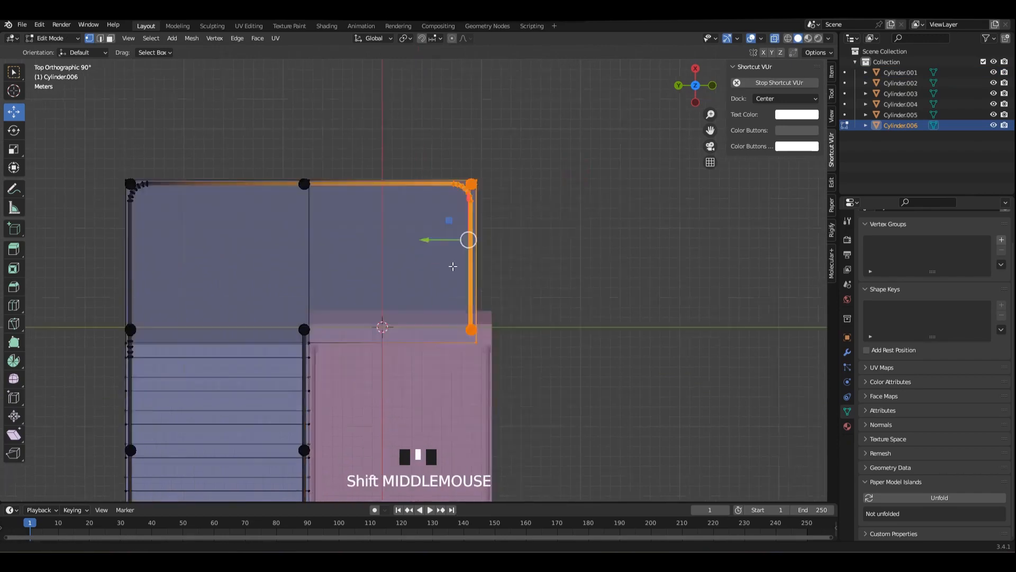
{"action": "scroll", "coordinate": [451, 265], "scroll_direction": "up", "scroll_amount": 3}
{"action": "middle_click_drag", "start_coordinate": [502, 299], "coordinate": [413, 264], "text": "shift"}
{"action": "scroll", "coordinate": [413, 264], "scroll_direction": "up", "scroll_amount": 2}
{"action": "mouse_move", "coordinate": [375, 144]}
{"action": "left_mouse_down"}
{"action": "mouse_move", "coordinate": [421, 146]}
{"action": "mouse_move", "coordinate": [387, 151]}
{"action": "left_mouse_up"}
{"action": "middle_click_drag", "start_coordinate": [388, 151], "coordinate": [434, 212]}
{"action": "scroll", "coordinate": [526, 229], "scroll_direction": "down", "scroll_amount": 9}
{"action": "key", "text": "Tab"}
{"action": "key", "text": "alt+z"}
- Select the upper staircase in solid view and save the file
{"action": "left_click", "coordinate": [526, 229]}
{"action": "scroll", "coordinate": [526, 230], "scroll_direction": "up", "scroll_amount": 3}
{"action": "left_click", "coordinate": [434, 212]}
{"action": "key", "text": "ctrl+s"}
{"action": "key", "text": "grave"}
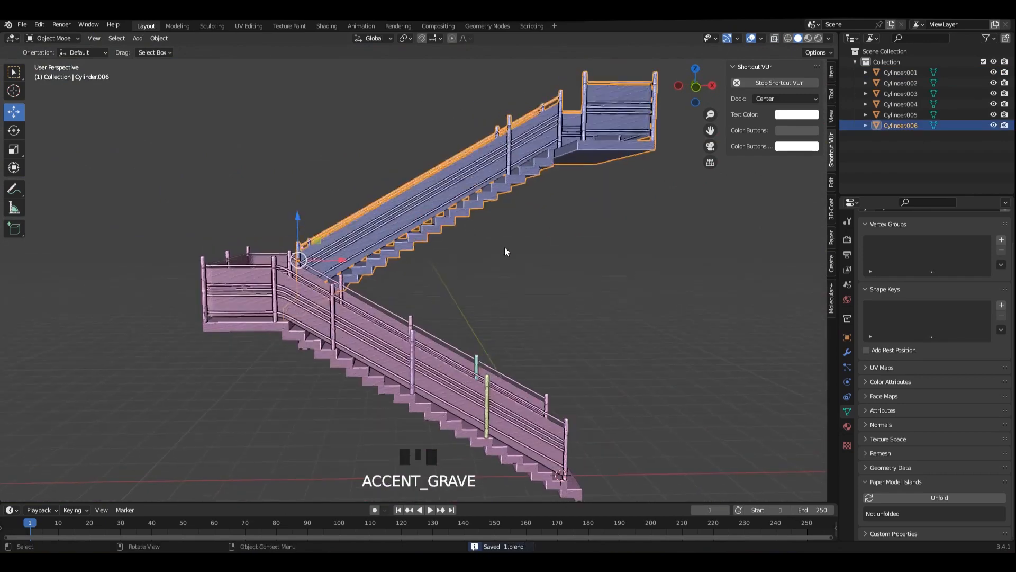
- Open the upper staircase in Edit Mode with edge selection, isolate it temporarily, save, and bring back the other objects
{"action": "scroll", "coordinate": [433, 260], "scroll_direction": "up", "scroll_amount": 1}
{"action": "key", "text": "slash"}
{"action": "key", "text": "Tab"}
{"action": "scroll", "coordinate": [261, 337], "scroll_direction": "up", "scroll_amount": 5}
{"action": "middle_click_drag", "start_coordinate": [261, 338], "coordinate": [535, 247], "text": "shift"}
{"action": "key", "text": "2"}
{"action": "key", "text": "alt+z"}
{"action": "key", "text": "ctrl+s"}
{"action": "key", "text": "slash"}
{"action": "key", "text": "alt+z"}
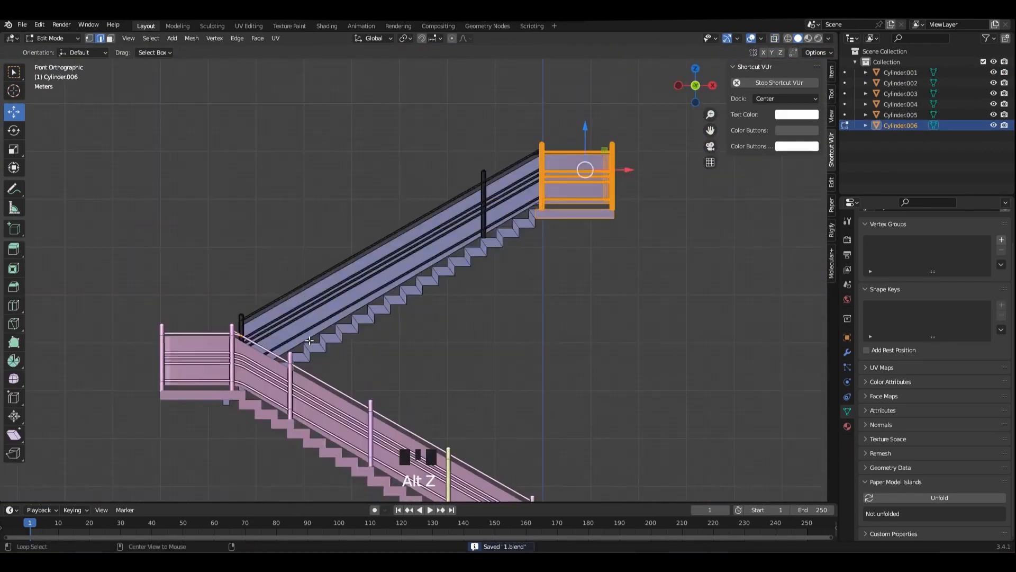
- Select the upper flight's lowest step faces overlapping the landing, scale them to 0 along Z and delete them
{"action": "scroll", "coordinate": [373, 264], "scroll_direction": "up", "scroll_amount": 5}
{"action": "middle_click_drag", "start_coordinate": [374, 264], "coordinate": [319, 259], "text": "shift"}
{"action": "left_click_drag", "start_coordinate": [510, 412], "coordinate": [509, 413]}
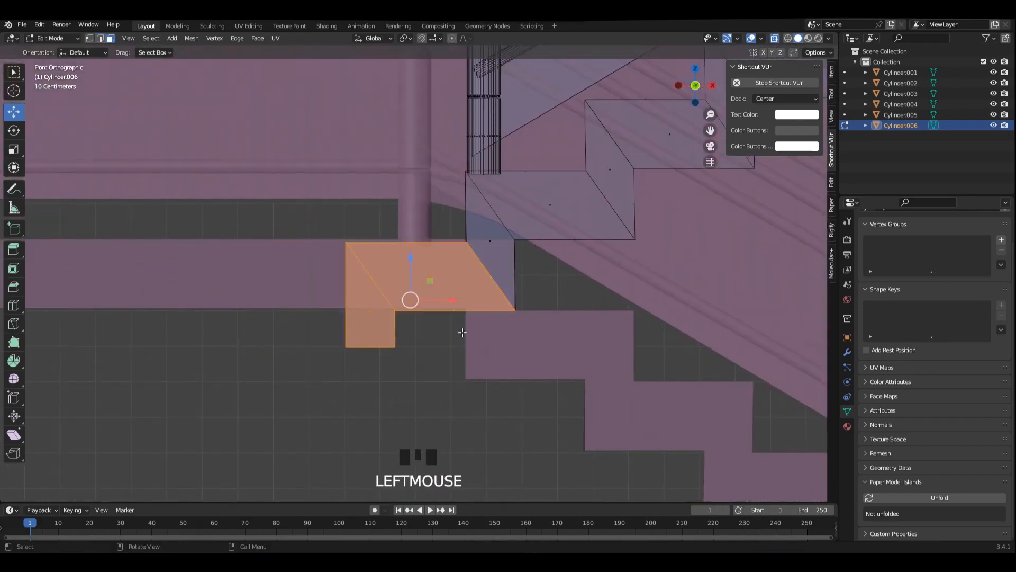
{"action": "middle_click_drag", "start_coordinate": [529, 264], "coordinate": [561, 288]}
{"action": "key", "text": "s"}
{"action": "key", "text": "z"}
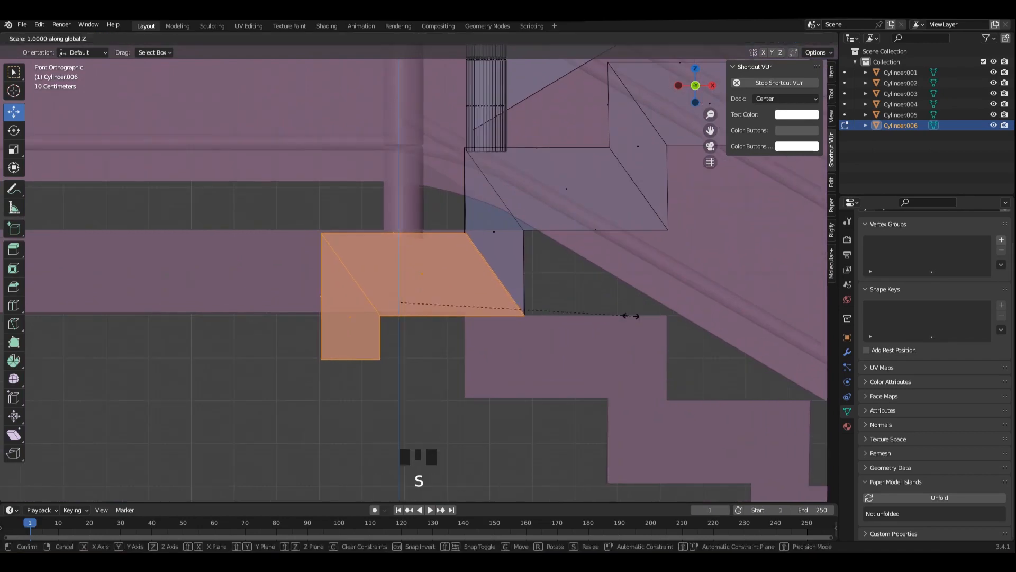
{"action": "key", "text": "0"}
{"action": "key", "text": "Return"}
{"action": "left_click", "coordinate": [458, 244]}
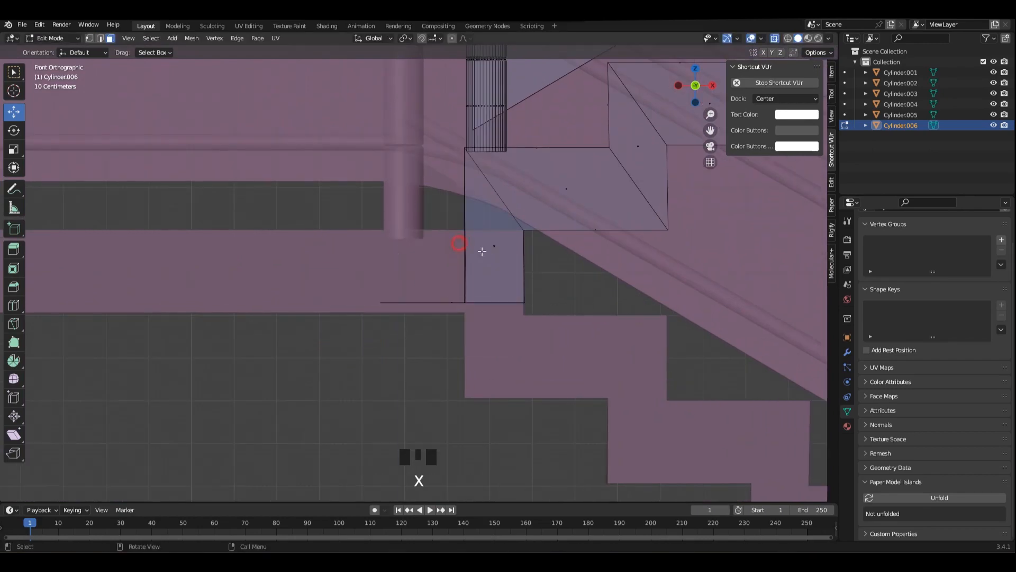
- Lower the bottom of the upper flight's first step about 0.2295 m along Z to the landing's underside and return to Object Mode
{"action": "left_click", "coordinate": [586, 281]}
{"action": "mouse_move", "coordinate": [586, 281]}
{"action": "middle_mouse_down"}
{"action": "mouse_move", "coordinate": [367, 263]}
{"action": "mouse_move", "coordinate": [442, 249]}
{"action": "mouse_move", "coordinate": [452, 228]}
{"action": "mouse_move", "coordinate": [404, 242]}
{"action": "middle_mouse_up"}
{"action": "left_click", "coordinate": [450, 229]}
{"action": "key", "text": "alt+z"}
{"action": "scroll", "coordinate": [376, 248], "scroll_direction": "up", "scroll_amount": 2}
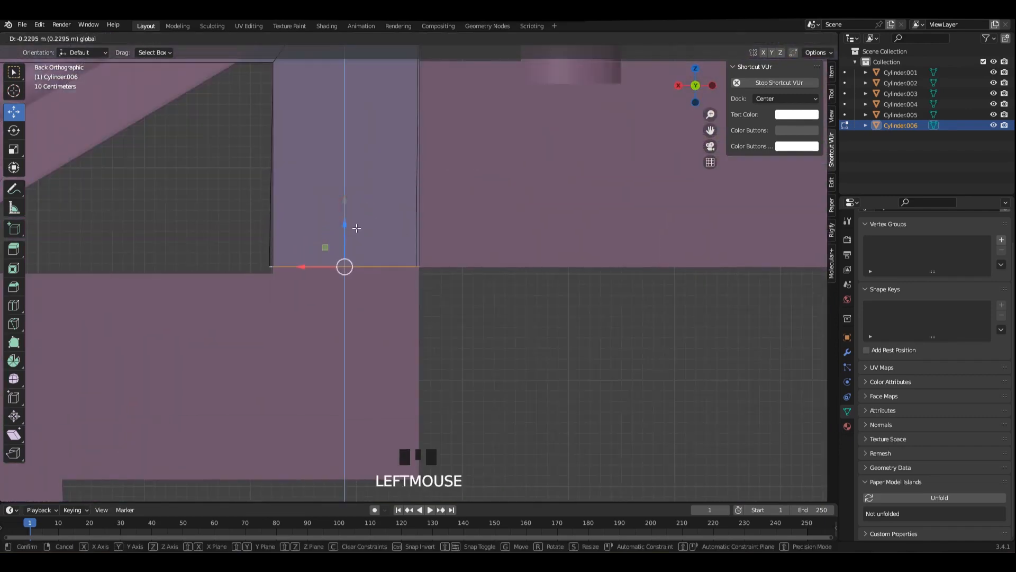
{"action": "left_click_drag", "start_coordinate": [356, 228], "coordinate": [357, 228]}
{"action": "middle_click_drag", "start_coordinate": [356, 228], "coordinate": [471, 302]}
{"action": "key", "text": "Tab"}
{"action": "left_click", "coordinate": [529, 380]}
- Examine the joint between the upper flight's first step and the landing in back view with X-ray
{"action": "middle_click_drag", "start_coordinate": [528, 380], "coordinate": [412, 271]}
{"action": "scroll", "coordinate": [410, 310], "scroll_direction": "down", "scroll_amount": 2}
{"action": "scroll", "coordinate": [412, 271], "scroll_direction": "up", "scroll_amount": 2}
{"action": "key", "text": "alt+z"}
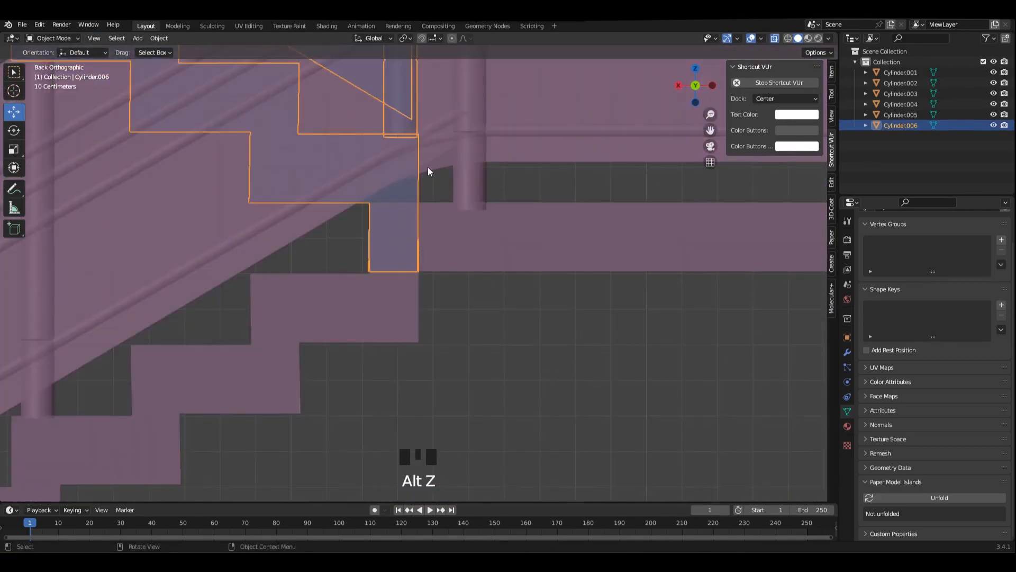
{"action": "scroll", "coordinate": [410, 166], "scroll_direction": "up", "scroll_amount": 1}
{"action": "middle_click_drag", "start_coordinate": [411, 166], "coordinate": [429, 258], "text": "shift"}
{"action": "scroll", "coordinate": [432, 222], "scroll_direction": "up", "scroll_amount": 2}
{"action": "key", "text": "alt+z"}
{"action": "scroll", "coordinate": [429, 175], "scroll_direction": "up", "scroll_amount": 4}
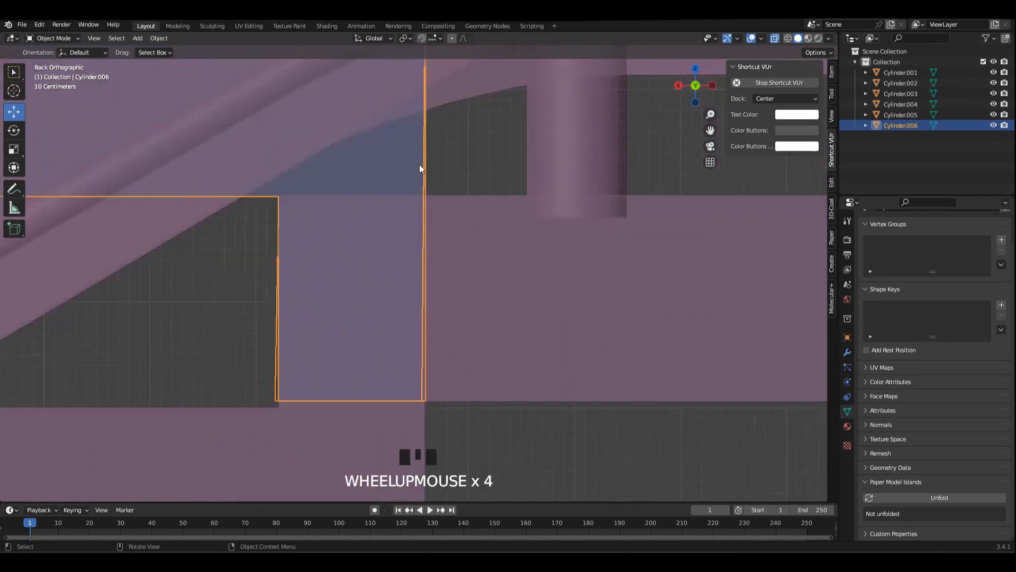
- Move the upper flight about 0.0087 m along X so its first step lines up with the landing's edge
{"action": "scroll", "coordinate": [469, 212], "scroll_direction": "up", "scroll_amount": 2}
{"action": "key", "text": "g"}
{"action": "key", "text": "y"}
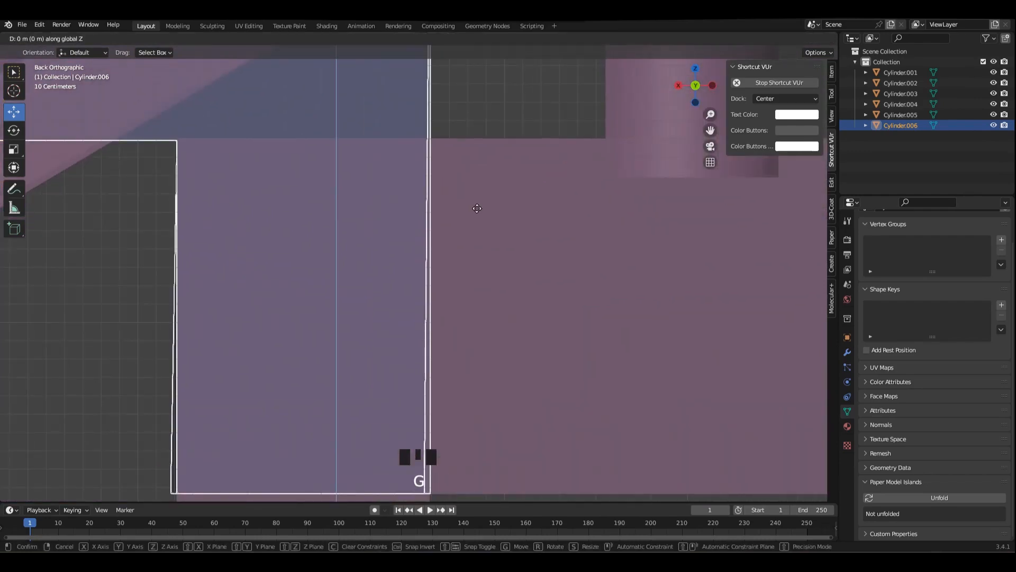
{"action": "left_click", "coordinate": [468, 207]}
{"action": "scroll", "coordinate": [454, 186], "scroll_direction": "down", "scroll_amount": 5}
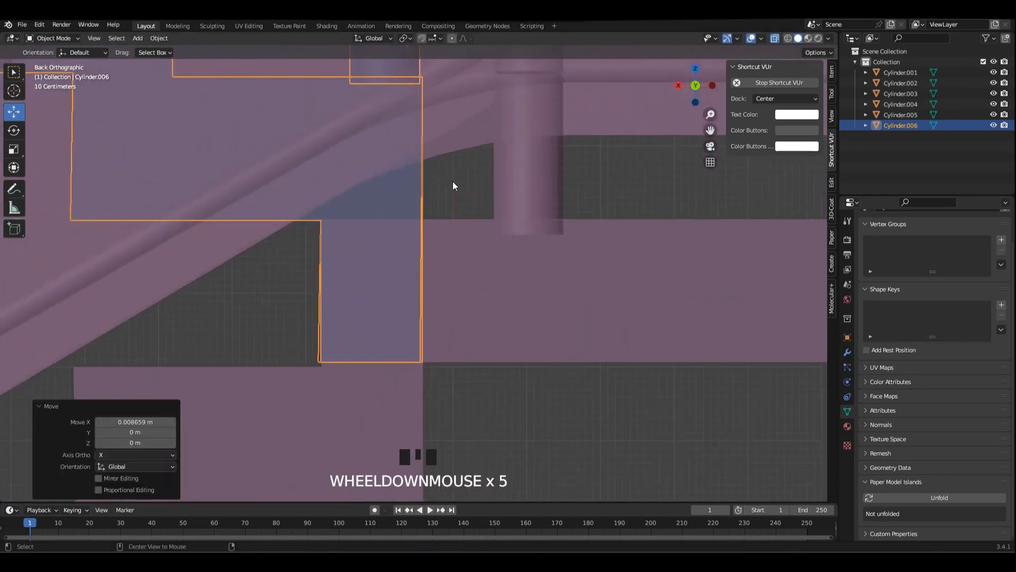
- In Edit Mode from the top view, move the upper flight's end edge at the landing -0.15444 m along X, and return to Object Mode
{"action": "middle_click_drag", "start_coordinate": [453, 186], "coordinate": [348, 224]}
{"action": "key", "text": "KP_7"}
{"action": "key", "text": "Tab"}
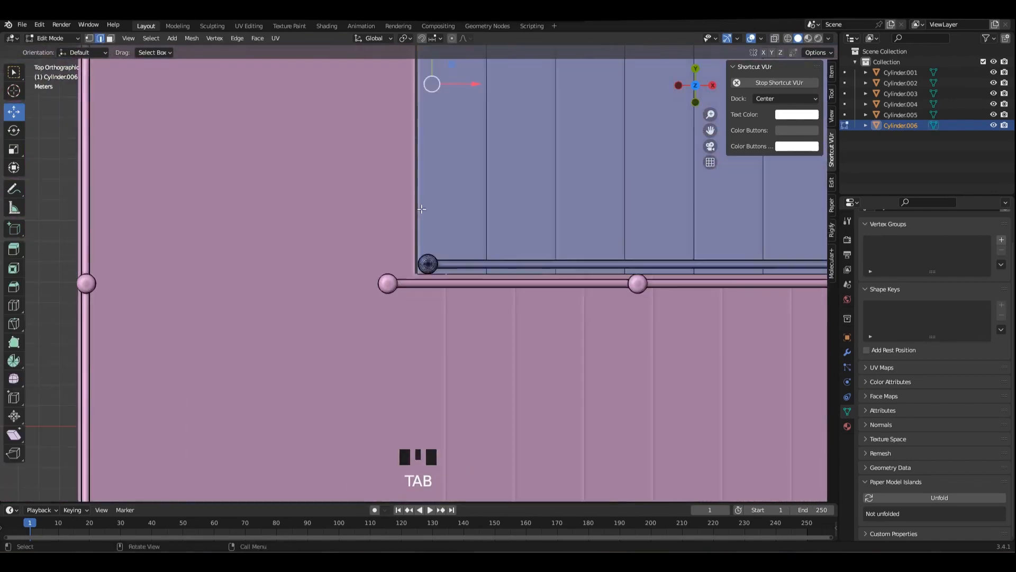
{"action": "scroll", "coordinate": [431, 159], "scroll_direction": "up", "scroll_amount": 2}
{"action": "scroll", "coordinate": [431, 159], "scroll_direction": "up", "scroll_amount": 1}
{"action": "key", "text": "alt+z"}
{"action": "middle_click_drag", "start_coordinate": [431, 155], "coordinate": [424, 181], "text": "shift"}
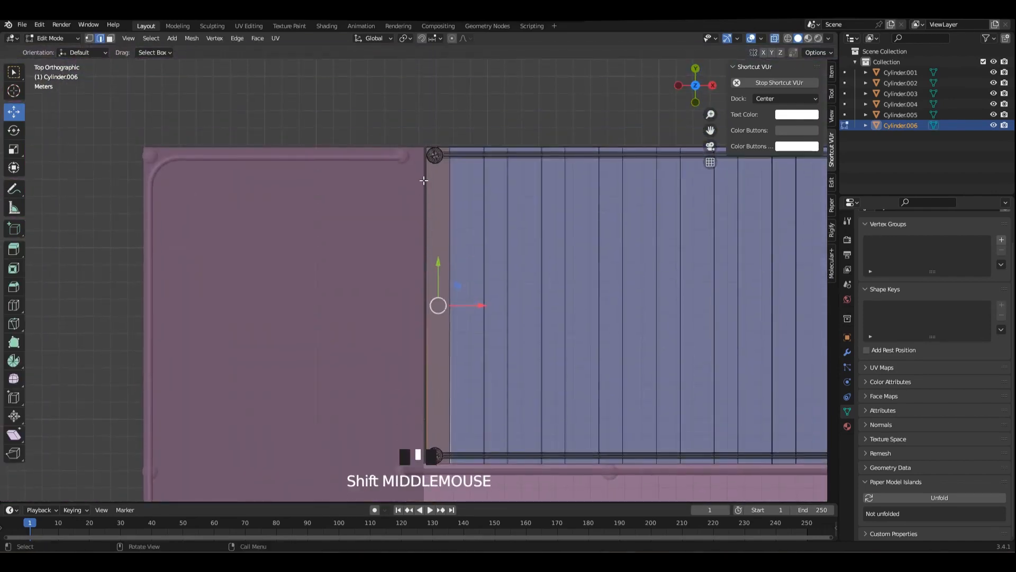
{"action": "left_click_drag", "start_coordinate": [459, 308], "coordinate": [455, 307]}
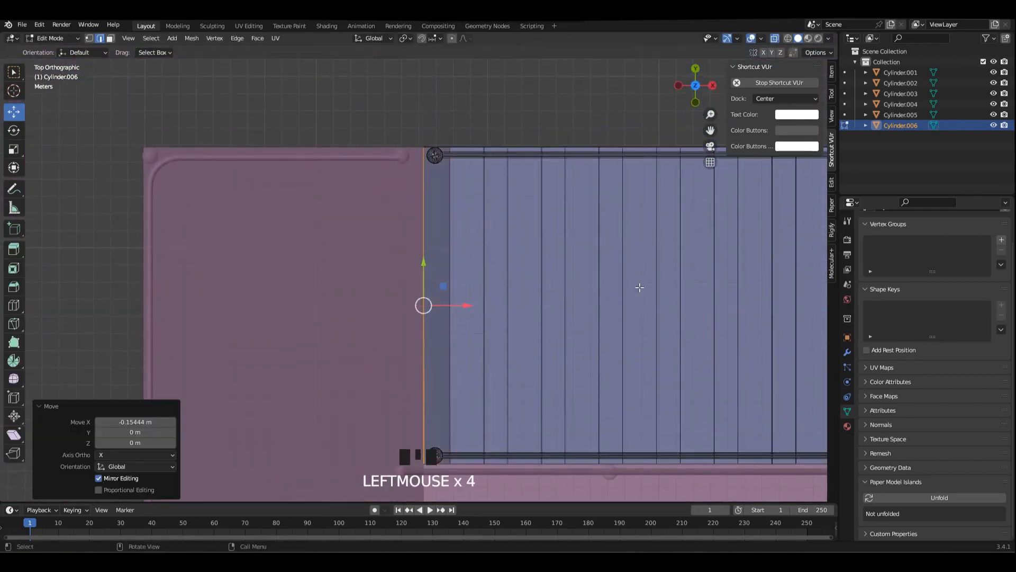
{"action": "key", "text": "alt+z"}
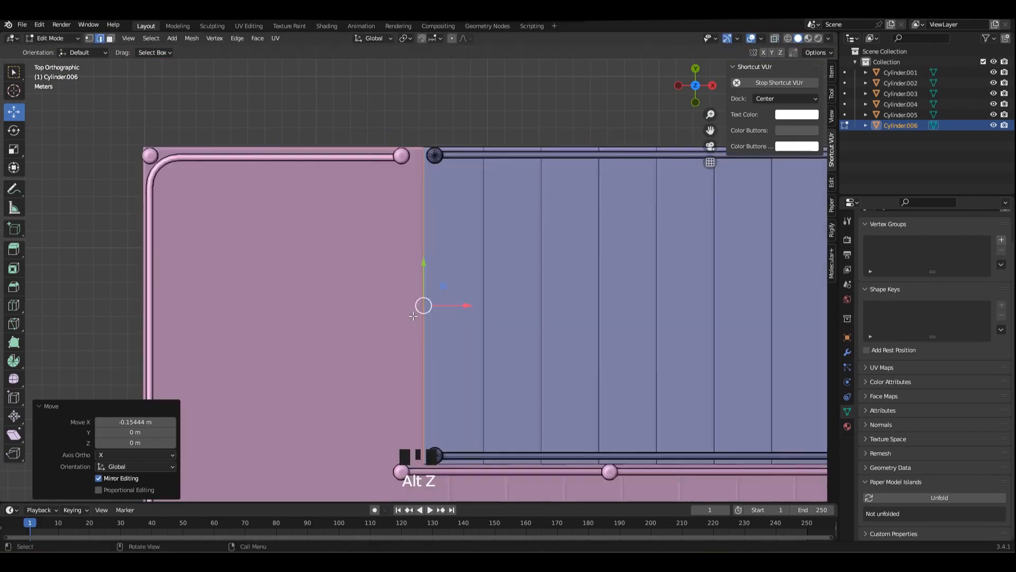
{"action": "key", "text": "Tab"}
- Save the file and duplicate the upper flight in place in front view
{"action": "middle_click_drag", "start_coordinate": [412, 316], "coordinate": [443, 211]}
{"action": "left_click", "coordinate": [621, 91]}
{"action": "scroll", "coordinate": [443, 236], "scroll_direction": "down", "scroll_amount": 3}
{"action": "left_click", "coordinate": [461, 195]}
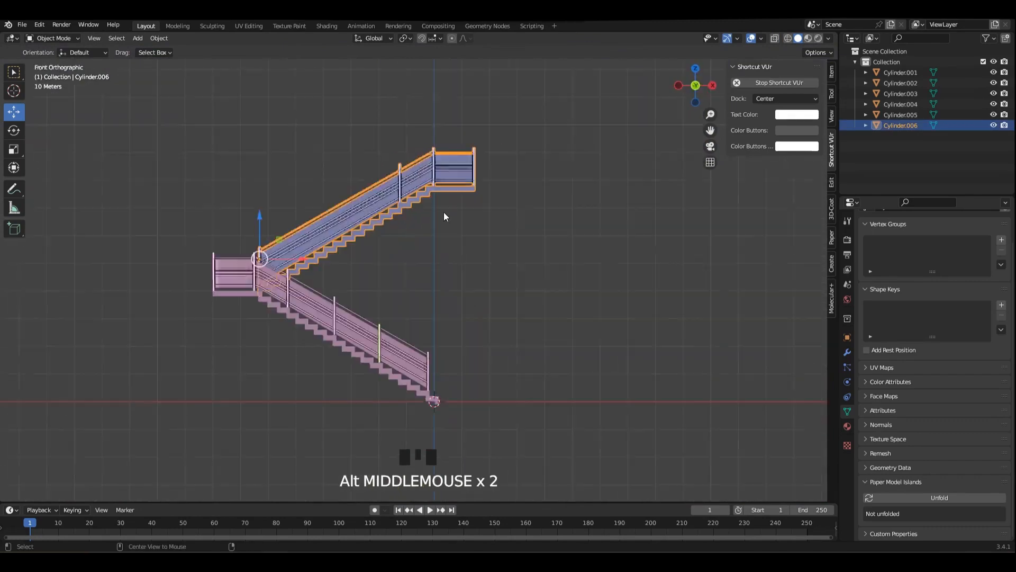
{"action": "key", "text": "ctrl+s"}
{"action": "middle_click_drag", "start_coordinate": [383, 238], "coordinate": [428, 271], "text": "shift"}
{"action": "scroll", "coordinate": [427, 271], "scroll_direction": "up", "scroll_amount": 3}
{"action": "key", "text": "shift+d"}
{"action": "right_click", "coordinate": [470, 153]}
{"action": "scroll", "coordinate": [286, 305], "scroll_direction": "down", "scroll_amount": 1}
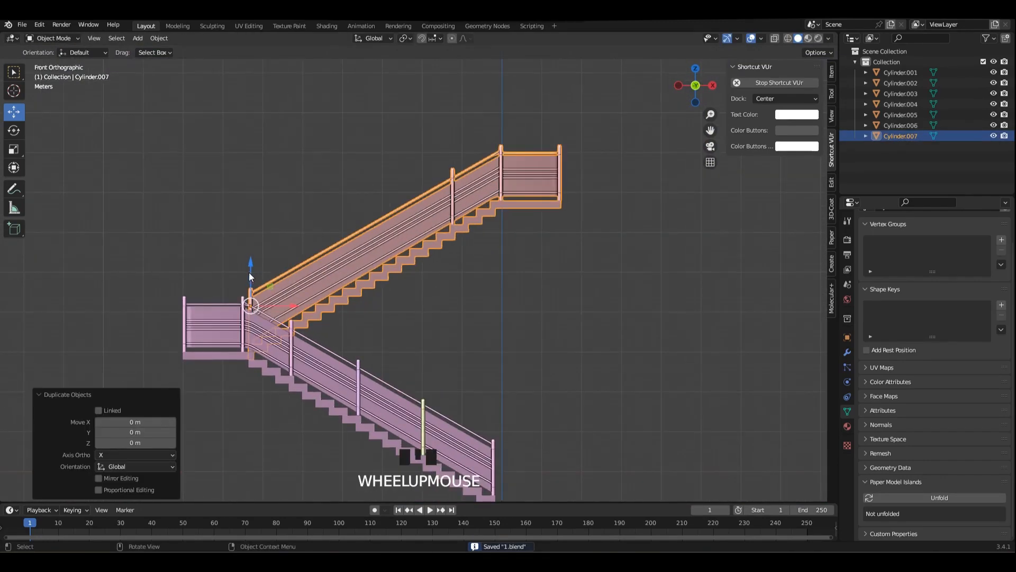
- Raise the copied flight along Z, rotate it 180° in top view and shift it about 60 m along X over the lowest flight
{"action": "left_click_drag", "start_coordinate": [249, 272], "coordinate": [249, 156]}
{"action": "middle_click_drag", "start_coordinate": [461, 224], "coordinate": [466, 285], "text": "alt"}
{"action": "type", "text": "r180"}
{"action": "key", "text": "Return"}
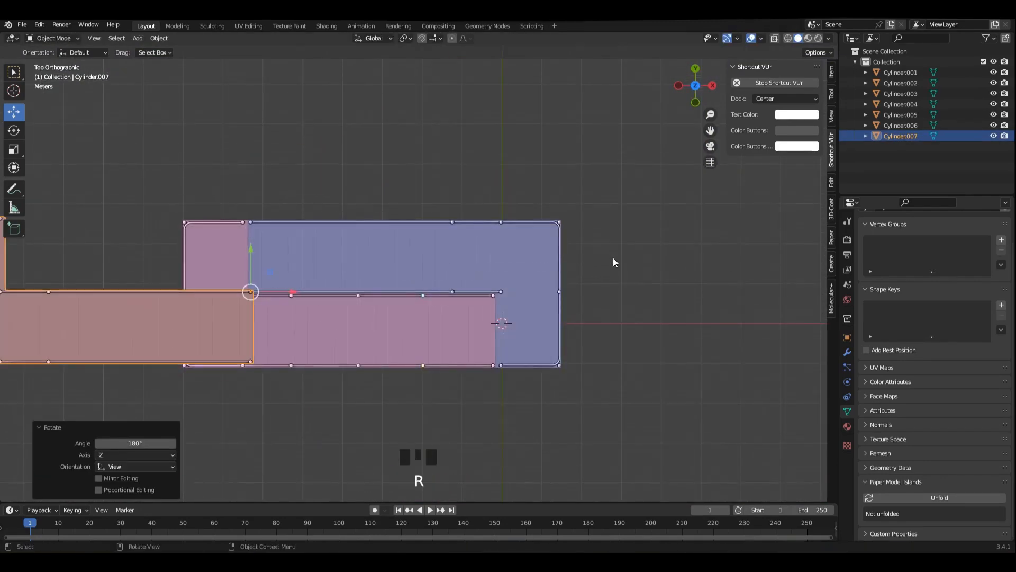
{"action": "left_click_drag", "start_coordinate": [275, 296], "coordinate": [506, 310]}
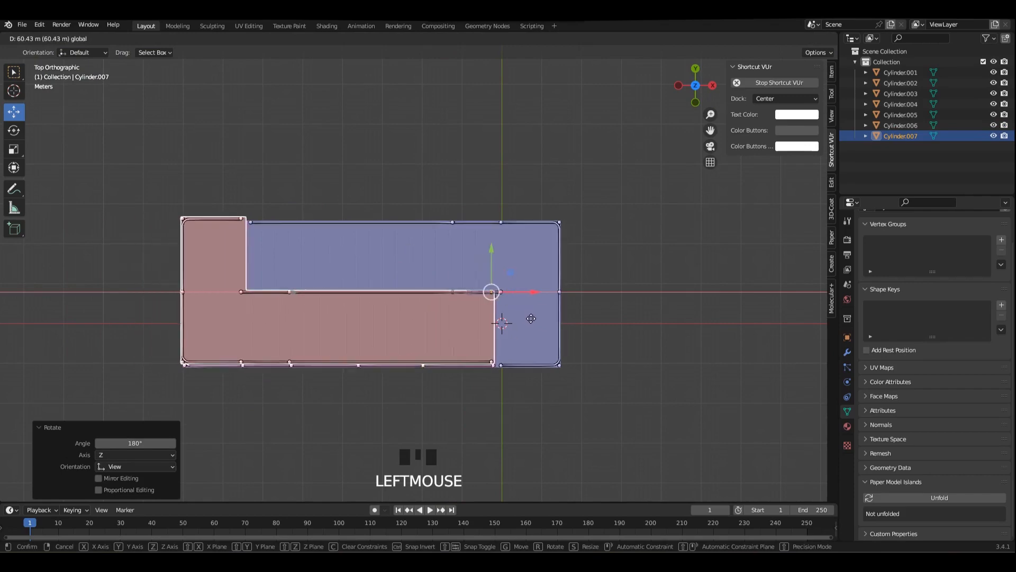
- Raise the copied flight a further 9.07 m or so along Z to the upper landing's level
{"action": "middle_click_drag", "start_coordinate": [479, 299], "coordinate": [459, 190], "text": "alt"}
{"action": "scroll", "coordinate": [458, 189], "scroll_direction": "up", "scroll_amount": 1, "text": "alt"}
{"action": "scroll", "coordinate": [531, 157], "scroll_direction": "up", "scroll_amount": 3}
{"action": "middle_click_drag", "start_coordinate": [531, 157], "coordinate": [415, 332], "text": "shift"}
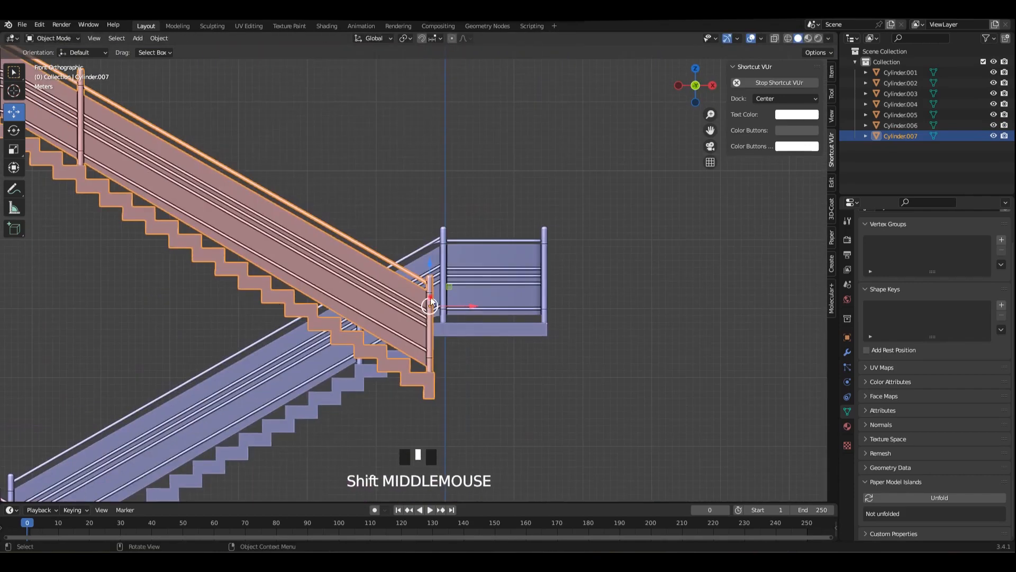
{"action": "left_click_drag", "start_coordinate": [430, 298], "coordinate": [437, 228]}
{"action": "key", "text": "ctrl+z"}
{"action": "left_click_drag", "start_coordinate": [430, 266], "coordinate": [430, 205]}
- Compare the joints between flights and landings in front view, with and without X-ray
{"action": "scroll", "coordinate": [472, 237], "scroll_direction": "up", "scroll_amount": 5}
{"action": "middle_click_drag", "start_coordinate": [472, 232], "coordinate": [440, 220], "text": "shift"}
{"action": "scroll", "coordinate": [460, 180], "scroll_direction": "up", "scroll_amount": 2}
{"action": "scroll", "coordinate": [456, 180], "scroll_direction": "down", "scroll_amount": 8}
{"action": "scroll", "coordinate": [391, 250], "scroll_direction": "up", "scroll_amount": 3}
{"action": "key", "text": "alt+z"}
{"action": "middle_click_drag", "start_coordinate": [391, 249], "coordinate": [421, 181], "text": "shift"}
{"action": "scroll", "coordinate": [384, 249], "scroll_direction": "up", "scroll_amount": 5}
{"action": "key", "text": "alt+z"}
{"action": "scroll", "coordinate": [384, 249], "scroll_direction": "down", "scroll_amount": 6}
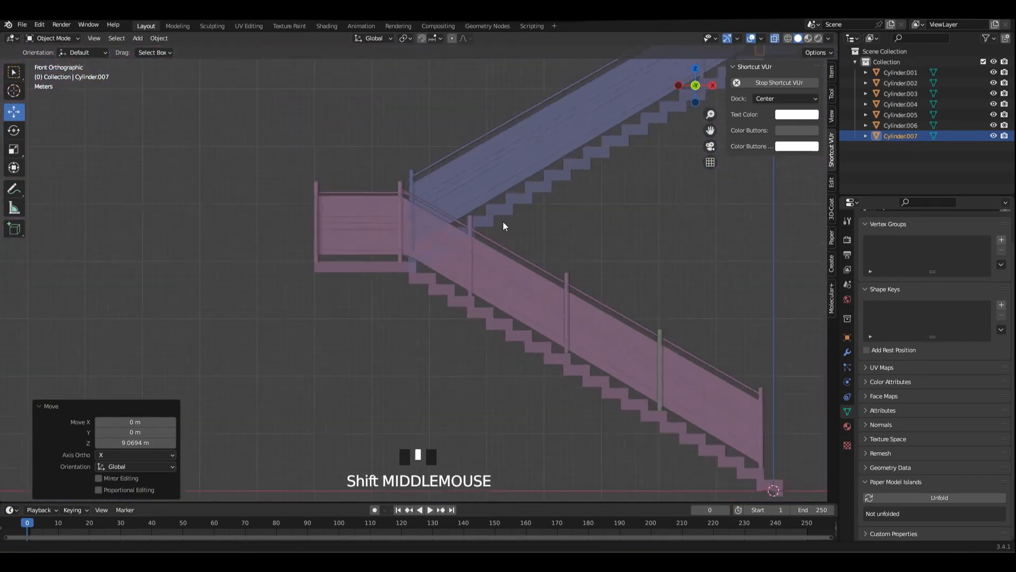
- Fine-tune the copied flight's height by about 0.068 m along Z to meet the upper landing's underside
{"action": "middle_click_drag", "start_coordinate": [502, 221], "coordinate": [159, 413], "text": "shift"}
{"action": "scroll", "coordinate": [459, 206], "scroll_direction": "up", "scroll_amount": 5}
{"action": "middle_click_drag", "start_coordinate": [459, 210], "coordinate": [493, 207], "text": "shift"}
{"action": "key", "text": "alt+z"}
{"action": "scroll", "coordinate": [433, 209], "scroll_direction": "up", "scroll_amount": 4}
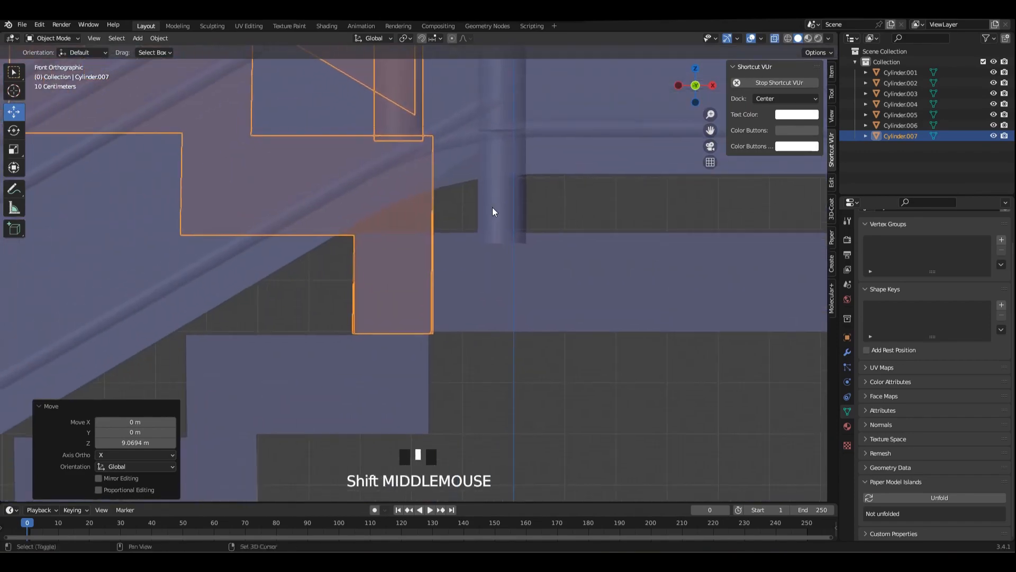
{"action": "key", "text": "g"}
{"action": "key", "text": "z"}
{"action": "left_click", "coordinate": [496, 210]}
{"action": "scroll", "coordinate": [535, 175], "scroll_direction": "down", "scroll_amount": 14}
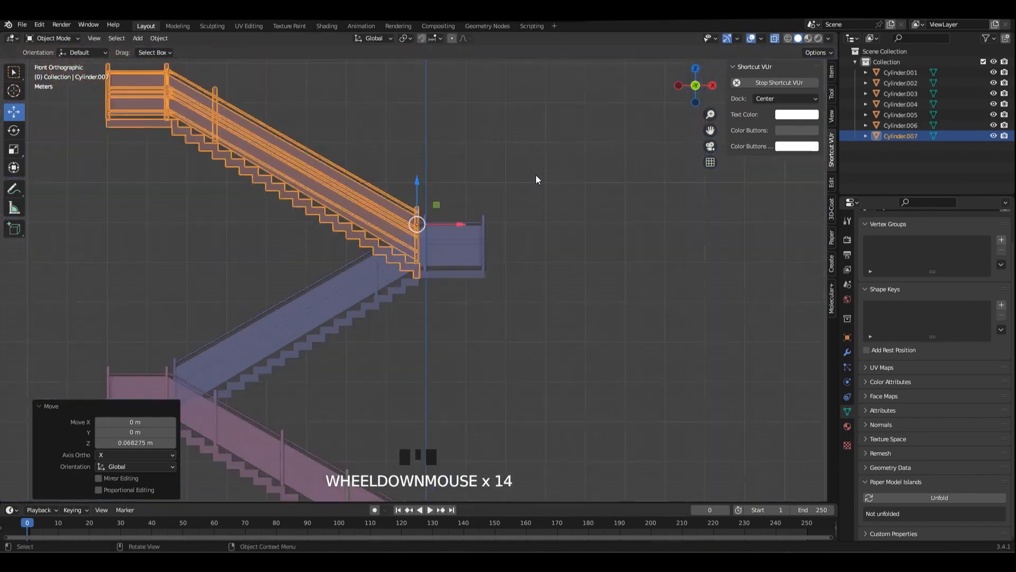
- Examine the copied flight's alignment with the flights below it in top view and in perspective
{"action": "middle_click_drag", "start_coordinate": [535, 175], "coordinate": [391, 175], "text": "alt"}
{"action": "left_click", "coordinate": [593, 197]}
{"action": "middle_click_drag", "start_coordinate": [391, 174], "coordinate": [476, 223], "text": "shift"}
{"action": "middle_click_drag", "start_coordinate": [476, 222], "coordinate": [460, 234], "text": "shift"}
{"action": "left_click", "coordinate": [422, 208]}
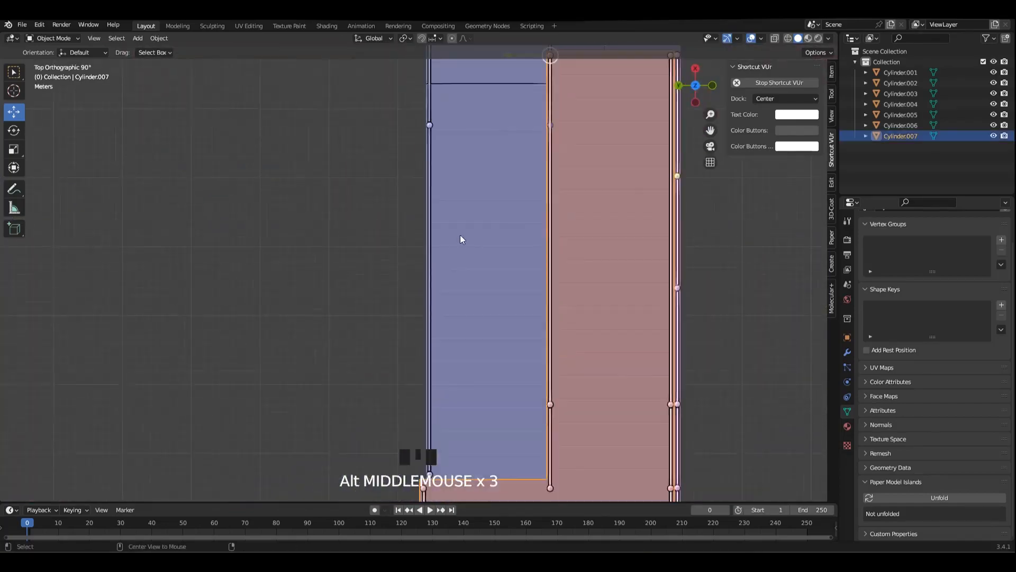
{"action": "key", "text": "alt+z"}
{"action": "scroll", "coordinate": [611, 249], "scroll_direction": "up", "scroll_amount": 3}
{"action": "scroll", "coordinate": [361, 247], "scroll_direction": "down", "scroll_amount": 4}
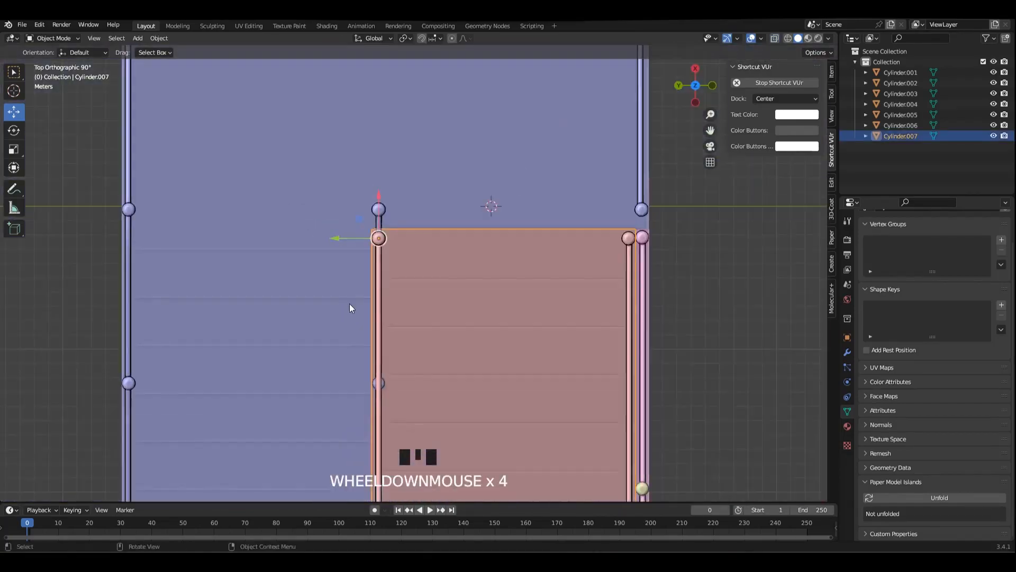
{"action": "middle_click_drag", "start_coordinate": [351, 306], "coordinate": [397, 258]}
{"action": "left_click", "coordinate": [494, 241]}
{"action": "scroll", "coordinate": [396, 258], "scroll_direction": "down", "scroll_amount": 2}
- Delete the copied third flight, keeping the two lower ones, and save the file
{"action": "left_click", "coordinate": [656, 177]}
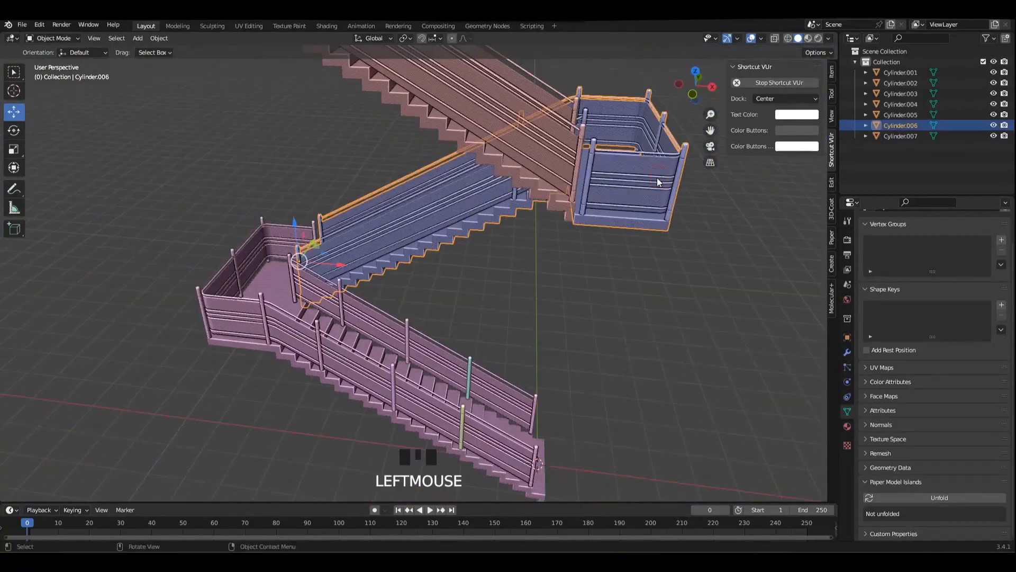
{"action": "key", "text": "Delete"}
{"action": "key", "text": "ctrl+z"}
{"action": "left_click", "coordinate": [523, 134]}
{"action": "key", "text": "Delete"}
{"action": "left_click", "coordinate": [527, 186]}
{"action": "mouse_move", "coordinate": [527, 193]}
{"action": "middle_mouse_down"}
{"action": "mouse_move", "coordinate": [543, 186]}
{"action": "mouse_move", "coordinate": [521, 184]}
{"action": "middle_mouse_up"}
{"action": "middle_click_drag", "start_coordinate": [522, 185], "coordinate": [416, 293], "text": "alt"}
{"action": "scroll", "coordinate": [415, 294], "scroll_direction": "down", "scroll_amount": 2}
{"action": "key", "text": "ctrl+s"}
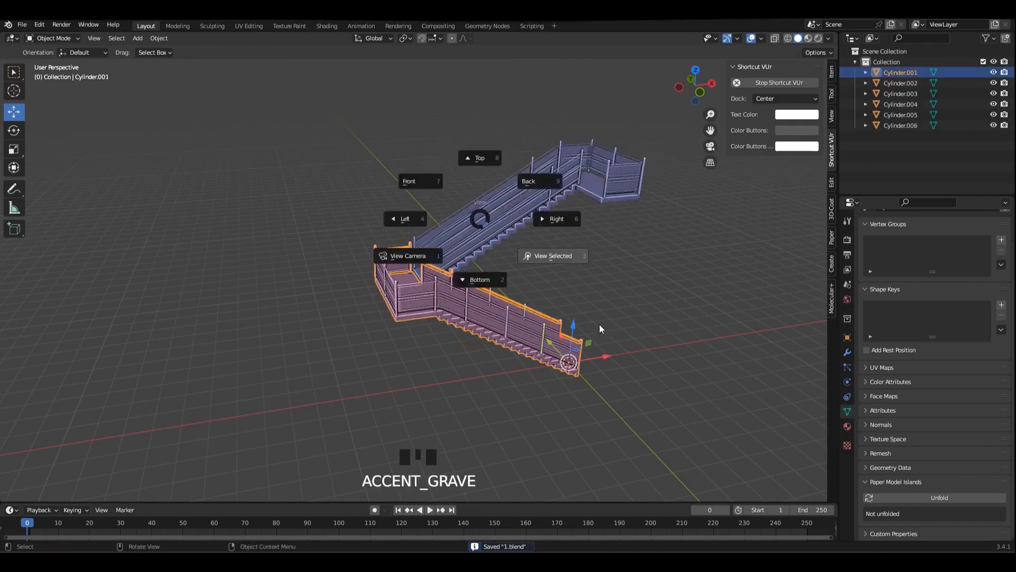
- Duplicate the two flights together in front view and raise the copies about 77.03 m along Z
{"action": "middle_click_drag", "start_coordinate": [600, 325], "coordinate": [405, 156], "text": "alt"}
{"action": "middle_click_drag", "start_coordinate": [505, 307], "coordinate": [463, 337], "text": "shift"}
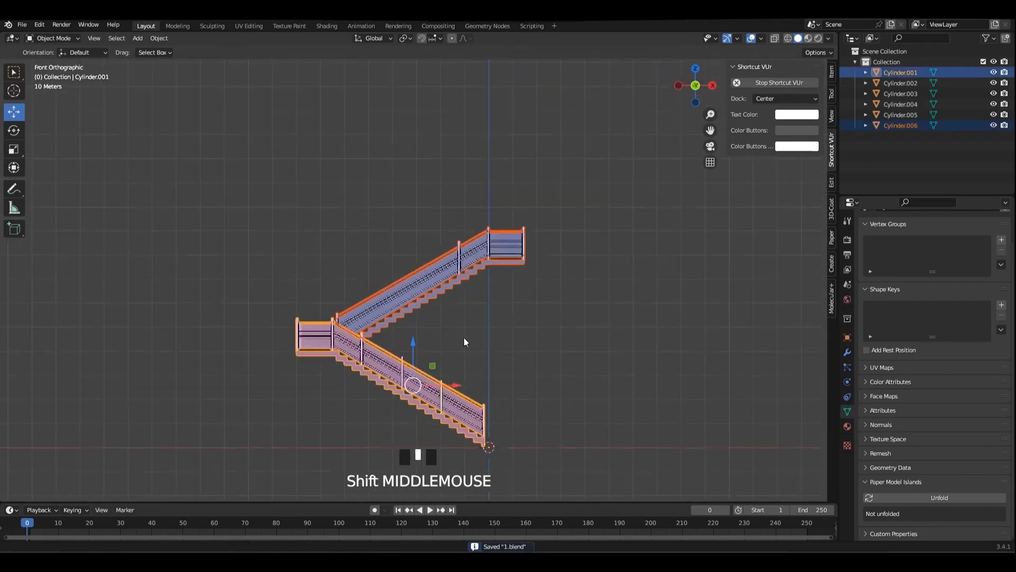
{"action": "key", "text": "shift+d"}
{"action": "scroll", "coordinate": [396, 217], "scroll_direction": "up", "scroll_amount": 5}
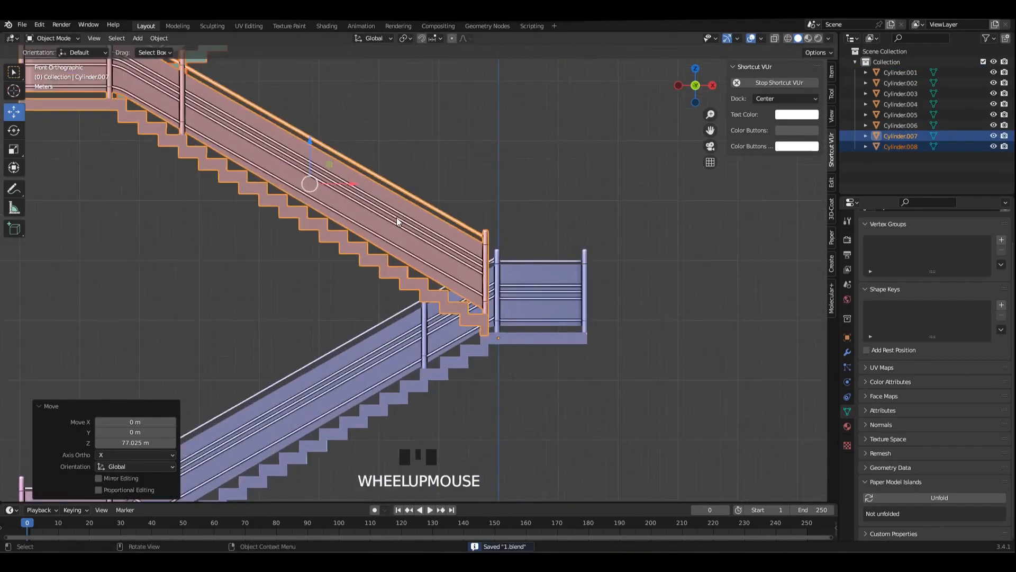
- Lower the two copied flights about 1.38 m along Z to the underside of the landing below them
{"action": "middle_click_drag", "start_coordinate": [541, 224], "coordinate": [564, 231], "text": "shift"}
{"action": "key", "text": "g"}
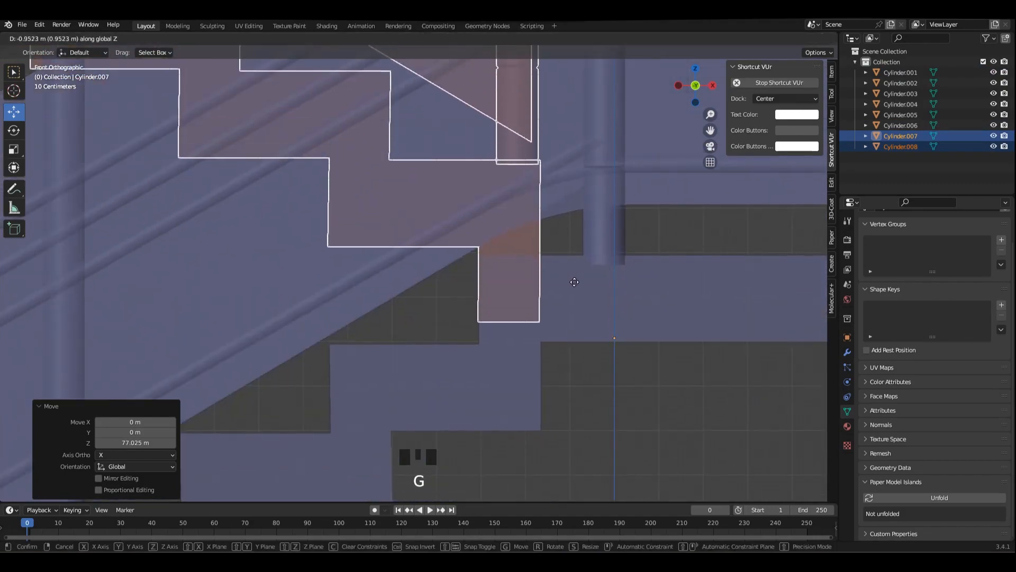
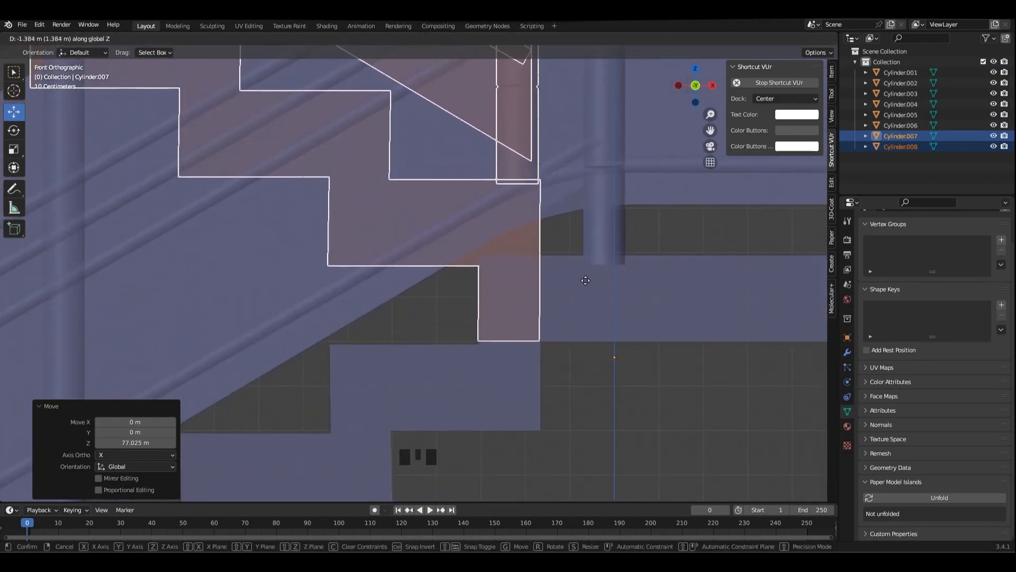
{"action": "scroll", "coordinate": [589, 286], "scroll_direction": "down", "scroll_amount": 4}
{"action": "left_click", "coordinate": [526, 370]}
- Examine the stacked four-flight staircase and its joints from several sides
{"action": "middle_click_drag", "start_coordinate": [526, 370], "coordinate": [318, 350]}
{"action": "scroll", "coordinate": [318, 351], "scroll_direction": "down", "scroll_amount": 7}
{"action": "left_click", "coordinate": [509, 214]}
{"action": "middle_click_drag", "start_coordinate": [508, 214], "coordinate": [64, 228]}
{"action": "scroll", "coordinate": [413, 272], "scroll_direction": "down", "scroll_amount": 3}
{"action": "middle_click_drag", "start_coordinate": [561, 275], "coordinate": [378, 208], "text": "shift"}
{"action": "scroll", "coordinate": [379, 208], "scroll_direction": "down", "scroll_amount": 2}
{"action": "scroll", "coordinate": [379, 208], "scroll_direction": "up", "scroll_amount": 2}
{"action": "middle_click_drag", "start_coordinate": [485, 287], "coordinate": [439, 286]}
{"action": "scroll", "coordinate": [519, 284], "scroll_direction": "up", "scroll_amount": 4}
{"action": "scroll", "coordinate": [495, 276], "scroll_direction": "down", "scroll_amount": 5}
{"action": "middle_click_drag", "start_coordinate": [439, 286], "coordinate": [463, 250], "text": "shift"}
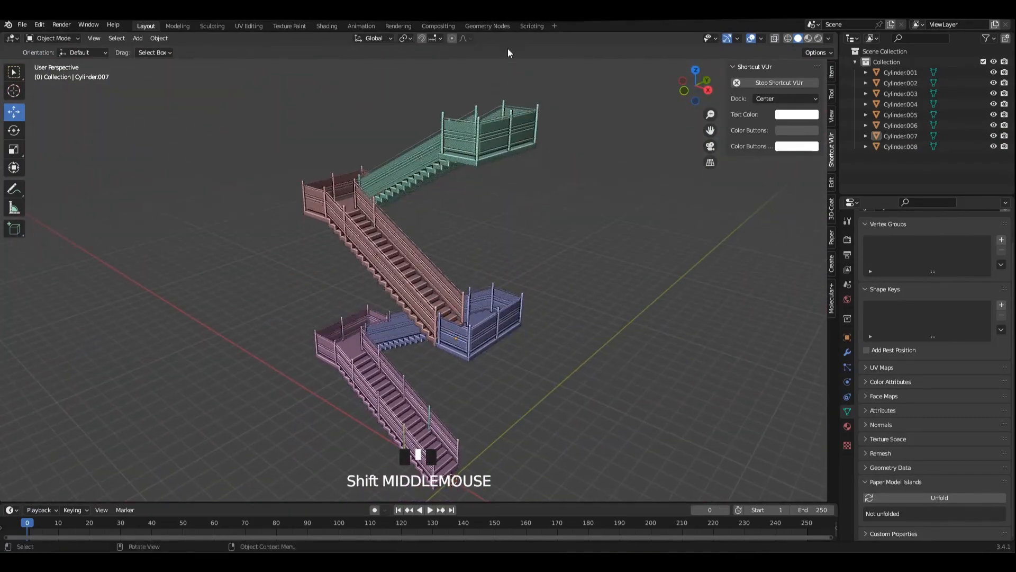
- Save the file and delete the three upper flights, keeping only the lowest flight with its landing
{"action": "key", "text": "ctrl+s"}
{"action": "mouse_move", "coordinate": [499, 183]}
{"action": "middle_mouse_down"}
{"action": "mouse_move", "coordinate": [471, 172]}
{"action": "mouse_move", "coordinate": [558, 166]}
{"action": "middle_mouse_up"}
{"action": "mouse_move", "coordinate": [557, 166]}
{"action": "left_mouse_down", "text": "ctrl"}
{"action": "mouse_move", "coordinate": [375, 141]}
{"action": "mouse_move", "coordinate": [548, 261]}
{"action": "left_mouse_up", "text": "ctrl"}
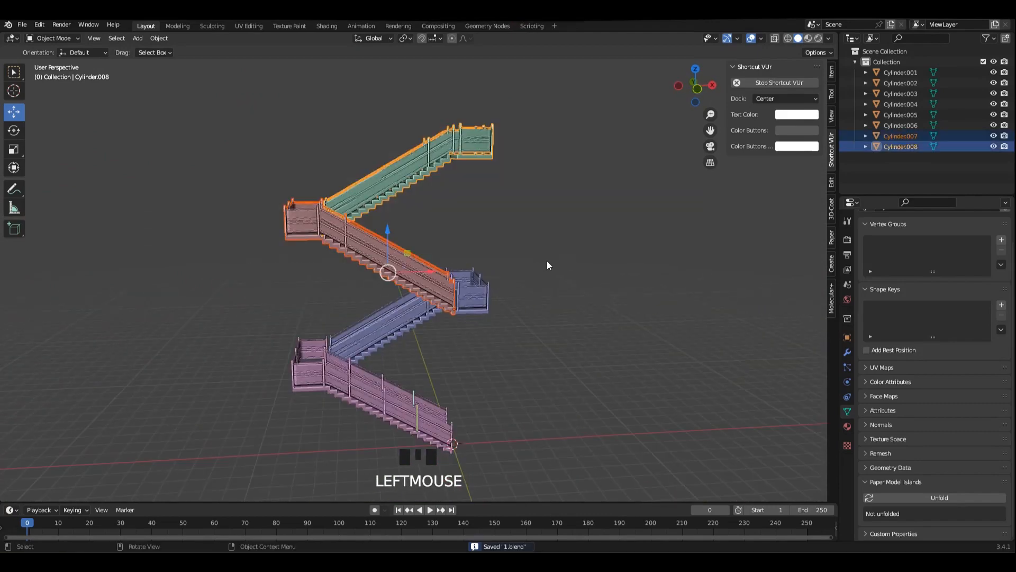
{"action": "key", "text": "Delete"}
{"action": "left_click", "coordinate": [479, 299]}
{"action": "key", "text": "Delete"}
- Apply location, rotation and scale to the remaining staircase
{"action": "left_click", "coordinate": [390, 385]}
{"action": "middle_click_drag", "start_coordinate": [385, 300], "coordinate": [510, 291]}
{"action": "scroll", "coordinate": [509, 290], "scroll_direction": "up", "scroll_amount": 5}
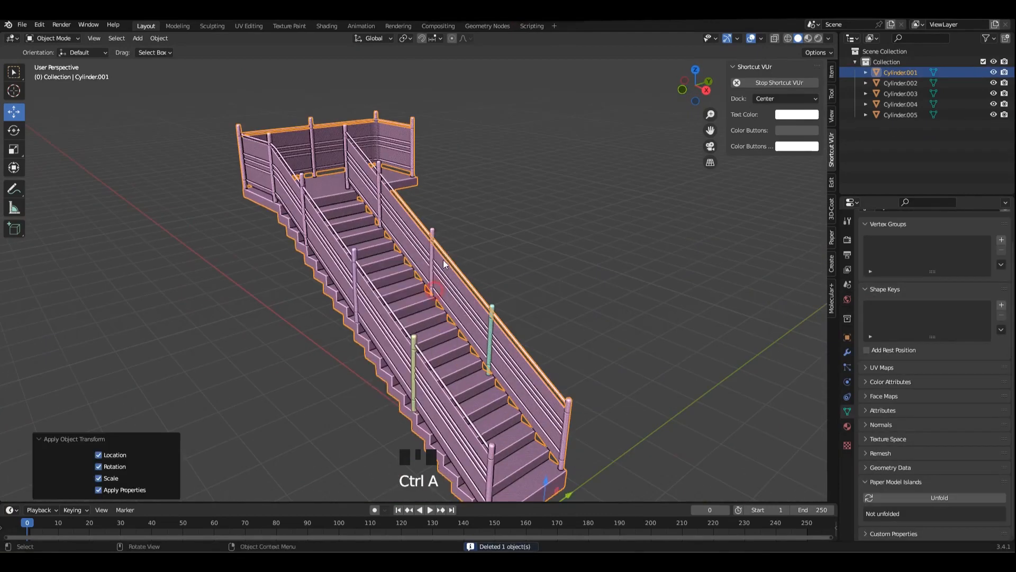
- Save the file in the Shading workspace and enable Ambient Occlusion, Bloom and Screen Space Reflections for Eevee
{"action": "left_click", "coordinate": [326, 26]}
{"action": "mouse_move", "coordinate": [501, 221]}
{"action": "middle_mouse_down"}
{"action": "mouse_move", "coordinate": [576, 172]}
{"action": "mouse_move", "coordinate": [527, 168]}
{"action": "middle_mouse_up"}
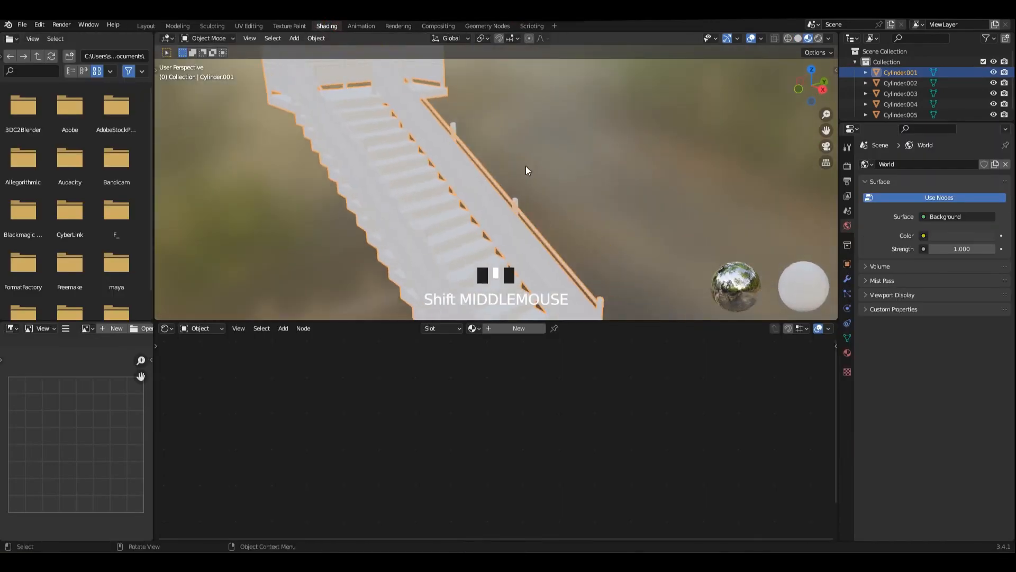
{"action": "scroll", "coordinate": [526, 167], "scroll_direction": "up", "scroll_amount": 3}
{"action": "key", "text": "ctrl+s"}
{"action": "left_click", "coordinate": [847, 166]}
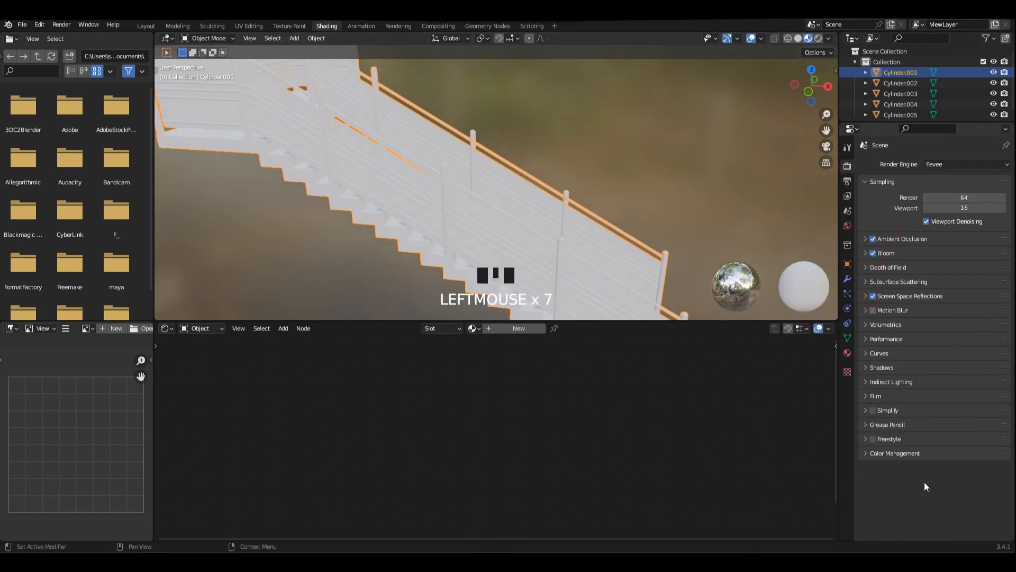
- Set the Color Management look to Very High Contrast, save the file and inspect the staircase's material preview
{"action": "left_click", "coordinate": [911, 453]}
{"action": "scroll", "coordinate": [938, 456], "scroll_direction": "down", "scroll_amount": 1}
{"action": "middle_click_drag", "start_coordinate": [651, 148], "coordinate": [524, 159]}
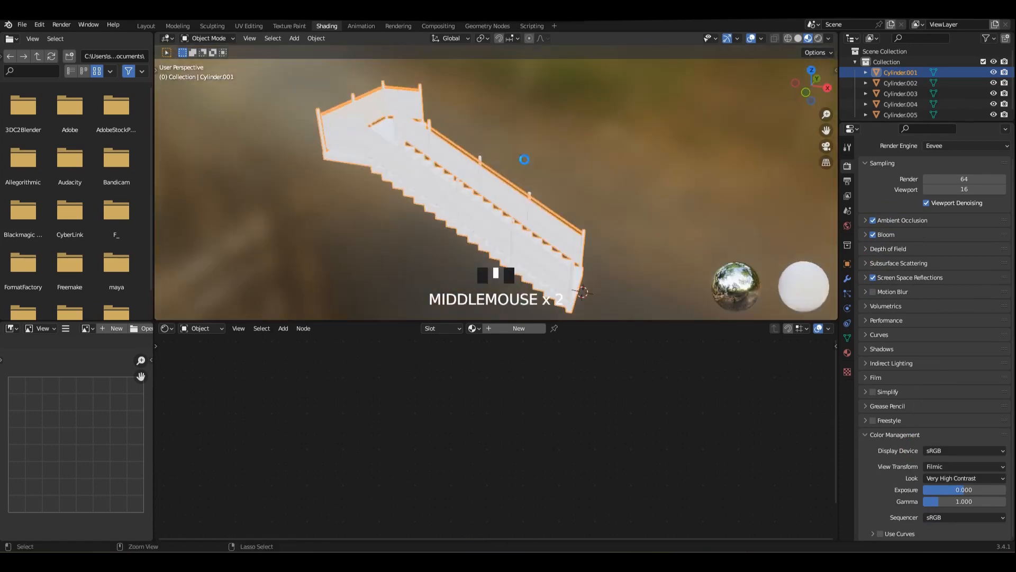
{"action": "left_click", "coordinate": [572, 172]}
{"action": "scroll", "coordinate": [461, 162], "scroll_direction": "up", "scroll_amount": 4}
{"action": "middle_click_drag", "start_coordinate": [648, 194], "coordinate": [582, 165]}
{"action": "scroll", "coordinate": [508, 168], "scroll_direction": "up", "scroll_amount": 1}
{"action": "left_click", "coordinate": [508, 168]}
{"action": "middle_click_drag", "start_coordinate": [661, 159], "coordinate": [522, 170]}
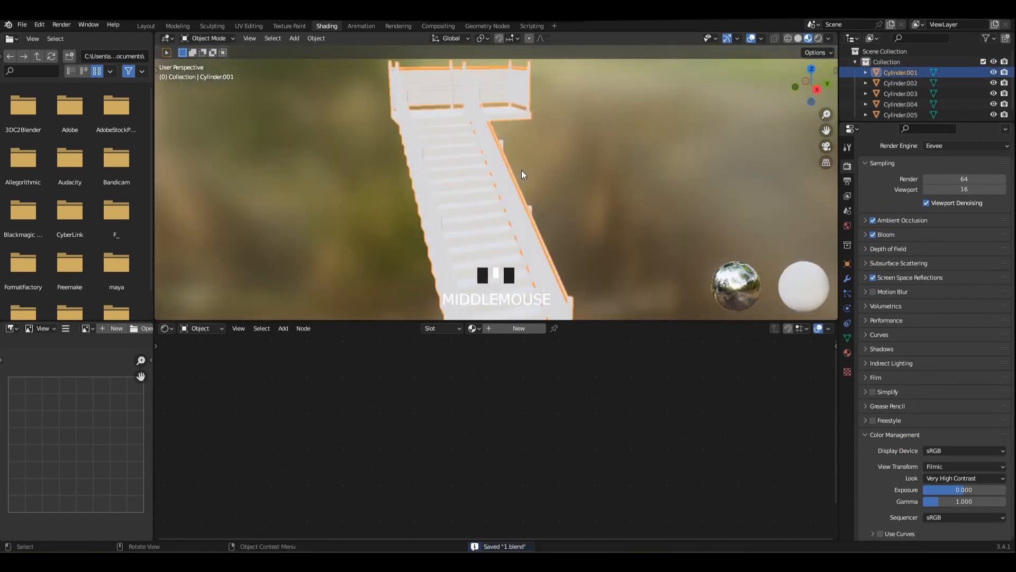
{"action": "scroll", "coordinate": [522, 170], "scroll_direction": "down", "scroll_amount": 4}
- Return to the Layout workspace and add a mesh cube to the scene
{"action": "left_click", "coordinate": [146, 27]}
{"action": "scroll", "coordinate": [542, 262], "scroll_direction": "down", "scroll_amount": 2}
{"action": "key", "text": "shift+a"}
{"action": "mouse_move", "coordinate": [545, 263]}
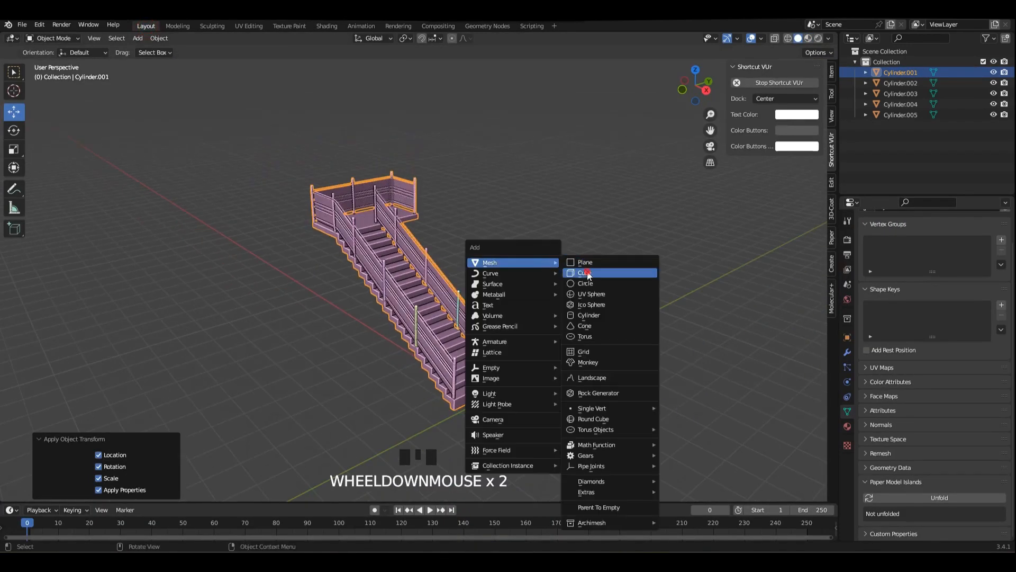
{"action": "left_click", "coordinate": [595, 273]}
{"action": "key", "text": "s"}
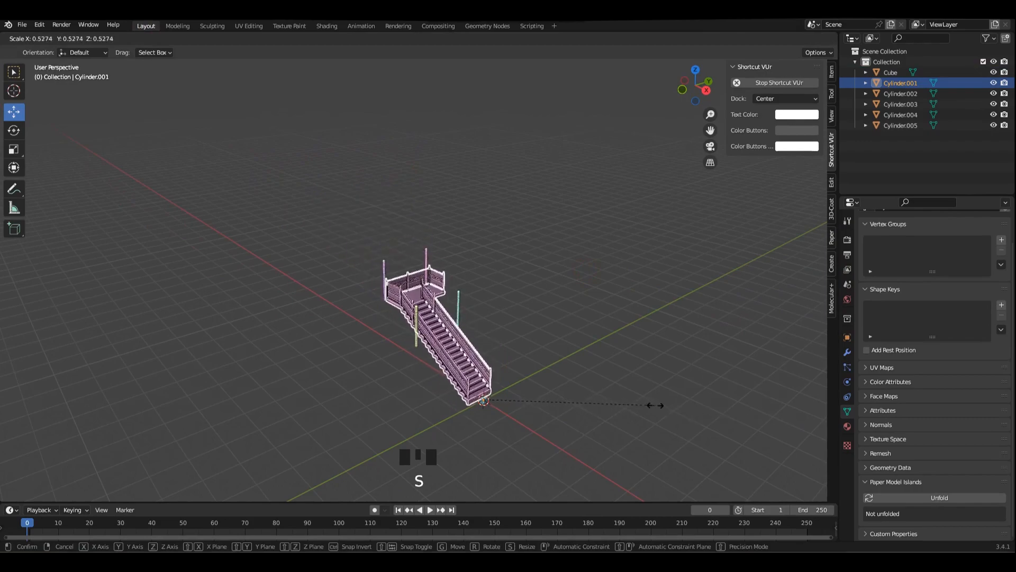
{"action": "scroll", "coordinate": [655, 404], "scroll_direction": "up", "scroll_amount": 4}
{"action": "double_click", "coordinate": [484, 295]}
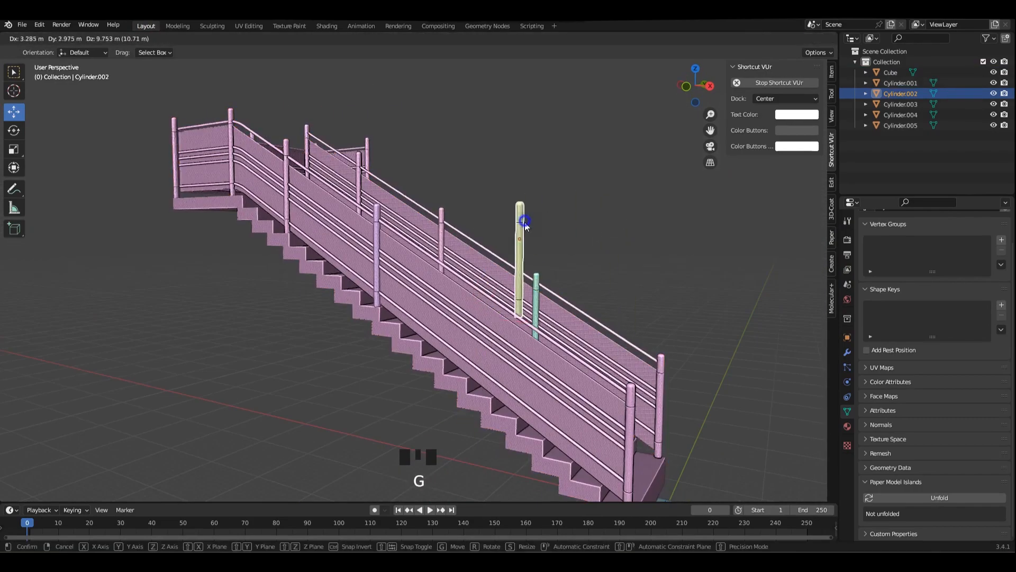
{"action": "right_click", "coordinate": [524, 221]}
{"action": "scroll", "coordinate": [525, 223], "scroll_direction": "down", "scroll_amount": 3}
{"action": "left_click_drag", "start_coordinate": [186, 127], "coordinate": [569, 339]}
{"action": "middle_click_drag", "start_coordinate": [587, 333], "coordinate": [516, 306]}
{"action": "scroll", "coordinate": [516, 306], "scroll_direction": "up", "scroll_amount": 2}
{"action": "left_click", "coordinate": [462, 300]}
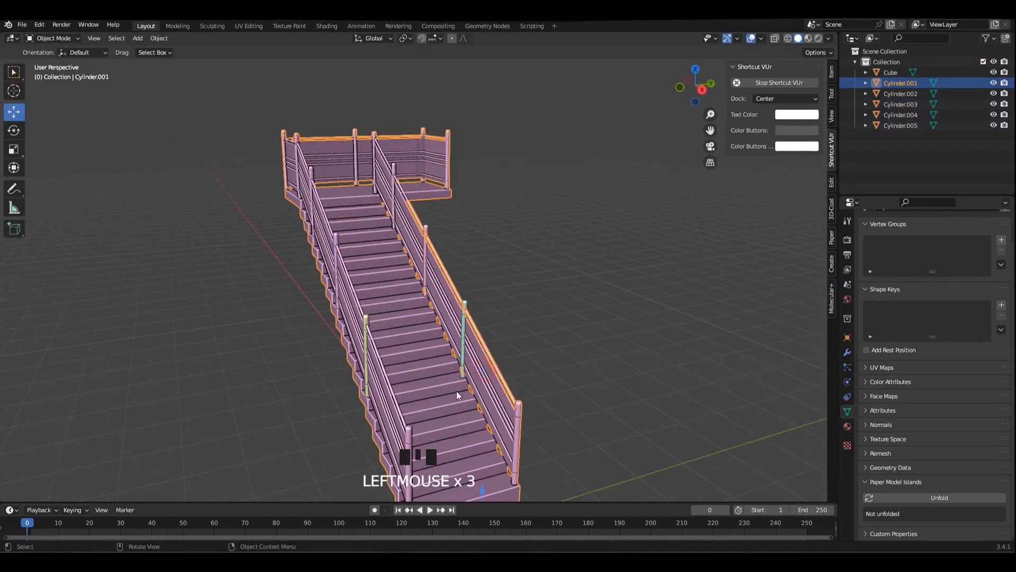
{"action": "key", "text": "g"}
{"action": "right_click", "coordinate": [662, 344]}
- Join the staircase and its four separate posts into one object and apply its transforms
{"action": "left_click_drag", "start_coordinate": [313, 238], "coordinate": [584, 367]}
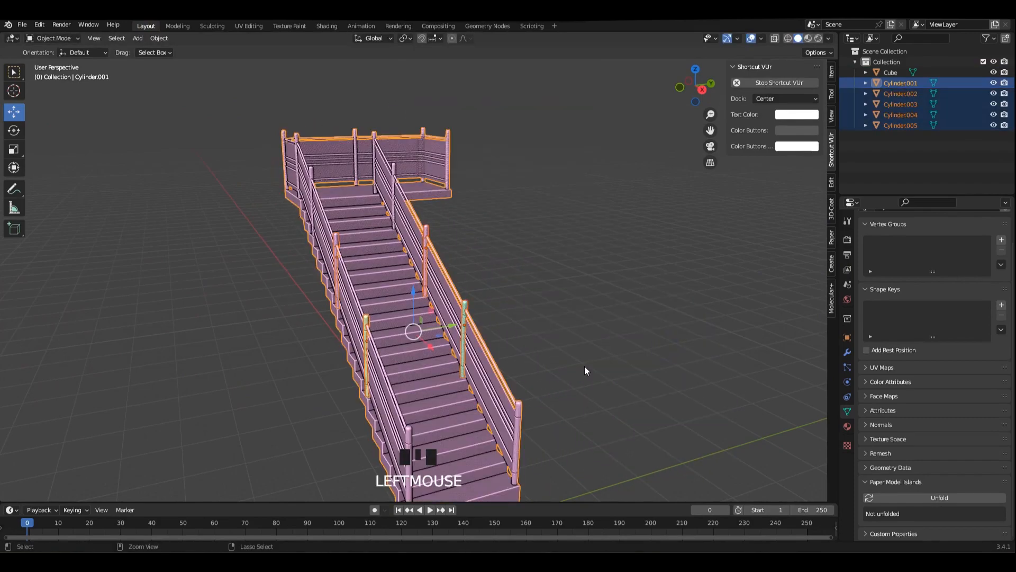
{"action": "key", "text": "ctrl+j"}
{"action": "left_click", "coordinate": [576, 304]}
{"action": "left_click", "coordinate": [440, 330]}
{"action": "key", "text": "ctrl+a"}
{"action": "left_click", "coordinate": [436, 329]}
{"action": "left_click", "coordinate": [453, 338]}
- Scale the joined staircase down by 0.354 and again by 0.670 to suit the reference cube
{"action": "scroll", "coordinate": [444, 365], "scroll_direction": "down", "scroll_amount": 3}
{"action": "key", "text": "g"}
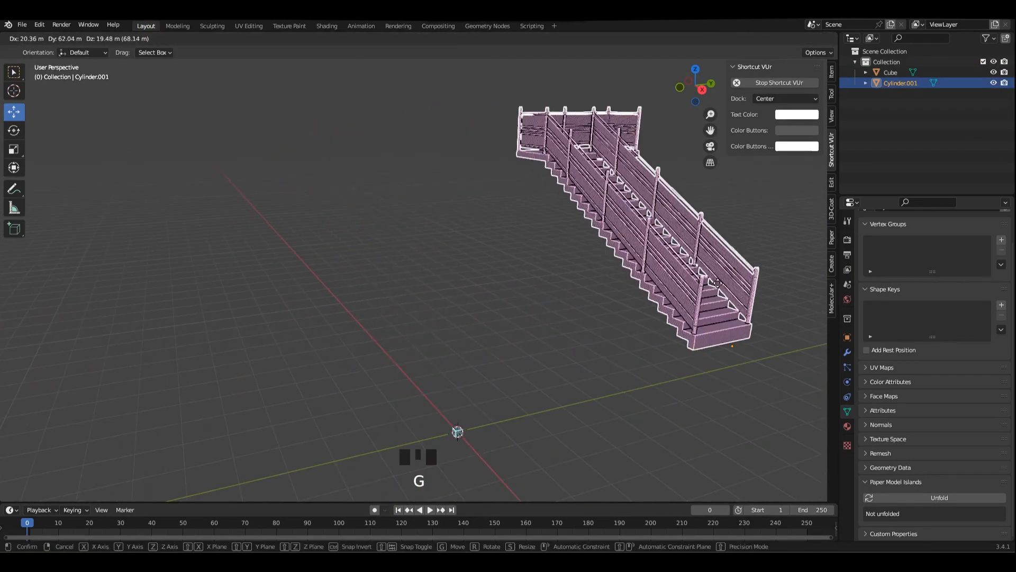
{"action": "right_click", "coordinate": [716, 286]}
{"action": "middle_click_drag", "start_coordinate": [654, 336], "coordinate": [706, 342]}
{"action": "key", "text": "s"}
{"action": "left_click", "coordinate": [528, 297]}
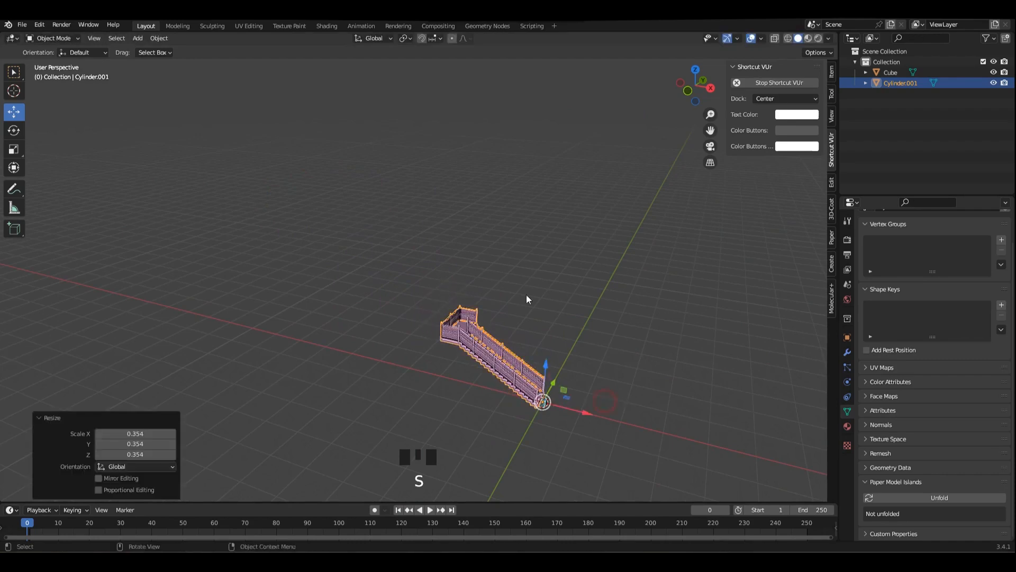
{"action": "middle_click_drag", "start_coordinate": [528, 297], "coordinate": [752, 358], "text": "alt"}
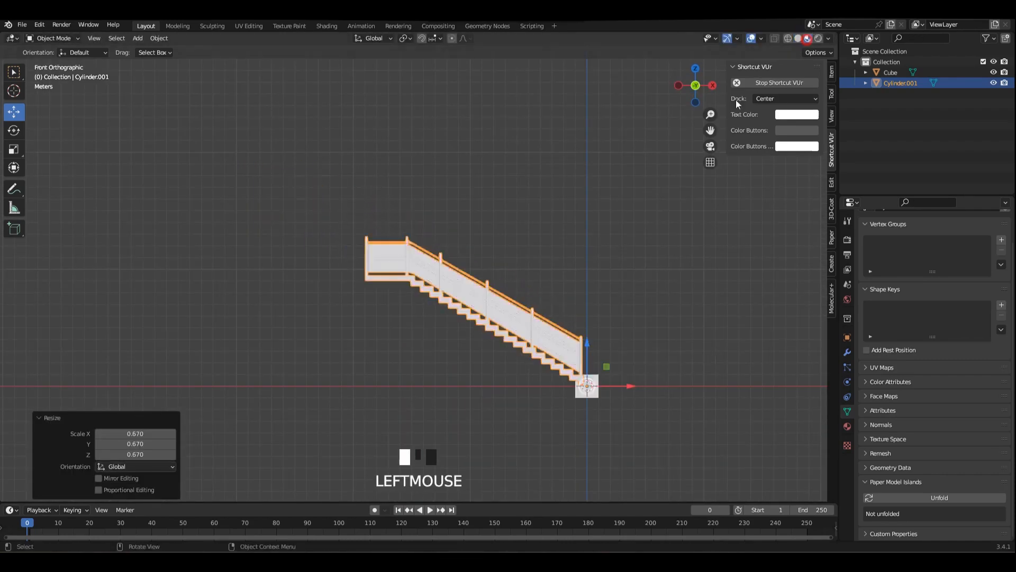
- Show the scene in material preview, delete the reference cube and save the file
{"action": "middle_click_drag", "start_coordinate": [688, 116], "coordinate": [625, 153]}
{"action": "middle_click_drag", "start_coordinate": [625, 153], "coordinate": [541, 175], "text": "shift"}
{"action": "left_click", "coordinate": [576, 131]}
{"action": "scroll", "coordinate": [541, 176], "scroll_direction": "down", "scroll_amount": 1}
{"action": "key", "text": "ctrl+s"}
{"action": "left_click", "coordinate": [650, 411]}
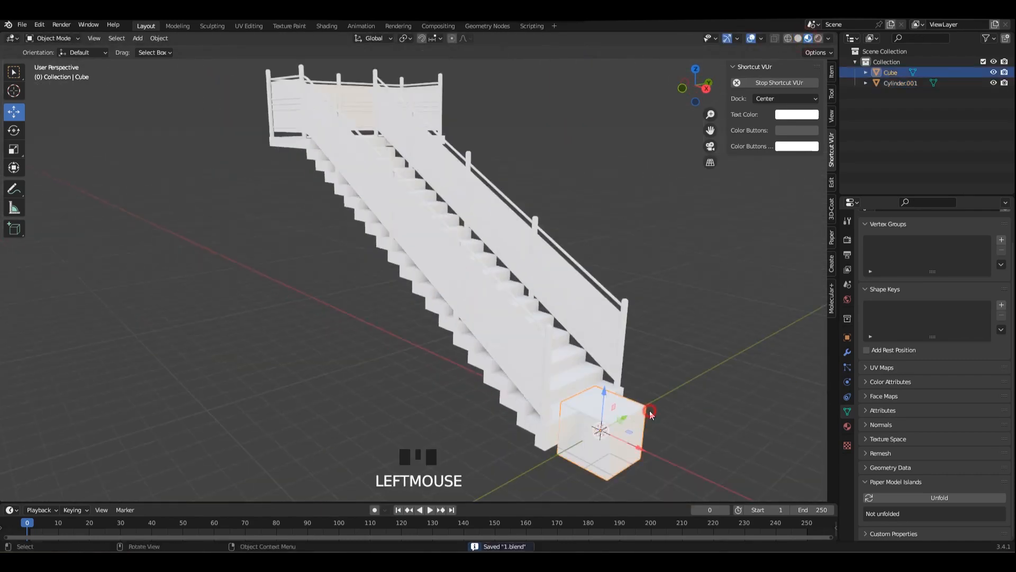
{"action": "middle_click_drag", "start_coordinate": [552, 242], "coordinate": [506, 254], "text": "alt"}
{"action": "key", "text": "ctrl+s"}
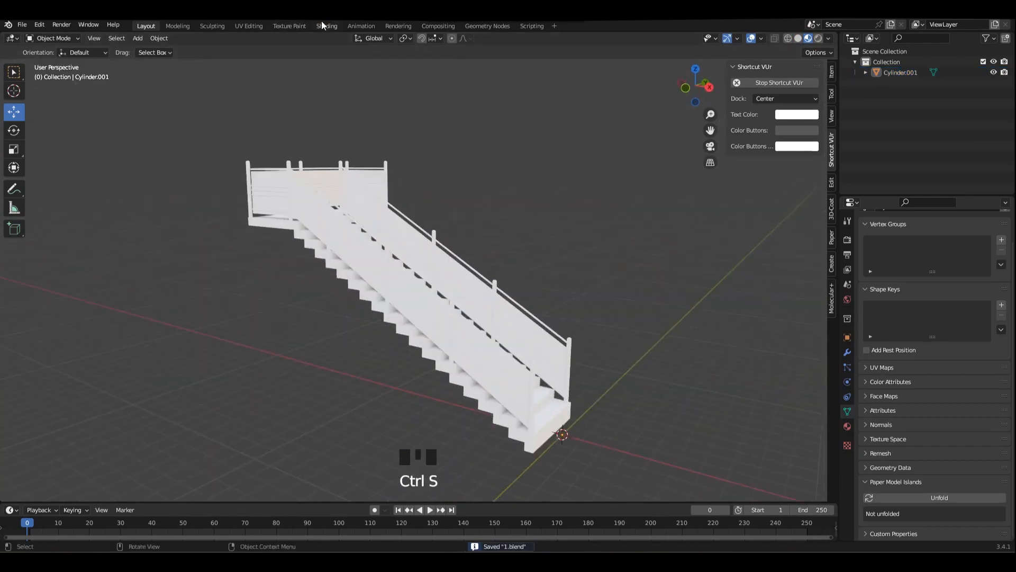
- Switch to the Shading workspace and create a new material for the staircase
{"action": "left_click", "coordinate": [327, 26]}
{"action": "key", "text": "grave"}
{"action": "scroll", "coordinate": [598, 211], "scroll_direction": "up", "scroll_amount": 3}
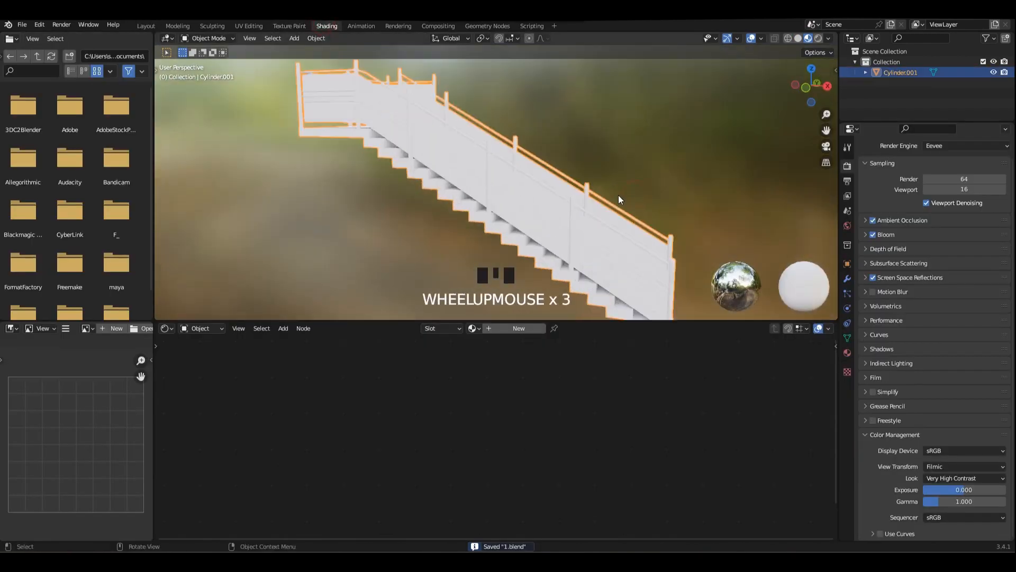
{"action": "middle_click_drag", "start_coordinate": [617, 200], "coordinate": [683, 182]}
{"action": "middle_click_drag", "start_coordinate": [522, 24], "coordinate": [499, 210]}
{"action": "middle_click_drag", "start_coordinate": [499, 210], "coordinate": [497, 158], "text": "shift"}
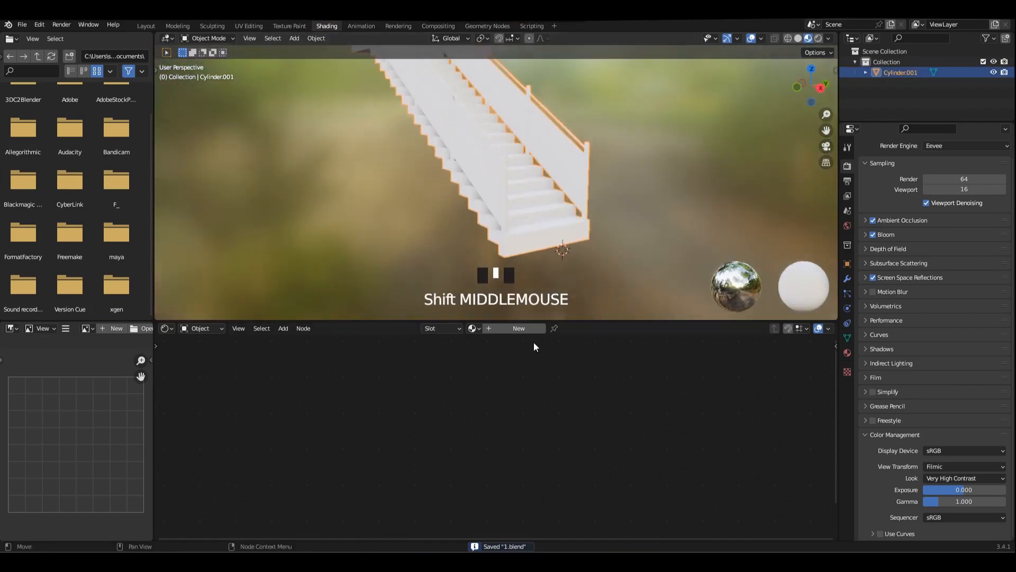
{"action": "left_click", "coordinate": [516, 328]}
{"action": "middle_click_drag", "start_coordinate": [529, 389], "coordinate": [664, 401]}
{"action": "scroll", "coordinate": [664, 401], "scroll_direction": "up", "scroll_amount": 2}
- Add an Ambient Occlusion node beside the Principled BSDF node
{"action": "key", "text": "shift+a"}
{"action": "left_click", "coordinate": [435, 390]}
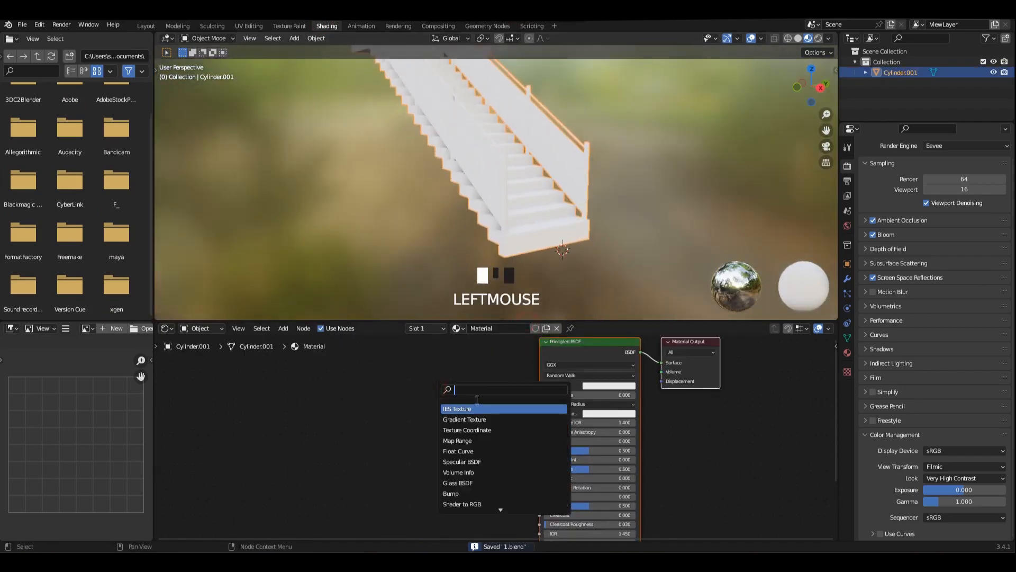
{"action": "left_click", "coordinate": [479, 408]}
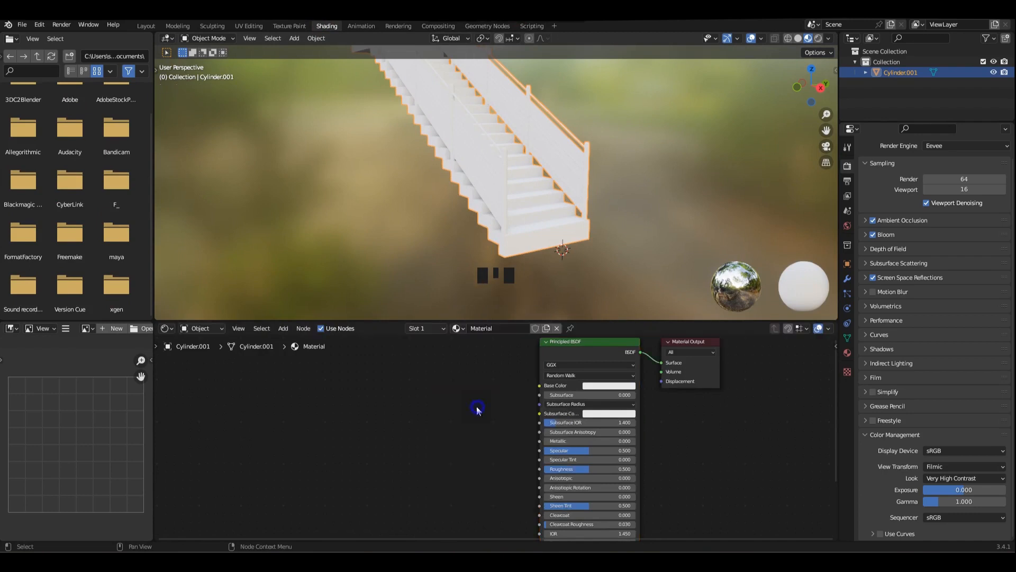
{"action": "left_click", "coordinate": [458, 404]}
{"action": "left_click", "coordinate": [462, 432]}
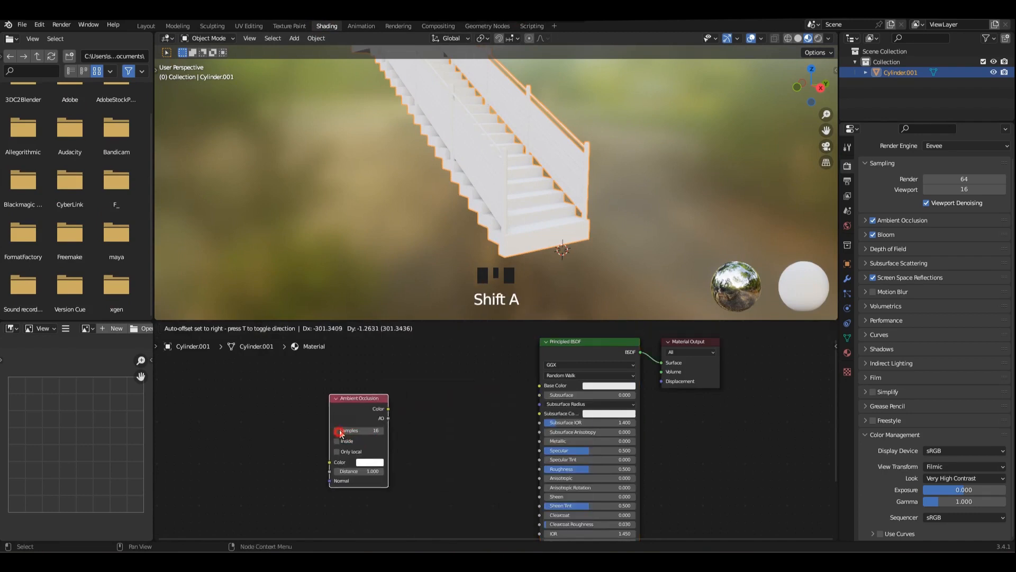
{"action": "left_click", "coordinate": [341, 431]}
- Add a ColorRamp node and arrange it between the Ambient Occlusion and Principled BSDF nodes
{"action": "key", "text": "shift+a"}
{"action": "left_click", "coordinate": [458, 392]}
{"action": "left_click", "coordinate": [476, 411]}
{"action": "left_click", "coordinate": [429, 410]}
{"action": "left_click_drag", "start_coordinate": [375, 408], "coordinate": [276, 416]}
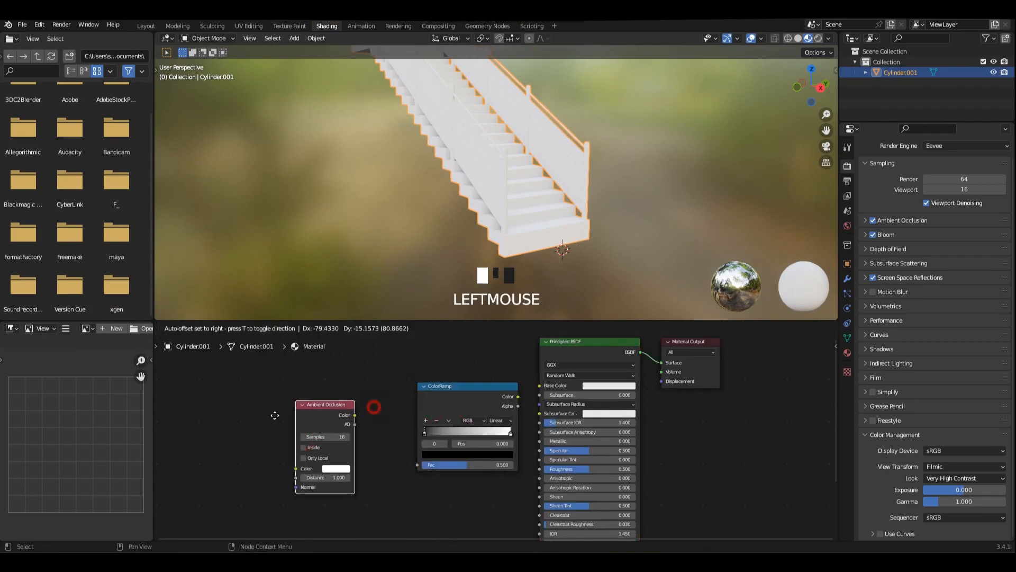
{"action": "left_click_drag", "start_coordinate": [482, 384], "coordinate": [401, 409]}
{"action": "middle_click_drag", "start_coordinate": [418, 402], "coordinate": [472, 372]}
{"action": "middle_click_drag", "start_coordinate": [356, 419], "coordinate": [423, 427]}
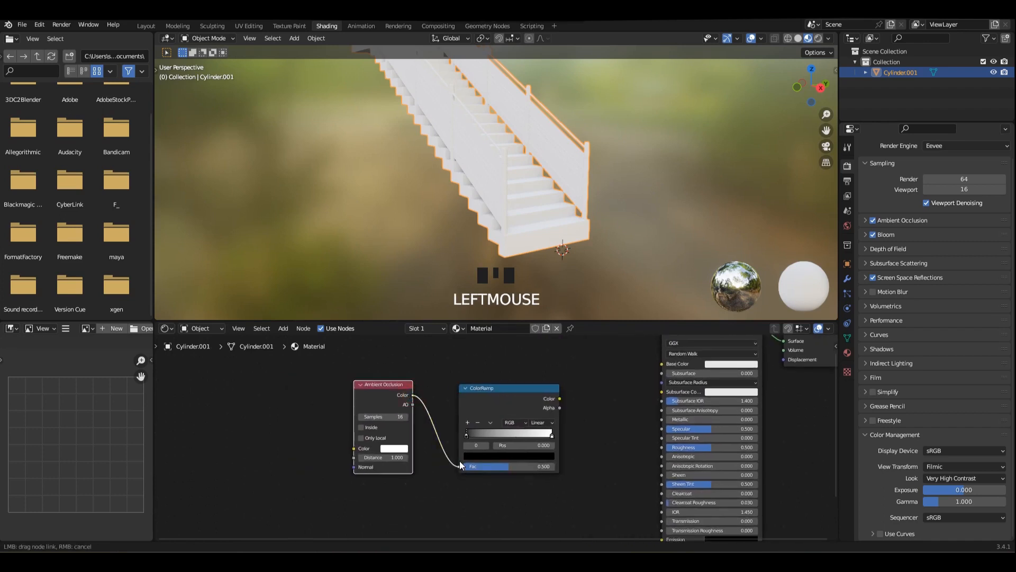
- Link the Ambient Occlusion Color to the ColorRamp's Fac and the ramp's Color to Base Color
{"action": "left_click_drag", "start_coordinate": [459, 461], "coordinate": [460, 466]}
{"action": "left_click_drag", "start_coordinate": [559, 399], "coordinate": [661, 364]}
{"action": "middle_click_drag", "start_coordinate": [598, 381], "coordinate": [611, 421]}
{"action": "left_click_drag", "start_coordinate": [401, 370], "coordinate": [512, 440]}
{"action": "left_click_drag", "start_coordinate": [496, 443], "coordinate": [445, 446]}
- Add a middle stop to the ColorRamp at position 0.636
{"action": "scroll", "coordinate": [431, 466], "scroll_direction": "up", "scroll_amount": 5}
{"action": "middle_click_drag", "start_coordinate": [431, 465], "coordinate": [406, 420]}
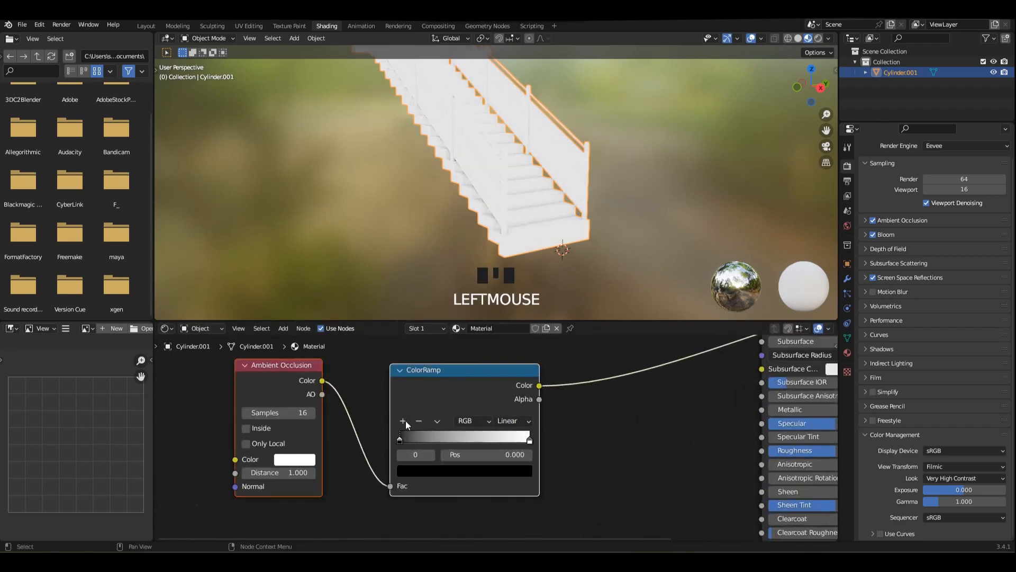
{"action": "left_click_drag", "start_coordinate": [464, 440], "coordinate": [482, 440]}
- Move the Ambient Occlusion and ColorRamp nodes down and place a duplicate ColorRamp above the original
{"action": "scroll", "coordinate": [482, 439], "scroll_direction": "down", "scroll_amount": 4}
{"action": "middle_click_drag", "start_coordinate": [430, 406], "coordinate": [475, 444]}
{"action": "left_click_drag", "start_coordinate": [346, 391], "coordinate": [495, 447]}
{"action": "scroll", "coordinate": [495, 448], "scroll_direction": "down", "scroll_amount": 2}
{"action": "left_click_drag", "start_coordinate": [495, 448], "coordinate": [474, 496]}
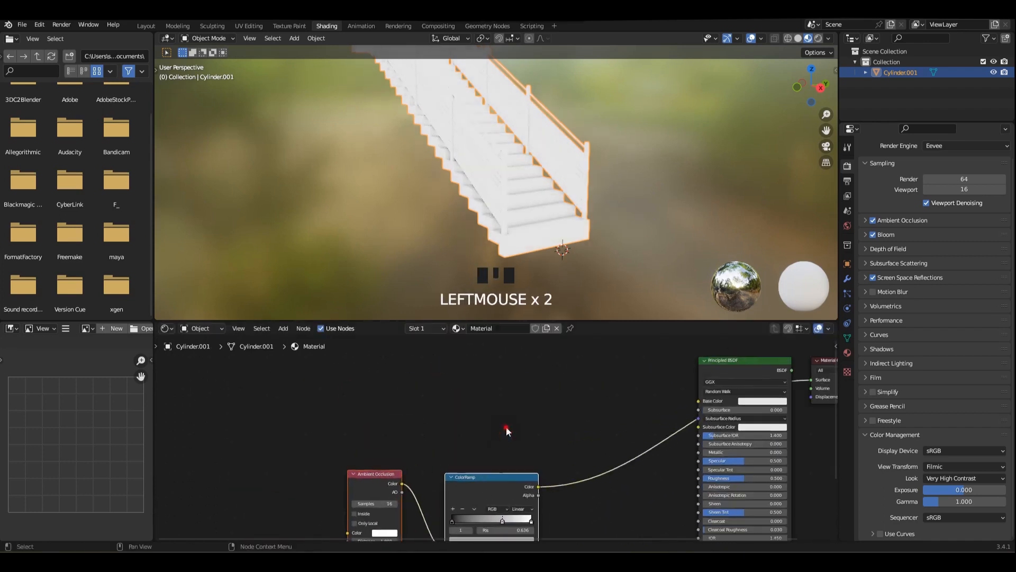
{"action": "left_click", "coordinate": [498, 380]}
{"action": "scroll", "coordinate": [503, 402], "scroll_direction": "up", "scroll_amount": 4}
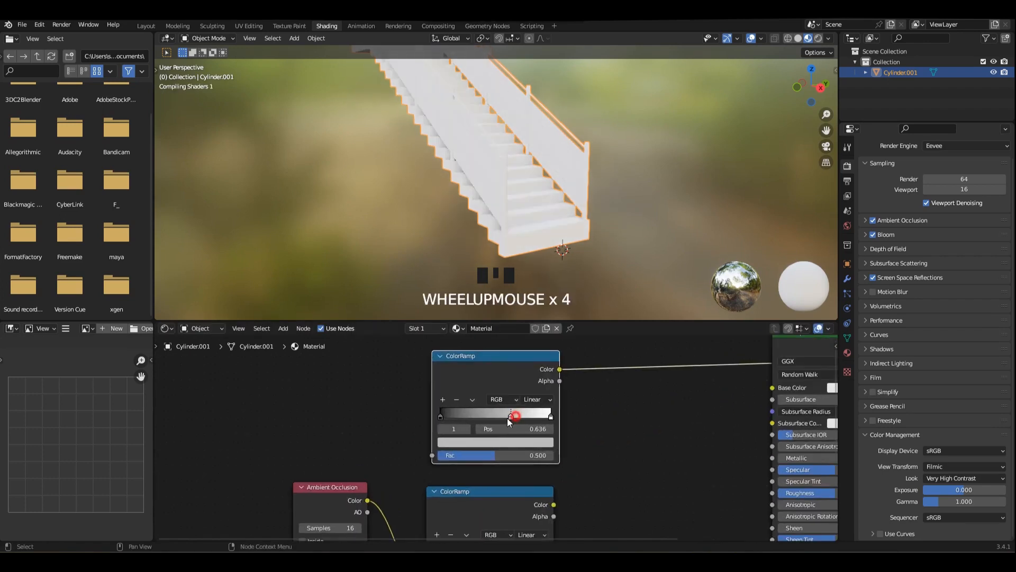
- Reduce the duplicated ColorRamp to a single white stop at position 0.473
{"action": "left_click", "coordinate": [442, 400]}
{"action": "left_click", "coordinate": [438, 412]}
{"action": "left_click", "coordinate": [457, 399]}
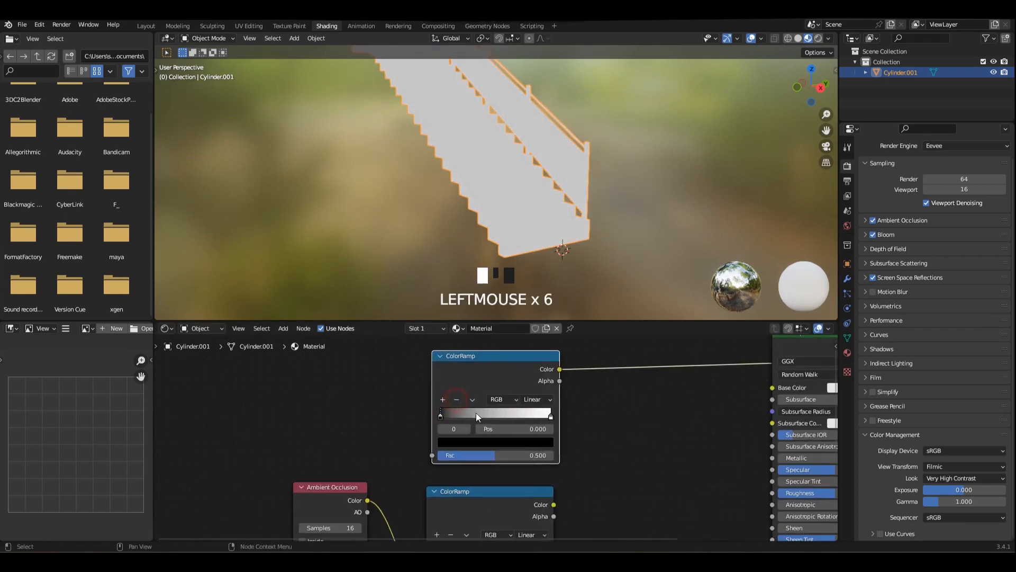
{"action": "left_click", "coordinate": [457, 400]}
{"action": "left_click_drag", "start_coordinate": [494, 422], "coordinate": [488, 422]}
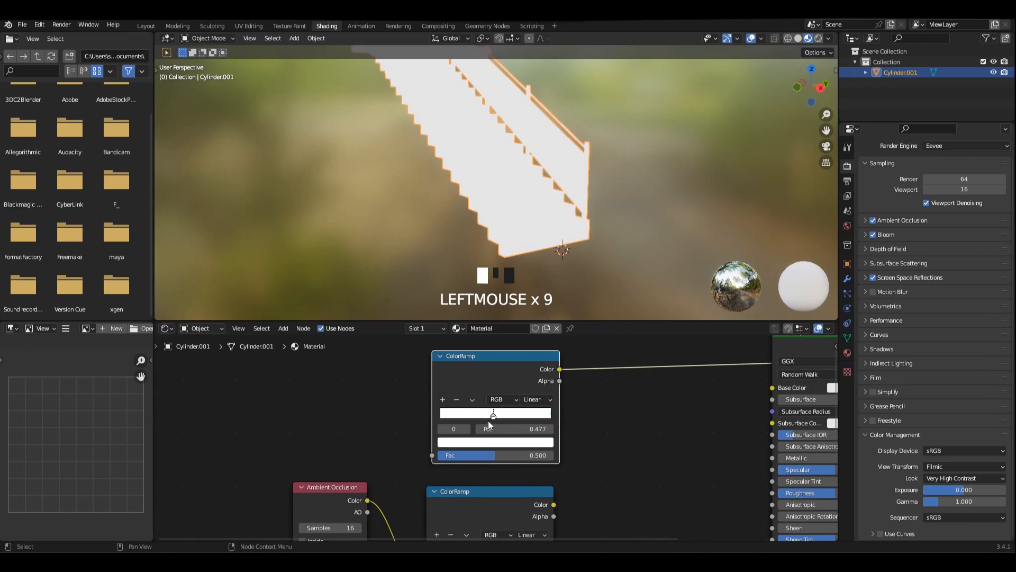
- Combine both ColorRamps in a Mix node set to Multiply with Fac 1.000, linked to Base Color
{"action": "scroll", "coordinate": [488, 422], "scroll_direction": "down", "scroll_amount": 2}
{"action": "middle_click_drag", "start_coordinate": [503, 497], "coordinate": [483, 444]}
{"action": "right_click_drag", "start_coordinate": [483, 392], "coordinate": [483, 445], "text": "ctrl+shift"}
{"action": "middle_click_drag", "start_coordinate": [723, 339], "coordinate": [611, 369]}
{"action": "left_click", "coordinate": [612, 369], "text": "ctrl+shift"}
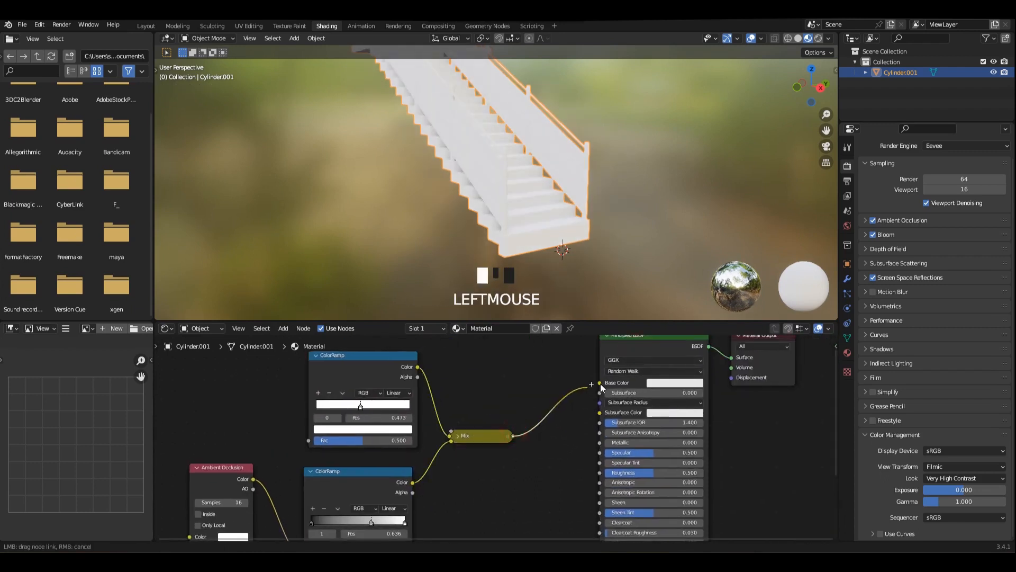
{"action": "left_click", "coordinate": [483, 415]}
{"action": "left_click_drag", "start_coordinate": [494, 432], "coordinate": [504, 410]}
{"action": "left_click", "coordinate": [499, 404]}
- Set the Principled BSDF's Specular to 1.000, Specular Tint to 1.000 and Roughness to 0.300, and save the file
{"action": "scroll", "coordinate": [666, 477], "scroll_direction": "up", "scroll_amount": 1}
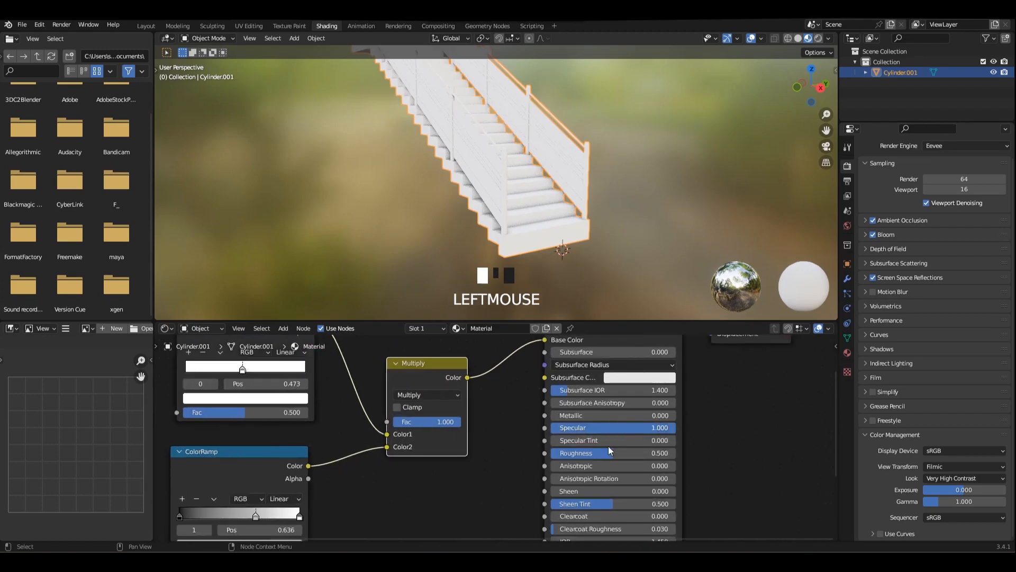
{"action": "scroll", "coordinate": [611, 426], "scroll_direction": "down", "scroll_amount": 3}
{"action": "left_click", "coordinate": [450, 202]}
{"action": "scroll", "coordinate": [450, 202], "scroll_direction": "down", "scroll_amount": 3}
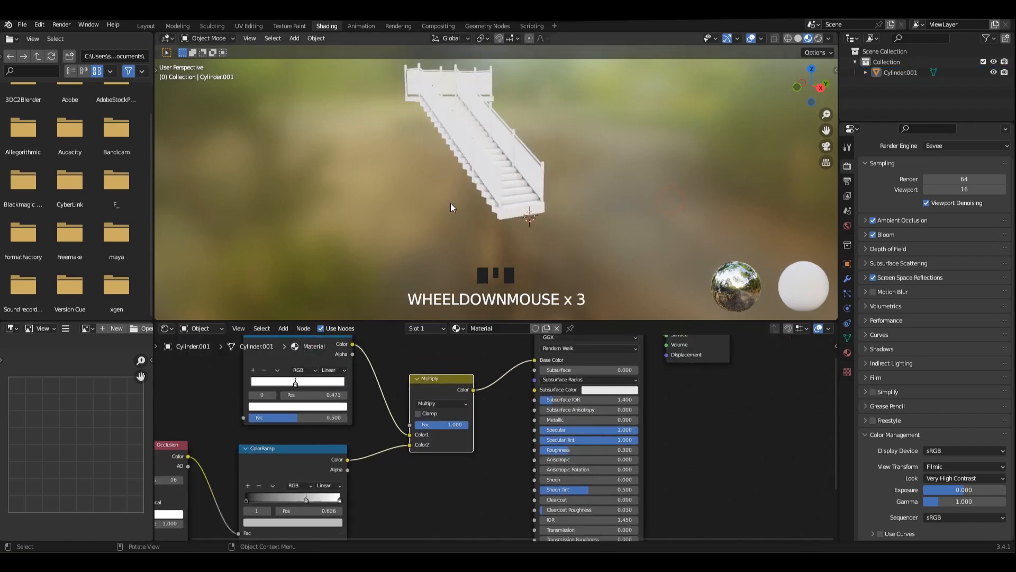
{"action": "scroll", "coordinate": [476, 202], "scroll_direction": "up", "scroll_amount": 7}
{"action": "middle_click_drag", "start_coordinate": [490, 201], "coordinate": [556, 164], "text": "shift"}
{"action": "key", "text": "ctrl+s"}
{"action": "scroll", "coordinate": [425, 420], "scroll_direction": "down", "scroll_amount": 2}
{"action": "middle_click_drag", "start_coordinate": [424, 421], "coordinate": [368, 406]}
{"action": "scroll", "coordinate": [368, 407], "scroll_direction": "up", "scroll_amount": 1}
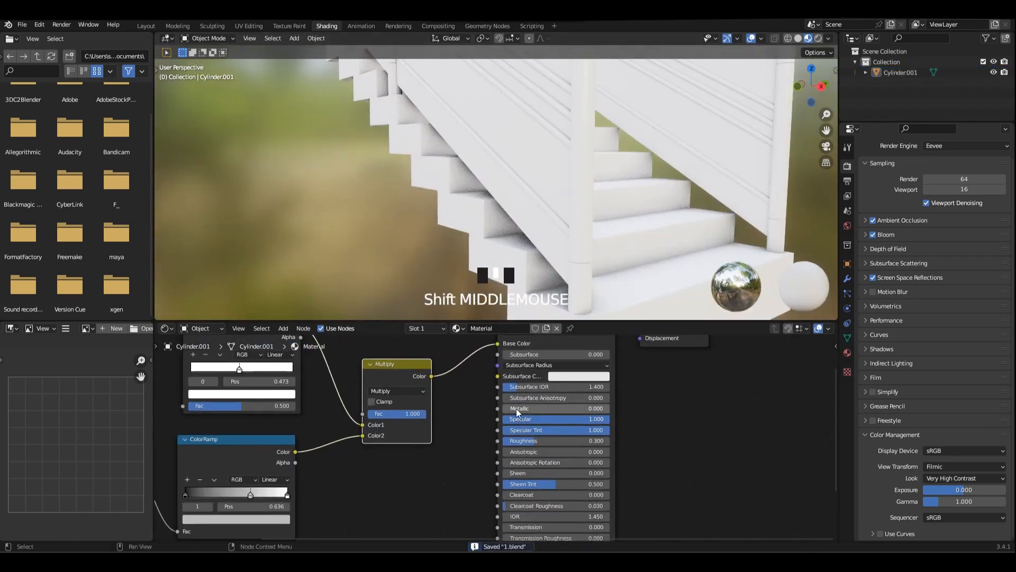
- Try a higher Metallic value on the staircase's material
{"action": "left_click_drag", "start_coordinate": [516, 408], "coordinate": [611, 408]}
{"action": "scroll", "coordinate": [603, 133], "scroll_direction": "down", "scroll_amount": 6}
{"action": "middle_click_drag", "start_coordinate": [606, 138], "coordinate": [538, 157]}
{"action": "scroll", "coordinate": [530, 164], "scroll_direction": "up", "scroll_amount": 5}
{"action": "left_click_drag", "start_coordinate": [557, 408], "coordinate": [503, 408]}
{"action": "scroll", "coordinate": [554, 210], "scroll_direction": "down", "scroll_amount": 2}
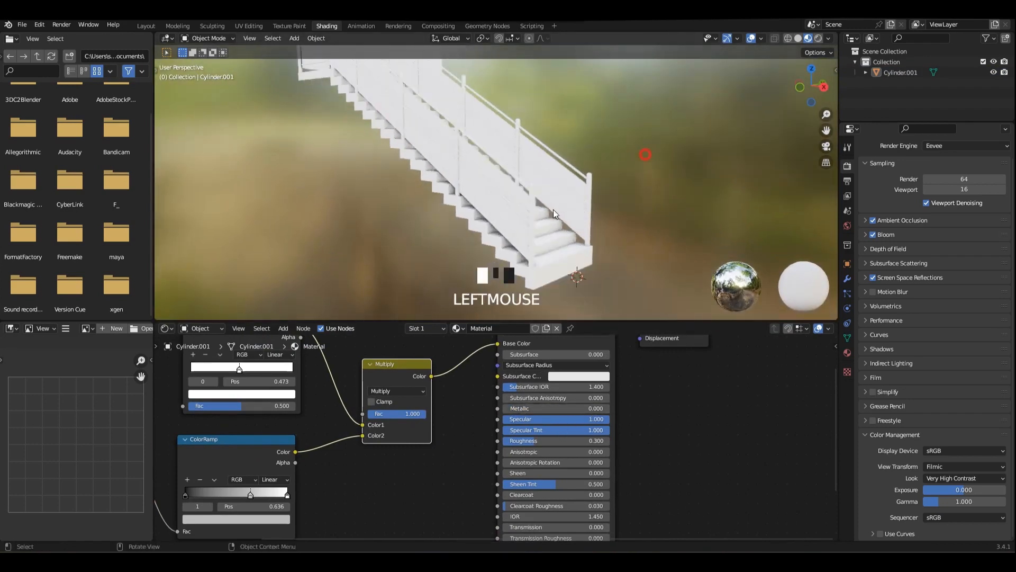
- Adjust the viewport's material preview lighting, set the Bloom threshold to 10.000 and save the file
{"action": "key", "text": "ctrl+s"}
{"action": "mouse_move", "coordinate": [660, 162]}
{"action": "middle_mouse_down"}
{"action": "mouse_move", "coordinate": [510, 174]}
{"action": "mouse_move", "coordinate": [597, 177]}
{"action": "middle_mouse_up"}
{"action": "scroll", "coordinate": [597, 177], "scroll_direction": "up", "scroll_amount": 3}
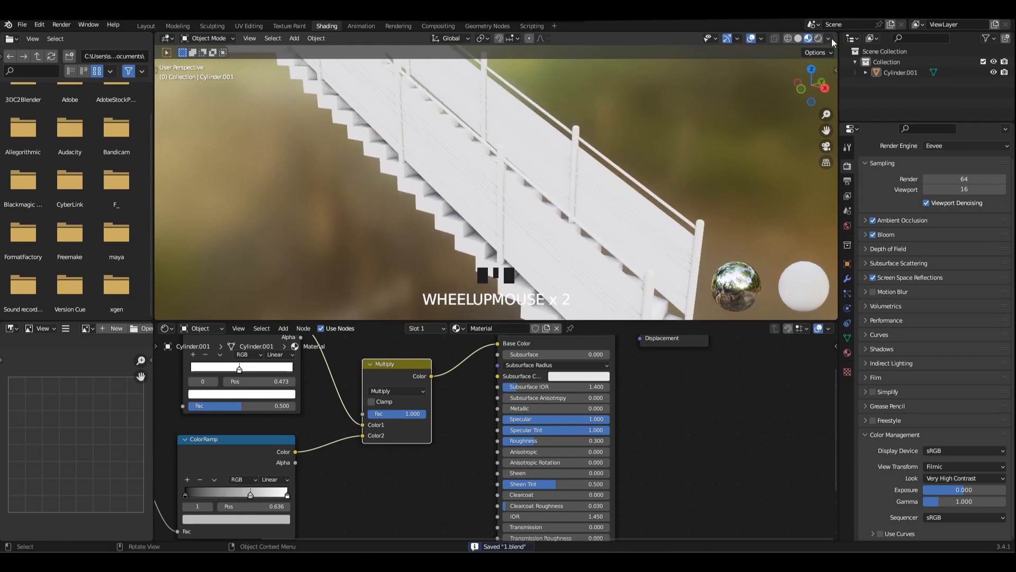
{"action": "left_click", "coordinate": [829, 38]}
{"action": "mouse_move", "coordinate": [812, 169]}
{"action": "left_mouse_down"}
{"action": "mouse_move", "coordinate": [879, 169]}
{"action": "mouse_move", "coordinate": [836, 170]}
{"action": "mouse_move", "coordinate": [849, 169]}
{"action": "left_mouse_up"}
{"action": "left_click", "coordinate": [890, 236]}
{"action": "left_click_drag", "start_coordinate": [932, 251], "coordinate": [1005, 250]}
{"action": "middle_click_drag", "start_coordinate": [701, 124], "coordinate": [609, 159]}
{"action": "key", "text": "ctrl+s"}
- Set the duplicated ColorRamp's stop to position 0.518 with a slightly darker light grey, and save the file
{"action": "scroll", "coordinate": [373, 436], "scroll_direction": "down", "scroll_amount": 2}
{"action": "middle_click_drag", "start_coordinate": [372, 436], "coordinate": [587, 498]}
{"action": "left_click_drag", "start_coordinate": [507, 405], "coordinate": [507, 399]}
{"action": "scroll", "coordinate": [507, 497], "scroll_direction": "up", "scroll_amount": 5}
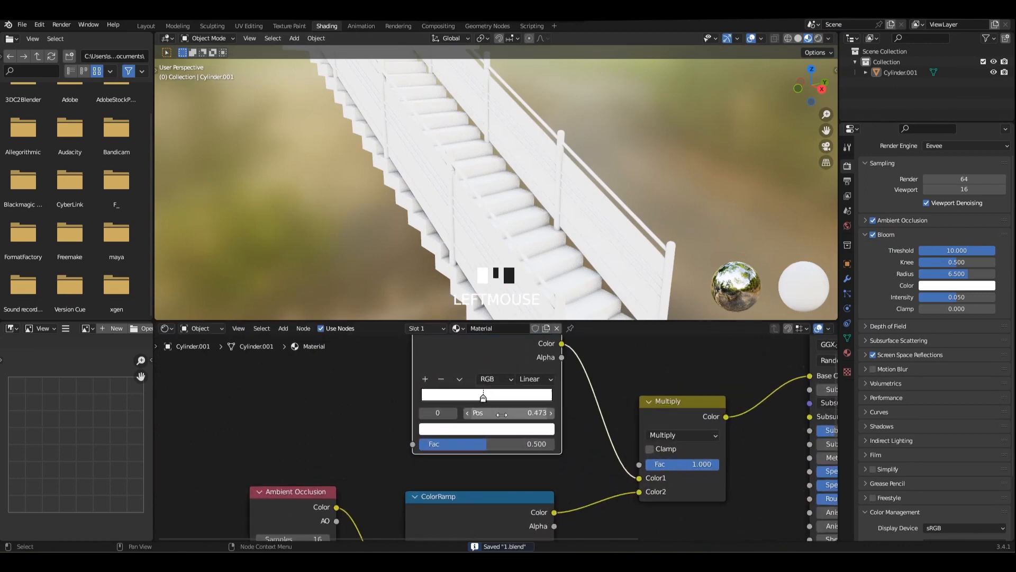
{"action": "left_click", "coordinate": [483, 432]}
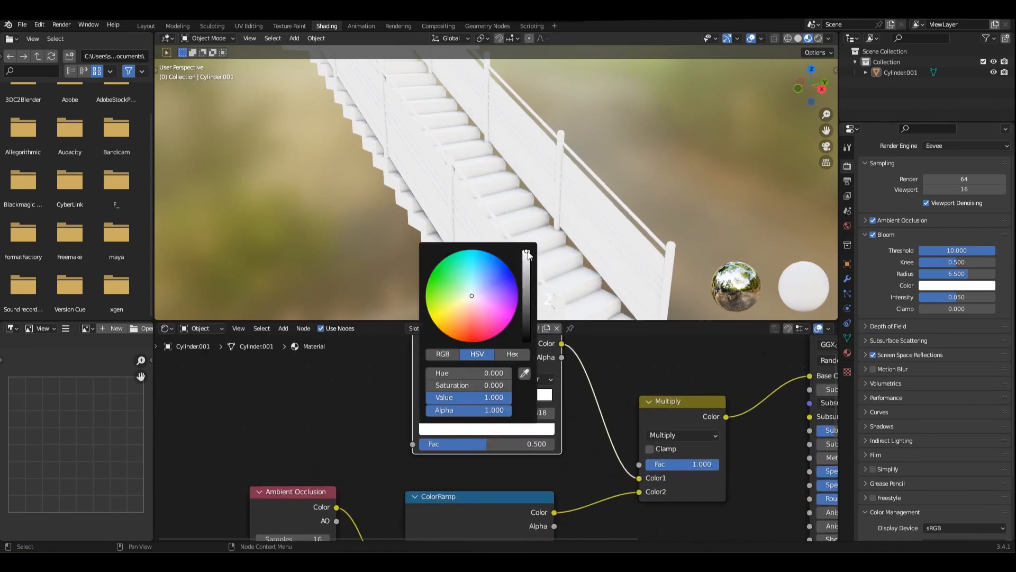
{"action": "left_click_drag", "start_coordinate": [526, 253], "coordinate": [526, 264]}
{"action": "scroll", "coordinate": [661, 181], "scroll_direction": "down", "scroll_amount": 3}
{"action": "scroll", "coordinate": [612, 177], "scroll_direction": "up", "scroll_amount": 1}
{"action": "middle_click_drag", "start_coordinate": [661, 181], "coordinate": [574, 167]}
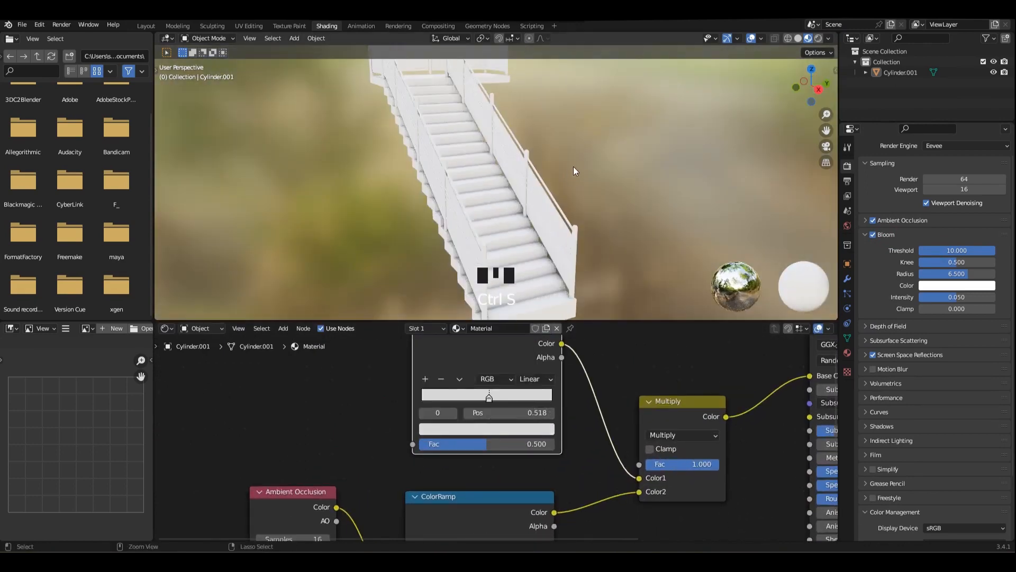
{"action": "middle_click_drag", "start_coordinate": [635, 291], "coordinate": [608, 295]}
{"action": "key", "text": "ctrl+s"}
- Enter Edit Mode on the staircase and select all the linked railing panel faces along the flight and landing
{"action": "key", "text": "Tab"}
{"action": "scroll", "coordinate": [604, 195], "scroll_direction": "up", "scroll_amount": 3}
{"action": "key", "text": "alt+z"}
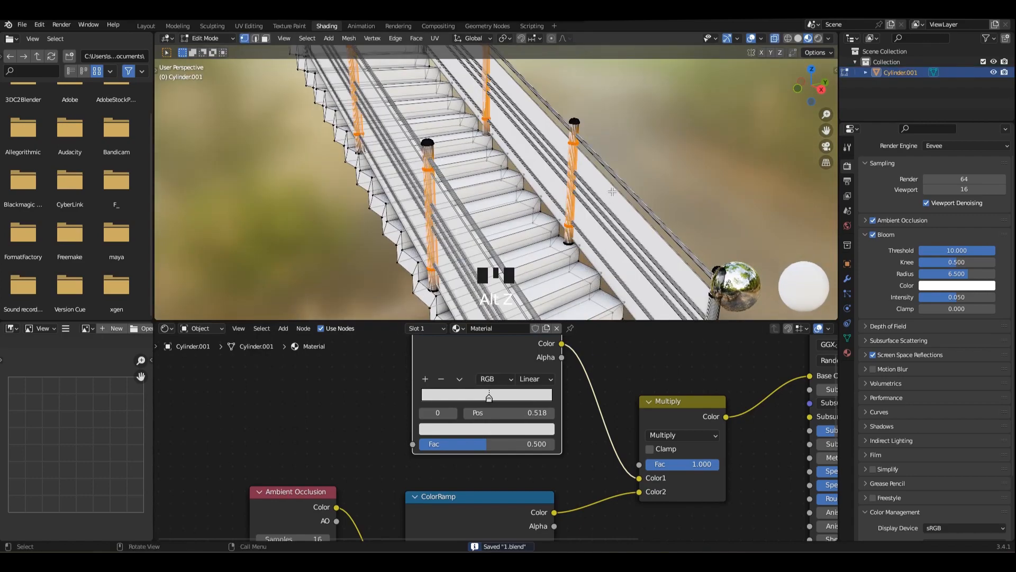
{"action": "middle_click_drag", "start_coordinate": [619, 188], "coordinate": [509, 175]}
{"action": "left_click", "coordinate": [475, 166]}
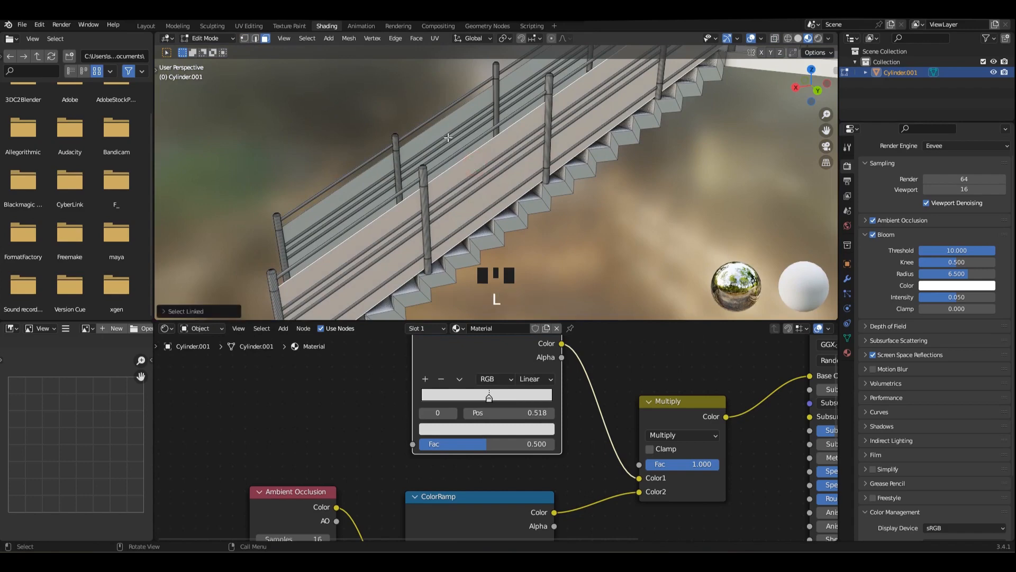
{"action": "scroll", "coordinate": [448, 137], "scroll_direction": "down", "scroll_amount": 3}
{"action": "middle_click_drag", "start_coordinate": [448, 137], "coordinate": [403, 143]}
{"action": "middle_click_drag", "start_coordinate": [402, 142], "coordinate": [434, 159], "text": "shift"}
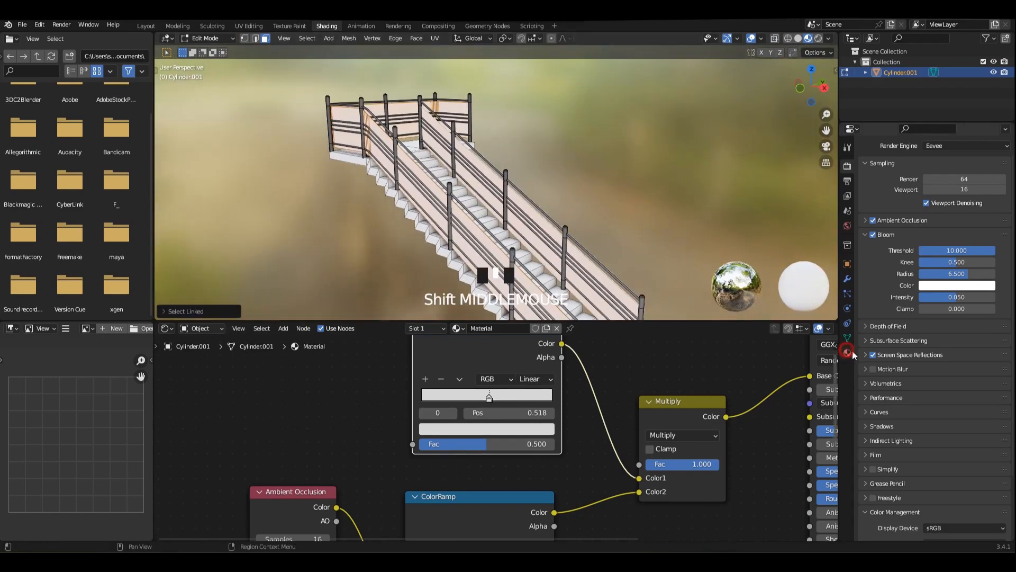
- Add a second material slot with a new material and assign it to the selected railing panels
{"action": "left_click", "coordinate": [847, 352]}
{"action": "left_click", "coordinate": [1006, 148]}
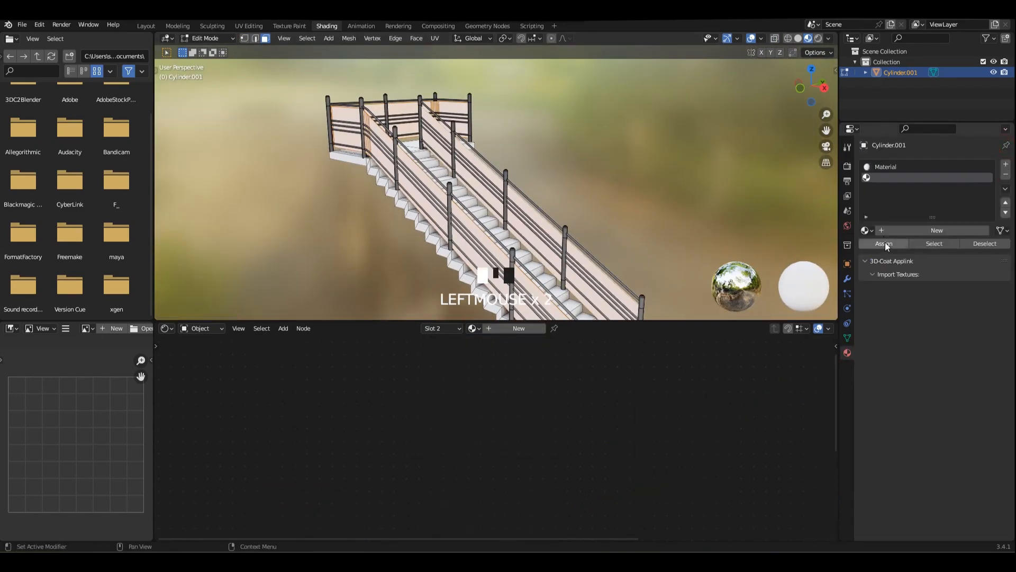
{"action": "left_click", "coordinate": [899, 234]}
{"action": "left_click", "coordinate": [890, 244]}
- Open Material Library VX and load the Sample Materials library
{"action": "middle_click_drag", "start_coordinate": [625, 223], "coordinate": [598, 156], "text": "shift"}
{"action": "scroll", "coordinate": [928, 447], "scroll_direction": "down", "scroll_amount": 10}
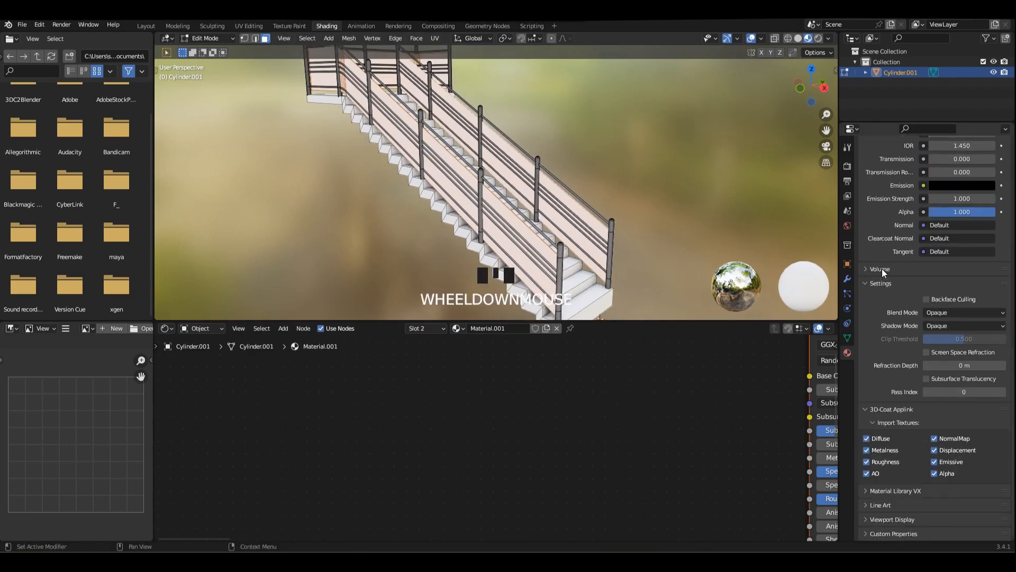
{"action": "scroll", "coordinate": [916, 414], "scroll_direction": "up", "scroll_amount": 5}
{"action": "scroll", "coordinate": [895, 391], "scroll_direction": "down", "scroll_amount": 5}
{"action": "left_click", "coordinate": [904, 422]}
{"action": "left_click", "coordinate": [897, 491]}
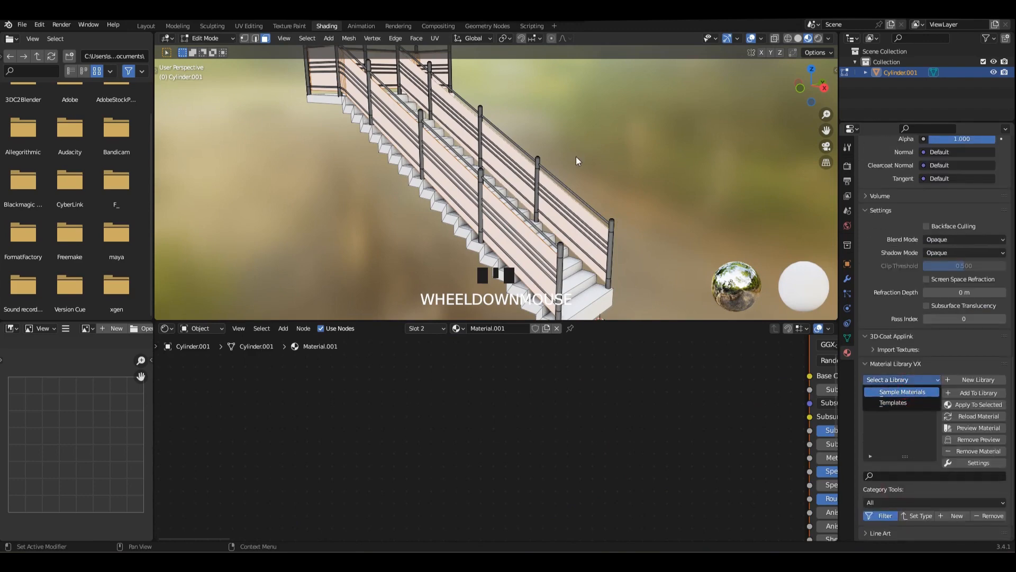
- Apply the Basic Glass material to the selected railing panels and return to Object Mode
{"action": "scroll", "coordinate": [580, 146], "scroll_direction": "up", "scroll_amount": 3}
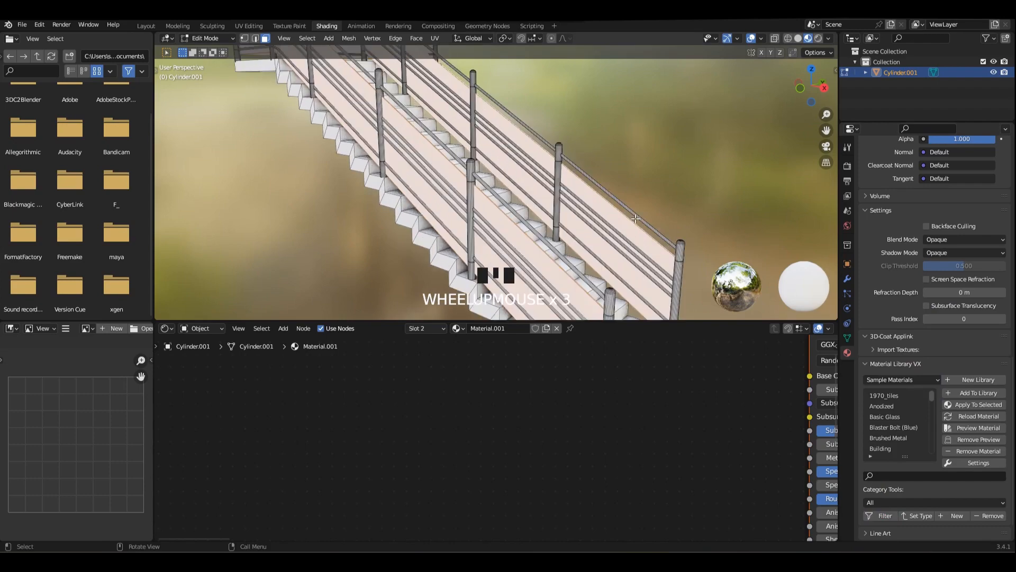
{"action": "middle_click_drag", "start_coordinate": [635, 216], "coordinate": [595, 188], "text": "shift"}
{"action": "left_click", "coordinate": [970, 405]}
{"action": "scroll", "coordinate": [676, 191], "scroll_direction": "down", "scroll_amount": 3}
{"action": "key", "text": "Tab"}
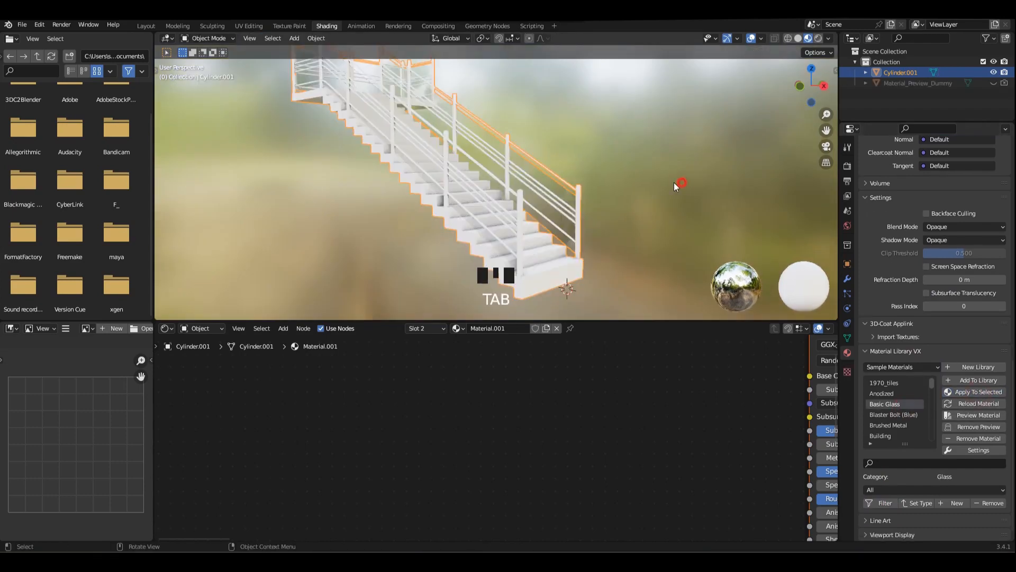
- Inspect the glass panels up close, save the file and return to the Layout workspace
{"action": "scroll", "coordinate": [523, 210], "scroll_direction": "up", "scroll_amount": 3}
{"action": "middle_click_drag", "start_coordinate": [523, 211], "coordinate": [541, 175], "text": "shift"}
{"action": "key", "text": "ctrl+s"}
{"action": "left_click", "coordinate": [146, 26]}
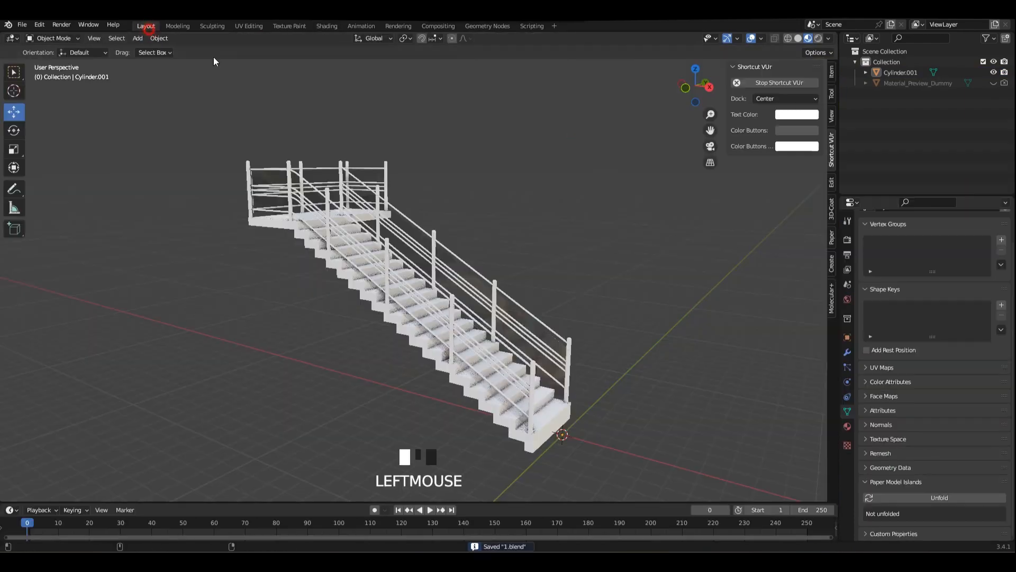
- In Edit Mode, hide the glass panels and the stair body, and select all remaining posts and rails
{"action": "scroll", "coordinate": [414, 192], "scroll_direction": "up", "scroll_amount": 3}
{"action": "mouse_move", "coordinate": [414, 192]}
{"action": "middle_mouse_down"}
{"action": "mouse_move", "coordinate": [519, 183]}
{"action": "mouse_move", "coordinate": [402, 254]}
{"action": "mouse_move", "coordinate": [424, 263]}
{"action": "mouse_move", "coordinate": [402, 272]}
{"action": "middle_mouse_up"}
{"action": "key", "text": "Tab"}
{"action": "key", "text": "g"}
{"action": "right_click", "coordinate": [524, 176]}
{"action": "key", "text": "h"}
{"action": "left_click", "coordinate": [403, 271]}
{"action": "key", "text": "l"}
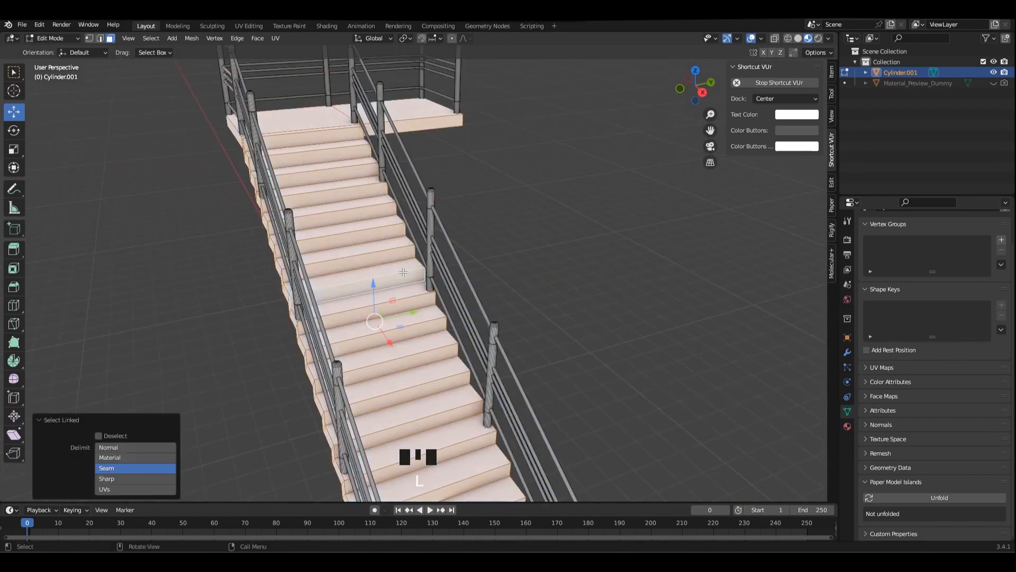
{"action": "key", "text": "h"}
{"action": "key", "text": "a"}
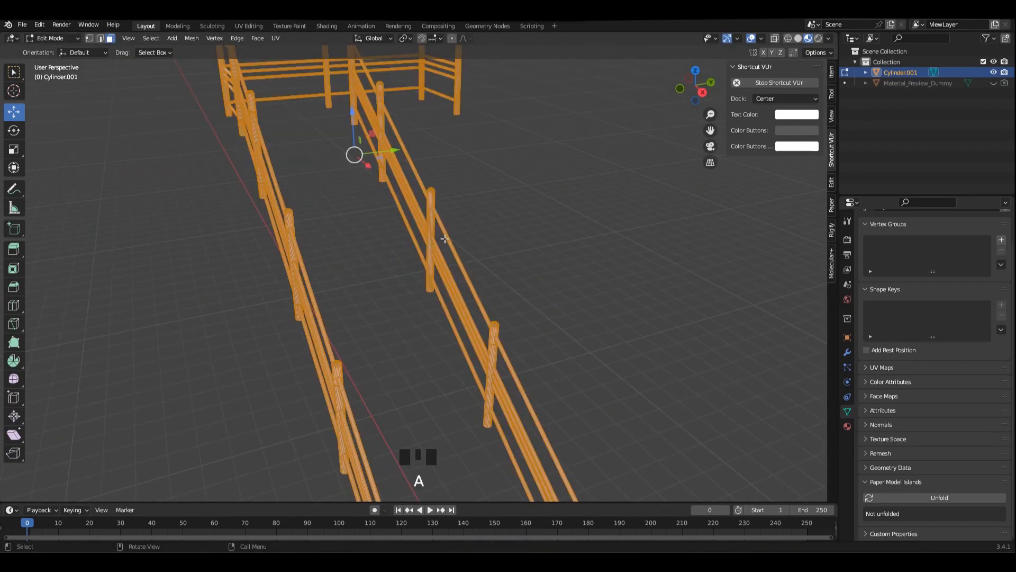
- Add a fourth material slot with a new material and assign it to the selected posts and rails
{"action": "left_click", "coordinate": [846, 424]}
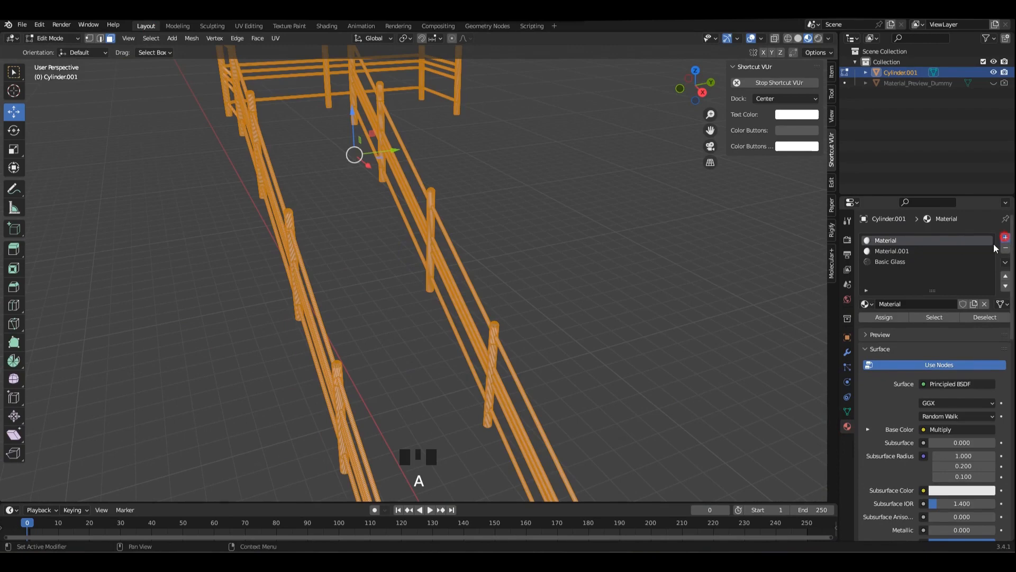
{"action": "left_click", "coordinate": [1005, 237]}
{"action": "left_click", "coordinate": [899, 303]}
{"action": "left_click", "coordinate": [892, 317]}
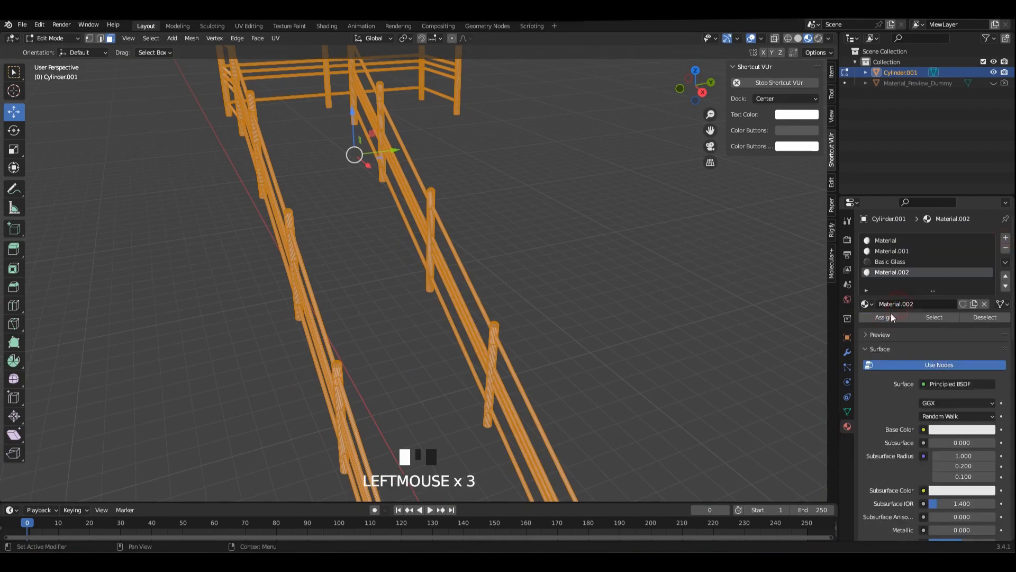
- In the Shading workspace, replace the new slot's material with an independent copy of the ambient-occlusion Material
{"action": "left_click", "coordinate": [335, 28]}
{"action": "middle_click", "coordinate": [631, 158]}
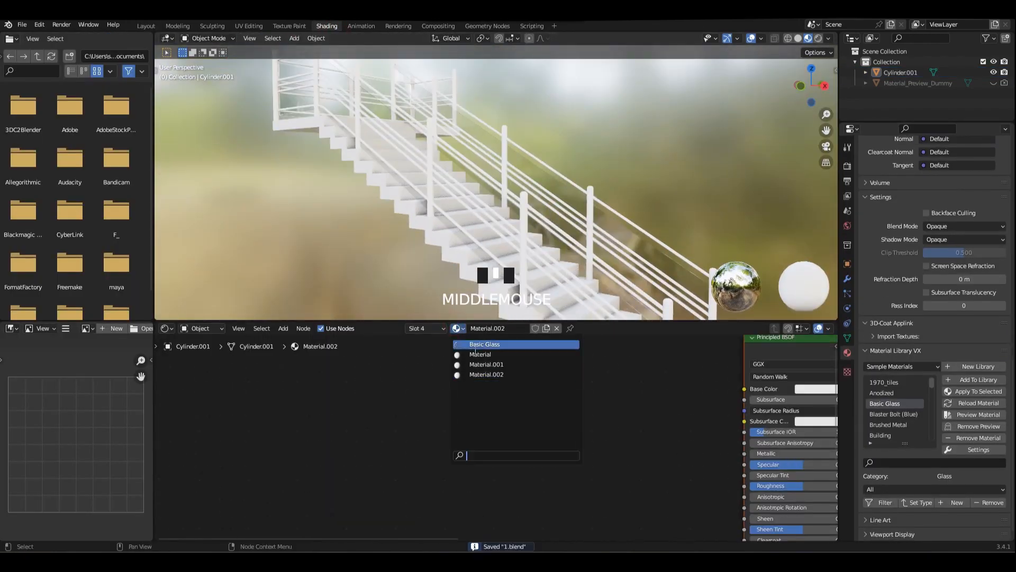
{"action": "left_click", "coordinate": [476, 345]}
{"action": "scroll", "coordinate": [598, 424], "scroll_direction": "up", "scroll_amount": 3}
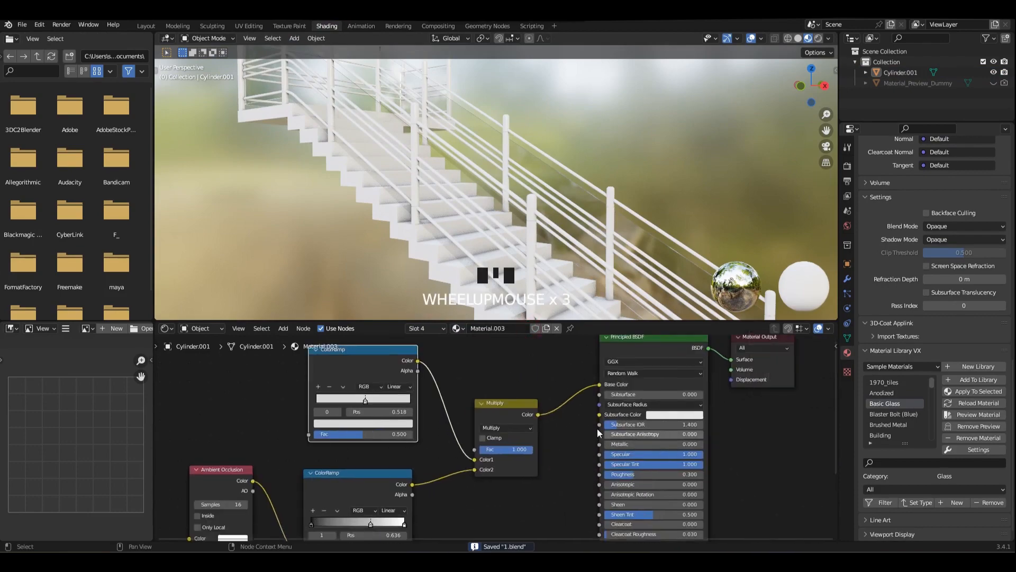
- Set the railing material's Metallic to 1.000 and its Roughness to 0.500 on the Principled BSDF
{"action": "scroll", "coordinate": [609, 466], "scroll_direction": "up", "scroll_amount": 3}
{"action": "left_click_drag", "start_coordinate": [617, 435], "coordinate": [727, 435]}
{"action": "middle_click_drag", "start_coordinate": [701, 152], "coordinate": [589, 181]}
{"action": "scroll", "coordinate": [659, 432], "scroll_direction": "up", "scroll_amount": 2}
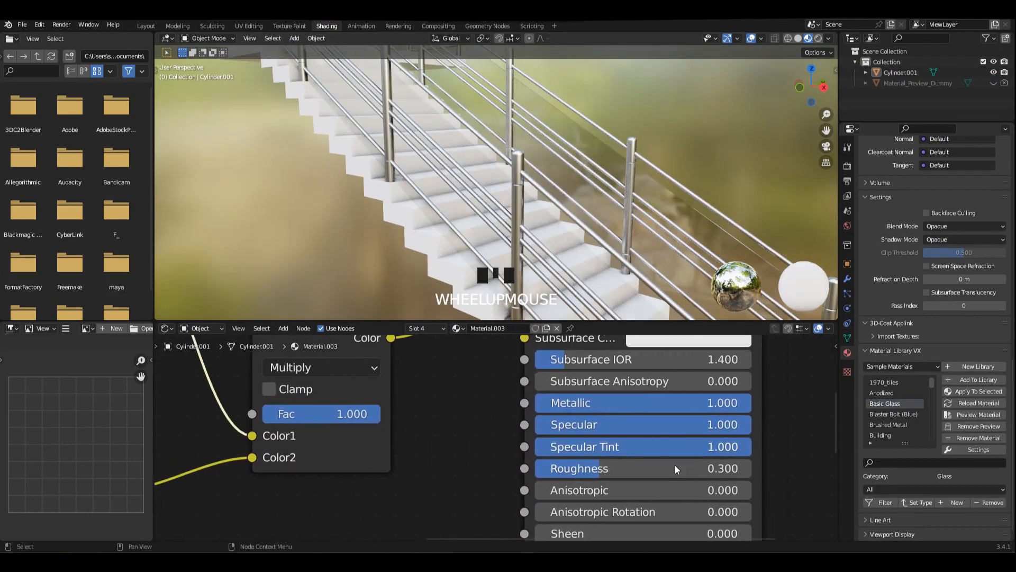
{"action": "scroll", "coordinate": [529, 94], "scroll_direction": "down", "scroll_amount": 2}
{"action": "middle_click_drag", "start_coordinate": [562, 178], "coordinate": [529, 183]}
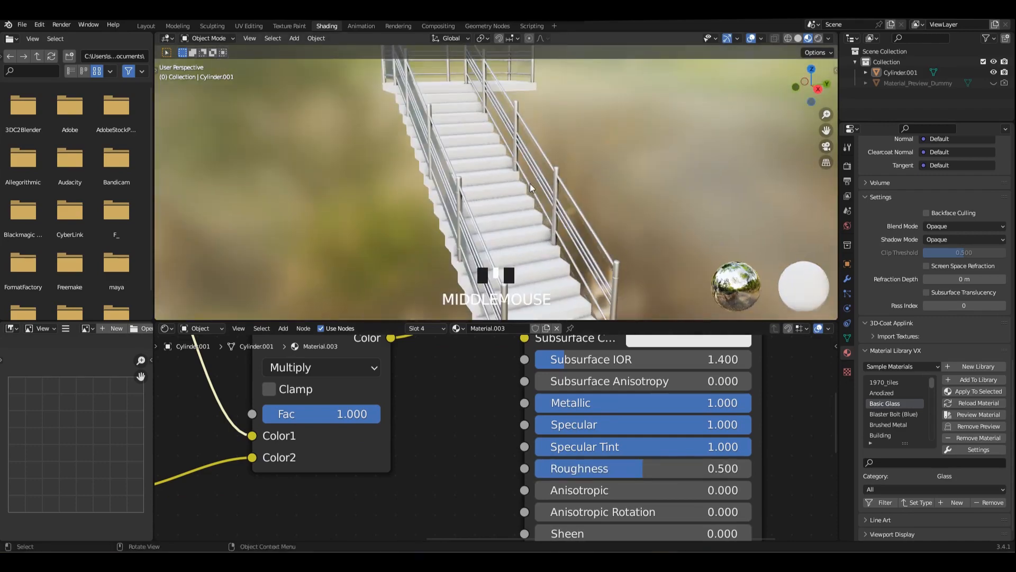
- Darken the colour of the ColorRamp feeding Color1 of the railing material's Multiply node to dark grey
{"action": "scroll", "coordinate": [548, 460], "scroll_direction": "down", "scroll_amount": 5}
{"action": "middle_click_drag", "start_coordinate": [481, 422], "coordinate": [723, 458]}
{"action": "scroll", "coordinate": [723, 459], "scroll_direction": "up", "scroll_amount": 2}
{"action": "scroll", "coordinate": [490, 216], "scroll_direction": "up", "scroll_amount": 1}
{"action": "middle_click_drag", "start_coordinate": [491, 221], "coordinate": [532, 211], "text": "shift"}
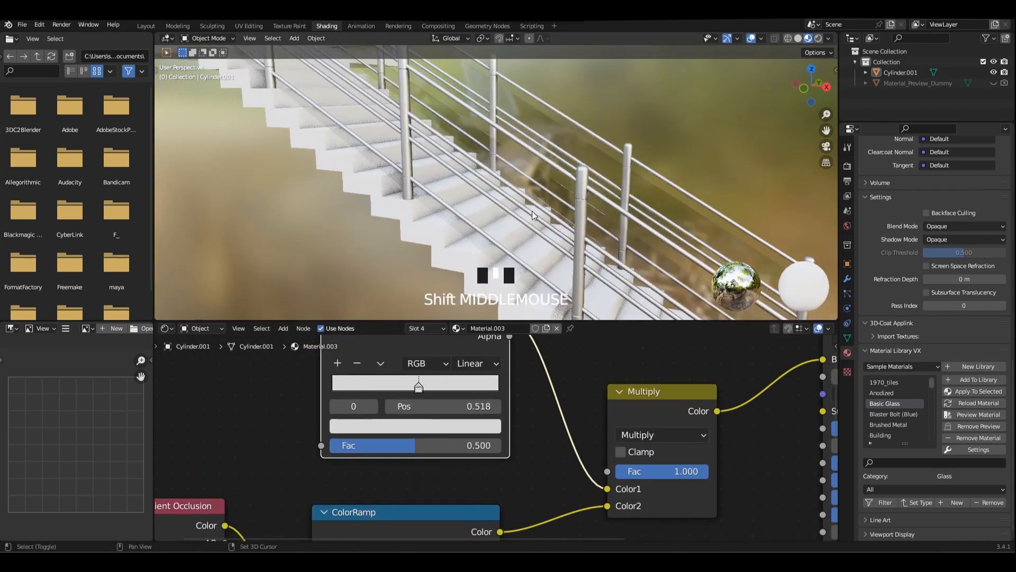
{"action": "left_click", "coordinate": [416, 425]}
{"action": "left_click_drag", "start_coordinate": [465, 219], "coordinate": [465, 274]}
{"action": "middle_click_drag", "start_coordinate": [246, 211], "coordinate": [623, 113]}
- Set the railing material's Metallic to 0.500 and reduce its Roughness slightly to about 0.41
{"action": "scroll", "coordinate": [588, 175], "scroll_direction": "down", "scroll_amount": 2}
{"action": "scroll", "coordinate": [550, 420], "scroll_direction": "down", "scroll_amount": 6}
{"action": "scroll", "coordinate": [770, 471], "scroll_direction": "up", "scroll_amount": 9}
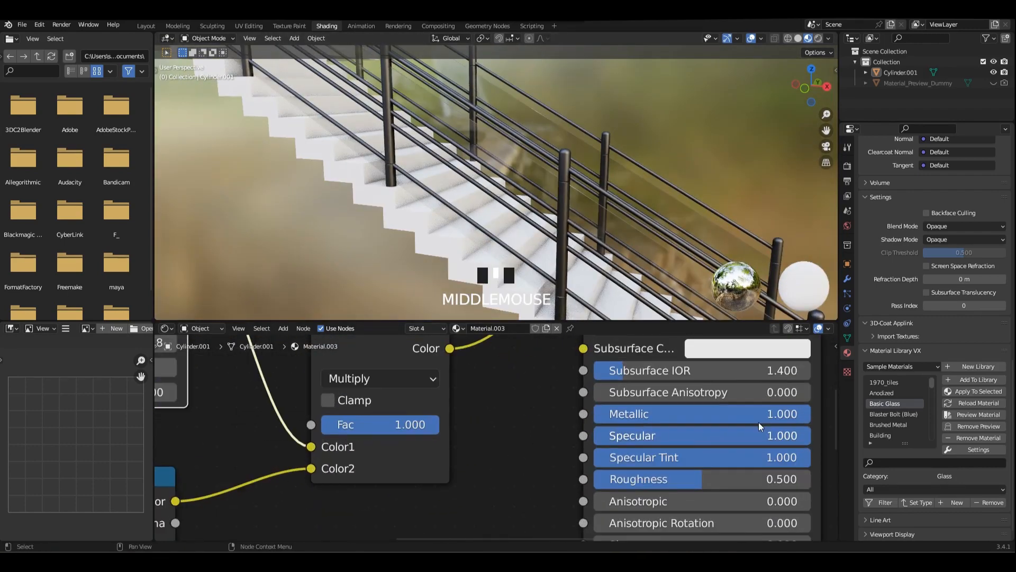
{"action": "left_click_drag", "start_coordinate": [758, 421], "coordinate": [678, 421]}
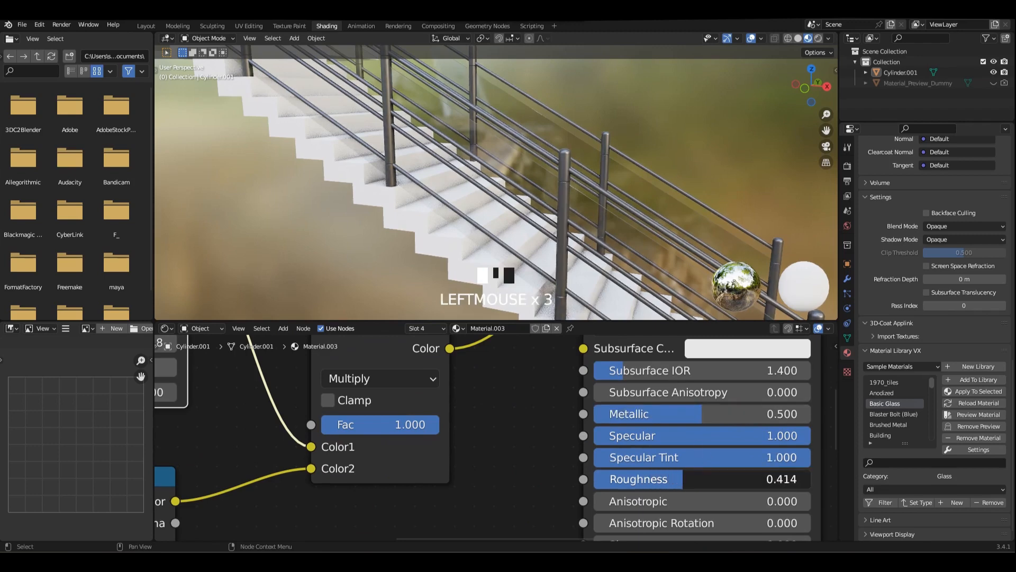
{"action": "scroll", "coordinate": [385, 427], "scroll_direction": "down", "scroll_amount": 4}
- Move the railing ColorRamp's stop to 0.614, darken its colour to a value of about 0.02, and save the file
{"action": "middle_click_drag", "start_coordinate": [385, 428], "coordinate": [487, 395]}
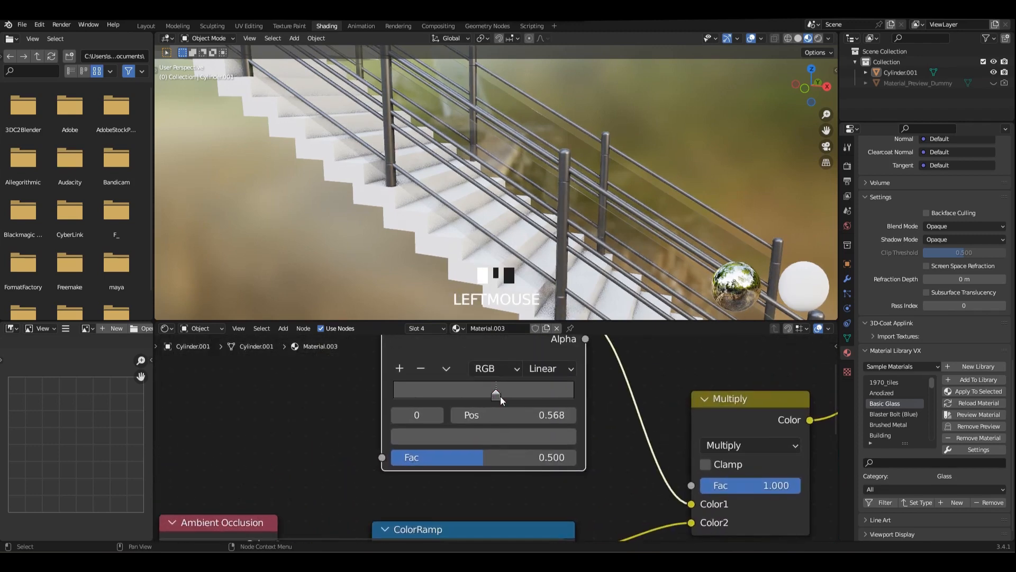
{"action": "left_click_drag", "start_coordinate": [500, 396], "coordinate": [456, 392]}
{"action": "left_click", "coordinate": [494, 437]}
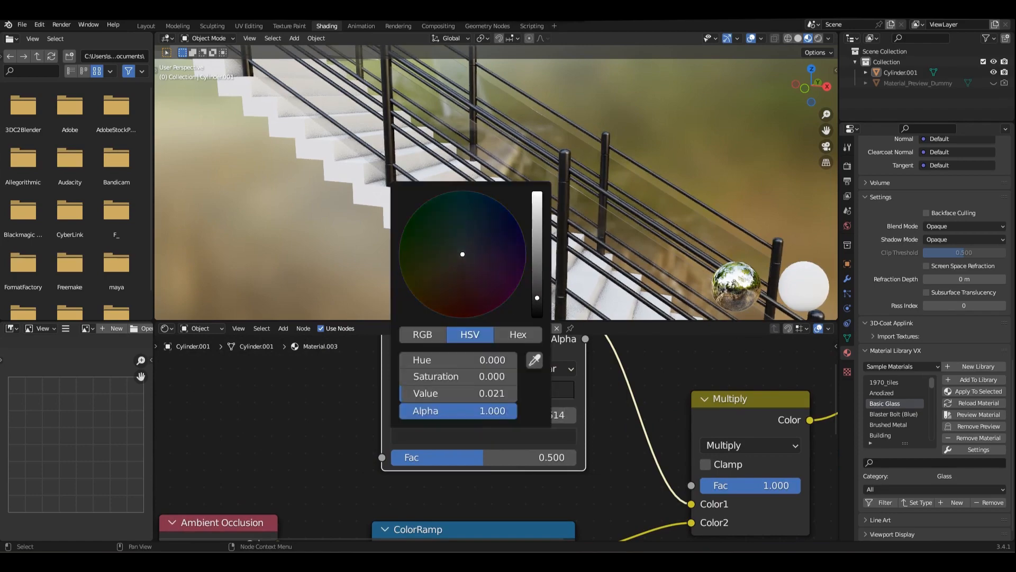
{"action": "middle_click_drag", "start_coordinate": [768, 110], "coordinate": [536, 174]}
{"action": "key", "text": "ctrl+s"}
- Reveal the hidden geometry, select a stair face to make its material active, return to Object Mode and save the file
{"action": "scroll", "coordinate": [651, 152], "scroll_direction": "down", "scroll_amount": 3}
{"action": "key", "text": "Tab"}
{"action": "scroll", "coordinate": [507, 206], "scroll_direction": "down", "scroll_amount": 2}
{"action": "key", "text": "alt+h"}
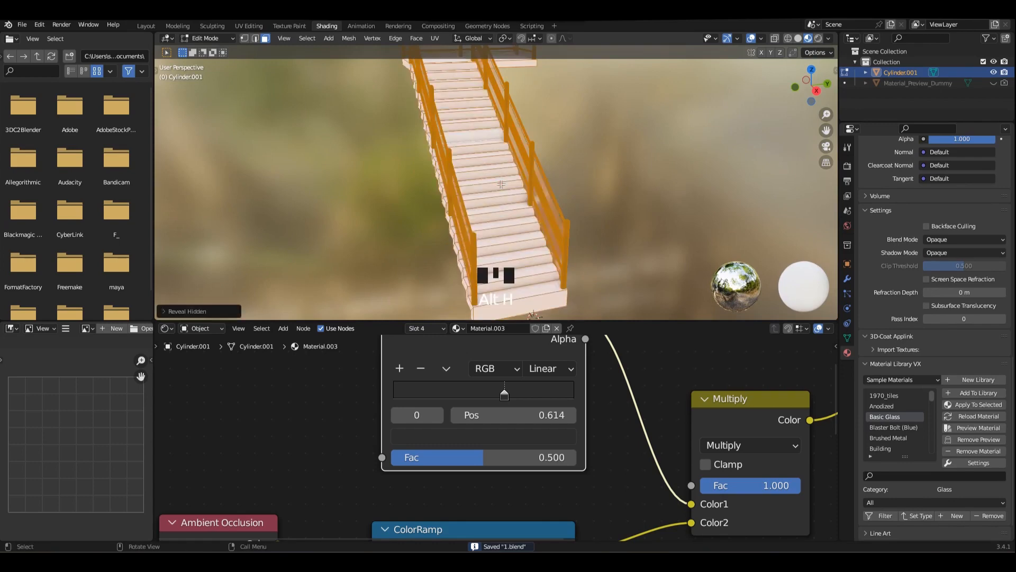
{"action": "left_click", "coordinate": [509, 189]}
{"action": "left_click", "coordinate": [513, 207]}
{"action": "mouse_move", "coordinate": [512, 207]}
{"action": "middle_mouse_down"}
{"action": "mouse_move", "coordinate": [608, 138]}
{"action": "mouse_move", "coordinate": [627, 160]}
{"action": "mouse_move", "coordinate": [538, 138]}
{"action": "mouse_move", "coordinate": [497, 152]}
{"action": "mouse_move", "coordinate": [515, 63]}
{"action": "mouse_move", "coordinate": [578, 212]}
{"action": "mouse_move", "coordinate": [525, 199]}
{"action": "middle_mouse_up"}
{"action": "key", "text": "Tab"}
{"action": "key", "text": "ctrl+s"}
{"action": "scroll", "coordinate": [584, 224], "scroll_direction": "up", "scroll_amount": 4}
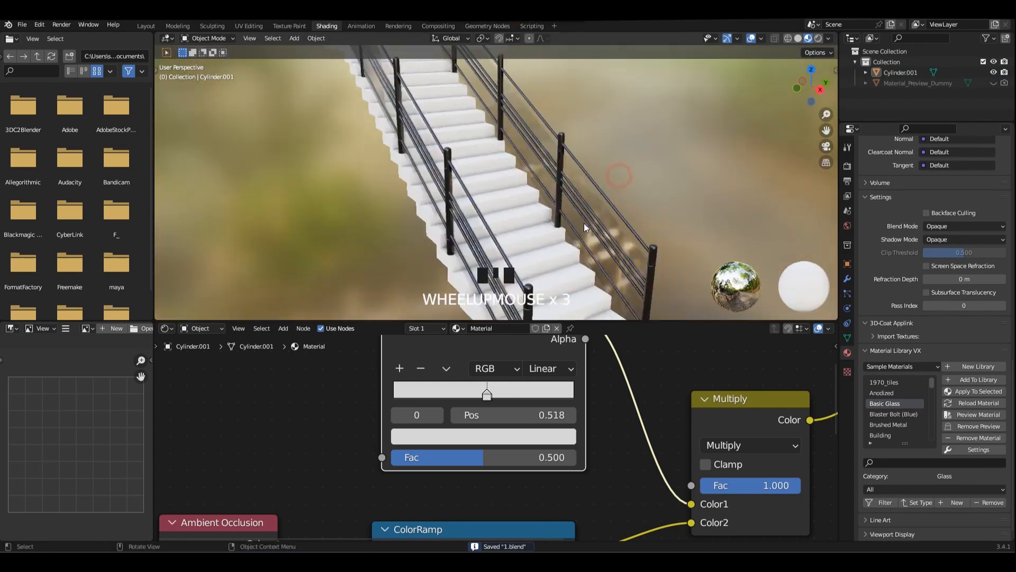
- Replace the stair material's upper ColorRamp with an Image Texture, Mapping and Texture Coordinate setup feeding the Multiply node
{"action": "left_click", "coordinate": [583, 223]}
{"action": "scroll", "coordinate": [591, 440], "scroll_direction": "down", "scroll_amount": 10}
{"action": "scroll", "coordinate": [579, 410], "scroll_direction": "up", "scroll_amount": 2}
{"action": "middle_click_drag", "start_coordinate": [578, 411], "coordinate": [581, 462]}
{"action": "scroll", "coordinate": [564, 442], "scroll_direction": "up", "scroll_amount": 1}
{"action": "left_click_drag", "start_coordinate": [553, 425], "coordinate": [549, 408]}
{"action": "key", "text": "x"}
{"action": "left_click", "coordinate": [659, 464]}
{"action": "key", "text": "ctrl+t"}
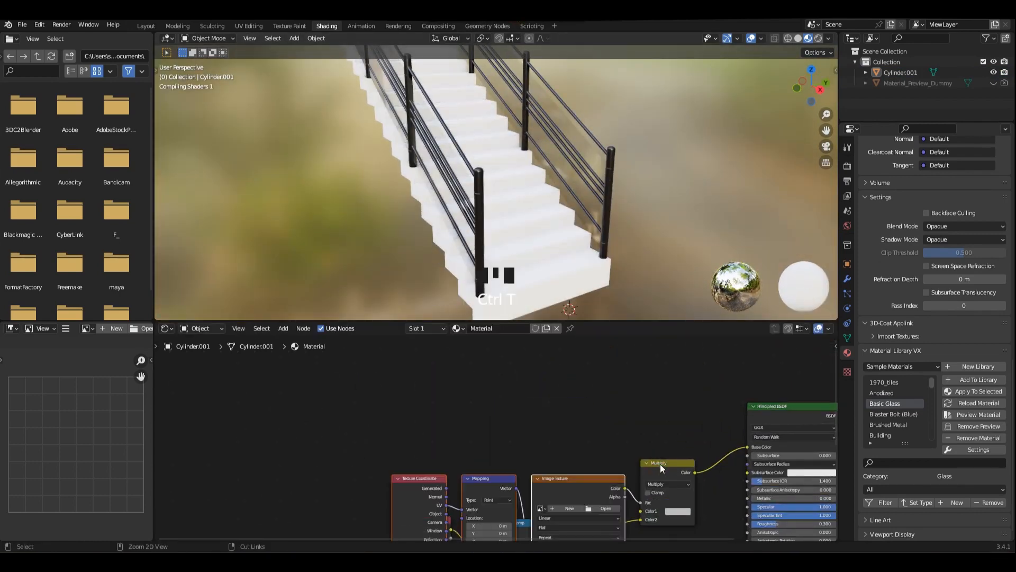
{"action": "scroll", "coordinate": [488, 440], "scroll_direction": "down", "scroll_amount": 2}
{"action": "left_click_drag", "start_coordinate": [573, 488], "coordinate": [543, 388]}
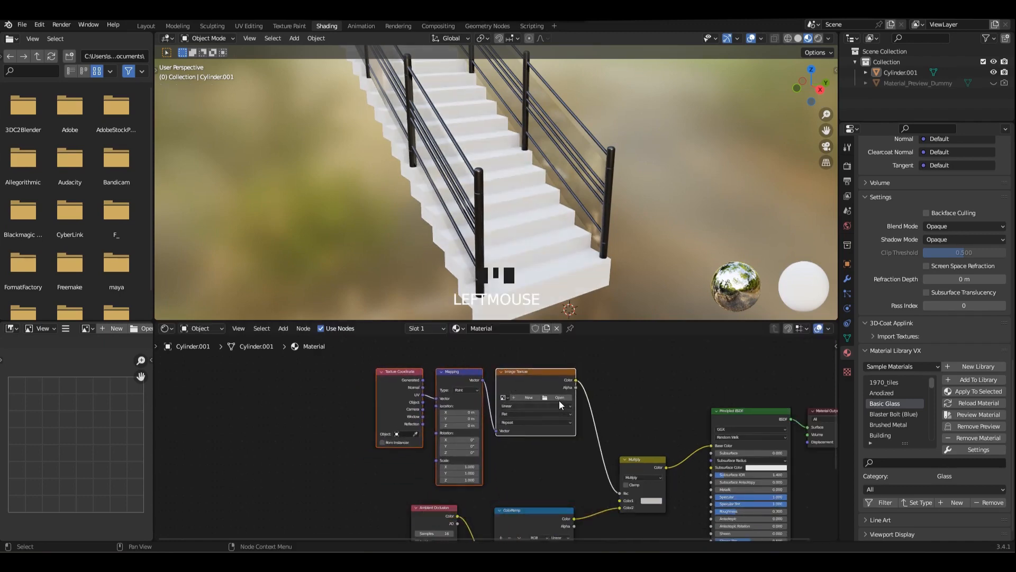
{"action": "scroll", "coordinate": [496, 183], "scroll_direction": "down", "scroll_amount": 3}
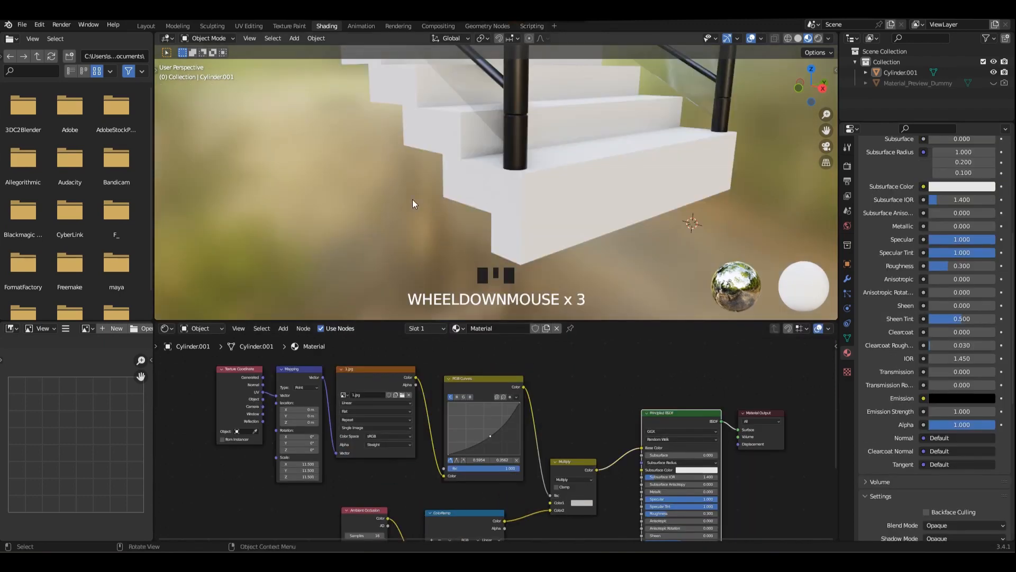
- Save the file and move the RGB Curves link from the Multiply node's Fac input to Color1
{"action": "scroll", "coordinate": [412, 199], "scroll_direction": "down", "scroll_amount": 2}
{"action": "middle_click_drag", "start_coordinate": [423, 191], "coordinate": [460, 169]}
{"action": "key", "text": "ctrl+s"}
{"action": "scroll", "coordinate": [460, 124], "scroll_direction": "up", "scroll_amount": 4}
{"action": "scroll", "coordinate": [461, 124], "scroll_direction": "down", "scroll_amount": 3}
{"action": "scroll", "coordinate": [574, 424], "scroll_direction": "down", "scroll_amount": 3}
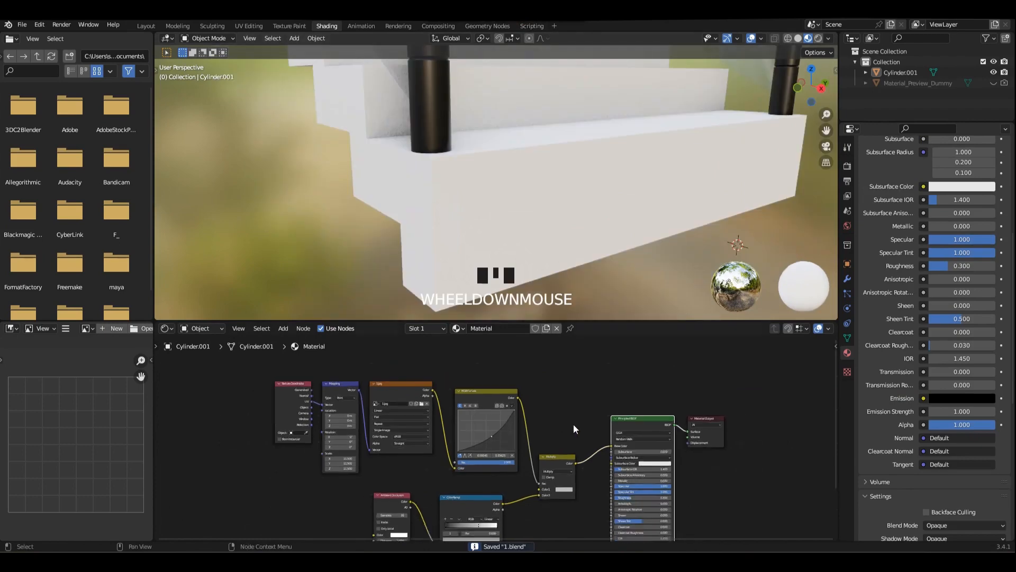
{"action": "scroll", "coordinate": [547, 421], "scroll_direction": "up", "scroll_amount": 3}
{"action": "left_click_drag", "start_coordinate": [541, 452], "coordinate": [540, 459]}
{"action": "left_click_drag", "start_coordinate": [567, 417], "coordinate": [570, 398]}
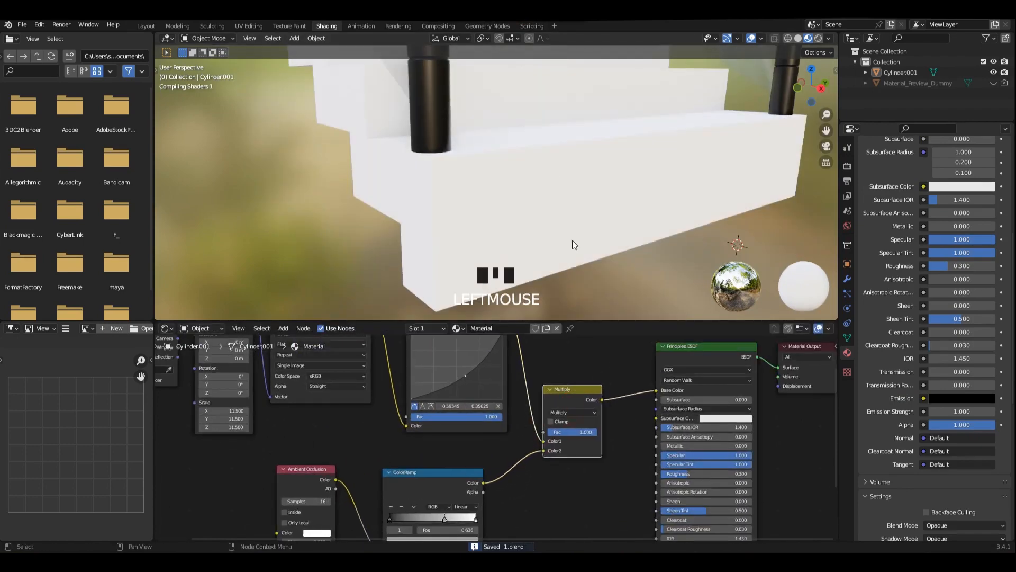
- Check the texture on the bottom steps and lighten it by moving the RGB Curves midpoint to 0.5681, 0.4375
{"action": "scroll", "coordinate": [560, 171], "scroll_direction": "down", "scroll_amount": 5}
{"action": "middle_click_drag", "start_coordinate": [557, 193], "coordinate": [552, 208]}
{"action": "scroll", "coordinate": [563, 191], "scroll_direction": "up", "scroll_amount": 3}
{"action": "scroll", "coordinate": [519, 456], "scroll_direction": "up", "scroll_amount": 3}
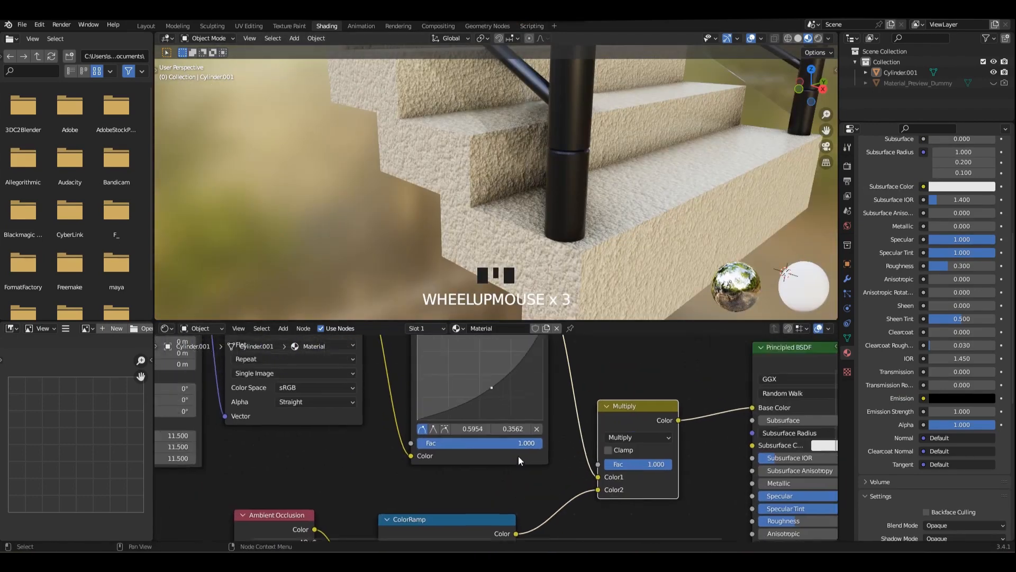
{"action": "scroll", "coordinate": [625, 425], "scroll_direction": "down", "scroll_amount": 3}
{"action": "scroll", "coordinate": [624, 425], "scroll_direction": "up", "scroll_amount": 1}
{"action": "left_click_drag", "start_coordinate": [618, 461], "coordinate": [633, 460]}
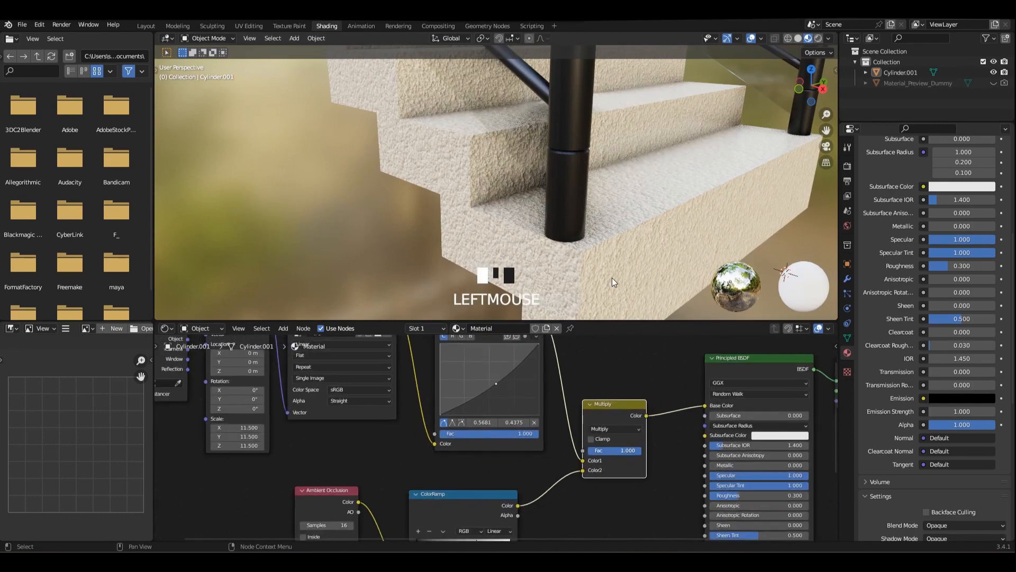
- Set the Mapping node's X, Y and Z scale to 20 and check the texture along the stairs
{"action": "middle_click_drag", "start_coordinate": [240, 430], "coordinate": [473, 418]}
{"action": "scroll", "coordinate": [474, 418], "scroll_direction": "up", "scroll_amount": 3}
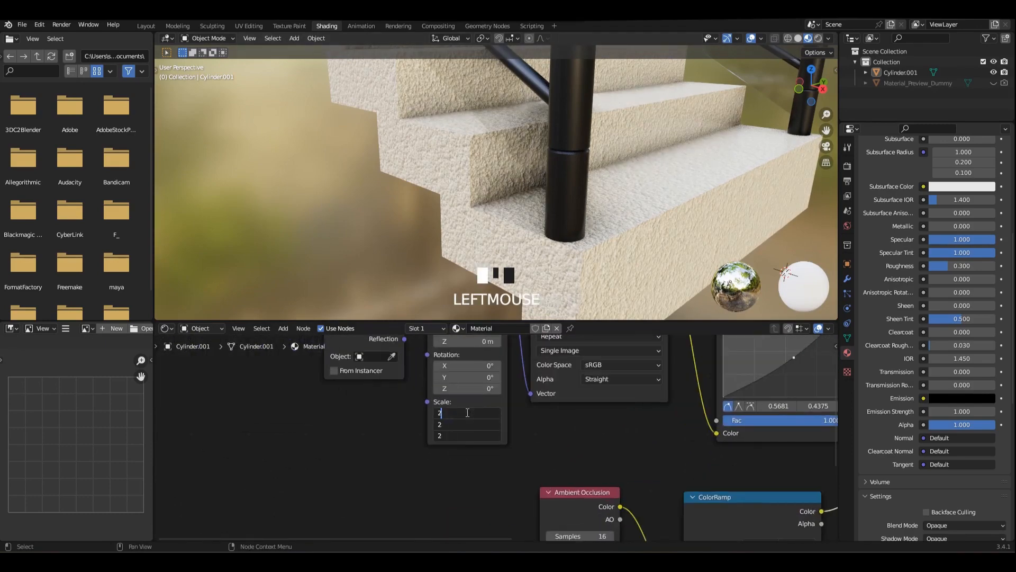
{"action": "scroll", "coordinate": [649, 130], "scroll_direction": "down", "scroll_amount": 6}
{"action": "middle_click_drag", "start_coordinate": [649, 130], "coordinate": [533, 104]}
{"action": "scroll", "coordinate": [506, 109], "scroll_direction": "up", "scroll_amount": 2}
{"action": "scroll", "coordinate": [532, 428], "scroll_direction": "up", "scroll_amount": 3}
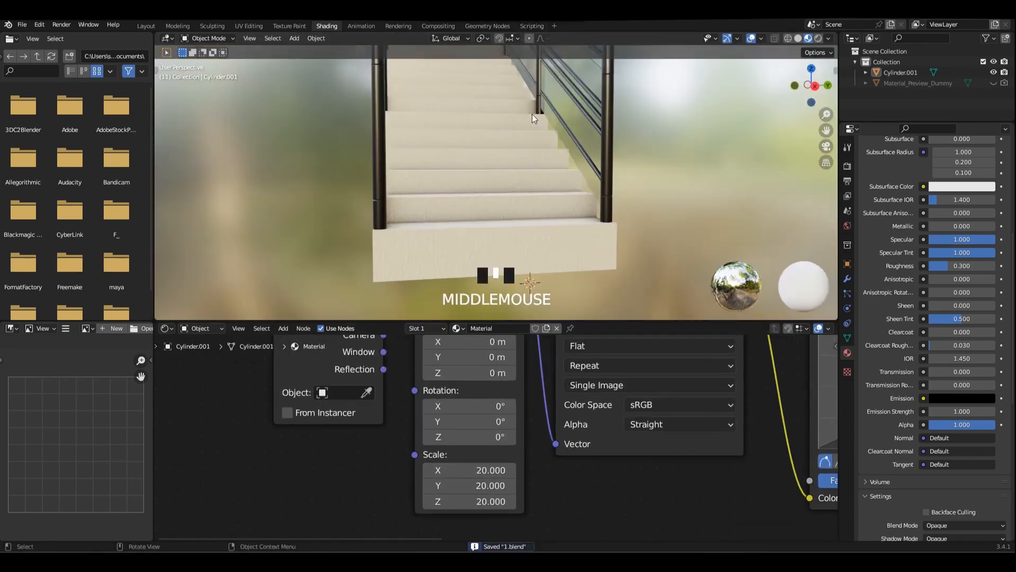
{"action": "middle_click_drag", "start_coordinate": [532, 113], "coordinate": [569, 127]}
{"action": "middle_click_drag", "start_coordinate": [568, 127], "coordinate": [573, 137], "text": "shift"}
{"action": "scroll", "coordinate": [492, 439], "scroll_direction": "up", "scroll_amount": 5}
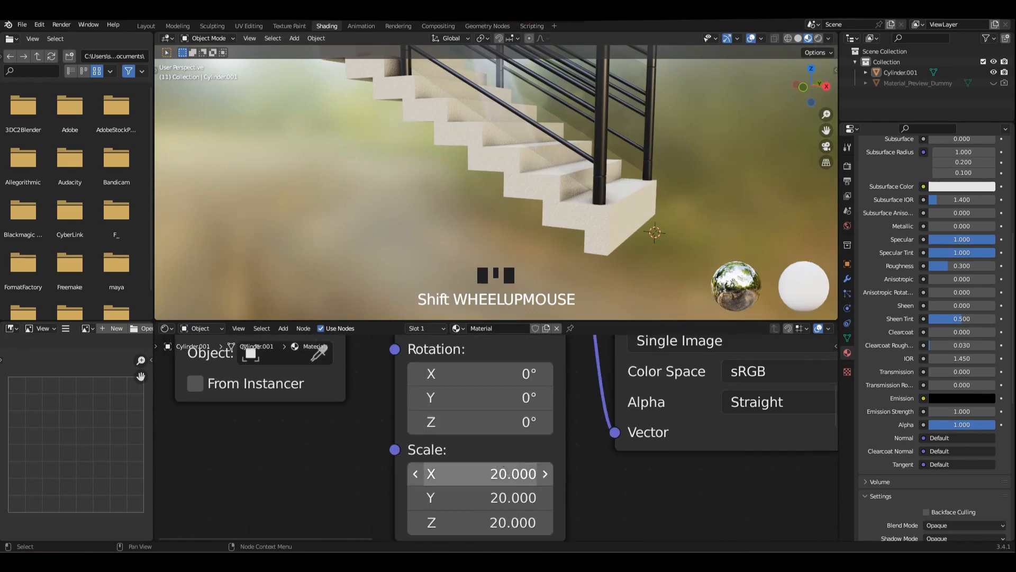
- Try moving the RGB Curves midpoint of the stair texture to about 0.54, 0.43
{"action": "left_click", "coordinate": [603, 480]}
{"action": "scroll", "coordinate": [603, 480], "scroll_direction": "down", "scroll_amount": 5}
{"action": "middle_click_drag", "start_coordinate": [697, 390], "coordinate": [306, 446]}
{"action": "scroll", "coordinate": [610, 474], "scroll_direction": "up", "scroll_amount": 2}
{"action": "left_click_drag", "start_coordinate": [618, 451], "coordinate": [616, 448]}
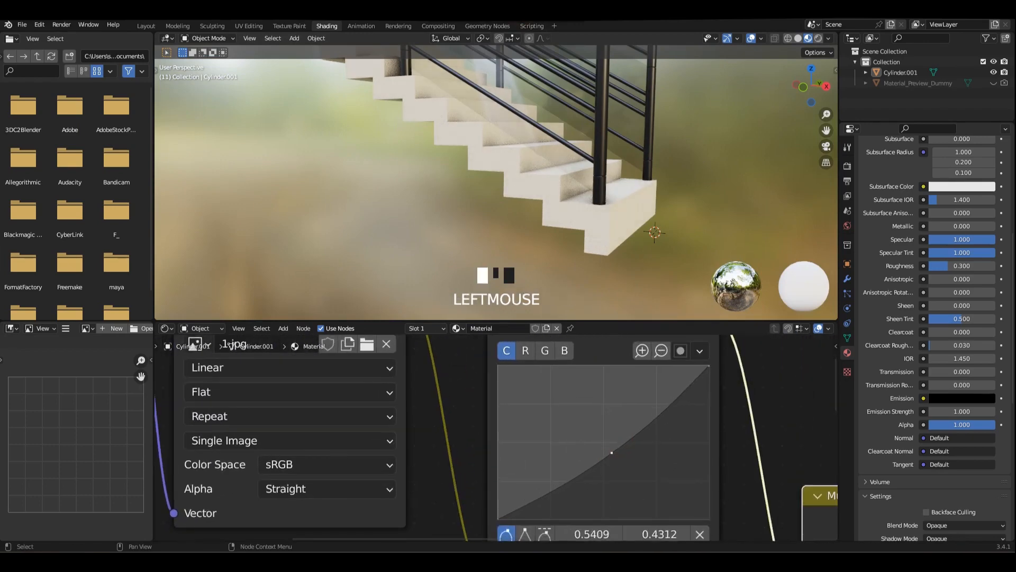
{"action": "scroll", "coordinate": [671, 190], "scroll_direction": "down", "scroll_amount": 2}
- In Edit Mode, isolate the stair body, select the top faces of the lowest steps and switch to Solid shading
{"action": "middle_click_drag", "start_coordinate": [671, 191], "coordinate": [575, 222]}
{"action": "scroll", "coordinate": [609, 188], "scroll_direction": "up", "scroll_amount": 4}
{"action": "scroll", "coordinate": [499, 170], "scroll_direction": "down", "scroll_amount": 6}
{"action": "scroll", "coordinate": [546, 195], "scroll_direction": "up", "scroll_amount": 2}
{"action": "scroll", "coordinate": [546, 194], "scroll_direction": "up", "scroll_amount": 1}
{"action": "key", "text": "Tab"}
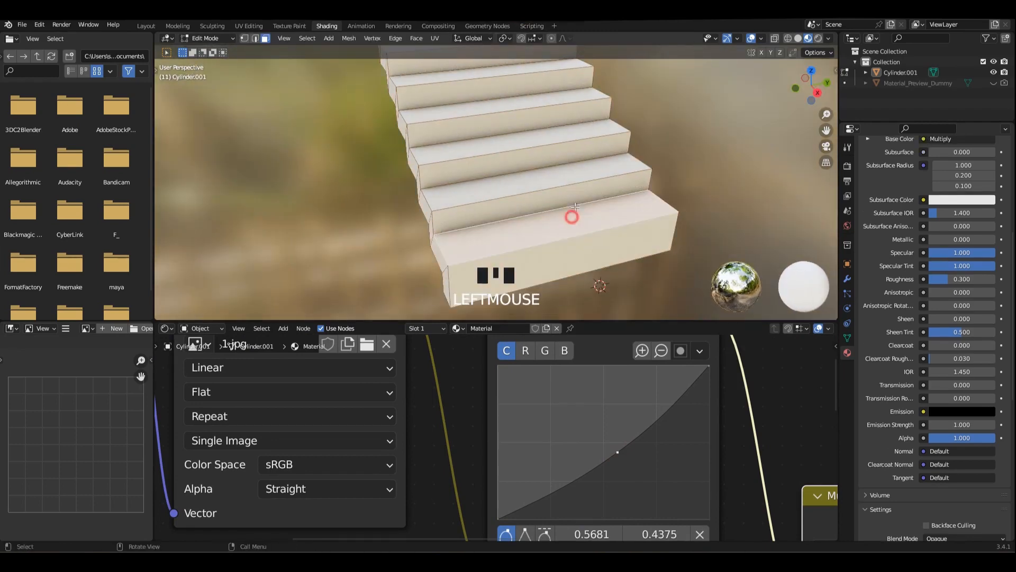
{"action": "middle_click_drag", "start_coordinate": [546, 128], "coordinate": [562, 189], "text": "shift"}
{"action": "left_click", "coordinate": [798, 38]}
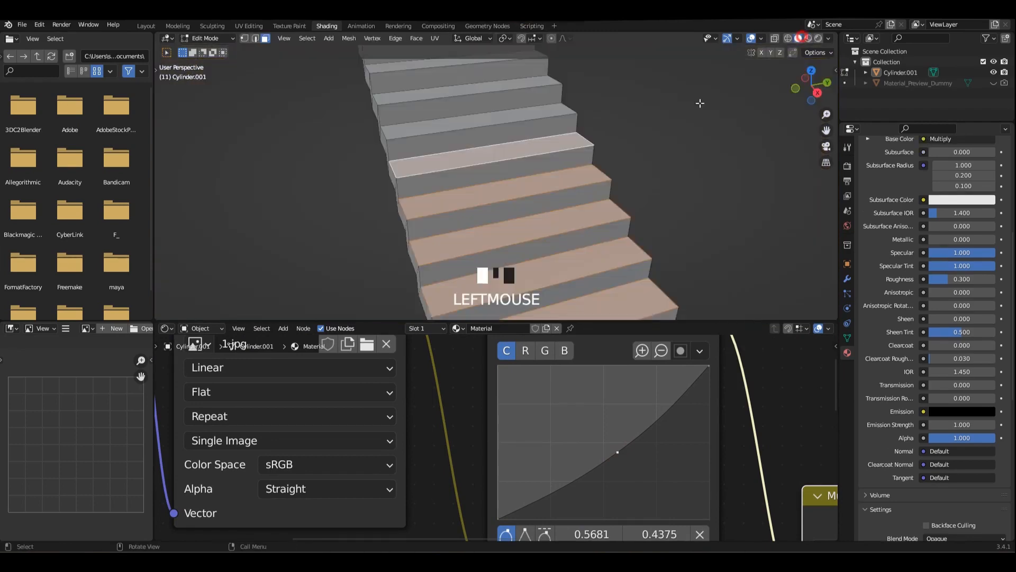
- Add the top faces of all remaining steps up to the landing to the selection and save the file
{"action": "mouse_move", "coordinate": [656, 113]}
{"action": "middle_mouse_down"}
{"action": "mouse_move", "coordinate": [561, 124]}
{"action": "mouse_move", "coordinate": [517, 203]}
{"action": "middle_mouse_up"}
{"action": "left_click", "coordinate": [534, 127], "text": "shift"}
{"action": "middle_click_drag", "start_coordinate": [568, 131], "coordinate": [524, 202], "text": "shift"}
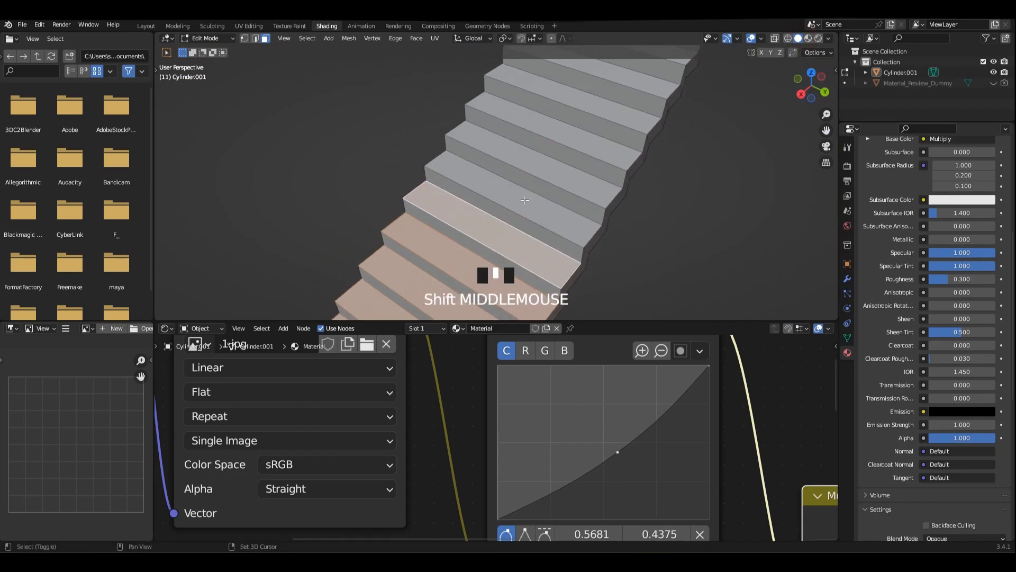
{"action": "left_click", "coordinate": [522, 200], "text": "shift"}
{"action": "middle_click_drag", "start_coordinate": [544, 163], "coordinate": [547, 202], "text": "shift"}
{"action": "left_click", "coordinate": [548, 206], "text": "shift"}
{"action": "left_click", "coordinate": [567, 175], "text": "shift"}
{"action": "left_click", "coordinate": [586, 145], "text": "shift"}
{"action": "middle_click_drag", "start_coordinate": [615, 131], "coordinate": [588, 143], "text": "shift"}
{"action": "left_click", "coordinate": [612, 185], "text": "shift"}
{"action": "left_click", "coordinate": [614, 154], "text": "shift"}
{"action": "left_click", "coordinate": [614, 170], "text": "shift"}
{"action": "left_click", "coordinate": [615, 139], "text": "shift"}
{"action": "scroll", "coordinate": [712, 116], "scroll_direction": "down", "scroll_amount": 4}
{"action": "middle_click_drag", "start_coordinate": [587, 143], "coordinate": [588, 154], "text": "shift"}
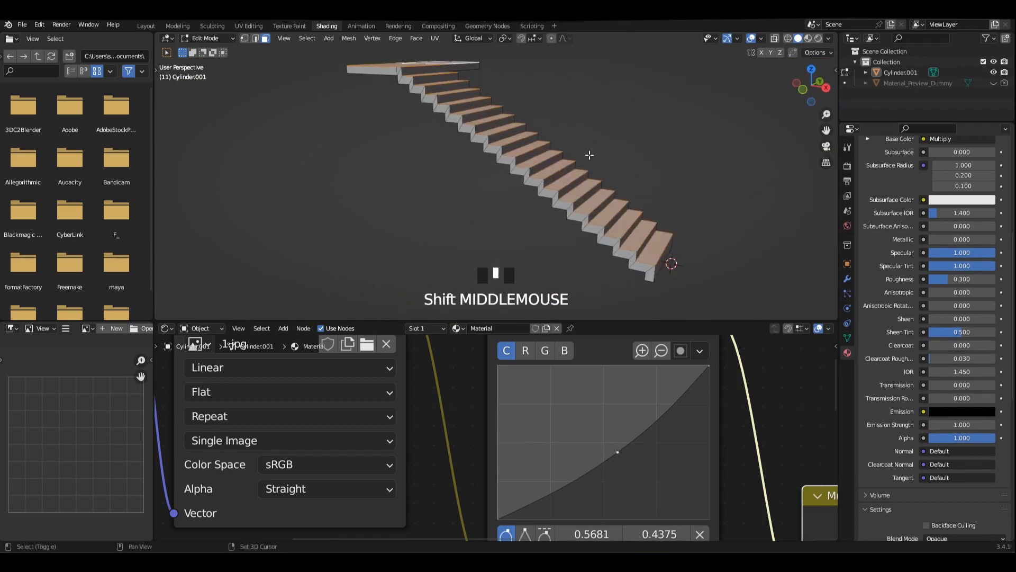
{"action": "scroll", "coordinate": [587, 154], "scroll_direction": "up", "scroll_amount": 1}
{"action": "key", "text": "ctrl+s"}
- Return to the Layout workspace, duplicate the selected tread faces in place, and undo a trial extrusion
{"action": "left_click", "coordinate": [145, 26]}
{"action": "scroll", "coordinate": [397, 227], "scroll_direction": "down", "scroll_amount": 2}
{"action": "middle_click_drag", "start_coordinate": [397, 228], "coordinate": [440, 187], "text": "shift"}
{"action": "key", "text": "shift+d"}
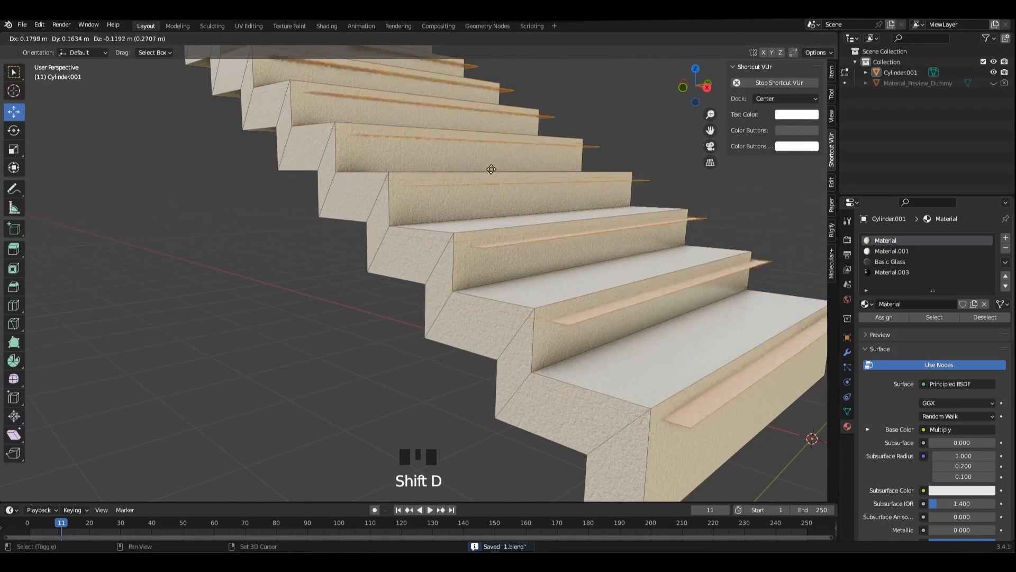
{"action": "right_click", "coordinate": [486, 175]}
{"action": "key", "text": "e"}
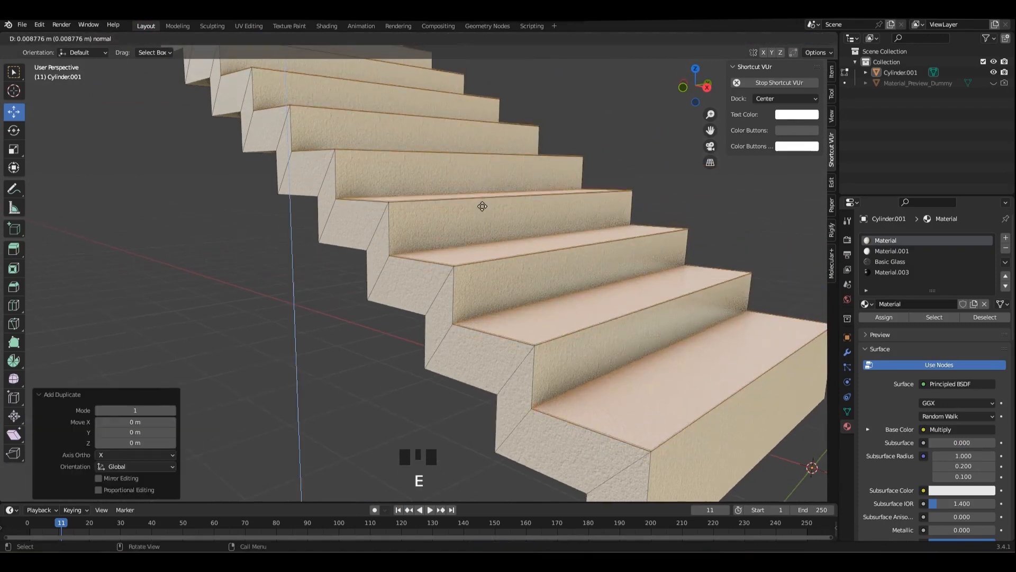
{"action": "key", "text": "ctrl+z"}
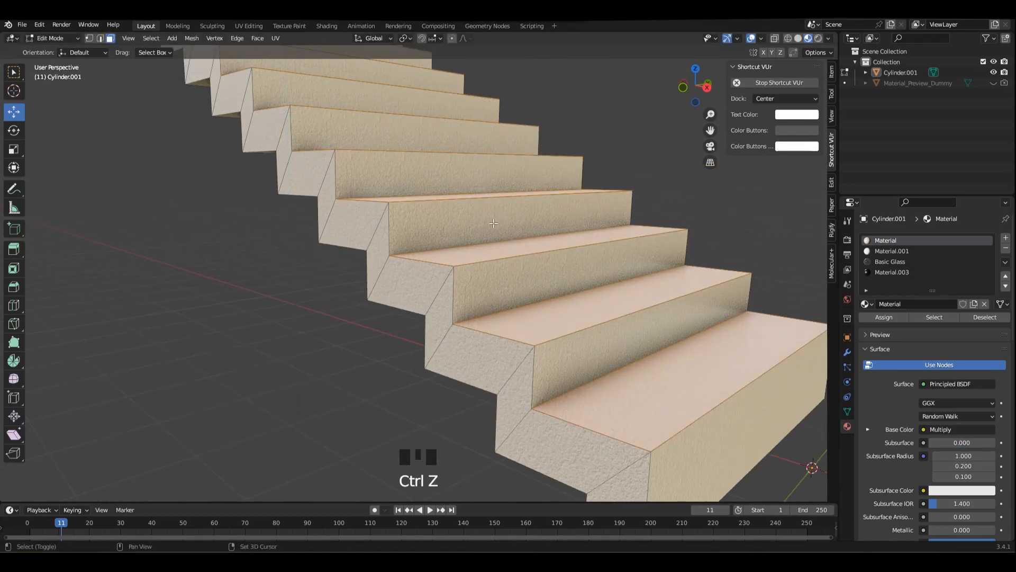
- Hide everything except the tread faces and extrude them into thin slabs in the right side view
{"action": "key", "text": "shift+g"}
{"action": "key", "text": "shift+h"}
{"action": "middle_click_drag", "start_coordinate": [520, 190], "coordinate": [577, 196]}
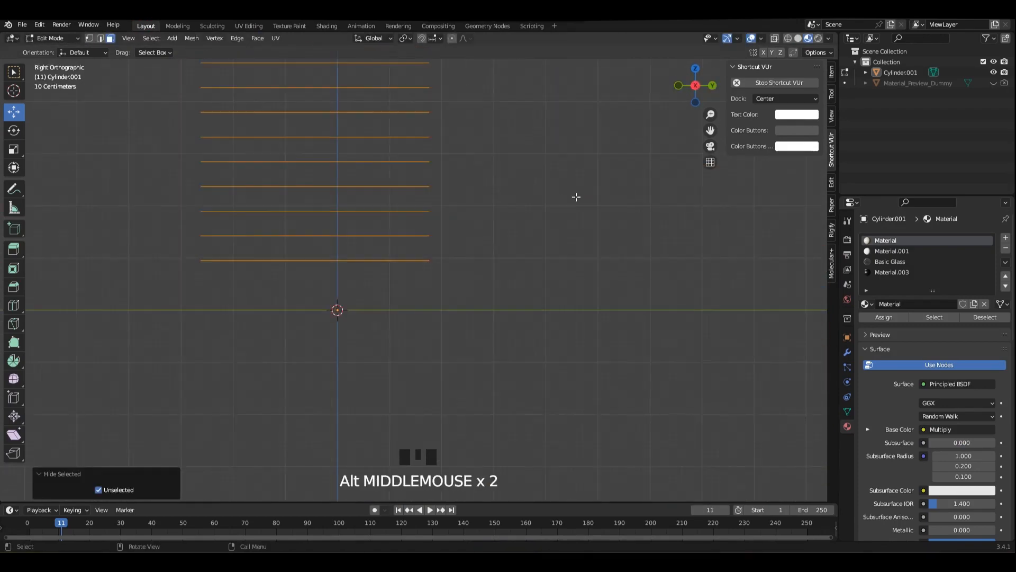
{"action": "middle_click_drag", "start_coordinate": [472, 228], "coordinate": [612, 304]}
{"action": "key", "text": "e"}
{"action": "left_click", "coordinate": [584, 249]}
- Turn on X-ray and select the front side faces of the lower tread slabs
{"action": "left_click", "coordinate": [605, 294]}
{"action": "middle_click_drag", "start_coordinate": [515, 234], "coordinate": [459, 287]}
{"action": "key", "text": "alt+z"}
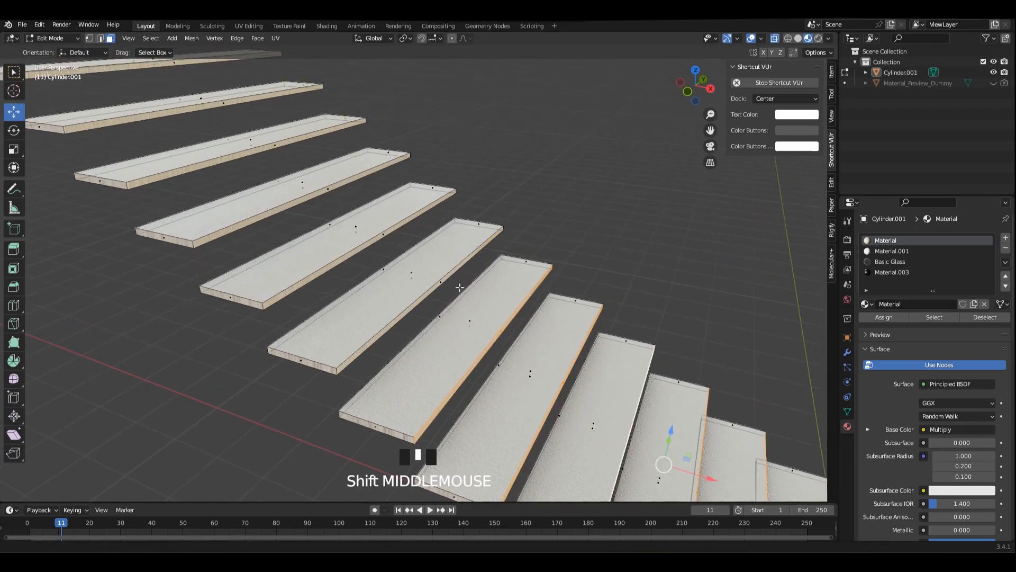
{"action": "left_click_drag", "start_coordinate": [324, 201], "coordinate": [321, 202], "text": "shift"}
{"action": "middle_click_drag", "start_coordinate": [310, 169], "coordinate": [419, 234], "text": "shift"}
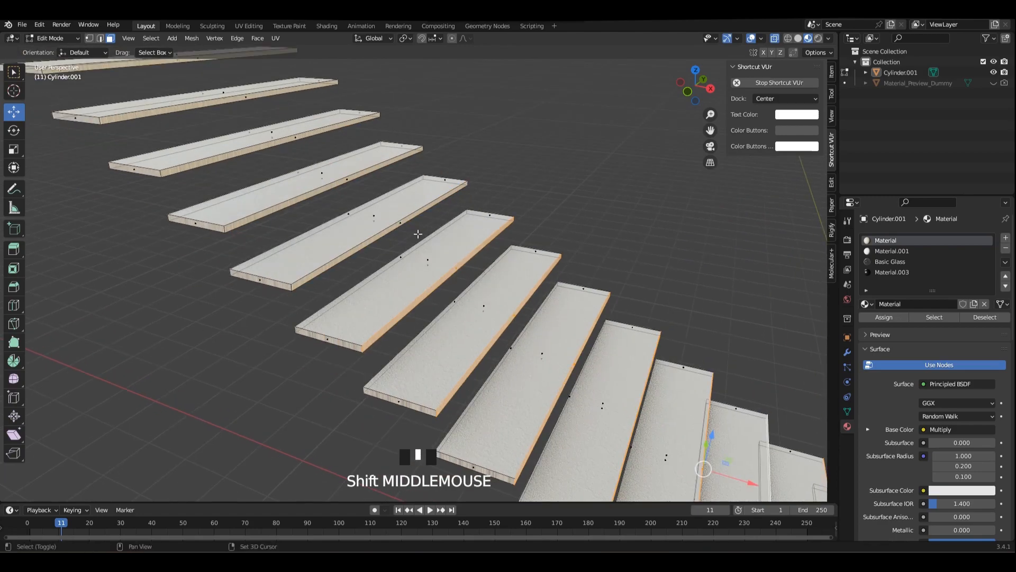
{"action": "middle_click_drag", "start_coordinate": [345, 175], "coordinate": [412, 229], "text": "shift"}
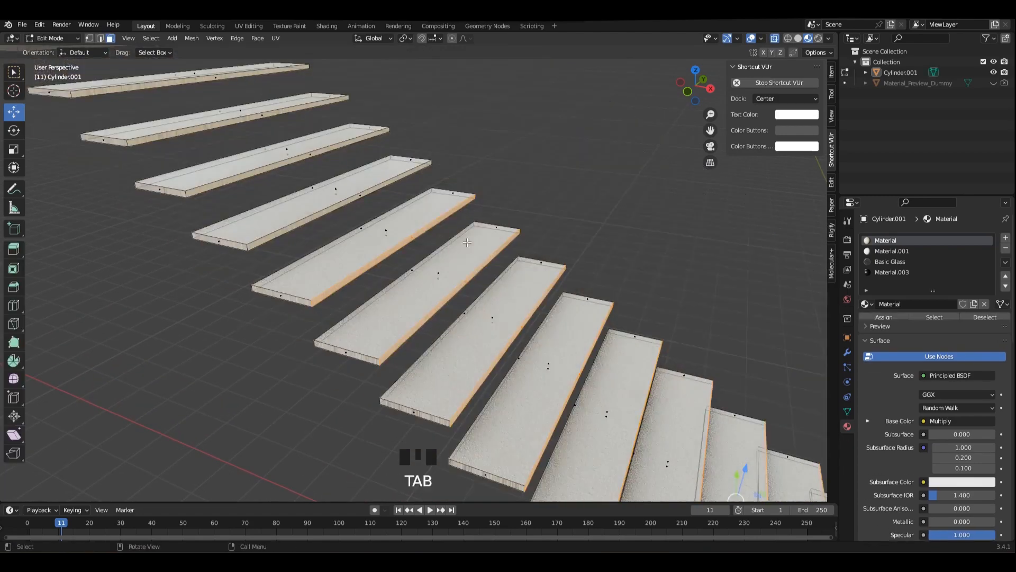
- Add the front faces of the upper slabs and landing to the selection and Shrink/Fatten them outward by 0.307 m
{"action": "middle_click_drag", "start_coordinate": [392, 233], "coordinate": [417, 237], "text": "shift"}
{"action": "left_click_drag", "start_coordinate": [417, 237], "coordinate": [394, 265], "text": "shift"}
{"action": "middle_click_drag", "start_coordinate": [325, 200], "coordinate": [390, 219], "text": "shift"}
{"action": "left_click_drag", "start_coordinate": [422, 210], "coordinate": [404, 225], "text": "shift"}
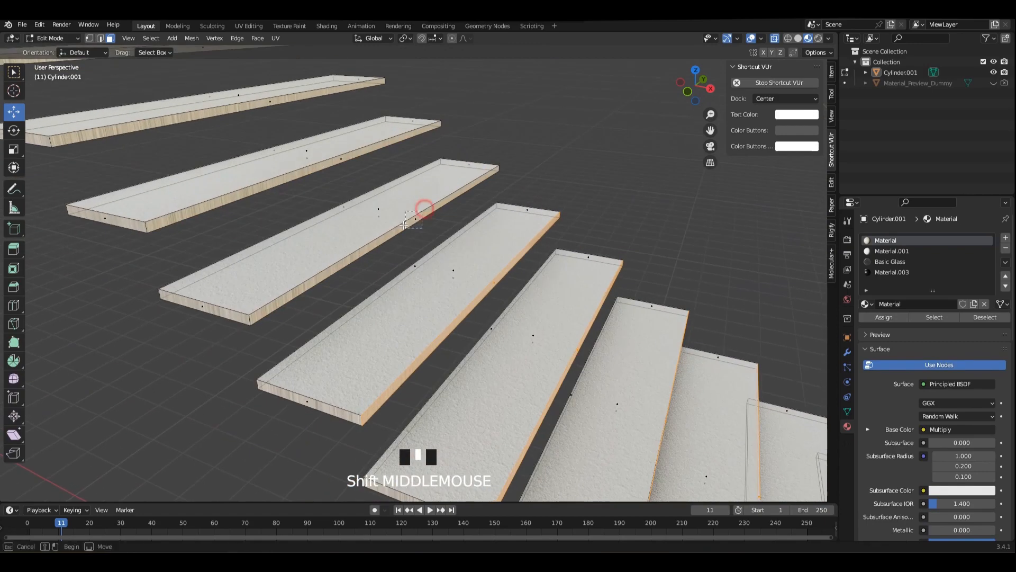
{"action": "scroll", "coordinate": [269, 106], "scroll_direction": "down", "scroll_amount": 2}
{"action": "middle_click_drag", "start_coordinate": [286, 127], "coordinate": [324, 179], "text": "shift"}
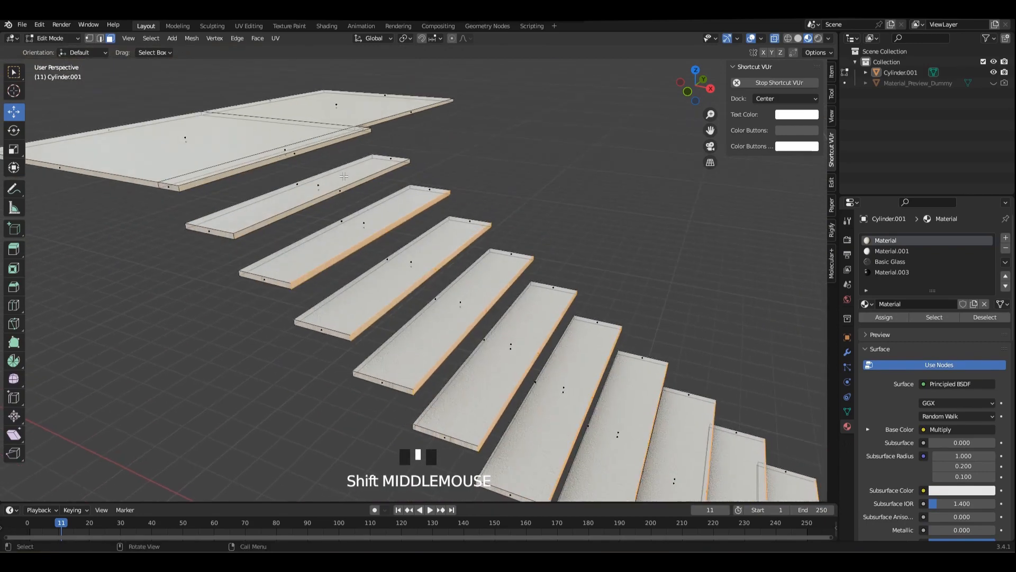
{"action": "scroll", "coordinate": [325, 181], "scroll_direction": "up", "scroll_amount": 1}
{"action": "middle_click_drag", "start_coordinate": [343, 139], "coordinate": [408, 189], "text": "shift"}
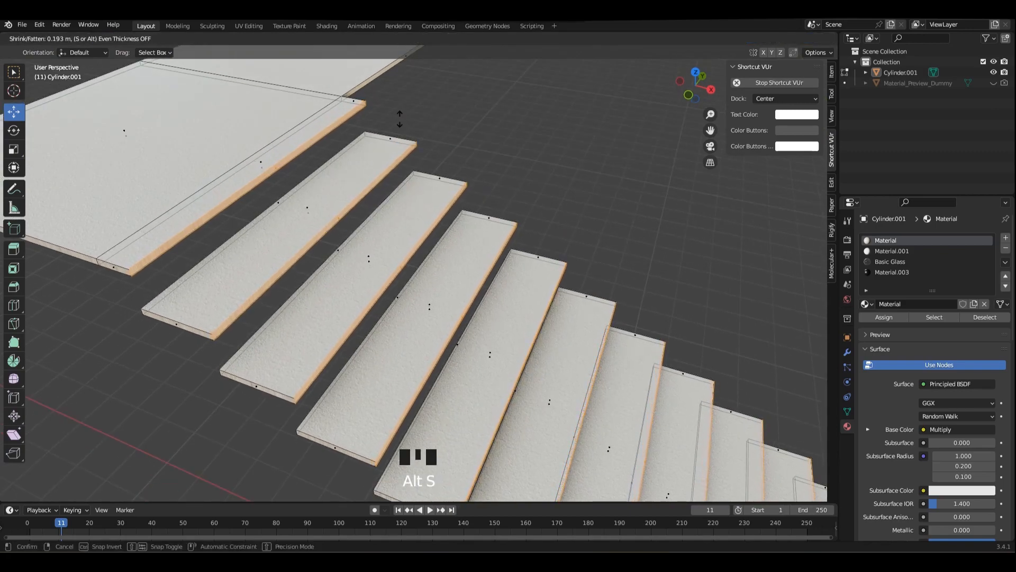
{"action": "left_click", "coordinate": [389, 72]}
{"action": "scroll", "coordinate": [389, 72], "scroll_direction": "down", "scroll_amount": 3}
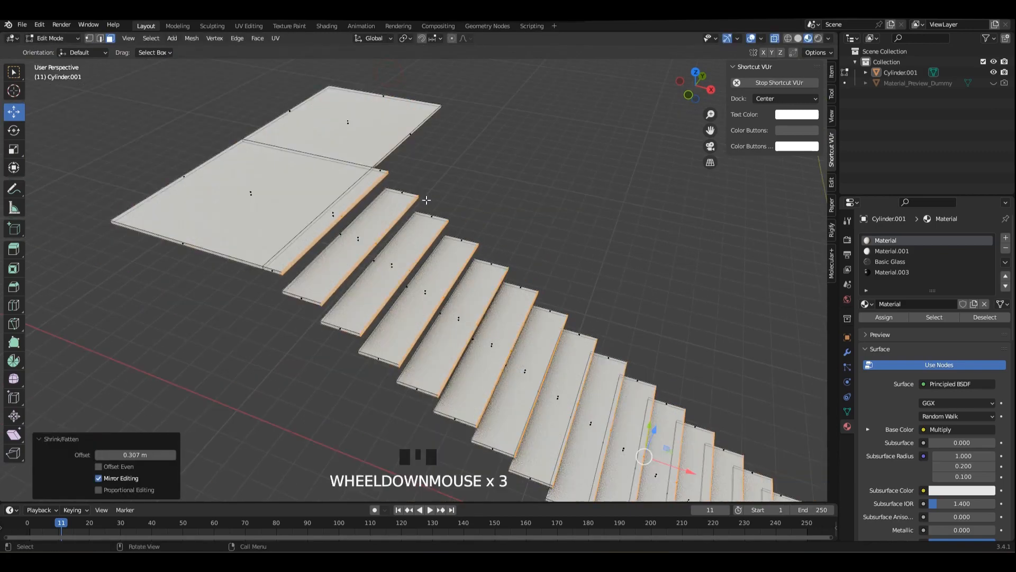
- Select all the tread slabs, UV-unwrap them and return to Object Mode
{"action": "middle_click_drag", "start_coordinate": [449, 64], "coordinate": [509, 48]}
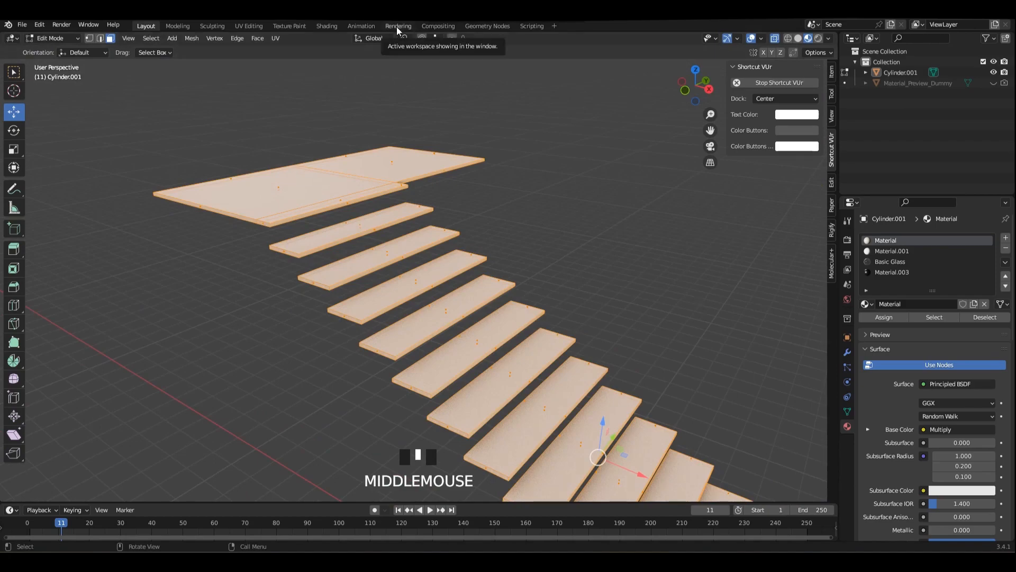
{"action": "left_click", "coordinate": [275, 39]}
{"action": "left_click", "coordinate": [294, 64]}
{"action": "left_click", "coordinate": [293, 166]}
{"action": "key", "text": "Tab"}
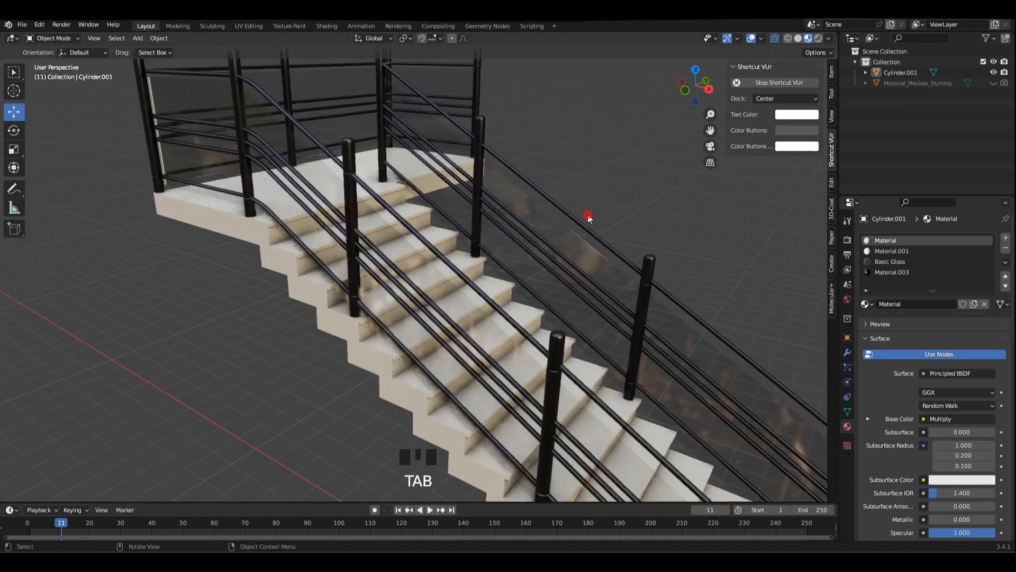
- Try adding a material slot and assigning the existing Material.003 to all the tread slabs in Edit Mode
{"action": "scroll", "coordinate": [610, 225], "scroll_direction": "down", "scroll_amount": 1}
{"action": "scroll", "coordinate": [609, 228], "scroll_direction": "down", "scroll_amount": 1}
{"action": "key", "text": "Tab"}
{"action": "key", "text": "a"}
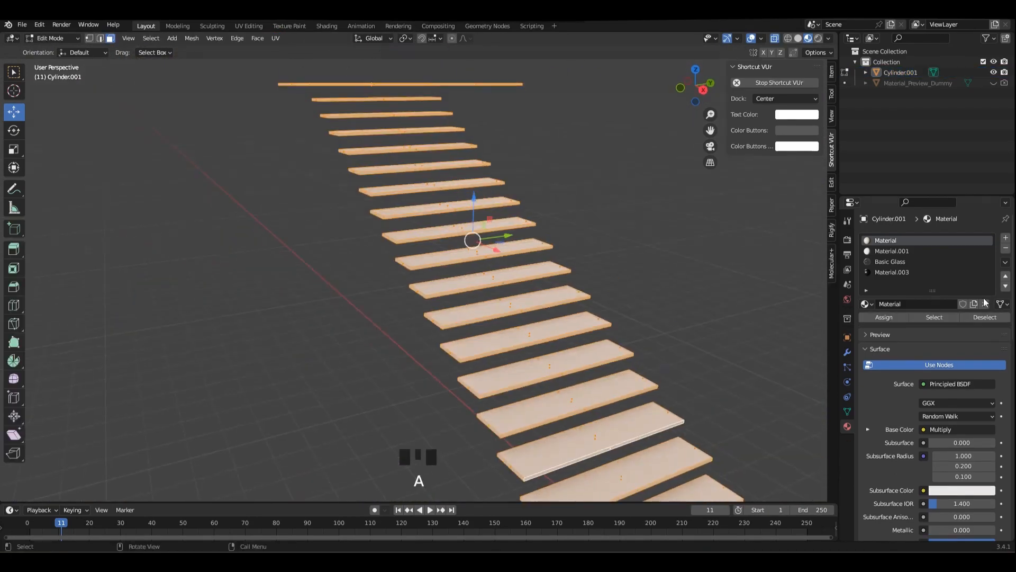
{"action": "left_click", "coordinate": [1006, 238]}
{"action": "left_click", "coordinate": [892, 272]}
{"action": "left_click", "coordinate": [884, 317]}
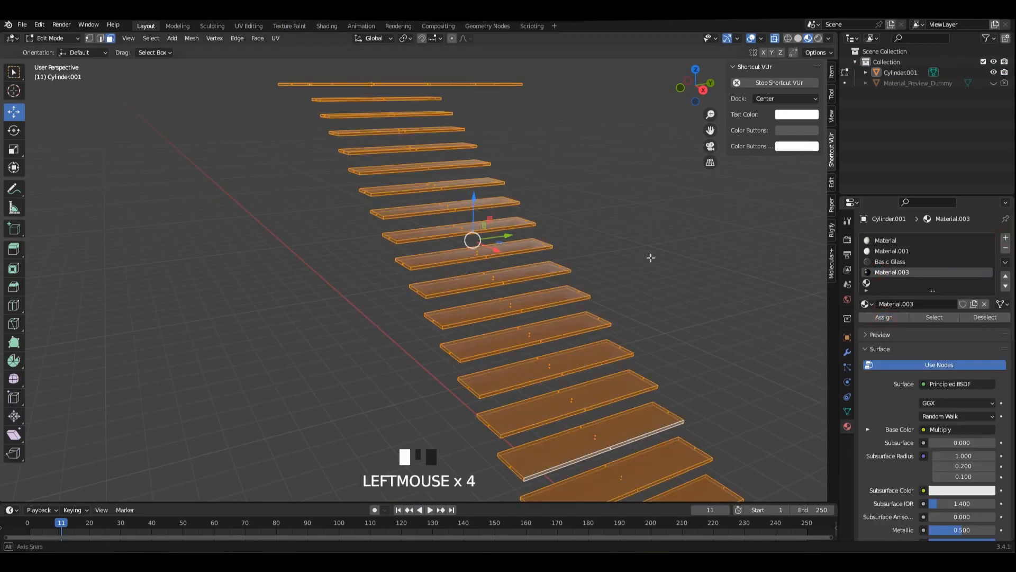
{"action": "key", "text": "Tab"}
{"action": "key", "text": "Tab"}
- Assign a newly created material in its own slot to the tread slabs and remove the leftover empty slot in Object Mode
{"action": "left_click", "coordinate": [1006, 238]}
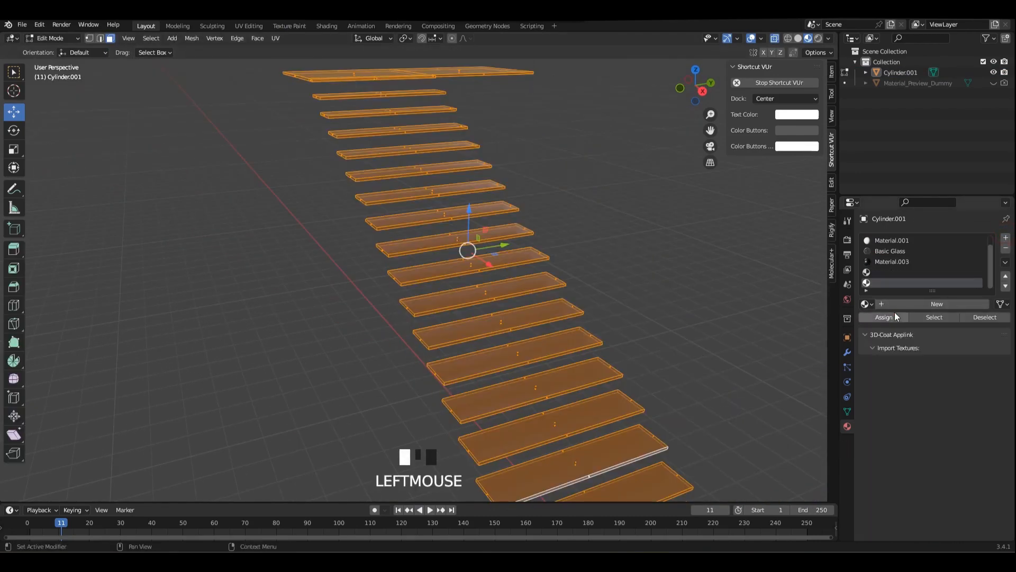
{"action": "left_click", "coordinate": [889, 317]}
{"action": "left_click", "coordinate": [900, 303]}
{"action": "left_click", "coordinate": [979, 271]}
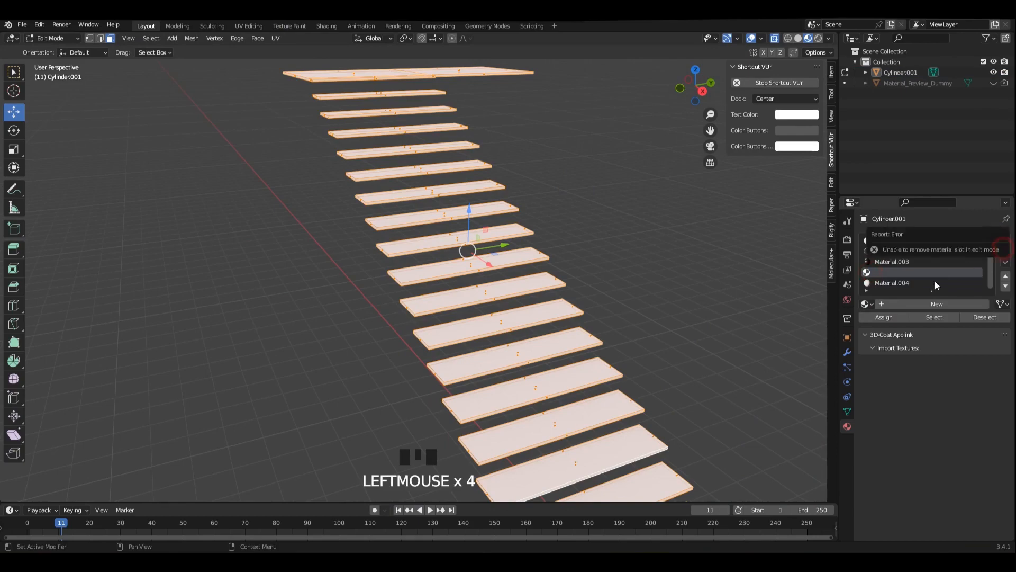
{"action": "key", "text": "Tab"}
{"action": "left_click", "coordinate": [1006, 248]}
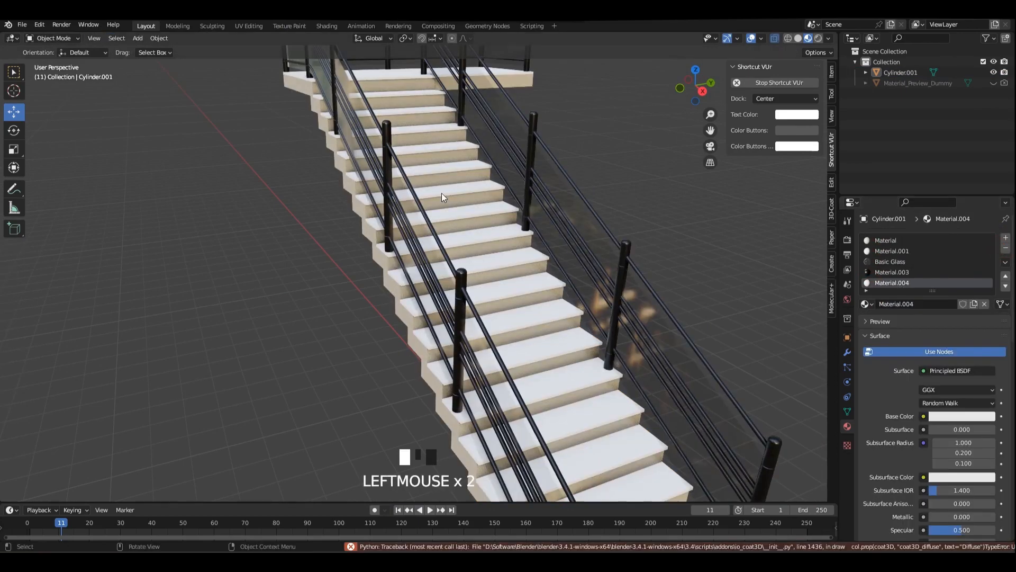
- Switch to the Shading workspace and show the staircase in Material Preview shading
{"action": "middle_click_drag", "start_coordinate": [441, 197], "coordinate": [531, 178]}
{"action": "scroll", "coordinate": [532, 178], "scroll_direction": "up", "scroll_amount": 2}
{"action": "left_click", "coordinate": [326, 26]}
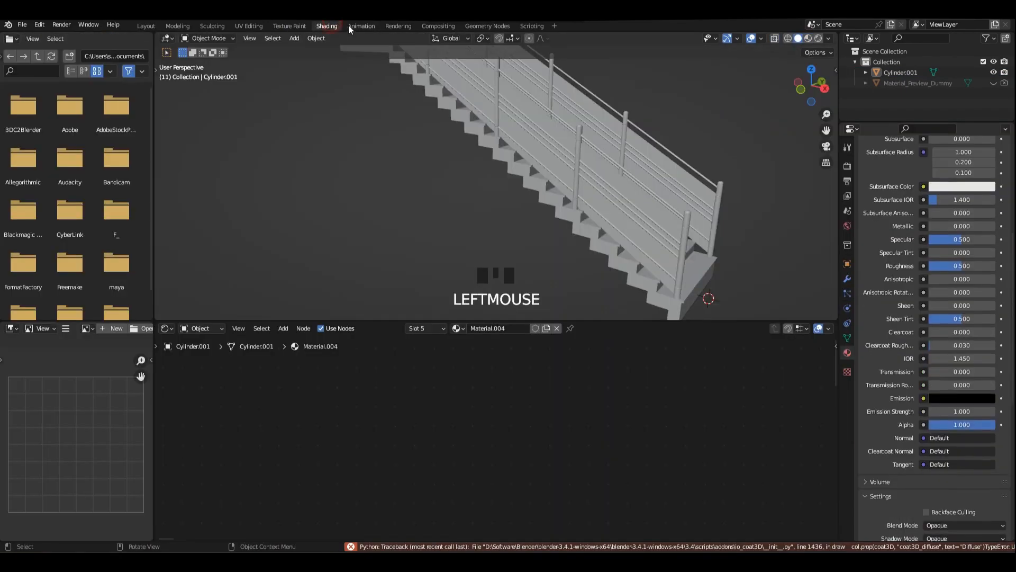
{"action": "middle_click_drag", "start_coordinate": [402, 79], "coordinate": [436, 91]}
{"action": "scroll", "coordinate": [601, 177], "scroll_direction": "up", "scroll_amount": 1}
{"action": "left_click", "coordinate": [808, 38]}
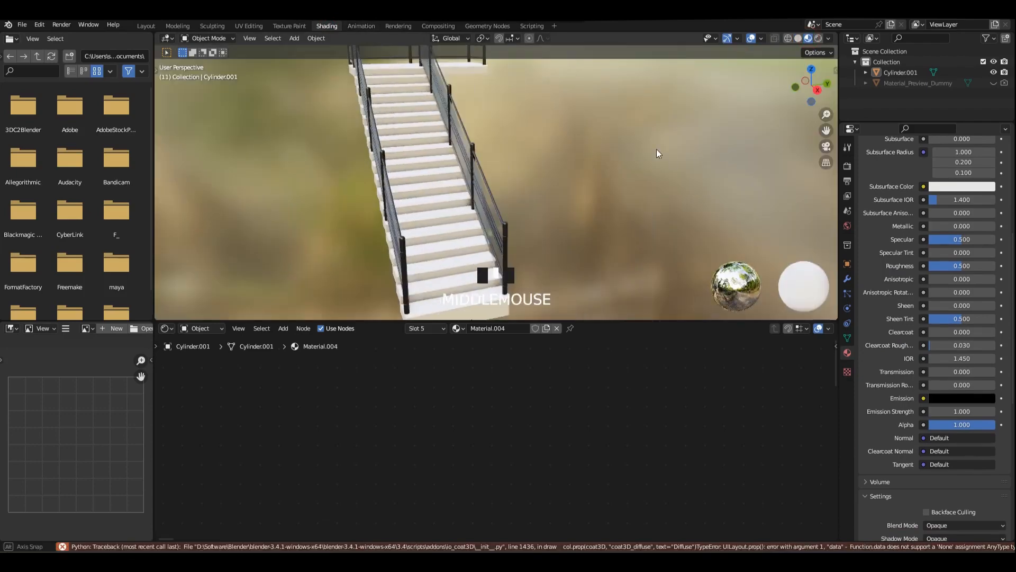
{"action": "scroll", "coordinate": [654, 153], "scroll_direction": "up", "scroll_amount": 2}
{"action": "mouse_move", "coordinate": [646, 154]}
{"action": "middle_mouse_down", "text": "shift"}
{"action": "mouse_move", "coordinate": [547, 163]}
{"action": "mouse_move", "coordinate": [555, 181]}
{"action": "middle_mouse_up", "text": "shift"}
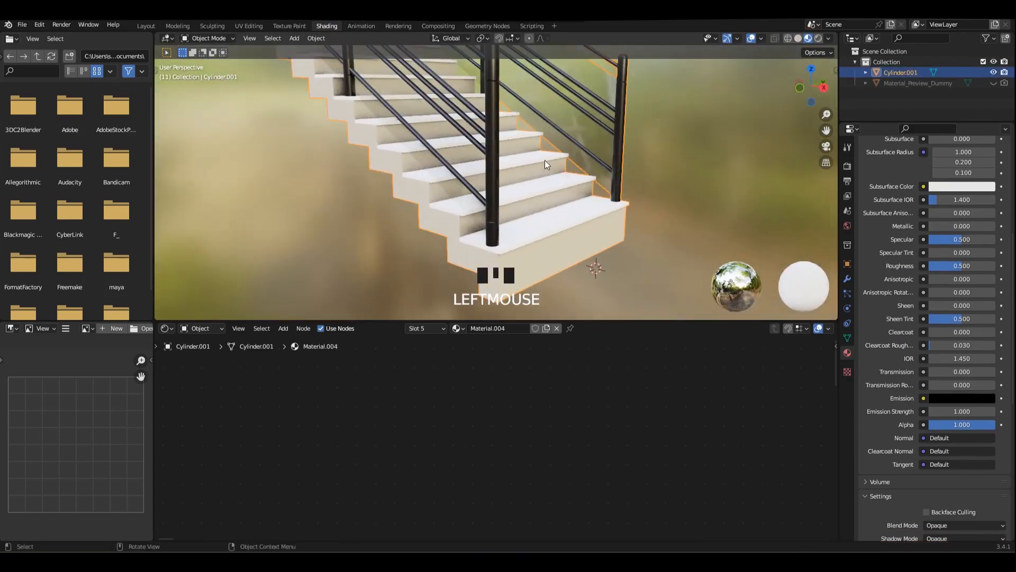
- Replace the slab slot's material with the existing Material, make it a single-user copy and save the file
{"action": "left_click", "coordinate": [477, 354]}
{"action": "left_click", "coordinate": [714, 215]}
{"action": "middle_click_drag", "start_coordinate": [601, 306], "coordinate": [594, 314]}
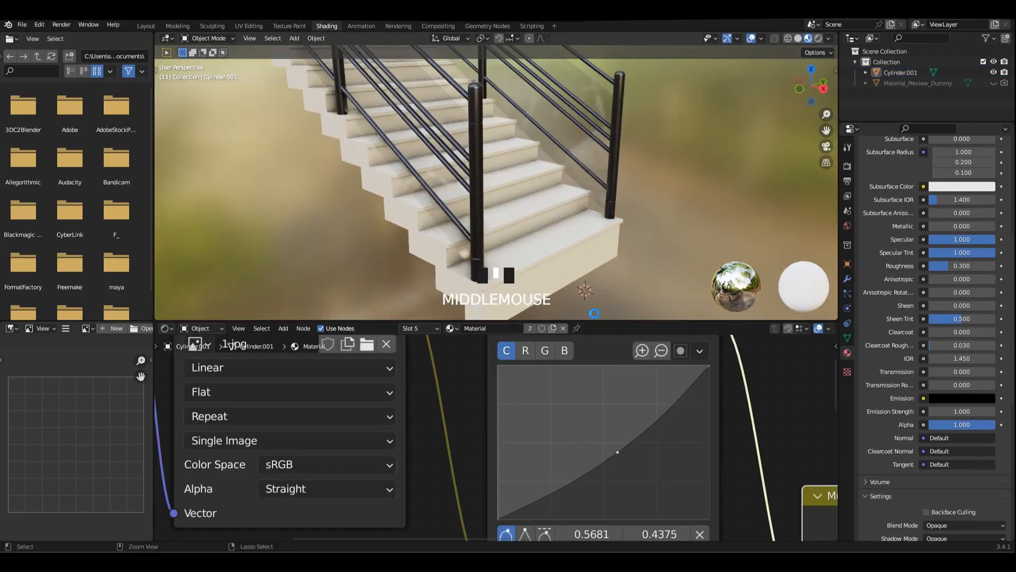
{"action": "left_click", "coordinate": [533, 328]}
{"action": "scroll", "coordinate": [545, 402], "scroll_direction": "down", "scroll_amount": 8}
{"action": "middle_click_drag", "start_coordinate": [551, 402], "coordinate": [618, 445]}
{"action": "middle_click_drag", "start_coordinate": [670, 186], "coordinate": [638, 204]}
{"action": "scroll", "coordinate": [552, 149], "scroll_direction": "down", "scroll_amount": 1}
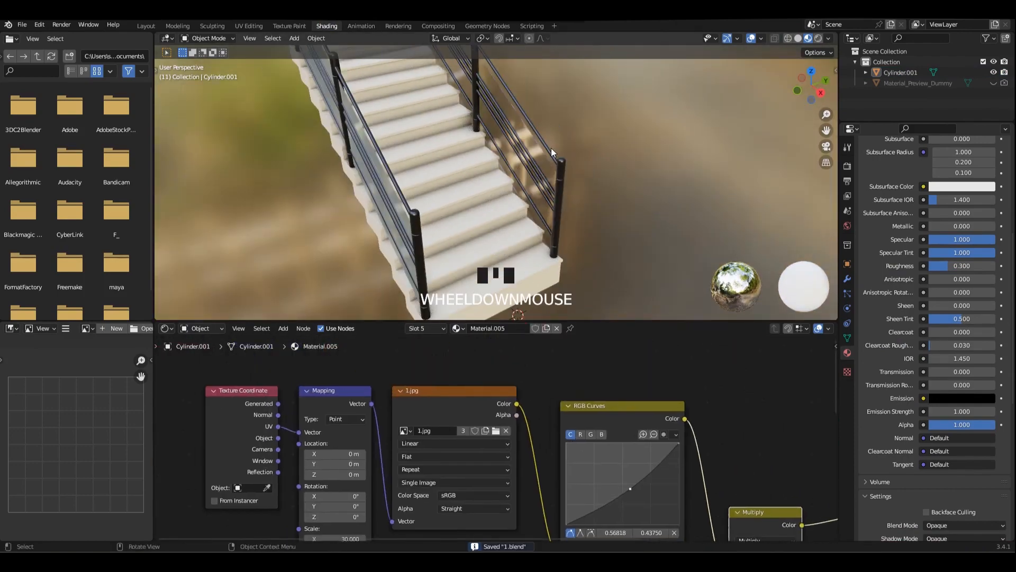
- Replace the slab material's image texture with 2.jpg from the TEX folder and inspect the treads up close
{"action": "middle_click_drag", "start_coordinate": [508, 169], "coordinate": [529, 180]}
{"action": "middle_click_drag", "start_coordinate": [529, 450], "coordinate": [497, 431]}
{"action": "left_click", "coordinate": [495, 430]}
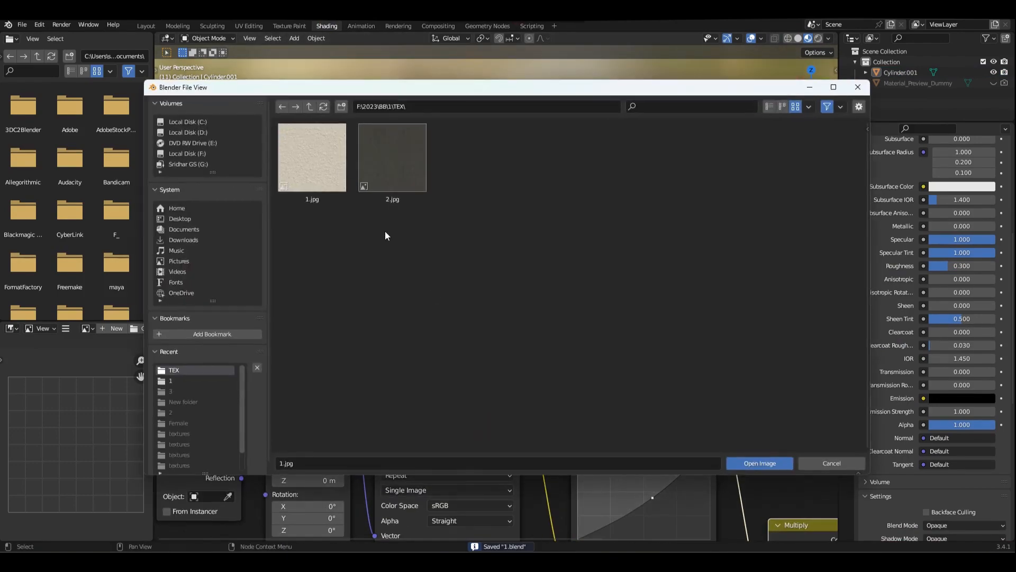
{"action": "left_click", "coordinate": [394, 186]}
{"action": "scroll", "coordinate": [678, 212], "scroll_direction": "down", "scroll_amount": 3}
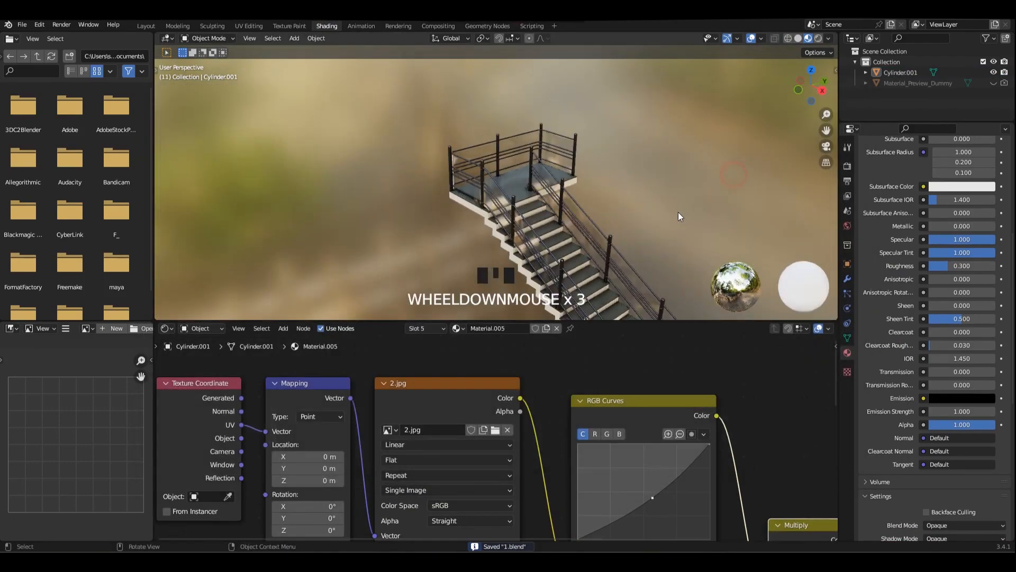
{"action": "middle_click_drag", "start_coordinate": [678, 212], "coordinate": [225, 68]}
{"action": "scroll", "coordinate": [573, 185], "scroll_direction": "up", "scroll_amount": 3}
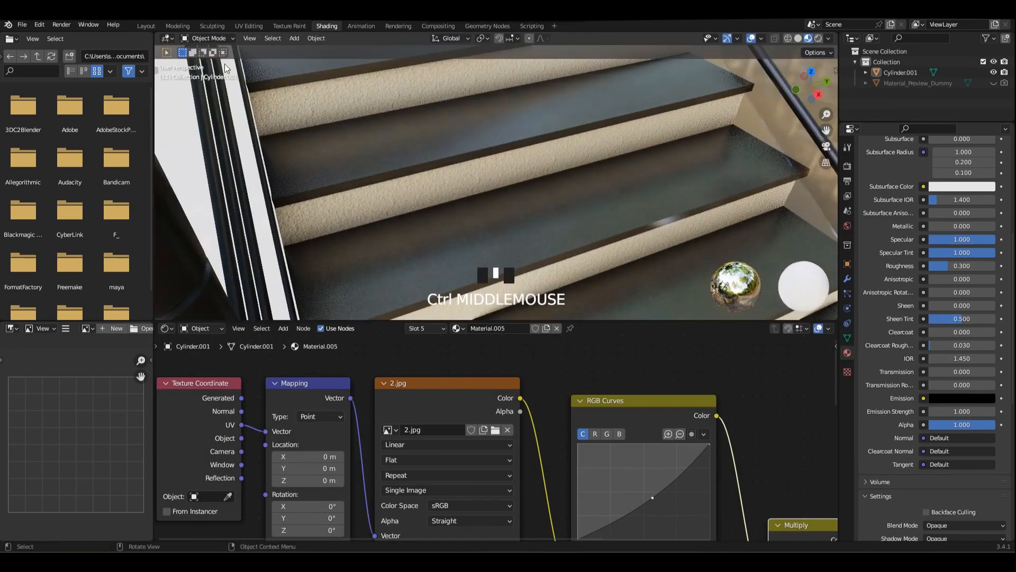
- Return to the Layout workspace and raise the preview lighting strength to about 1.74
{"action": "left_click", "coordinate": [142, 26]}
{"action": "scroll", "coordinate": [710, 252], "scroll_direction": "down", "scroll_amount": 3}
{"action": "left_click", "coordinate": [828, 38]}
{"action": "left_click_drag", "start_coordinate": [820, 165], "coordinate": [860, 164]}
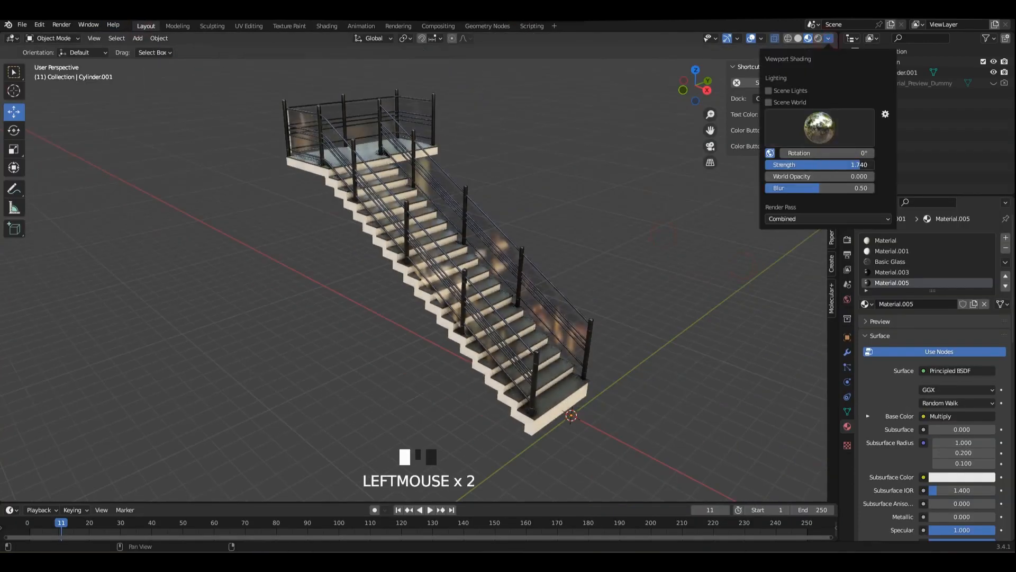
{"action": "left_click", "coordinate": [590, 196]}
{"action": "mouse_move", "coordinate": [590, 196]}
{"action": "middle_mouse_down"}
{"action": "mouse_move", "coordinate": [640, 175]}
{"action": "mouse_move", "coordinate": [637, 218]}
{"action": "mouse_move", "coordinate": [450, 172]}
{"action": "mouse_move", "coordinate": [528, 180]}
{"action": "middle_mouse_up"}
- In the front view, try applying the staircase's transforms and duplicating it in place, and delete the selected copy
{"action": "left_click", "coordinate": [637, 218]}
{"action": "left_click", "coordinate": [408, 221]}
{"action": "middle_click_drag", "start_coordinate": [409, 221], "coordinate": [550, 290], "text": "alt"}
{"action": "key", "text": "ctrl+a"}
{"action": "left_click", "coordinate": [614, 236]}
{"action": "key", "text": "shift+d"}
{"action": "right_click", "coordinate": [579, 210]}
{"action": "key", "text": "Delete"}
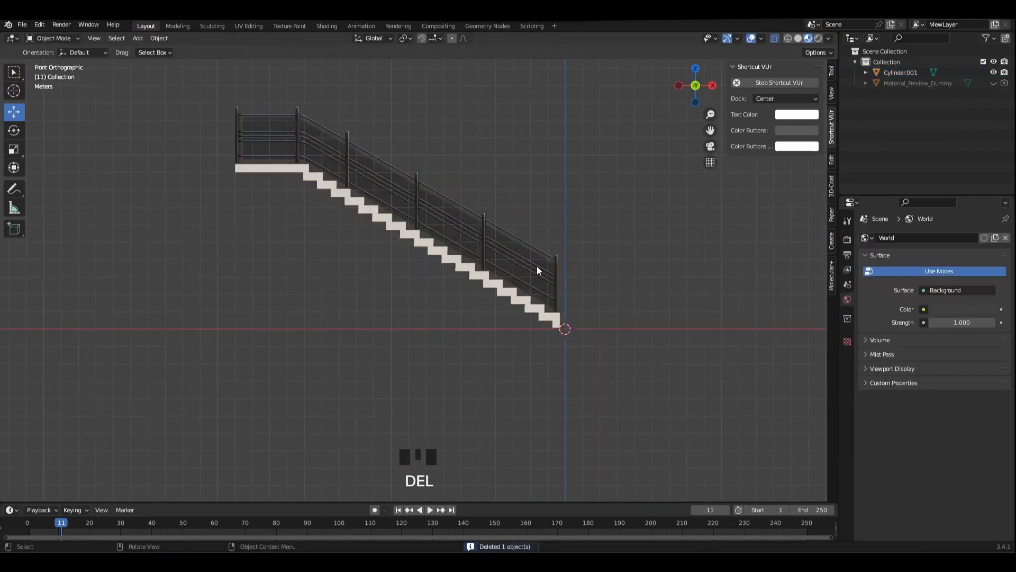
- Select the staircase and apply its location, rotation and scale
{"action": "left_click", "coordinate": [537, 269]}
{"action": "right_click", "coordinate": [536, 265]}
{"action": "key", "text": "ctrl+a"}
{"action": "left_click", "coordinate": [635, 266]}
- Align the bottom step's front and base with the world origin, lowering the staircase about 0.084 m, and apply its transforms
{"action": "middle_click_drag", "start_coordinate": [636, 267], "coordinate": [611, 303], "text": "shift"}
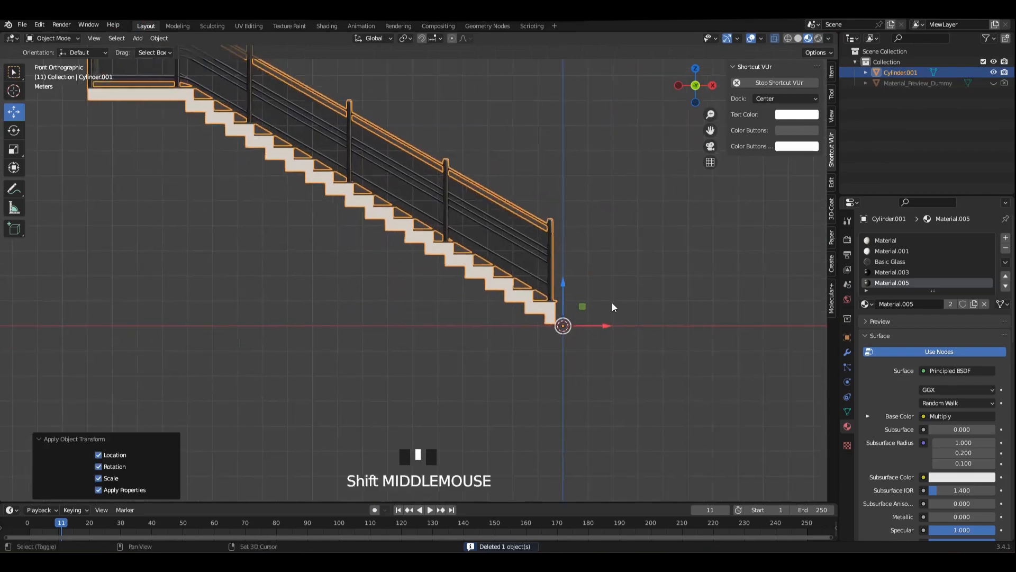
{"action": "scroll", "coordinate": [535, 275], "scroll_direction": "up", "scroll_amount": 4}
{"action": "scroll", "coordinate": [524, 291], "scroll_direction": "up", "scroll_amount": 2}
{"action": "left_click_drag", "start_coordinate": [524, 291], "coordinate": [552, 297]}
{"action": "left_click_drag", "start_coordinate": [507, 256], "coordinate": [507, 266]}
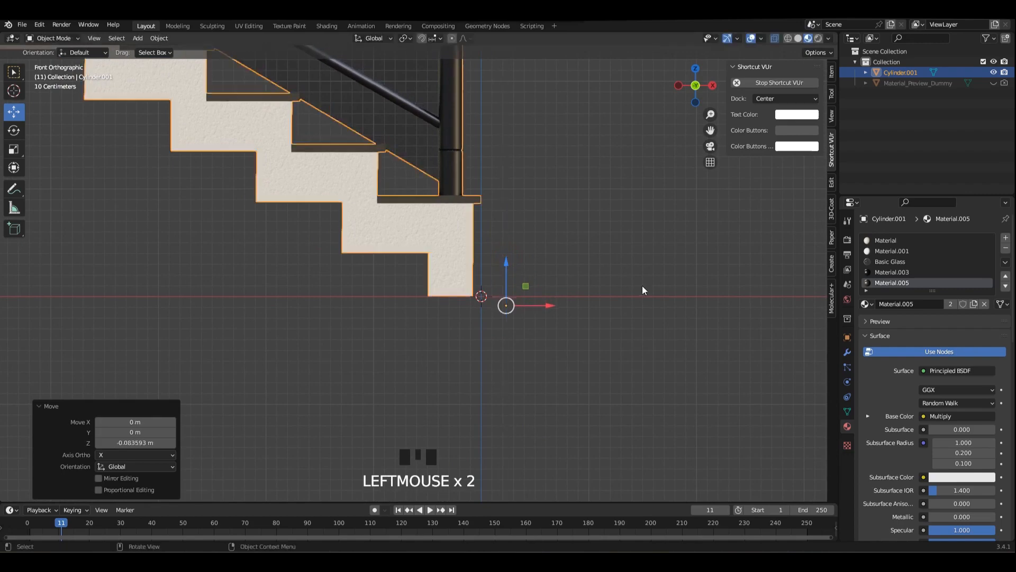
{"action": "key", "text": "ctrl+a"}
{"action": "left_click", "coordinate": [643, 285]}
- Duplicate the staircase and raise the copy about 8.24 m along Z
{"action": "scroll", "coordinate": [541, 226], "scroll_direction": "down", "scroll_amount": 5}
{"action": "scroll", "coordinate": [541, 231], "scroll_direction": "down", "scroll_amount": 2}
{"action": "key", "text": "shift+d"}
{"action": "scroll", "coordinate": [433, 341], "scroll_direction": "up", "scroll_amount": 1}
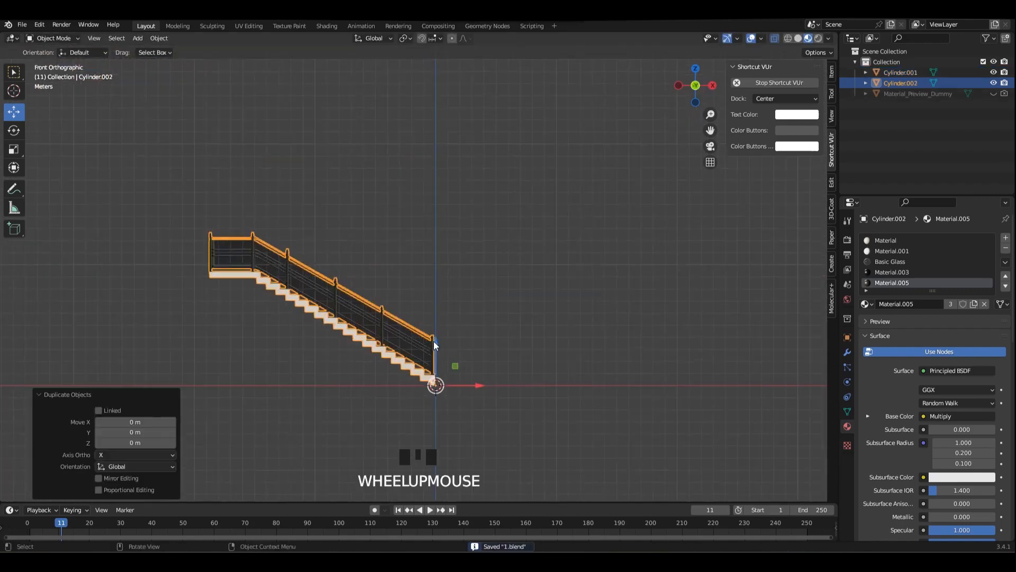
{"action": "left_click", "coordinate": [449, 244]}
- In the top view, rotate the copy 180° and move it about 5.61 m along Y and -17.71 m along X
{"action": "key", "text": "KP_7"}
{"action": "middle_click_drag", "start_coordinate": [476, 245], "coordinate": [476, 251], "text": "shift"}
{"action": "type", "text": "r180"}
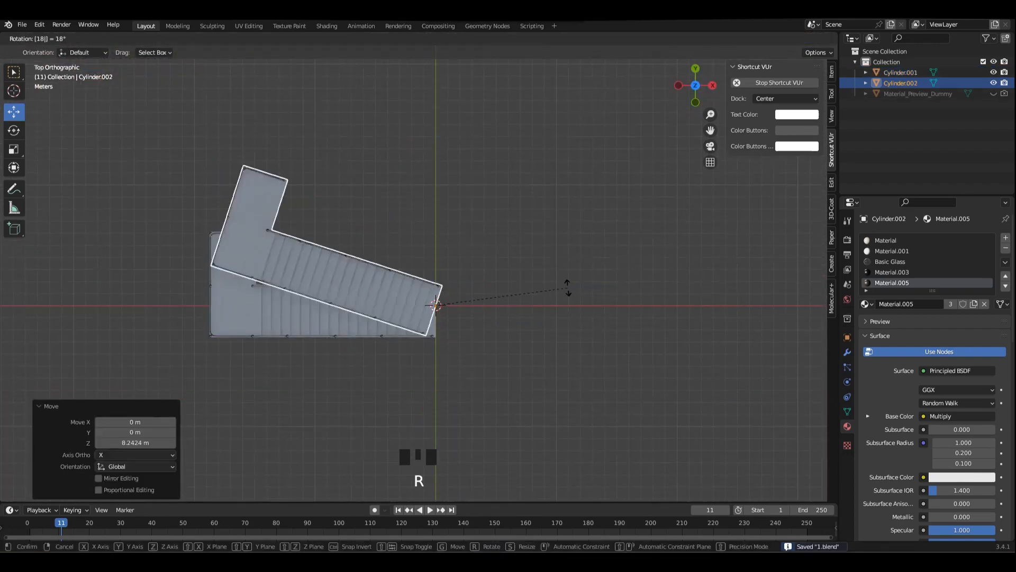
{"action": "key", "text": "Return"}
{"action": "scroll", "coordinate": [539, 298], "scroll_direction": "up", "scroll_amount": 3}
{"action": "left_click_drag", "start_coordinate": [450, 283], "coordinate": [449, 165]}
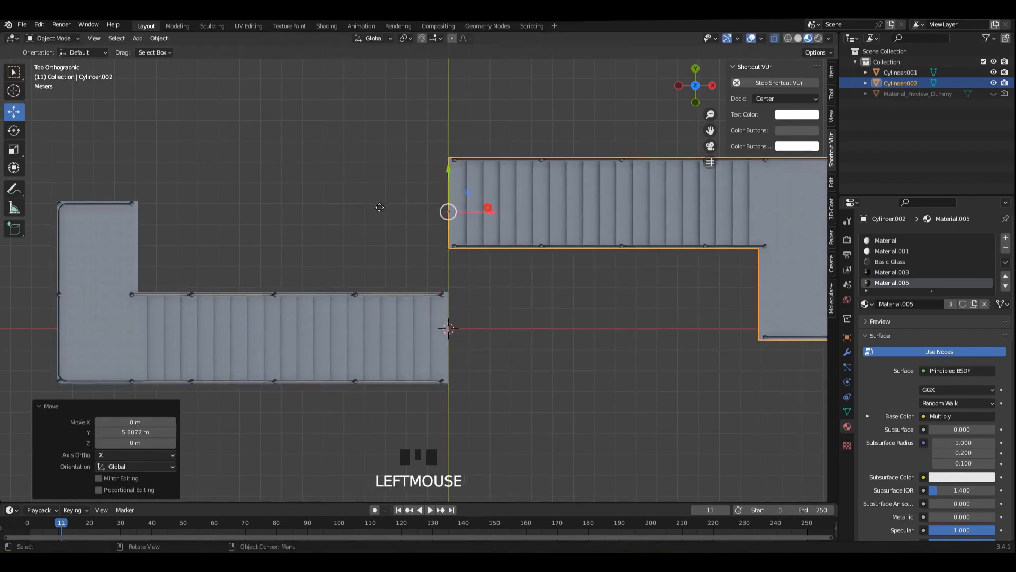
{"action": "left_click_drag", "start_coordinate": [488, 211], "coordinate": [118, 210]}
- Switch to Wireframe shading and move the copy about 2.85 m in X and -2.11 m in Y towards the landing's corner
{"action": "mouse_move", "coordinate": [165, 191]}
{"action": "middle_mouse_down", "text": "shift"}
{"action": "mouse_move", "coordinate": [345, 206]}
{"action": "mouse_move", "coordinate": [447, 178]}
{"action": "mouse_move", "coordinate": [280, 236]}
{"action": "middle_mouse_up", "text": "shift"}
{"action": "scroll", "coordinate": [446, 178], "scroll_direction": "up", "scroll_amount": 4}
{"action": "left_click", "coordinate": [788, 38]}
{"action": "key", "text": "g"}
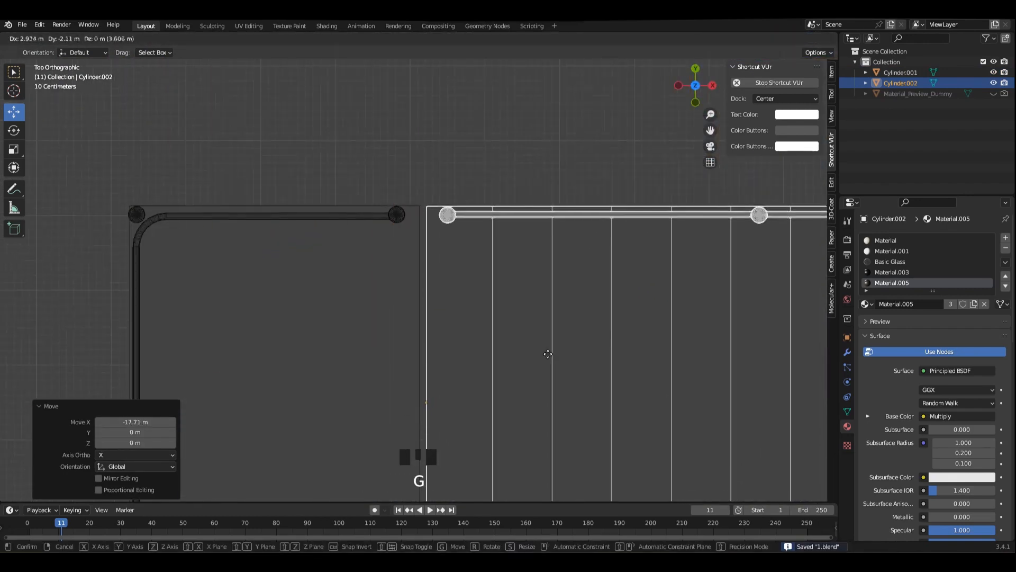
{"action": "left_click", "coordinate": [526, 356]}
{"action": "scroll", "coordinate": [438, 183], "scroll_direction": "up", "scroll_amount": 8}
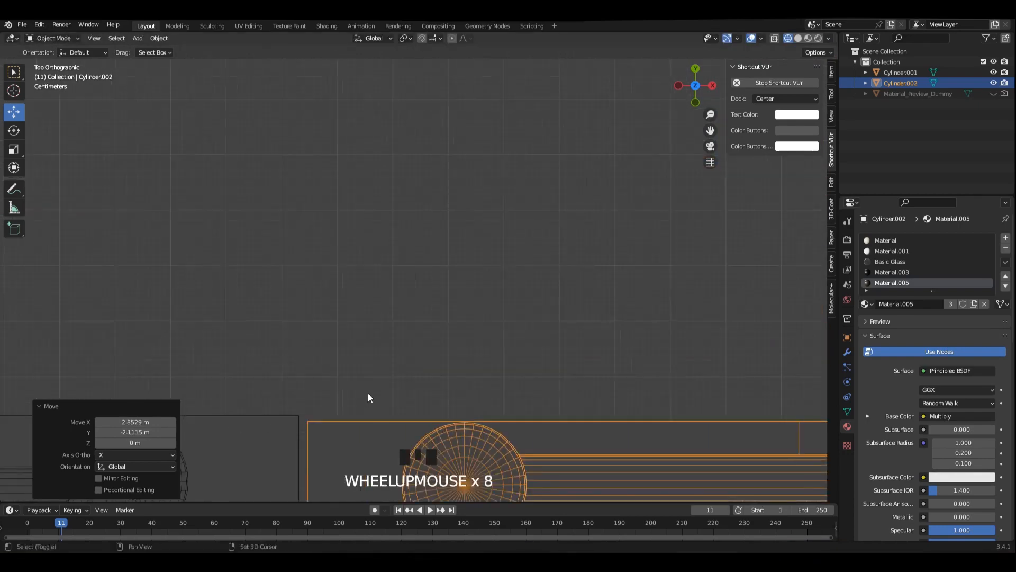
- Fine-tune the copy's horizontal position so its corner meets the lower landing's corner in the top view
{"action": "middle_click_drag", "start_coordinate": [369, 397], "coordinate": [514, 295], "text": "shift"}
{"action": "key", "text": "g"}
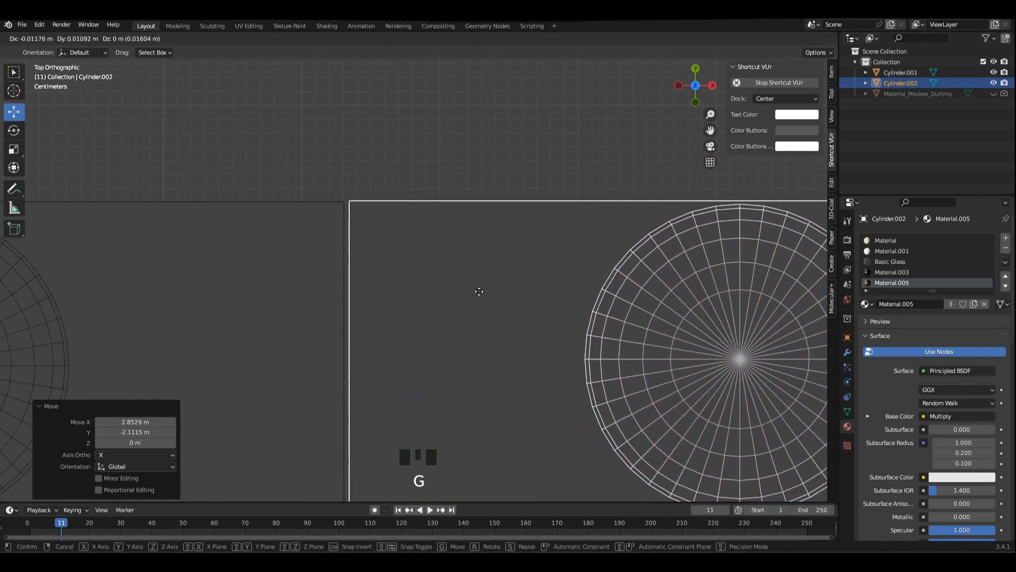
{"action": "left_click", "coordinate": [437, 297]}
{"action": "middle_click_drag", "start_coordinate": [419, 292], "coordinate": [477, 336], "text": "shift"}
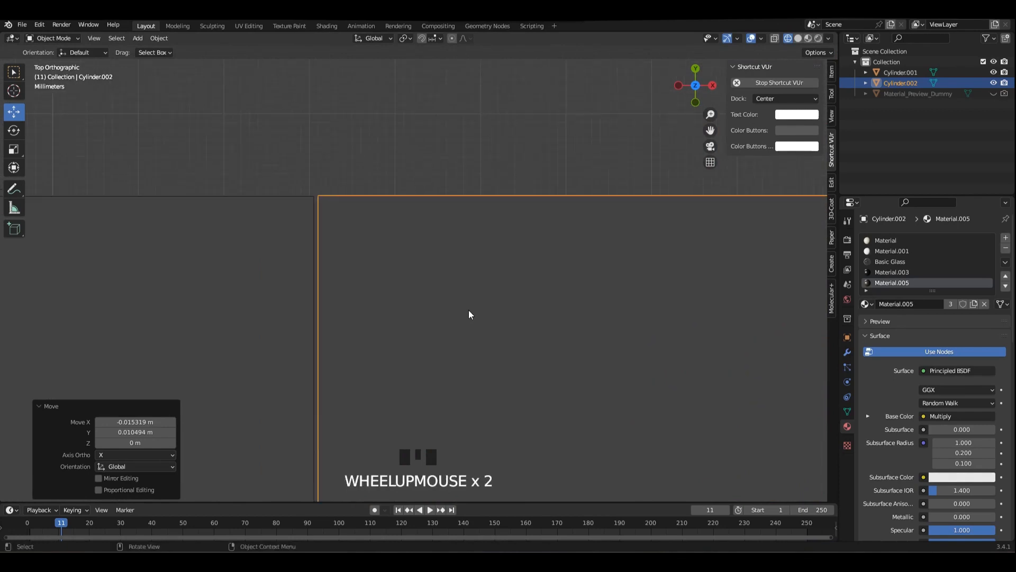
{"action": "left_click", "coordinate": [432, 307]}
- In the front view, raise the copied flight about 0.22 m along Z and shift it about -0.05 m in X to meet the landing
{"action": "middle_click_drag", "start_coordinate": [433, 308], "coordinate": [601, 377], "text": "shift"}
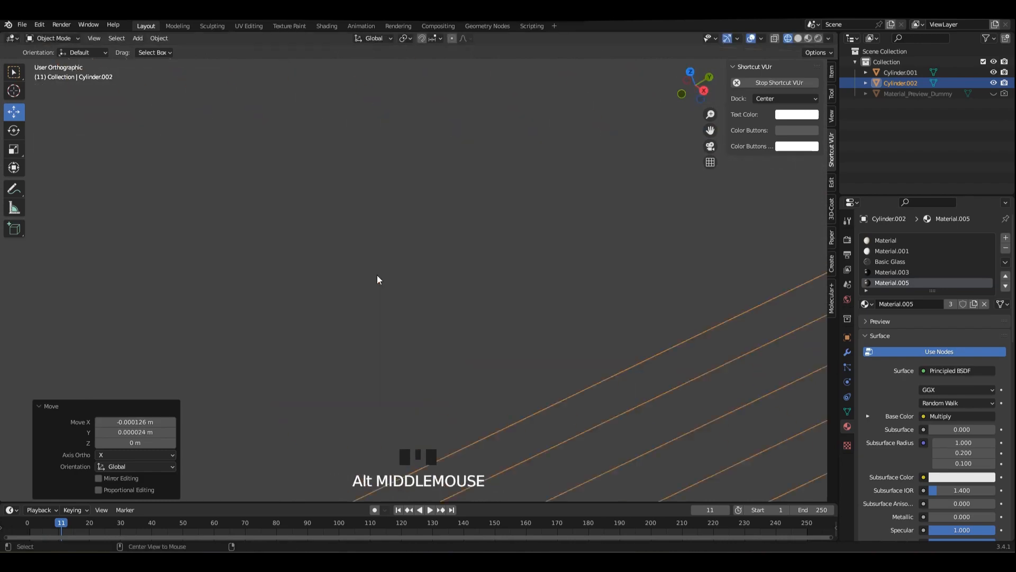
{"action": "scroll", "coordinate": [466, 290], "scroll_direction": "down", "scroll_amount": 13}
{"action": "scroll", "coordinate": [443, 291], "scroll_direction": "up", "scroll_amount": 6}
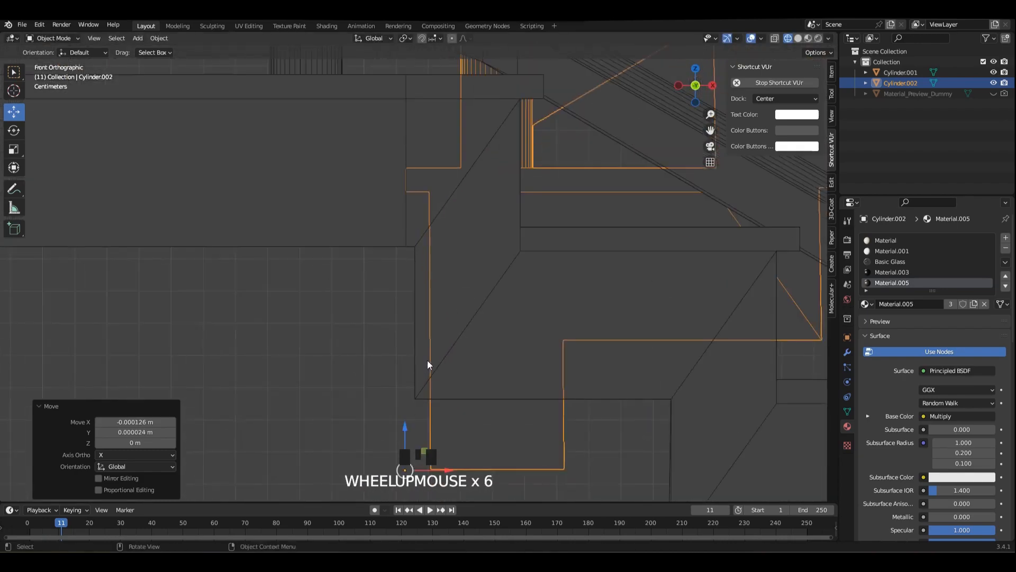
{"action": "middle_click_drag", "start_coordinate": [427, 364], "coordinate": [409, 351], "text": "shift"}
{"action": "left_click_drag", "start_coordinate": [409, 350], "coordinate": [404, 269]}
{"action": "scroll", "coordinate": [449, 346], "scroll_direction": "up", "scroll_amount": 5}
{"action": "left_click_drag", "start_coordinate": [282, 264], "coordinate": [287, 260]}
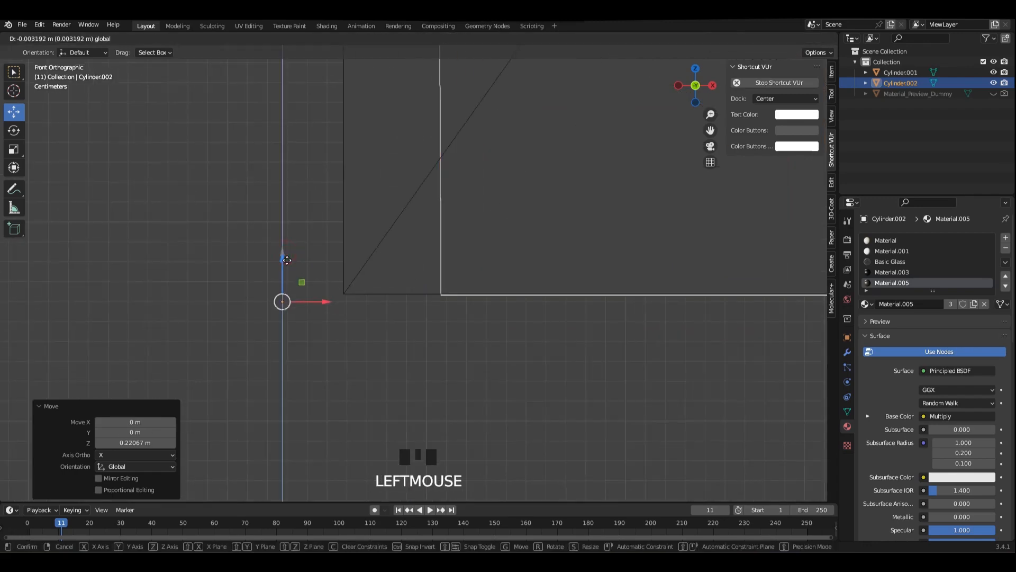
{"action": "left_click", "coordinate": [225, 286]}
{"action": "scroll", "coordinate": [404, 194], "scroll_direction": "down", "scroll_amount": 7}
{"action": "scroll", "coordinate": [421, 195], "scroll_direction": "down", "scroll_amount": 5}
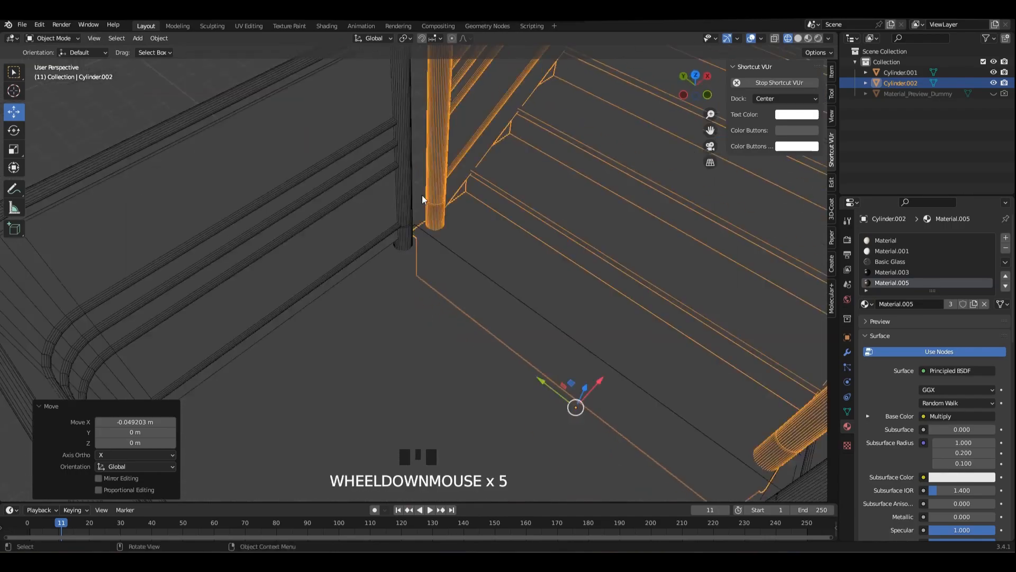
- Switch to Material Preview shading, deselect the copy and examine how the two flights join at the landing
{"action": "mouse_move", "coordinate": [421, 195]}
{"action": "middle_mouse_down"}
{"action": "mouse_move", "coordinate": [428, 183]}
{"action": "mouse_move", "coordinate": [408, 233]}
{"action": "mouse_move", "coordinate": [287, 233]}
{"action": "middle_mouse_up"}
{"action": "scroll", "coordinate": [287, 233], "scroll_direction": "up", "scroll_amount": 2}
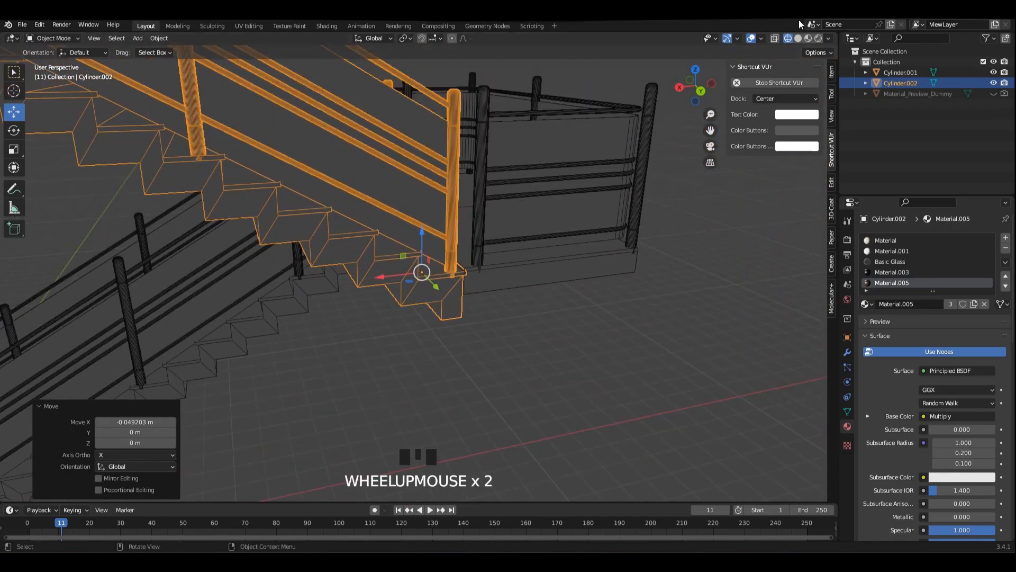
{"action": "left_click", "coordinate": [808, 38]}
{"action": "middle_click_drag", "start_coordinate": [582, 199], "coordinate": [703, 422]}
{"action": "left_click", "coordinate": [703, 419]}
{"action": "scroll", "coordinate": [635, 193], "scroll_direction": "down", "scroll_amount": 3}
{"action": "middle_click_drag", "start_coordinate": [635, 193], "coordinate": [542, 234], "text": "shift"}
{"action": "scroll", "coordinate": [456, 227], "scroll_direction": "down", "scroll_amount": 4}
{"action": "scroll", "coordinate": [542, 234], "scroll_direction": "up", "scroll_amount": 1, "text": "alt"}
{"action": "scroll", "coordinate": [574, 291], "scroll_direction": "up", "scroll_amount": 4}
{"action": "middle_click_drag", "start_coordinate": [576, 292], "coordinate": [517, 236], "text": "shift"}
{"action": "scroll", "coordinate": [532, 212], "scroll_direction": "up", "scroll_amount": 3}
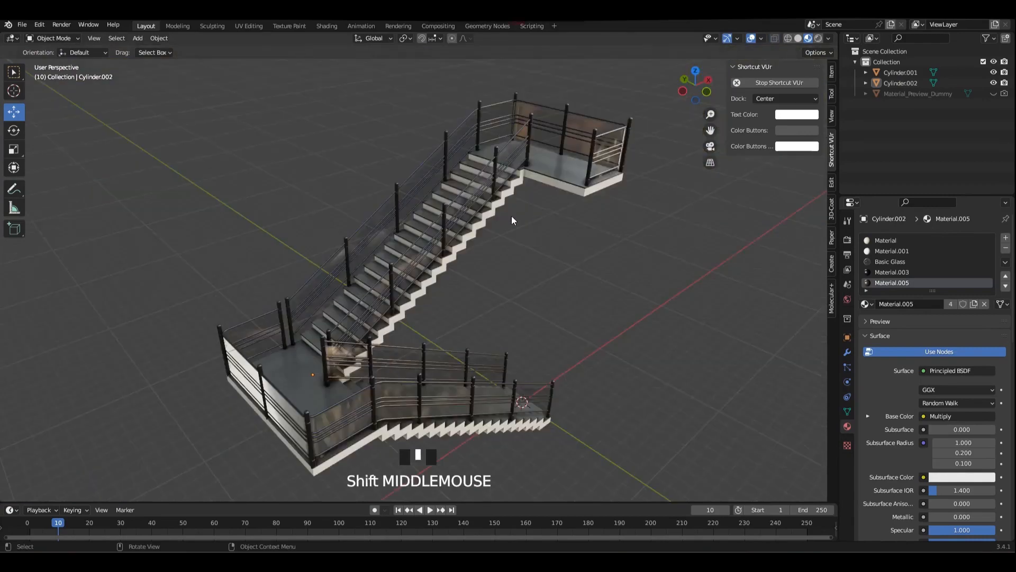
- Select both flights, duplicate them and raise the duplicated pair about 16.55 m along Z
{"action": "middle_click_drag", "start_coordinate": [511, 215], "coordinate": [468, 183]}
{"action": "scroll", "coordinate": [423, 222], "scroll_direction": "down", "scroll_amount": 1}
{"action": "left_click_drag", "start_coordinate": [345, 247], "coordinate": [392, 317]}
{"action": "middle_click_drag", "start_coordinate": [466, 249], "coordinate": [489, 239], "text": "alt"}
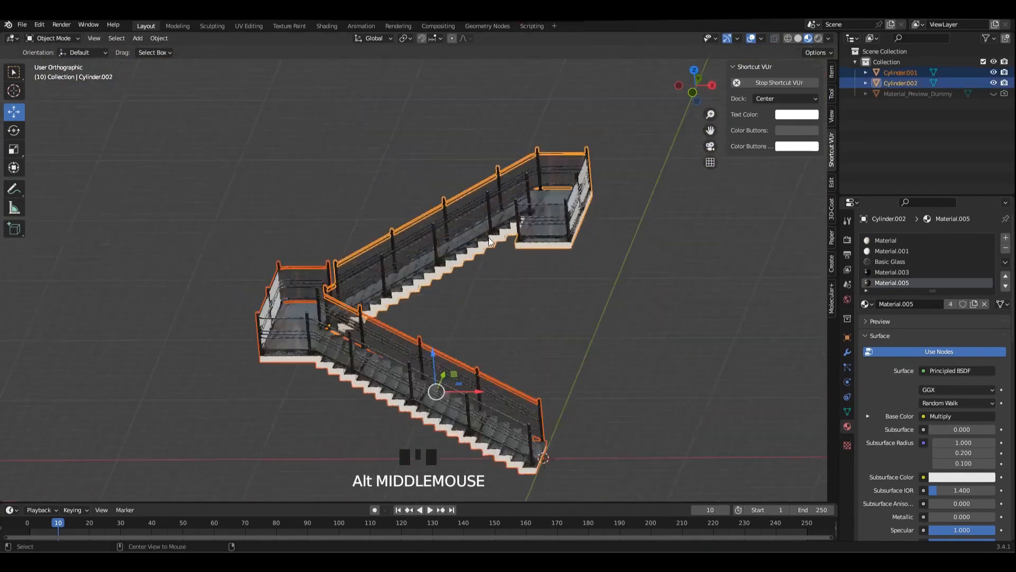
{"action": "left_click_drag", "start_coordinate": [309, 210], "coordinate": [436, 413]}
{"action": "key", "text": "shift+d"}
{"action": "right_click", "coordinate": [490, 298]}
{"action": "left_click_drag", "start_coordinate": [426, 356], "coordinate": [576, 187]}
- Raise the duplicated pair another 0.51 m or so along Z, and fine-tune its height by about 0.002 m in Wireframe shading
{"action": "scroll", "coordinate": [545, 249], "scroll_direction": "up", "scroll_amount": 4}
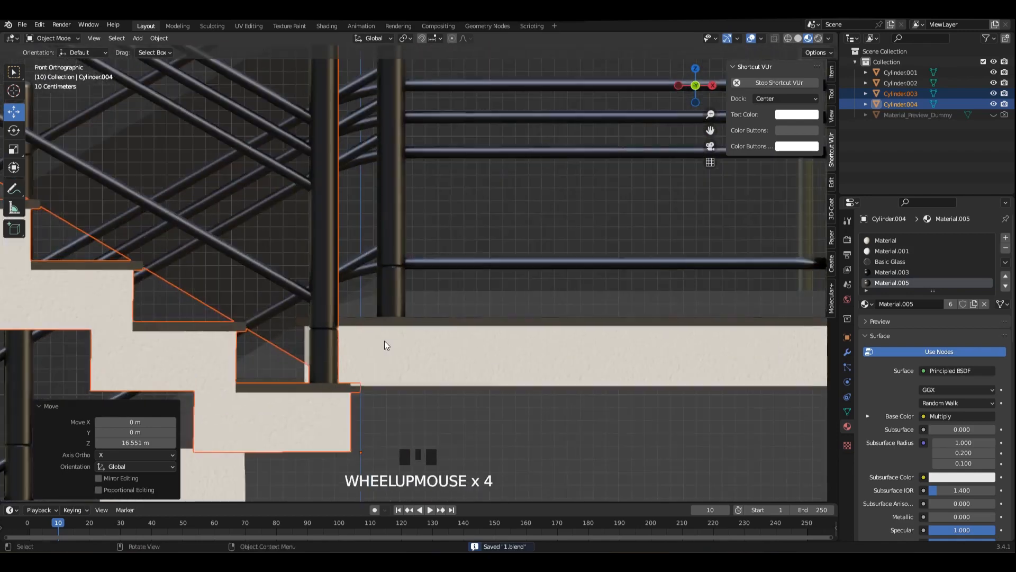
{"action": "scroll", "coordinate": [484, 233], "scroll_direction": "up", "scroll_amount": 4}
{"action": "middle_click_drag", "start_coordinate": [484, 234], "coordinate": [504, 267], "text": "shift"}
{"action": "key", "text": "g"}
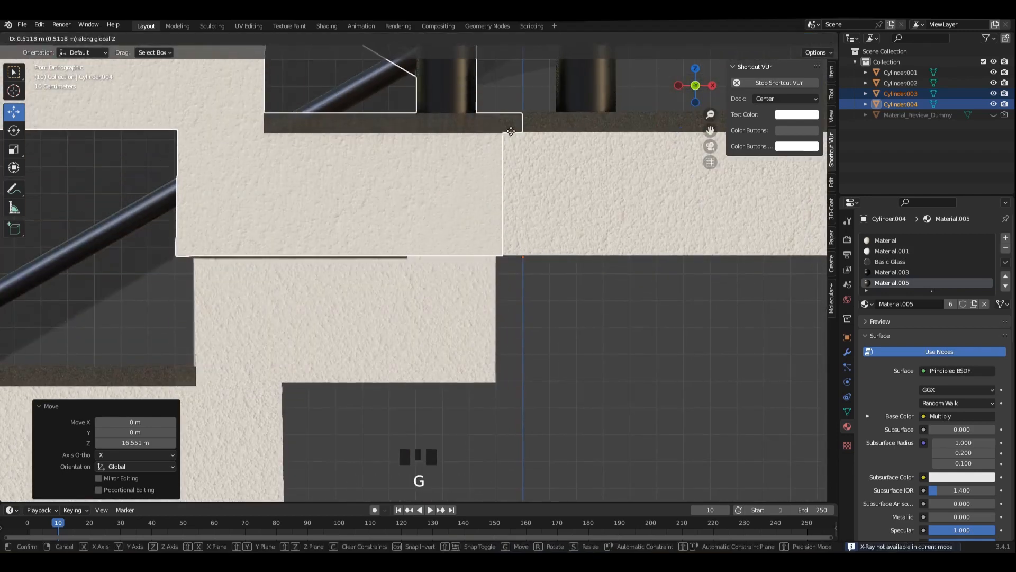
{"action": "left_click", "coordinate": [788, 38]}
{"action": "middle_click_drag", "start_coordinate": [410, 217], "coordinate": [402, 298], "text": "shift"}
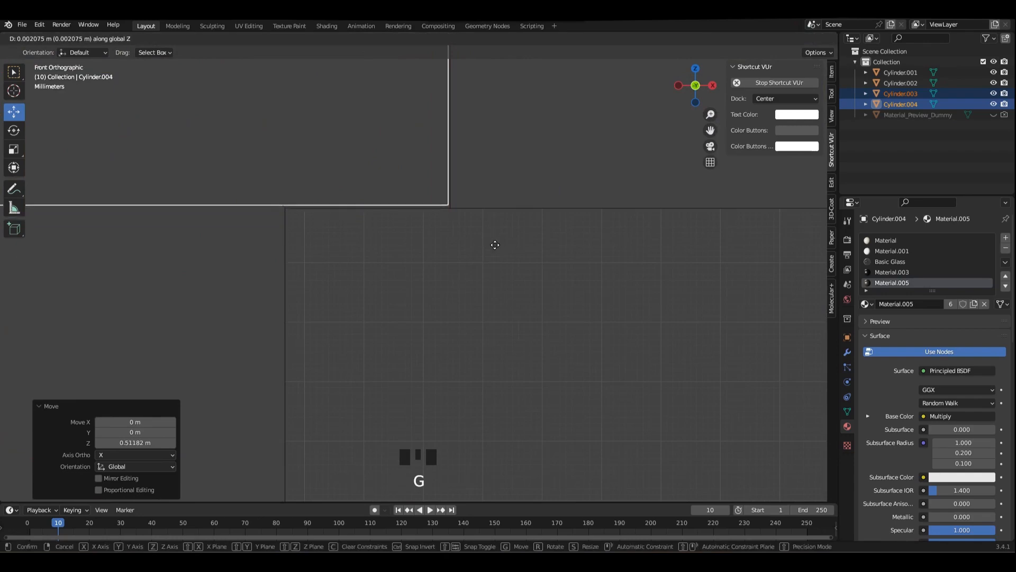
{"action": "middle_click_drag", "start_coordinate": [477, 223], "coordinate": [452, 249]}
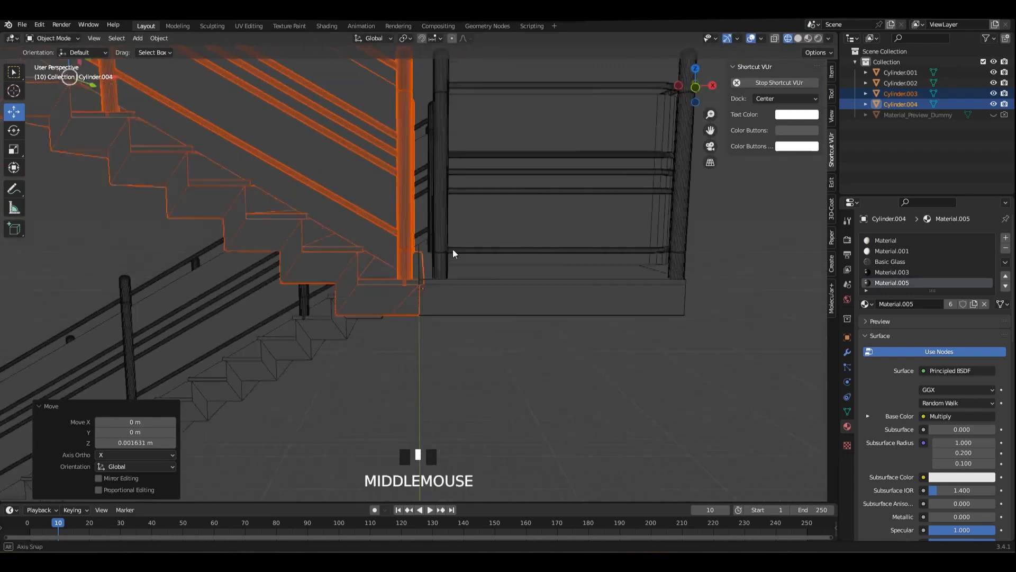
- Deselect the duplicated pair and examine the stacked four-flight staircase in Solid and Material Preview shading
{"action": "scroll", "coordinate": [452, 249], "scroll_direction": "down", "scroll_amount": 3}
{"action": "left_click", "coordinate": [798, 39]}
{"action": "left_click", "coordinate": [635, 164]}
{"action": "scroll", "coordinate": [637, 154], "scroll_direction": "up", "scroll_amount": 1}
{"action": "key", "text": "alt+z"}
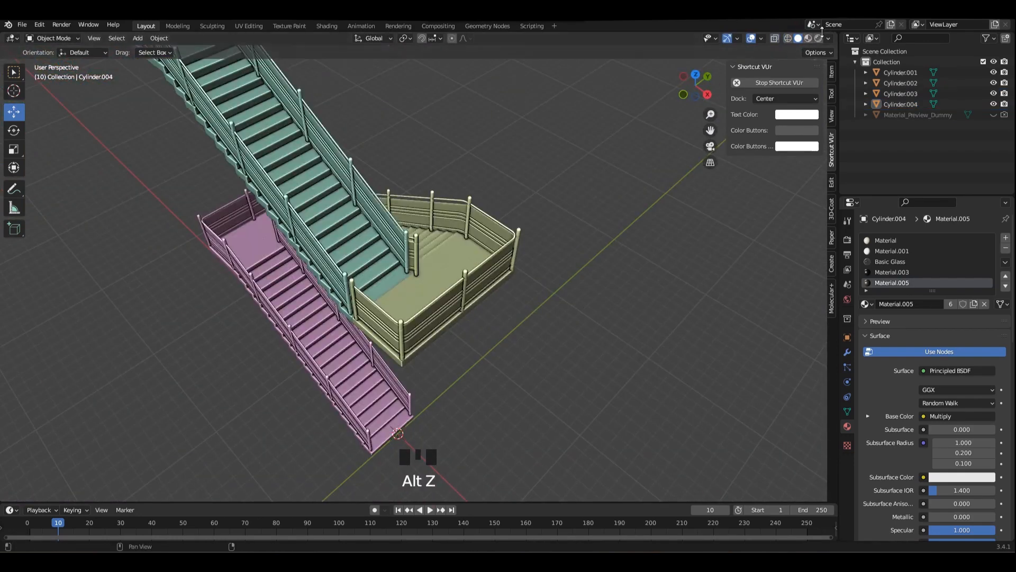
{"action": "left_click", "coordinate": [807, 38]}
{"action": "scroll", "coordinate": [513, 212], "scroll_direction": "up", "scroll_amount": 3}
{"action": "mouse_move", "coordinate": [512, 213]}
{"action": "middle_mouse_down"}
{"action": "mouse_move", "coordinate": [441, 179]}
{"action": "mouse_move", "coordinate": [574, 147]}
{"action": "mouse_move", "coordinate": [542, 209]}
{"action": "mouse_move", "coordinate": [546, 167]}
{"action": "middle_mouse_up"}
{"action": "scroll", "coordinate": [574, 147], "scroll_direction": "up", "scroll_amount": 2}
{"action": "scroll", "coordinate": [575, 147], "scroll_direction": "down", "scroll_amount": 7}
{"action": "scroll", "coordinate": [539, 193], "scroll_direction": "up", "scroll_amount": 2}
{"action": "middle_click_drag", "start_coordinate": [546, 167], "coordinate": [551, 219], "text": "shift"}
- Save the file, check the viewport shading's lighting options, and save the file again
{"action": "key", "text": "ctrl+s"}
{"action": "left_click", "coordinate": [828, 39]}
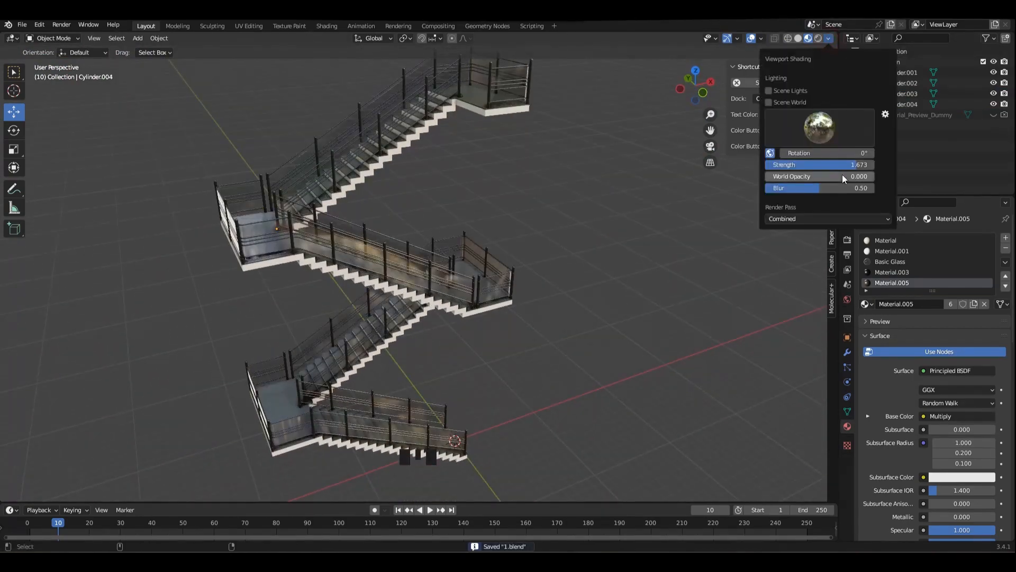
{"action": "mouse_move", "coordinate": [476, 189]}
{"action": "middle_mouse_down"}
{"action": "mouse_move", "coordinate": [452, 190]}
{"action": "mouse_move", "coordinate": [542, 177]}
{"action": "mouse_move", "coordinate": [477, 173]}
{"action": "mouse_move", "coordinate": [528, 185]}
{"action": "mouse_move", "coordinate": [591, 244]}
{"action": "mouse_move", "coordinate": [430, 186]}
{"action": "mouse_move", "coordinate": [489, 188]}
{"action": "mouse_move", "coordinate": [500, 167]}
{"action": "mouse_move", "coordinate": [484, 187]}
{"action": "mouse_move", "coordinate": [499, 191]}
{"action": "mouse_move", "coordinate": [481, 191]}
{"action": "mouse_move", "coordinate": [502, 197]}
{"action": "mouse_move", "coordinate": [478, 195]}
{"action": "mouse_move", "coordinate": [506, 187]}
{"action": "mouse_move", "coordinate": [449, 190]}
{"action": "middle_mouse_up"}
{"action": "key", "text": "ctrl+s"}
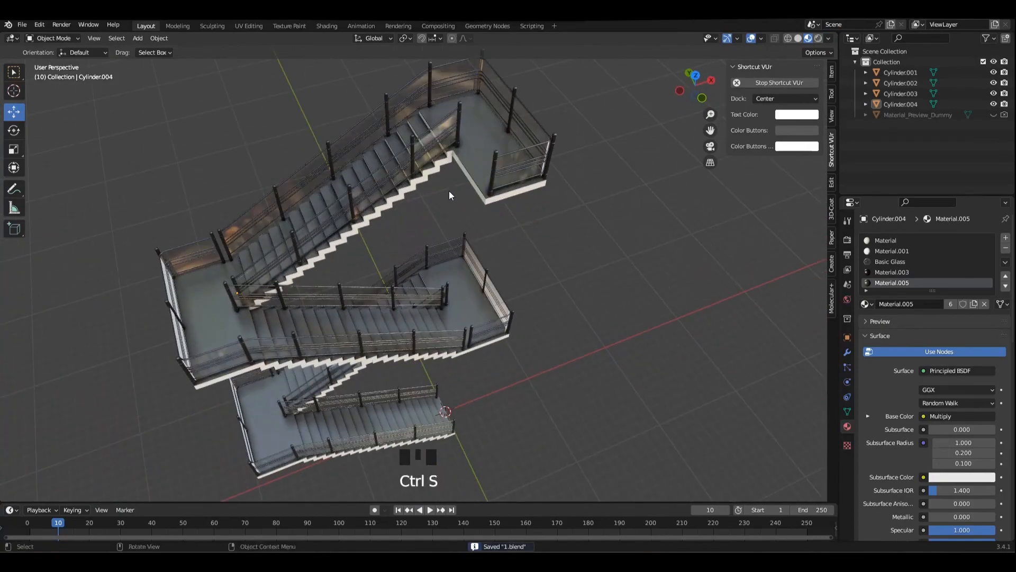